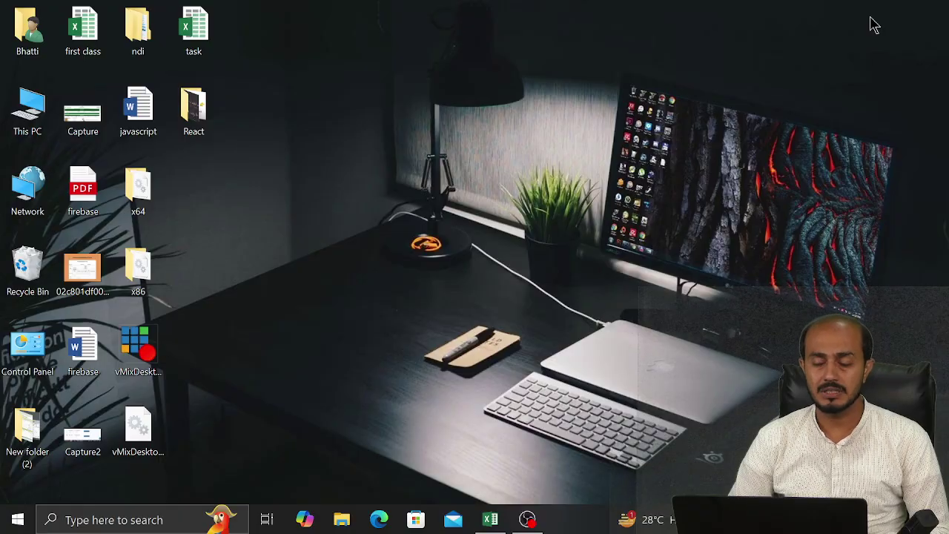
# Restore the Book2 workbook so the Number Group sheet and its category headings show
pyautogui.click(492, 518)
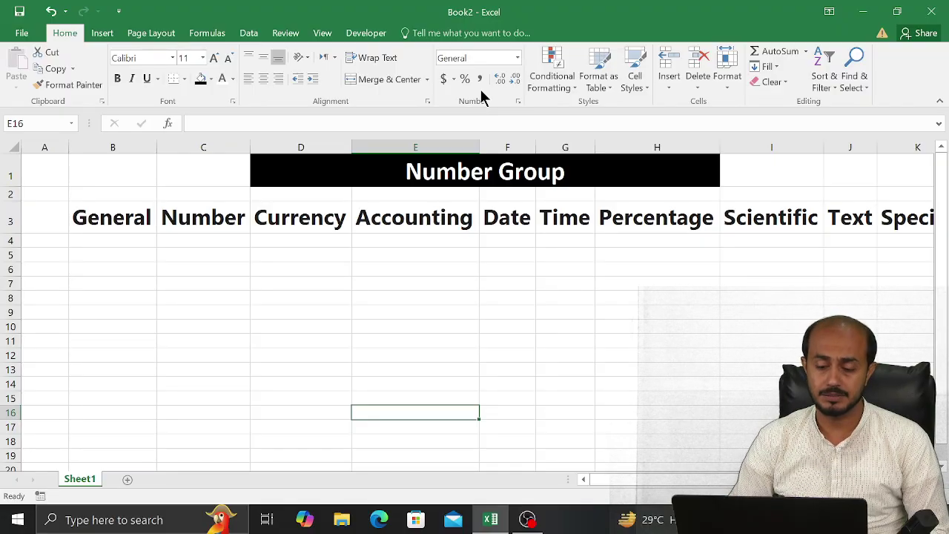
pyautogui.click(518, 57)
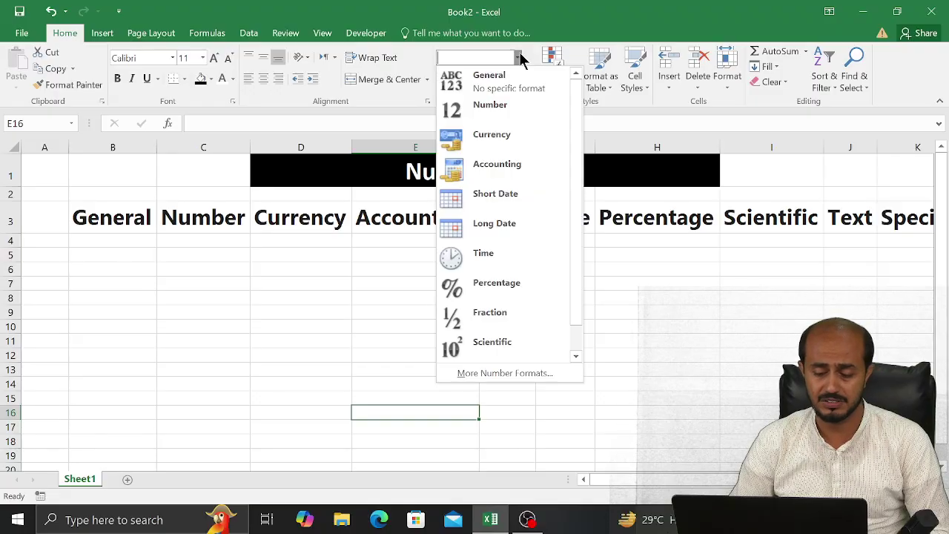
pyautogui.moveTo(573, 238)
pyautogui.mouseDown()
pyautogui.moveTo(573, 278)
pyautogui.moveTo(571, 222)
pyautogui.mouseUp()
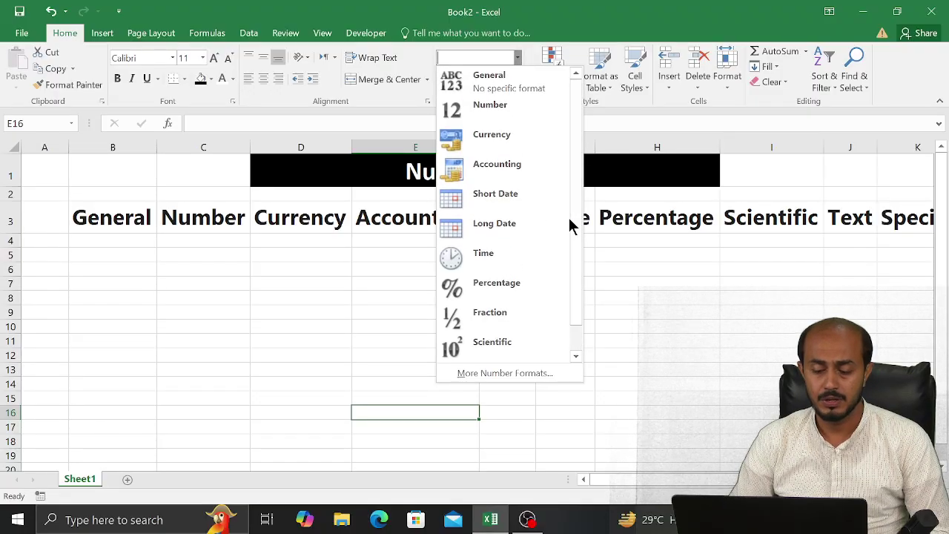
pyautogui.click(272, 284)
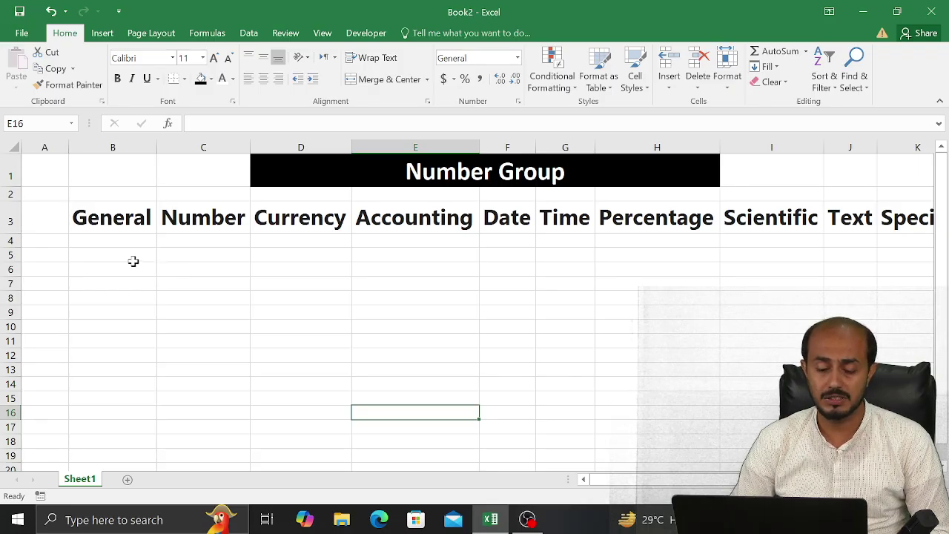
pyautogui.moveTo(159, 256); pyautogui.dragTo(306, 341)
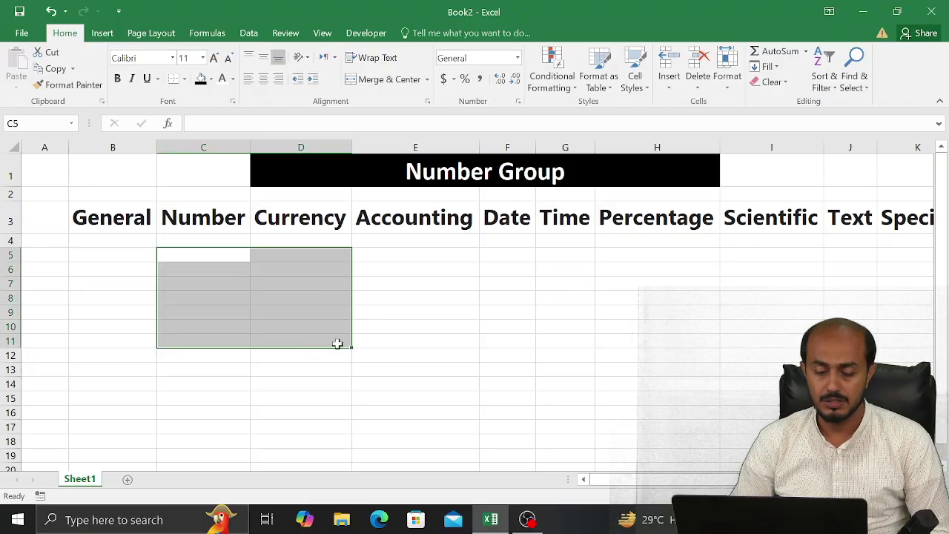
pyautogui.click(361, 338)
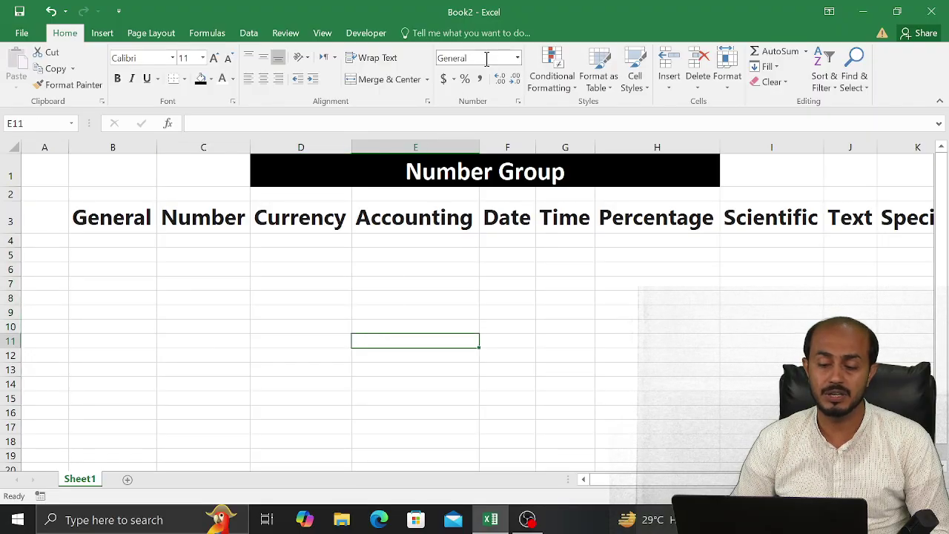
pyautogui.click(200, 350)
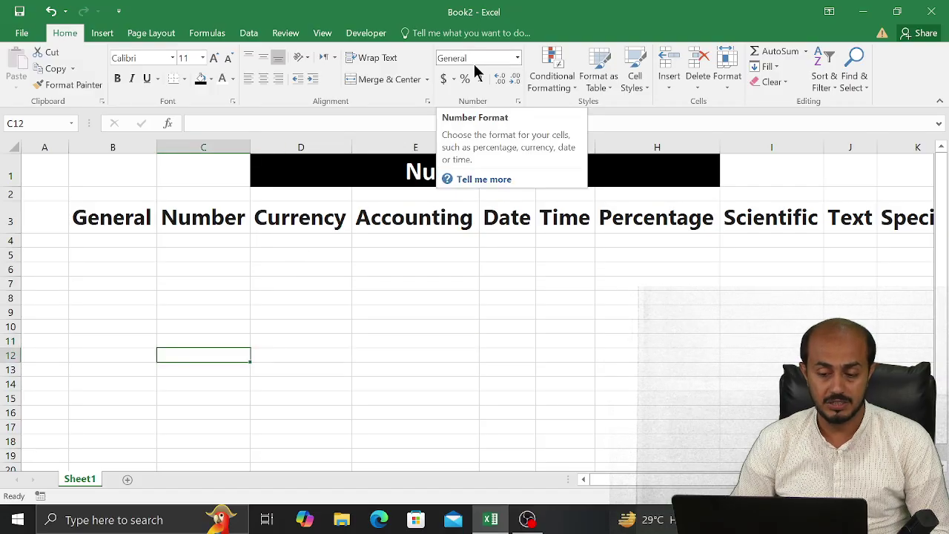
pyautogui.click(574, 365)
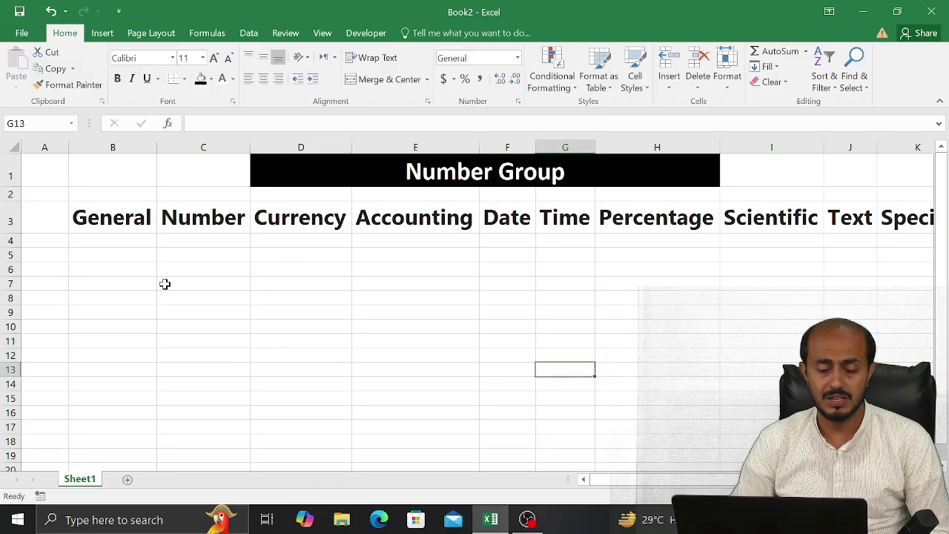
pyautogui.click(136, 268)
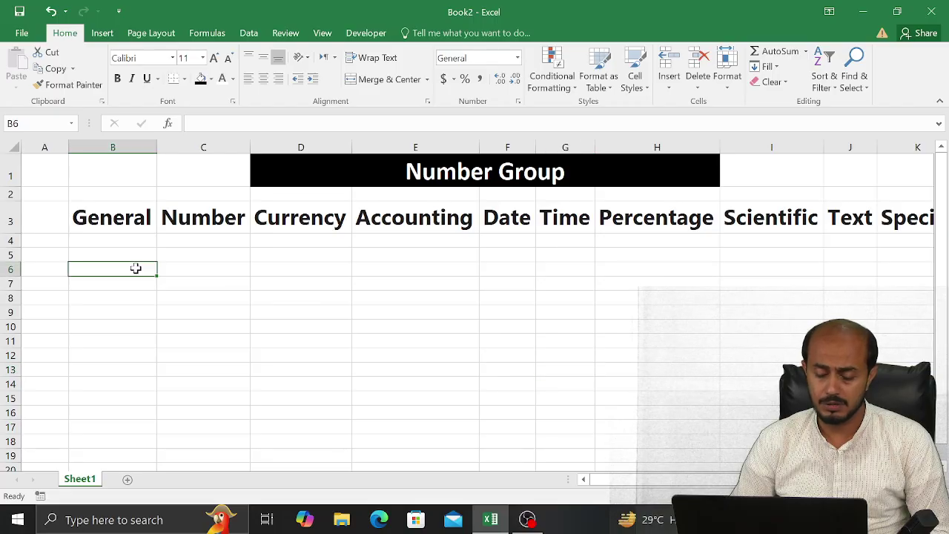
# Enter 'excel' in B6 and 200 in B7 under the General heading
pyautogui.write('excel')
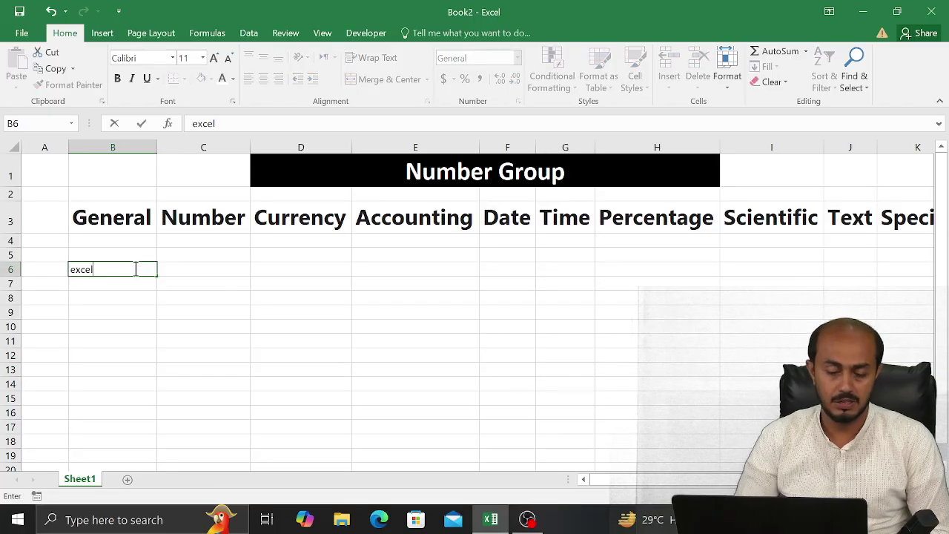
pyautogui.press('Return')
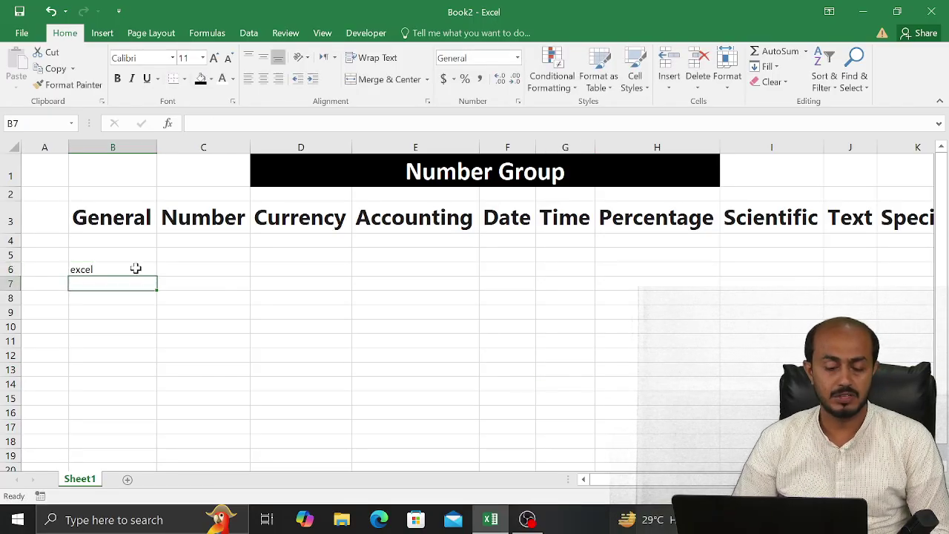
pyautogui.write('2')
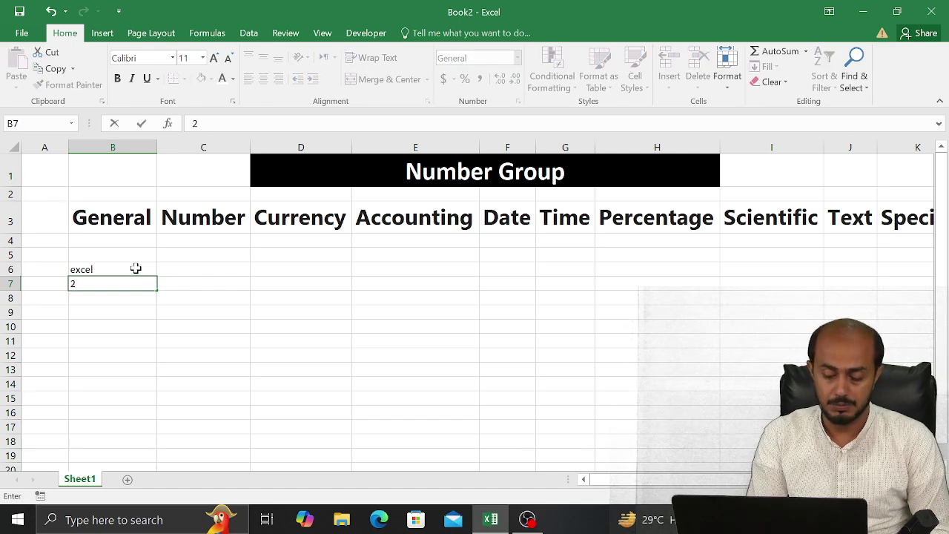
pyautogui.write('00')
pyautogui.press('Return')
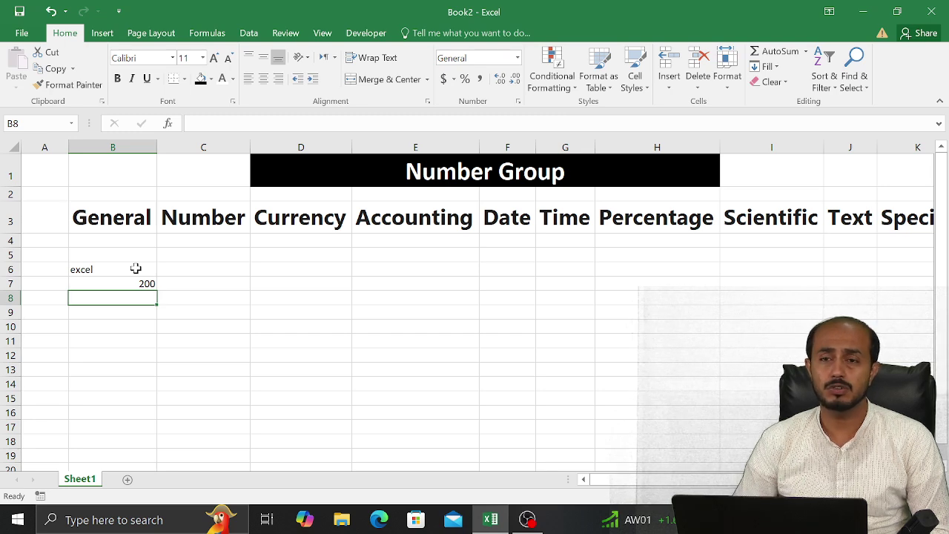
pyautogui.press('Right')
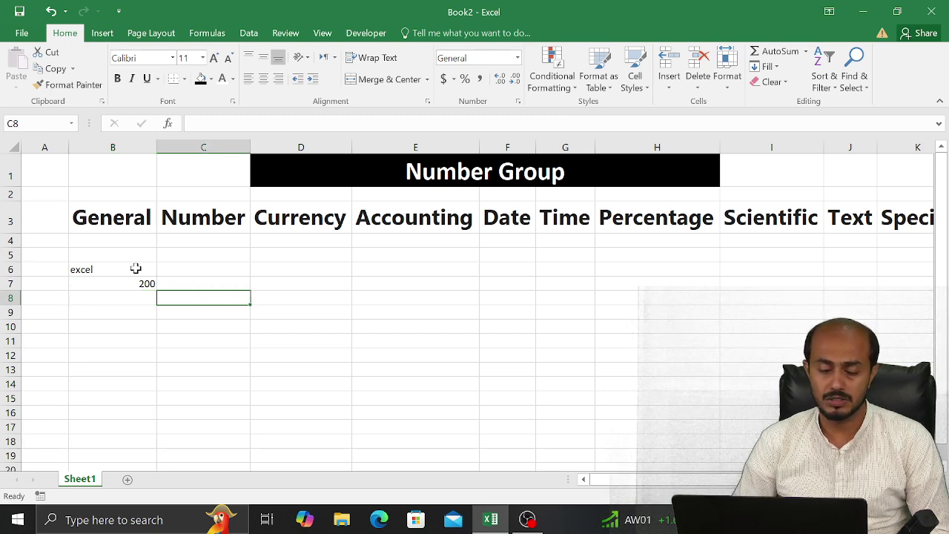
pyautogui.press('Up')
pyautogui.press('Up')
pyautogui.press('Up')
pyautogui.press('Down')
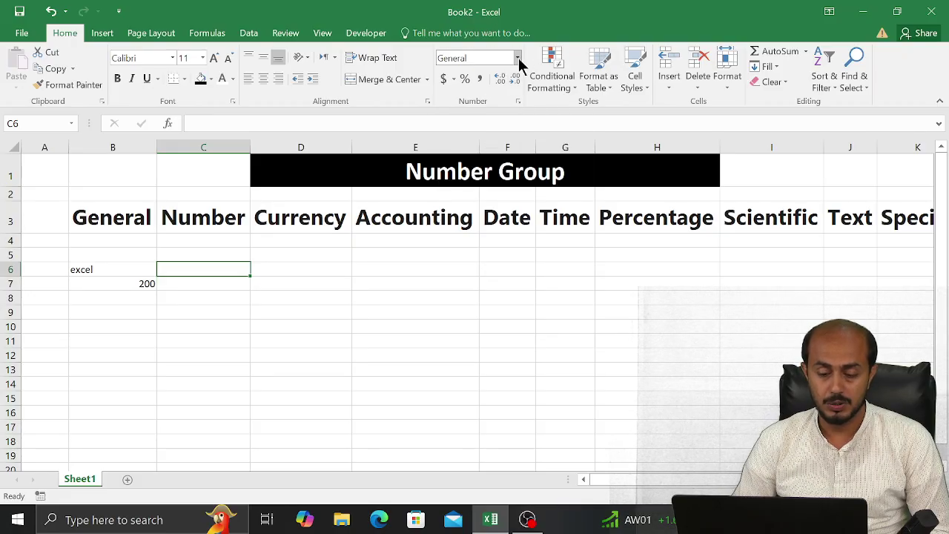
# Give C6 the Number format and enter 'excel' in it
pyautogui.click(517, 59)
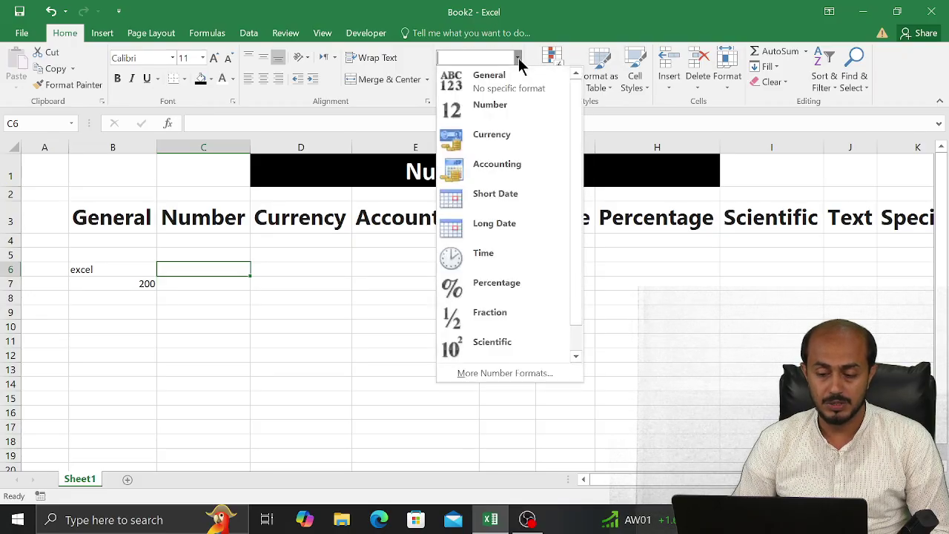
pyautogui.click(498, 104)
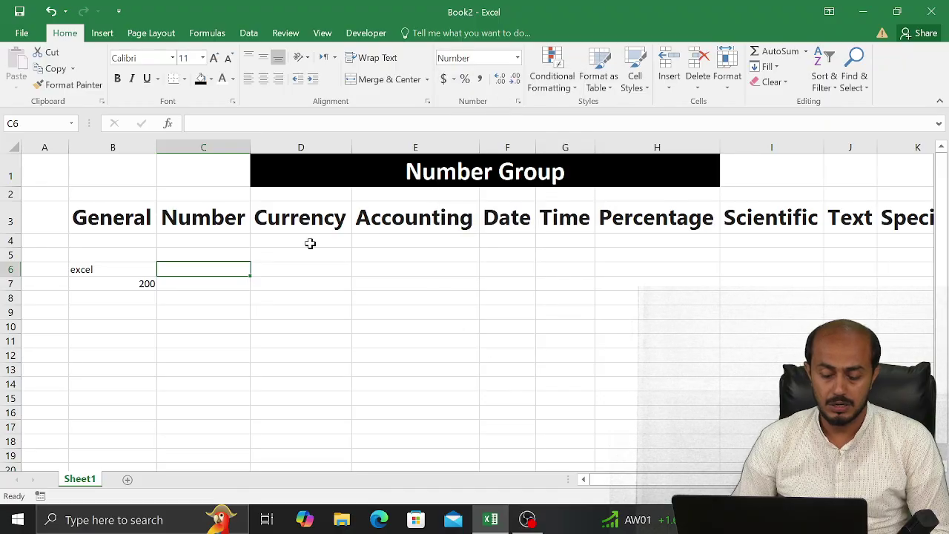
pyautogui.write('tu')
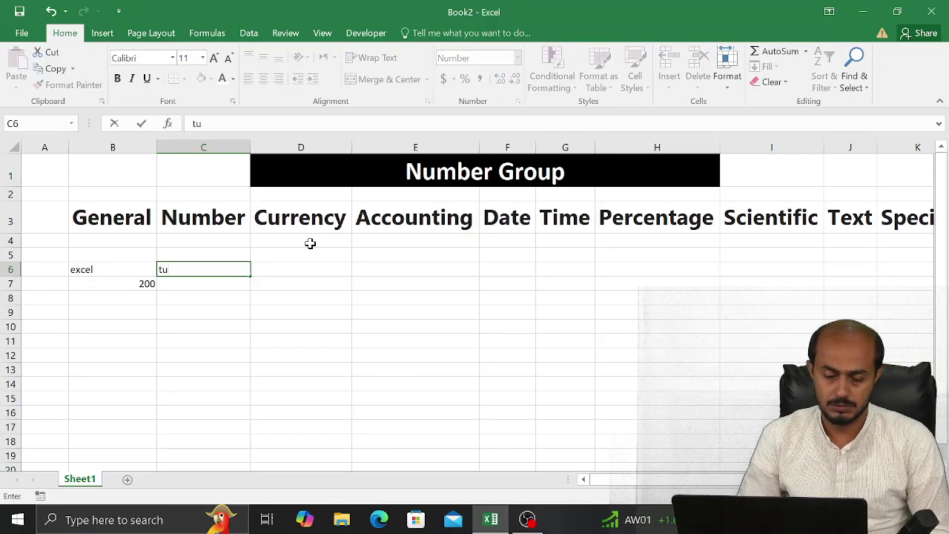
pyautogui.press('Return')
pyautogui.press('Up')
pyautogui.write('excel')
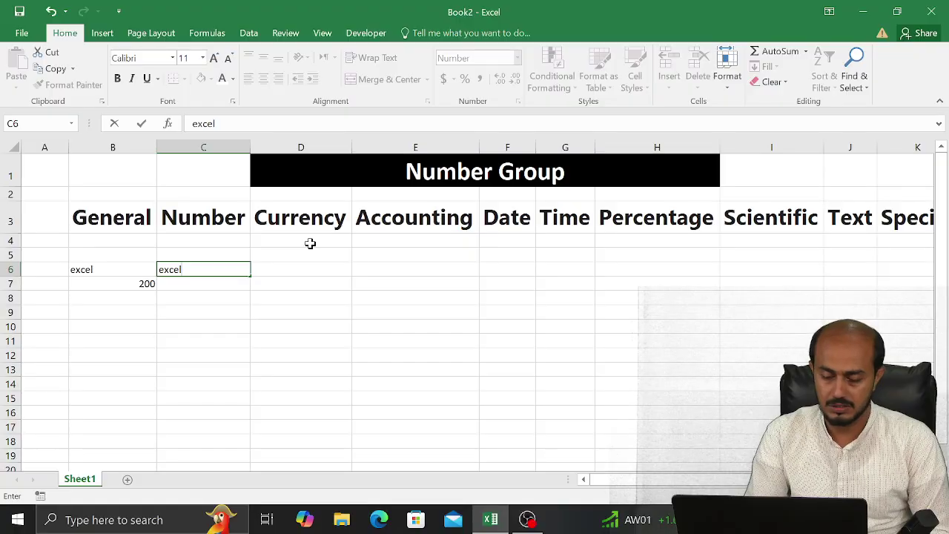
pyautogui.press('Return')
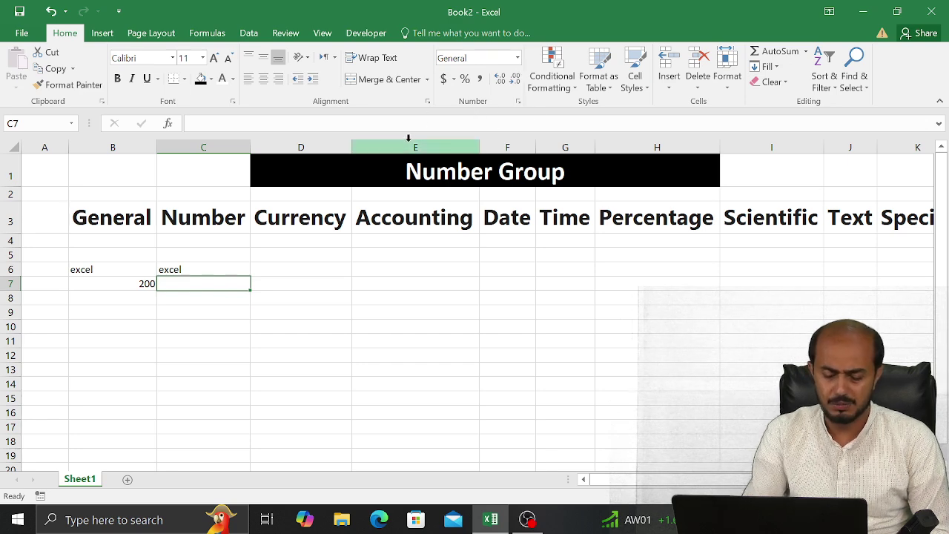
# Enter 200 in C7, then clear C7 again
pyautogui.write('200')
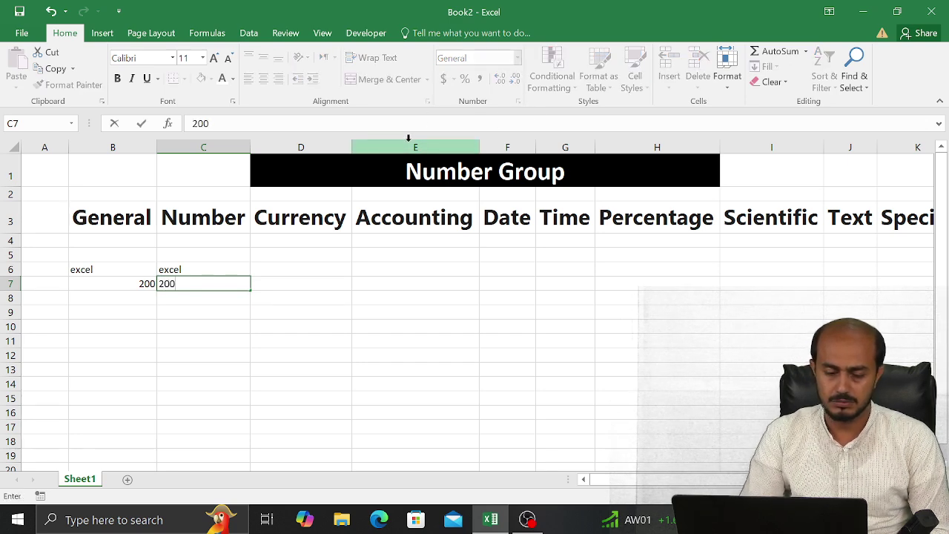
pyautogui.click(256, 300)
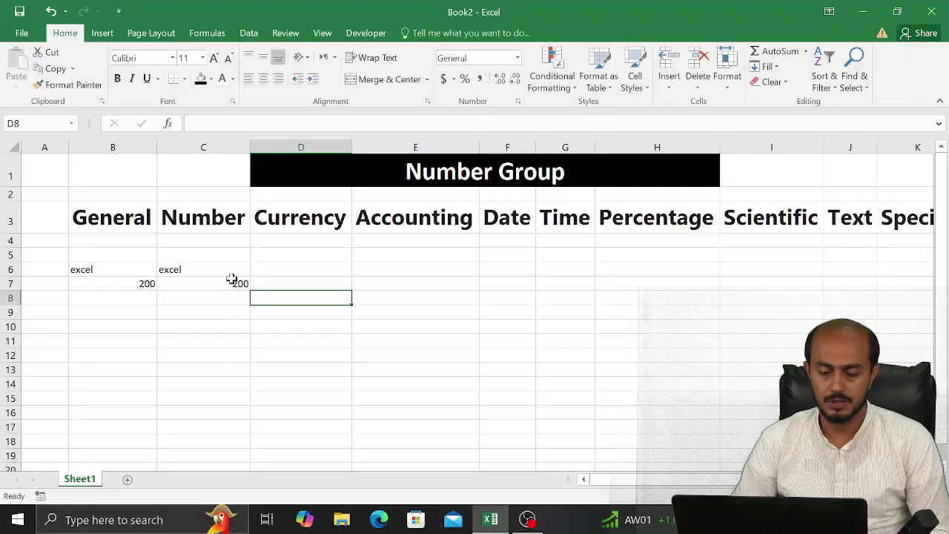
pyautogui.click(231, 281)
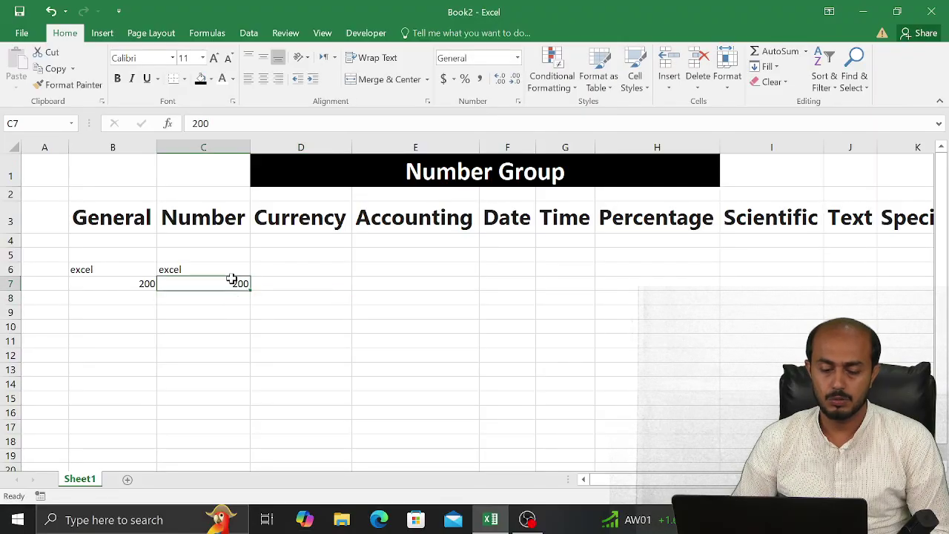
pyautogui.click(517, 58)
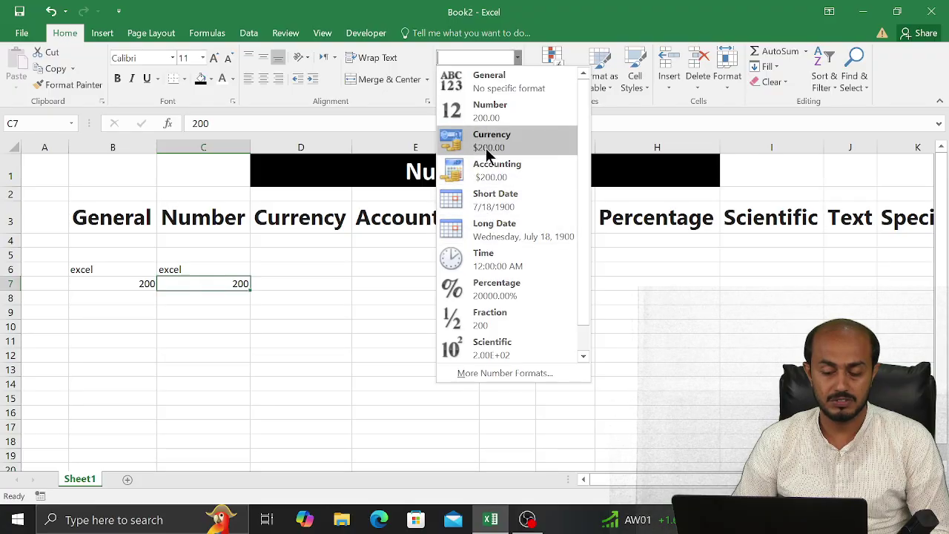
pyautogui.click(280, 347)
pyautogui.press('Delete')
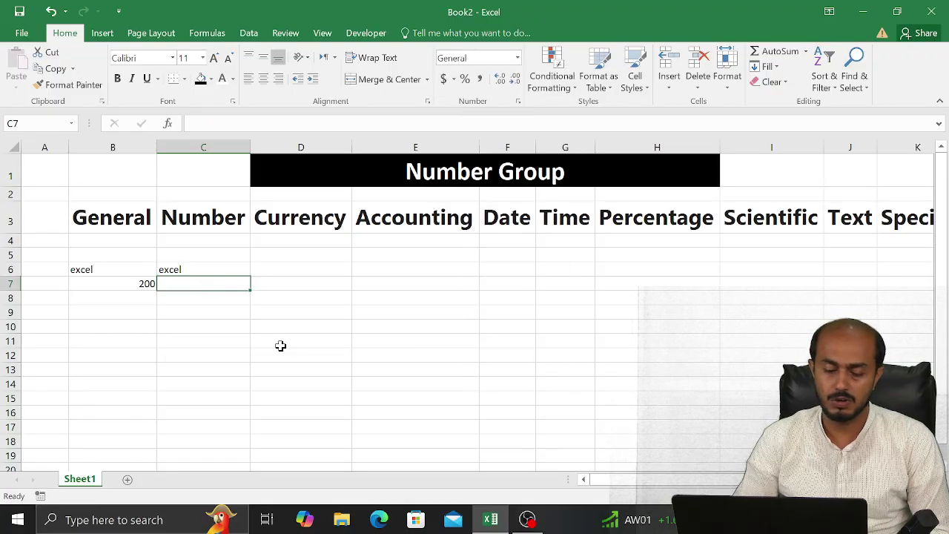
# Format C7 as Number and enter 200, shown as 200.00
pyautogui.click(517, 59)
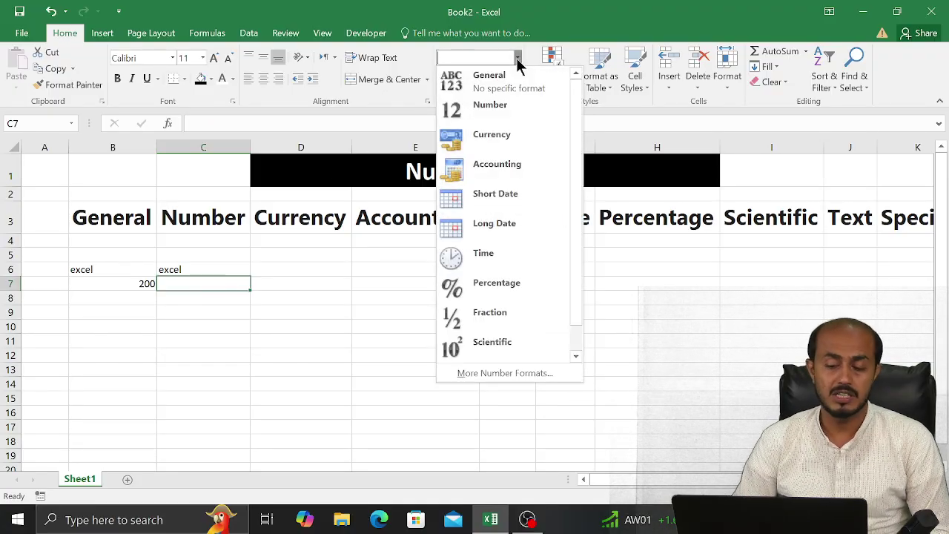
pyautogui.click(507, 110)
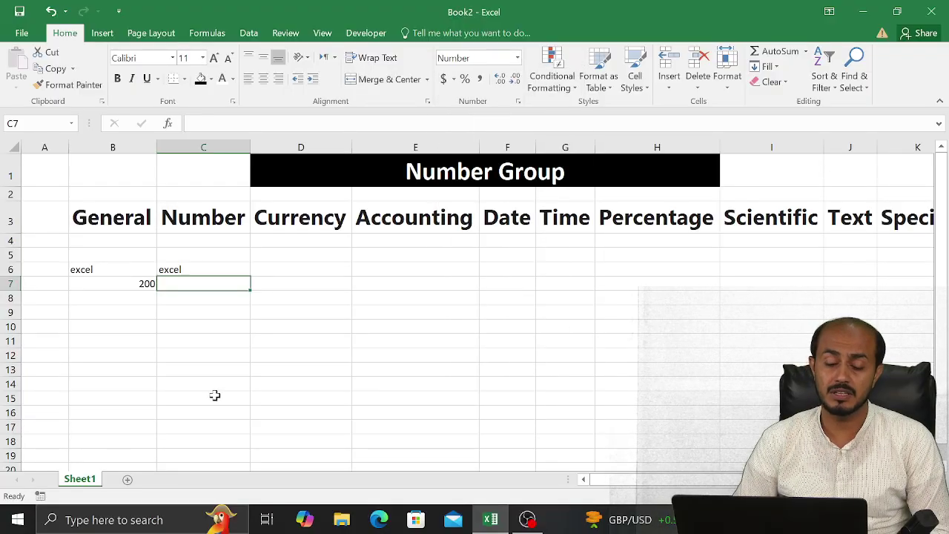
pyautogui.write('50')
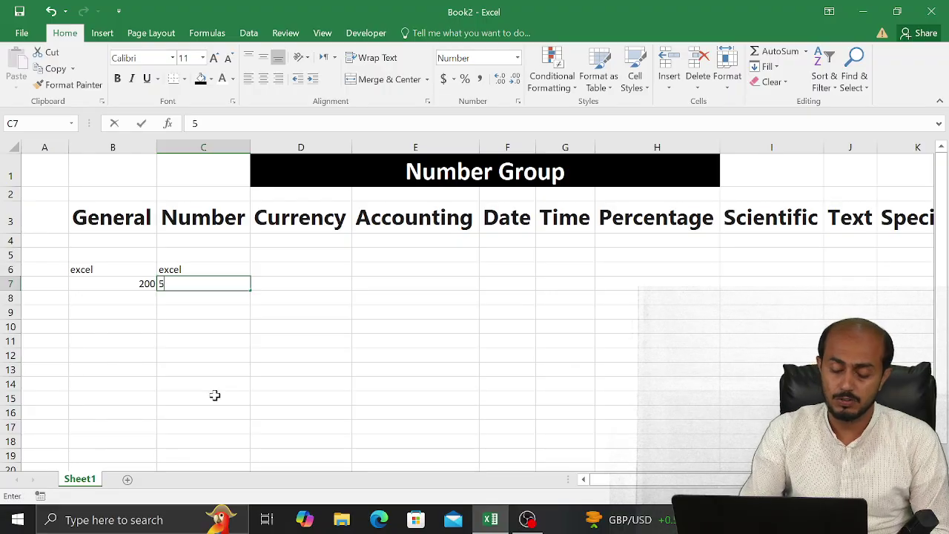
pyautogui.press('BackSpace')
pyautogui.press('BackSpace')
pyautogui.write('200')
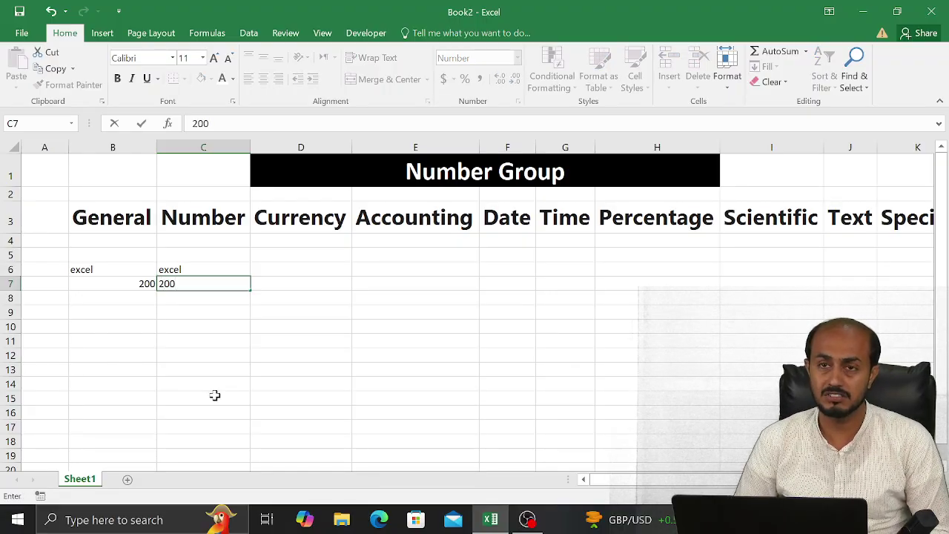
pyautogui.press('Return')
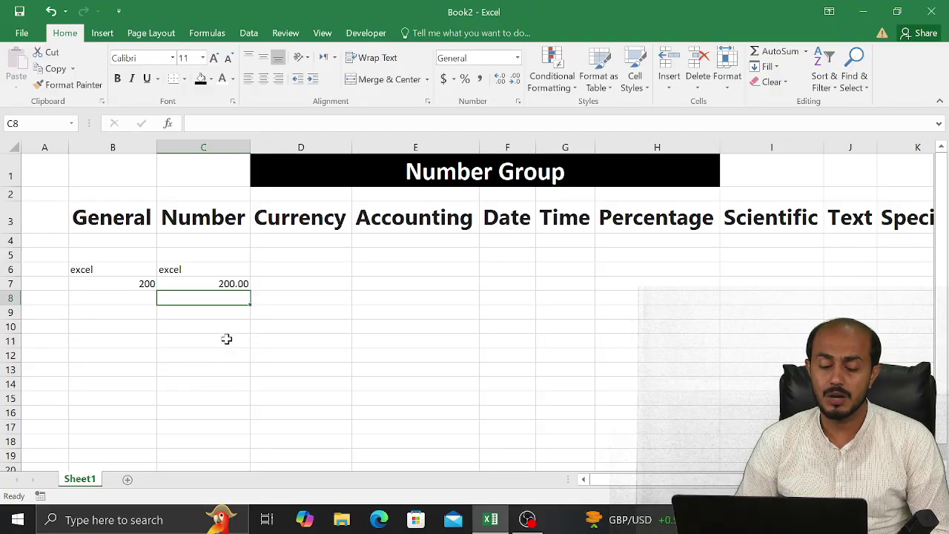
# Enter -200 in C8 and format it as Number with two decimals
pyautogui.write('-')
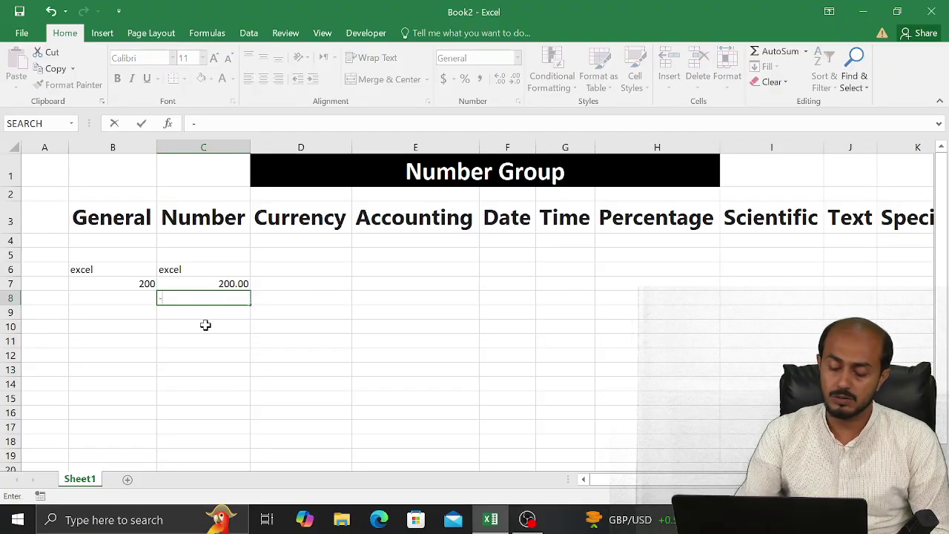
pyautogui.write('200')
pyautogui.press('Return')
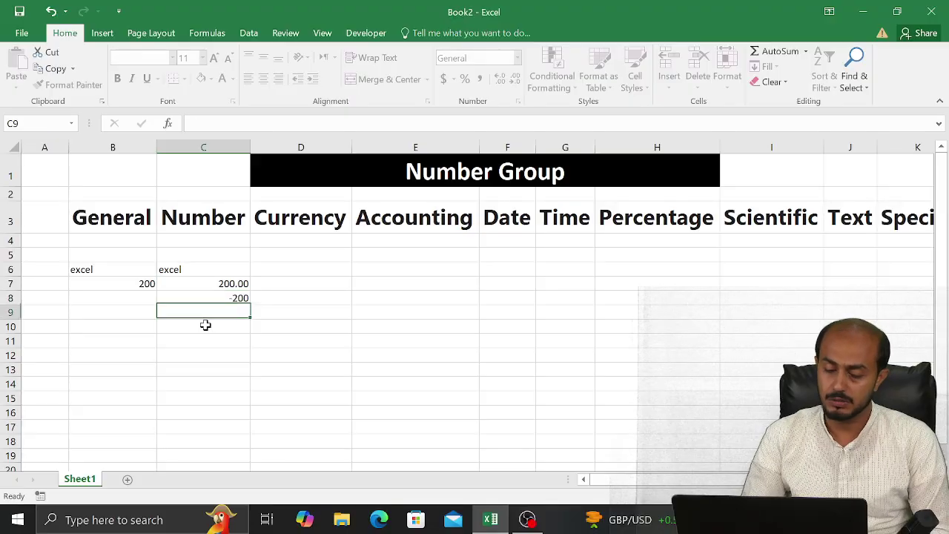
pyautogui.press('Up')
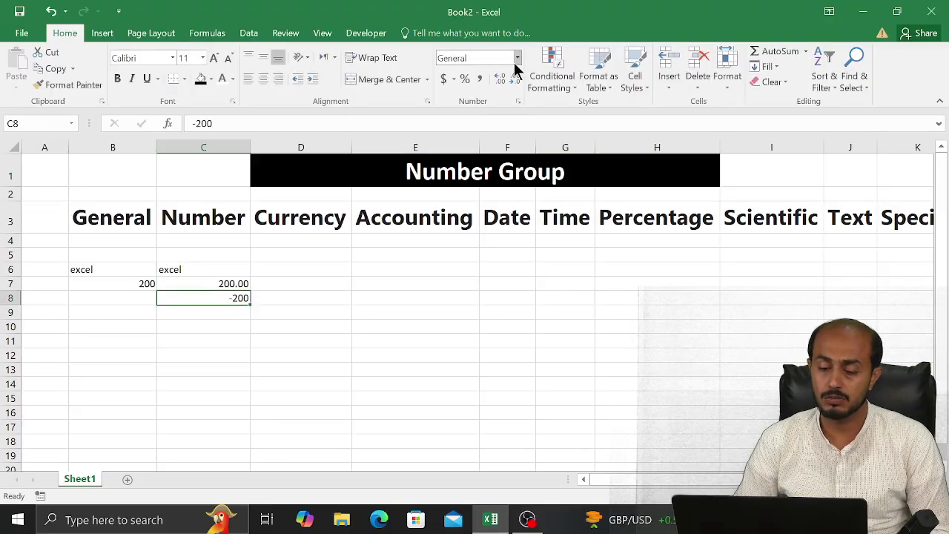
pyautogui.click(516, 58)
pyautogui.click(489, 108)
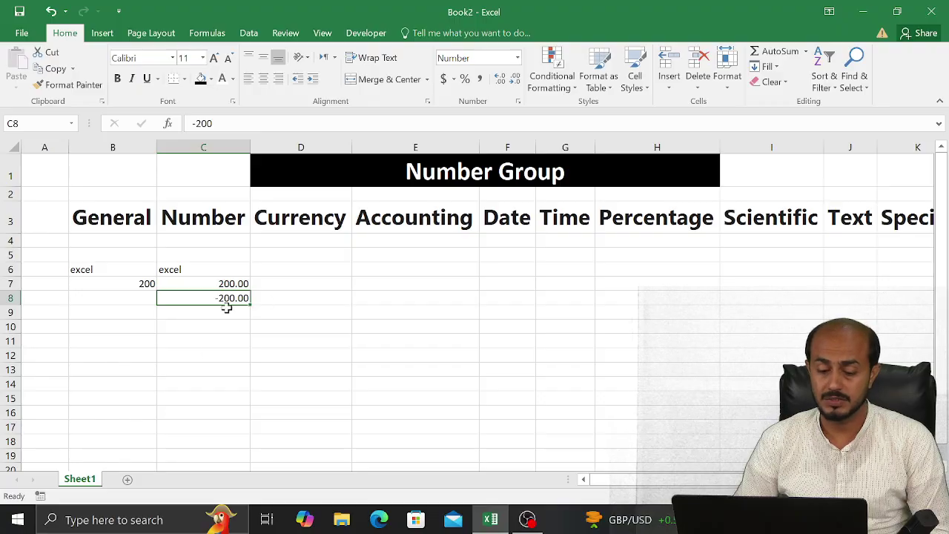
# Clear the contents of C6:C10 under the Number heading
pyautogui.moveTo(230, 268); pyautogui.dragTo(218, 322)
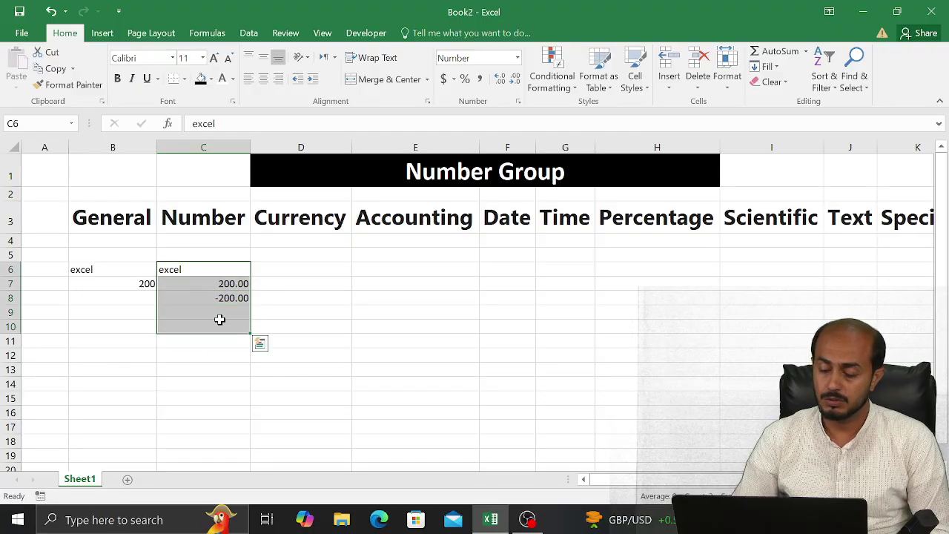
pyautogui.press('Delete')
pyautogui.click(213, 297)
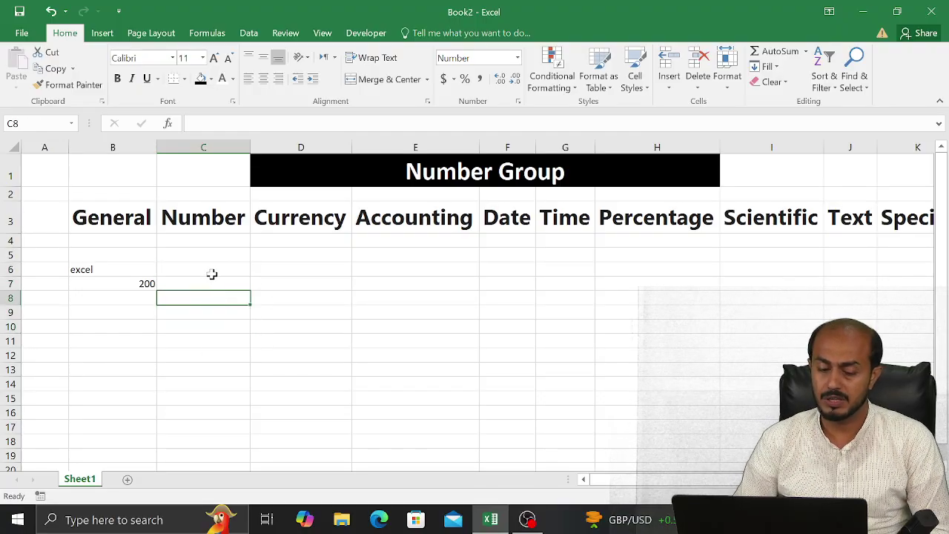
# Enter 200 in C6, -200 in C7 and Abc in C8, then select C6:C8
pyautogui.moveTo(210, 274); pyautogui.dragTo(208, 298)
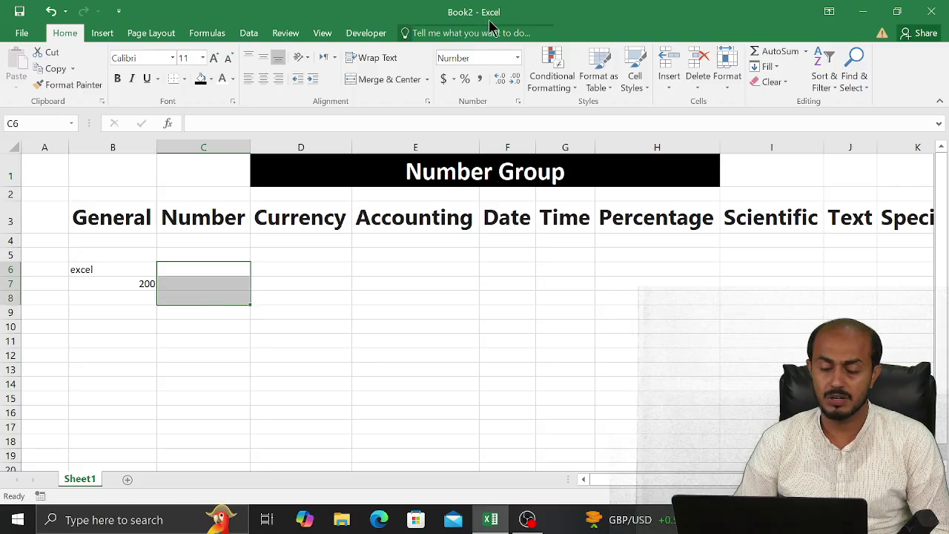
pyautogui.click(215, 269)
pyautogui.write('200')
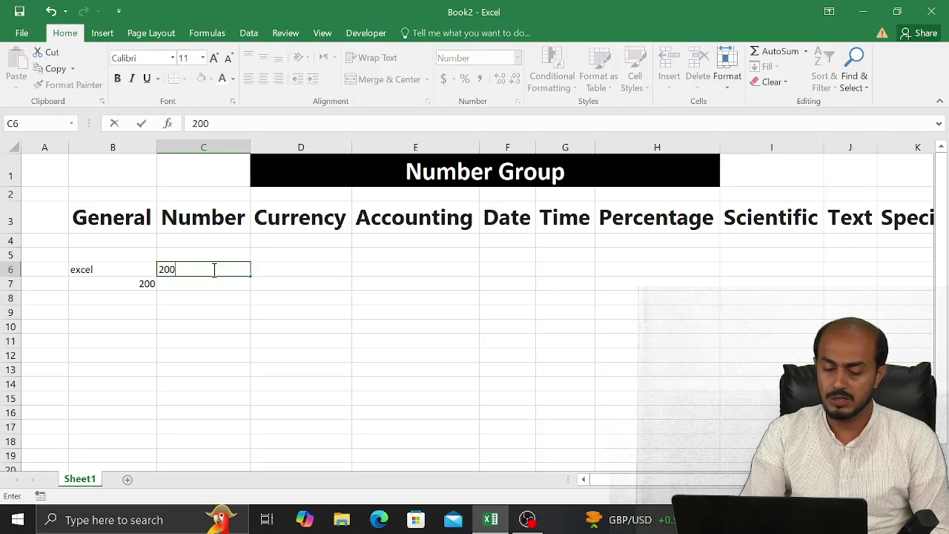
pyautogui.press('Return')
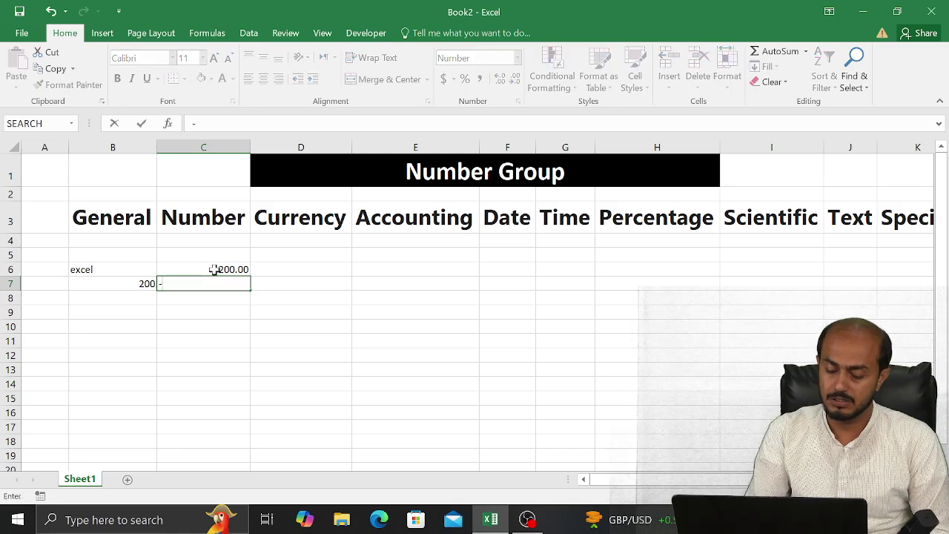
pyautogui.write('-200')
pyautogui.press('Return')
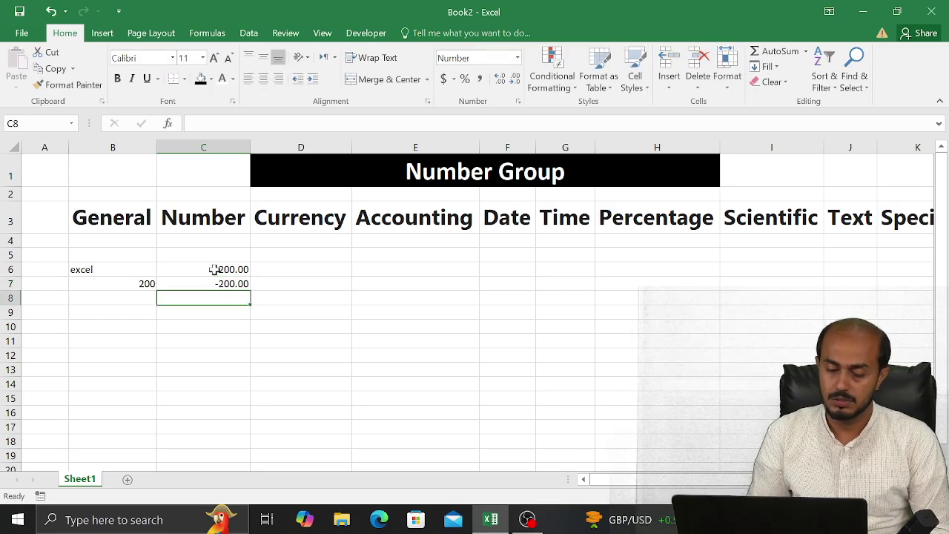
pyautogui.write('Abc')
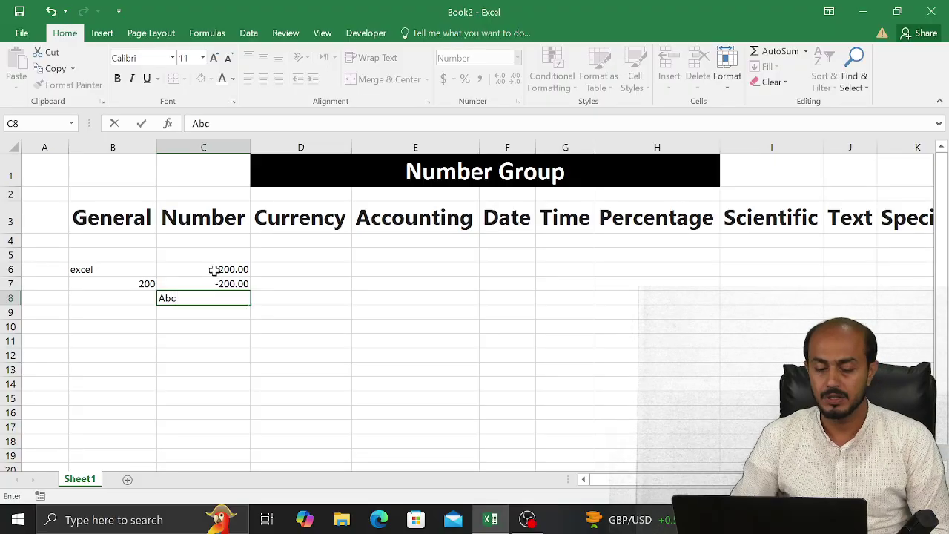
pyautogui.press('Tab')
pyautogui.moveTo(233, 269); pyautogui.dragTo(229, 296)
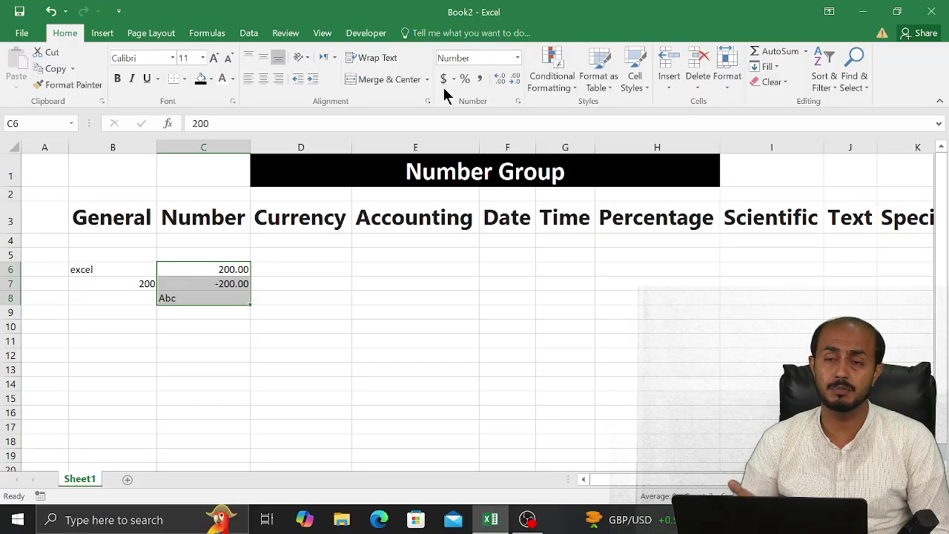
pyautogui.click(518, 58)
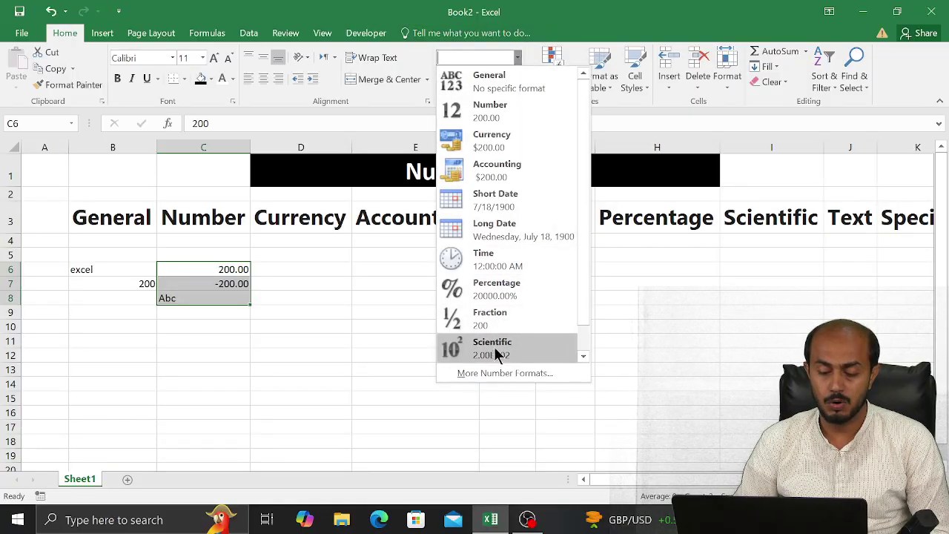
pyautogui.click(497, 373)
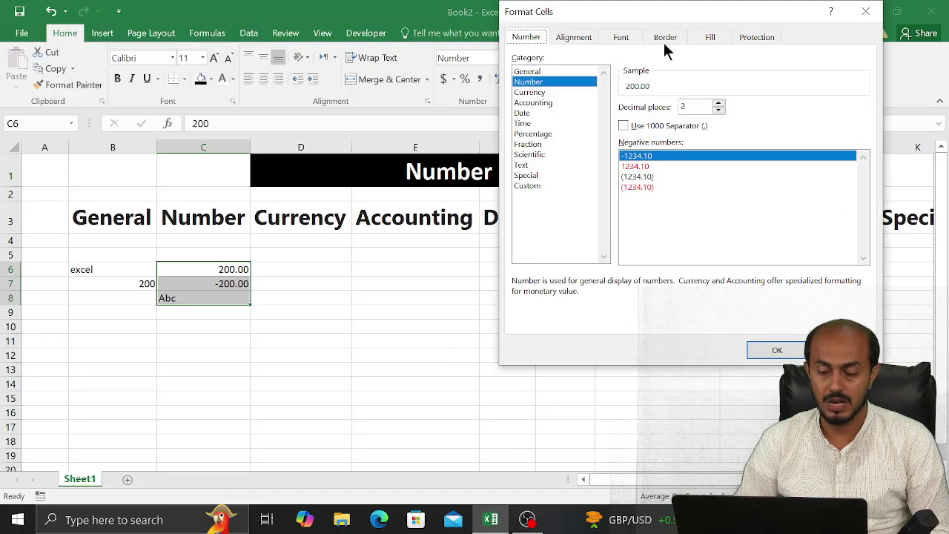
pyautogui.moveTo(670, 23); pyautogui.dragTo(568, 32)
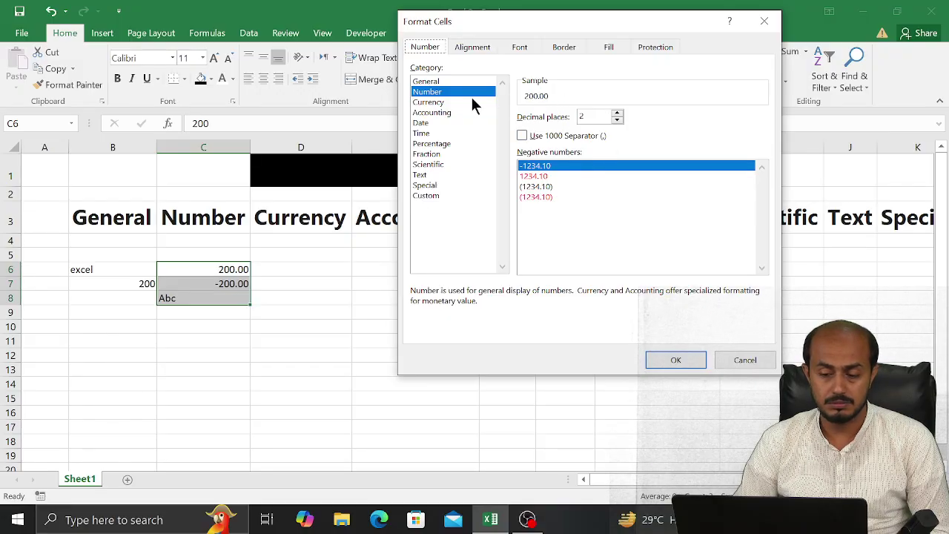
pyautogui.click(764, 21)
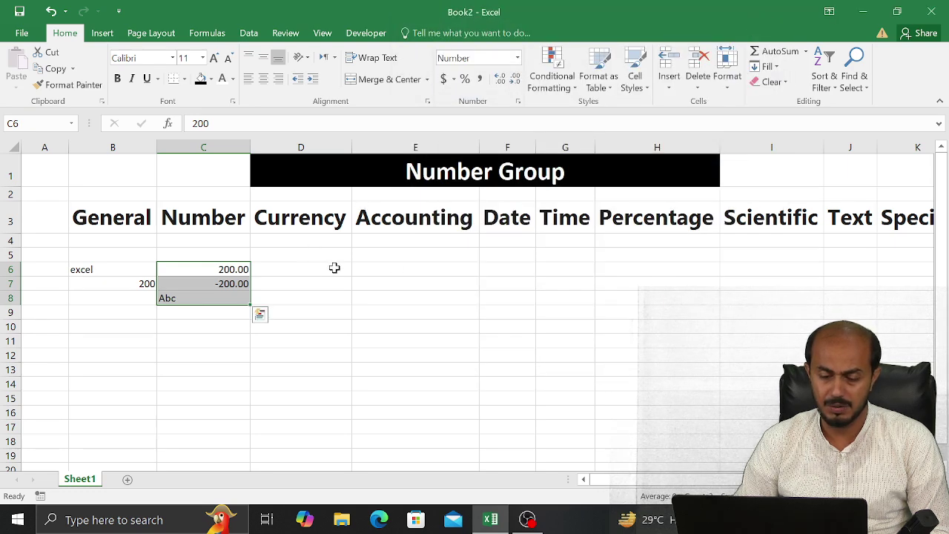
# Open Format Cells for the Currency cells D6:D9 and cancel without changes
pyautogui.moveTo(334, 269); pyautogui.dragTo(329, 298)
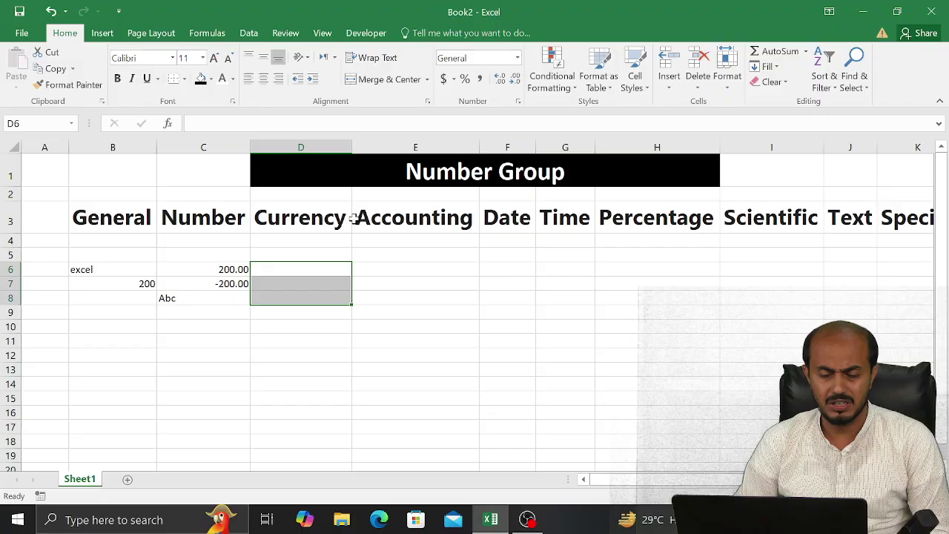
pyautogui.click(519, 58)
pyautogui.click(508, 372)
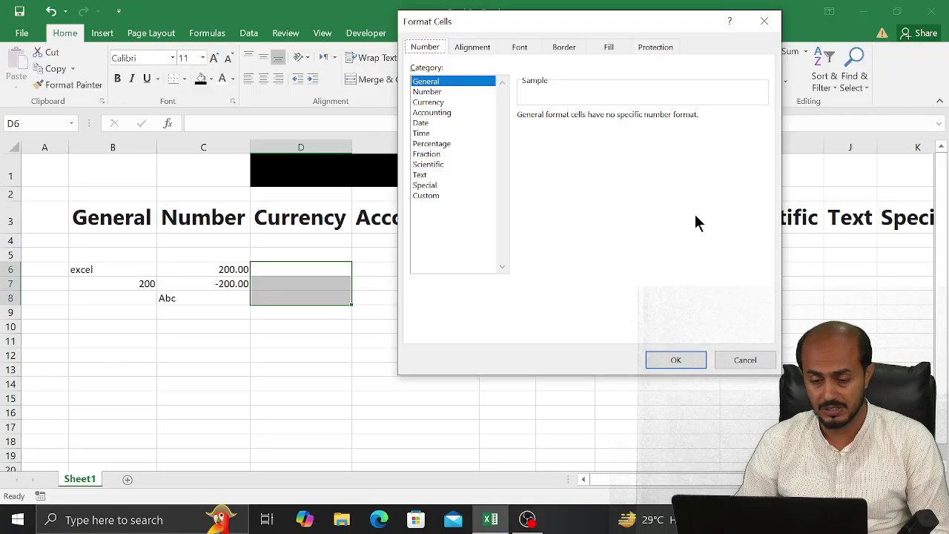
pyautogui.click(742, 357)
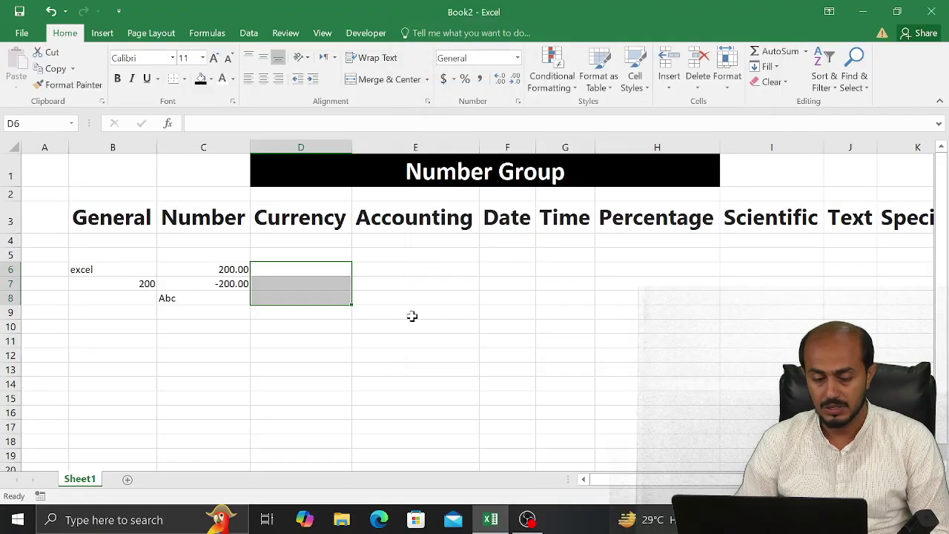
# Apply the Number format with six decimal places to C6:C8
pyautogui.click(202, 267)
pyautogui.moveTo(202, 267); pyautogui.dragTo(193, 292)
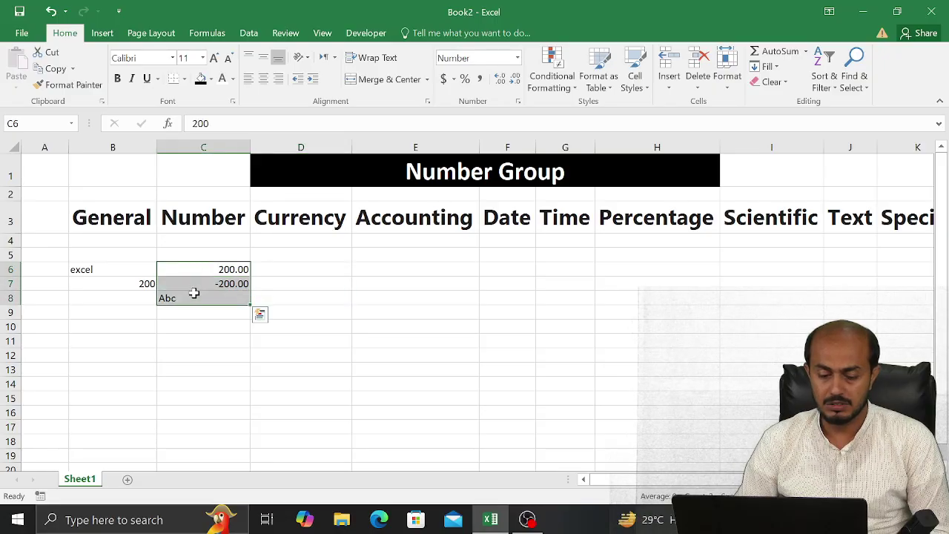
pyautogui.click(519, 99)
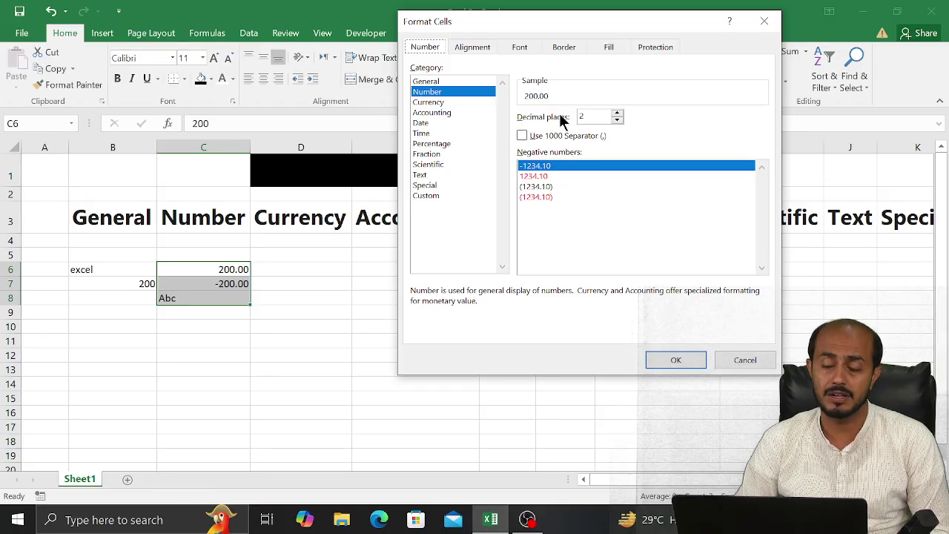
pyautogui.click(618, 120)
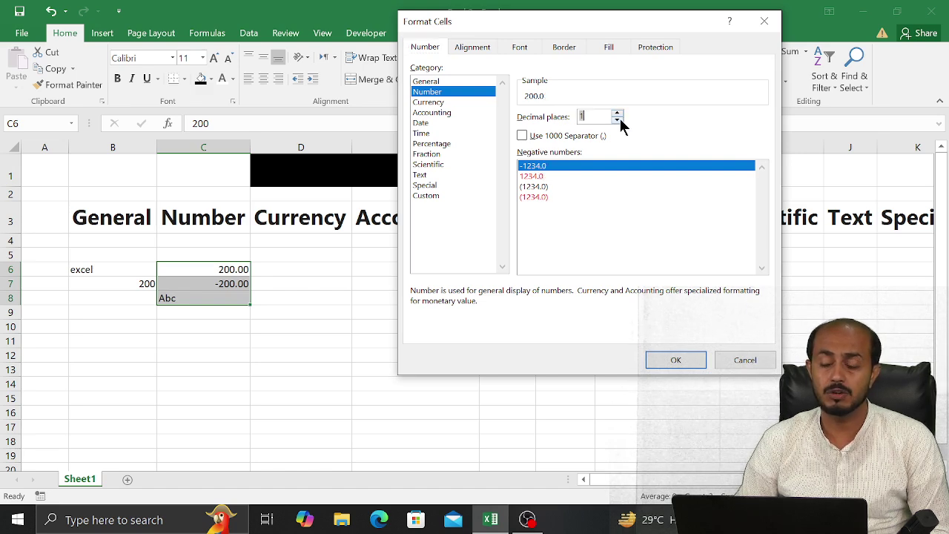
pyautogui.click(618, 114)
pyautogui.click(618, 114)
pyautogui.click(618, 114)
pyautogui.click(619, 114)
pyautogui.click(618, 114)
pyautogui.click(618, 114)
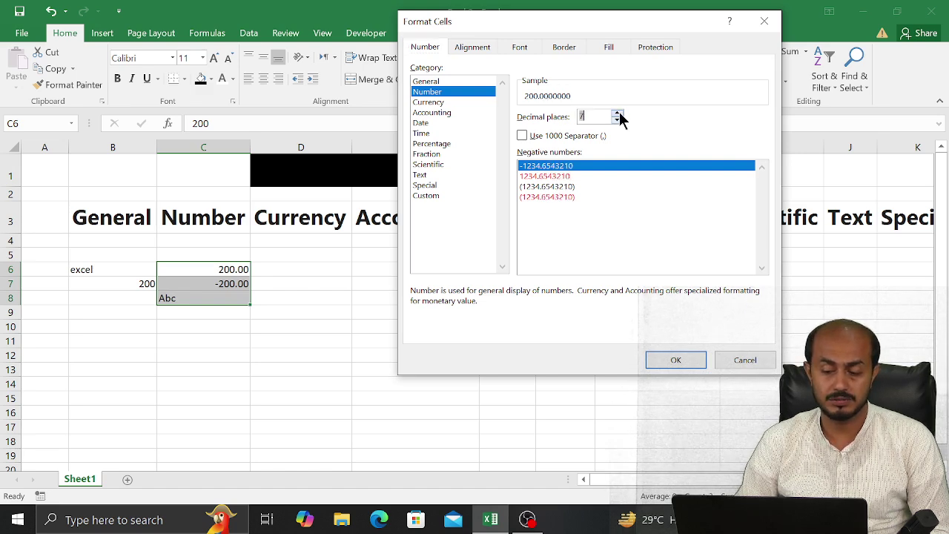
pyautogui.click(618, 120)
pyautogui.click(618, 121)
pyautogui.click(618, 120)
pyautogui.click(618, 120)
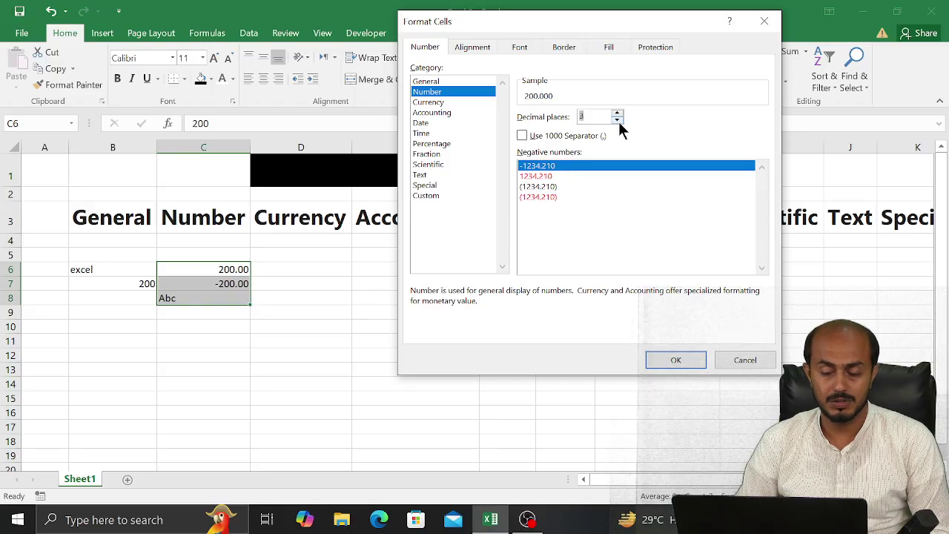
pyautogui.click(618, 120)
pyautogui.click(618, 120)
pyautogui.click(618, 114)
pyautogui.click(617, 114)
pyautogui.click(618, 114)
pyautogui.click(618, 114)
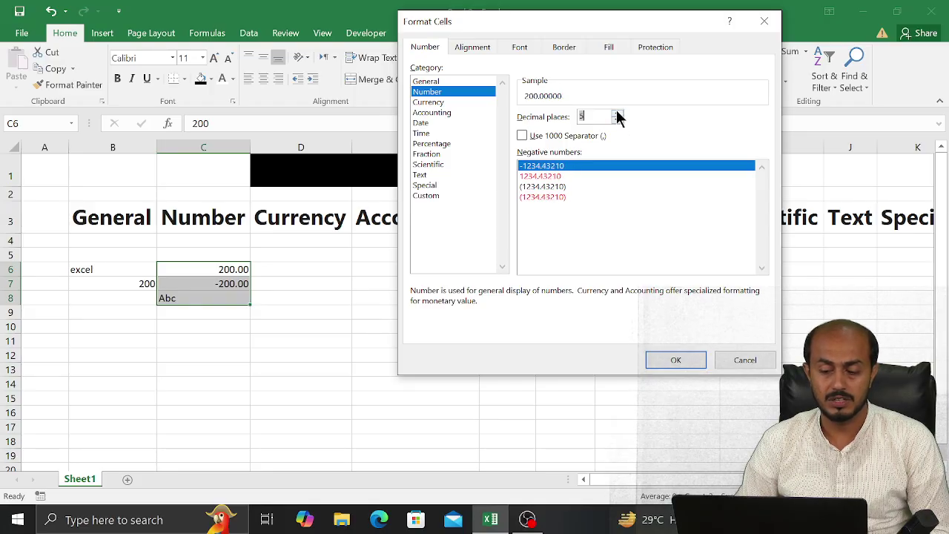
pyautogui.click(618, 115)
pyautogui.click(663, 360)
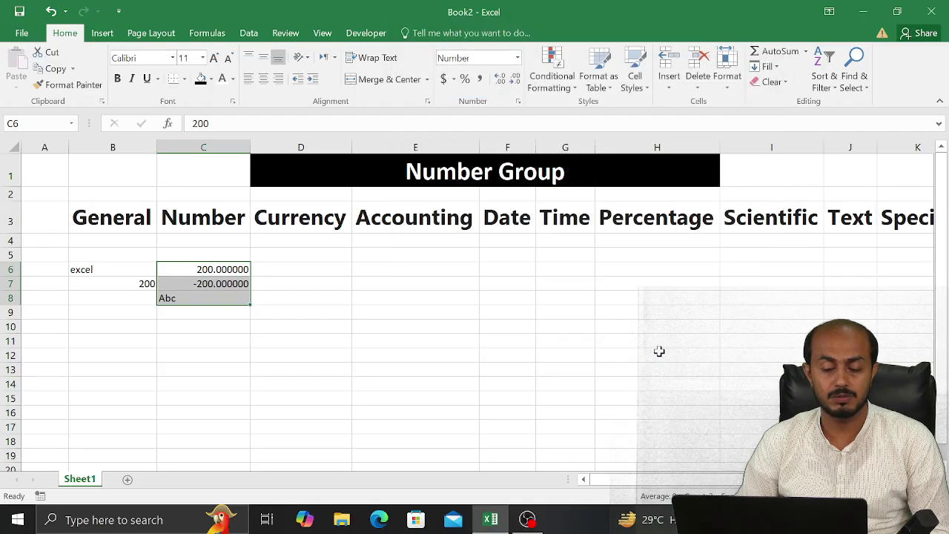
# Reformat the Number samples in C6:C8 with 0 decimal places
pyautogui.click(517, 106)
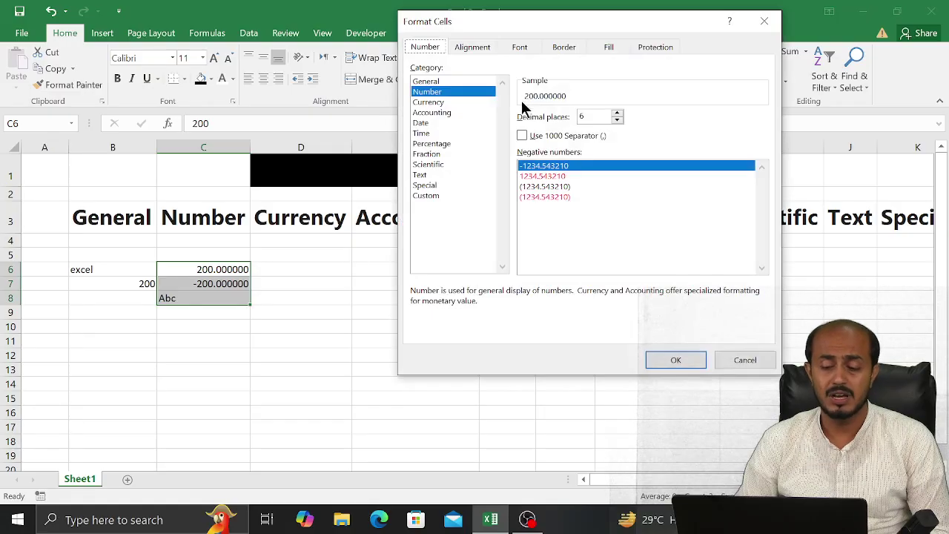
pyautogui.click(617, 120)
pyautogui.click(617, 121)
pyautogui.click(617, 120)
pyautogui.click(617, 120)
pyautogui.click(618, 120)
pyautogui.click(618, 120)
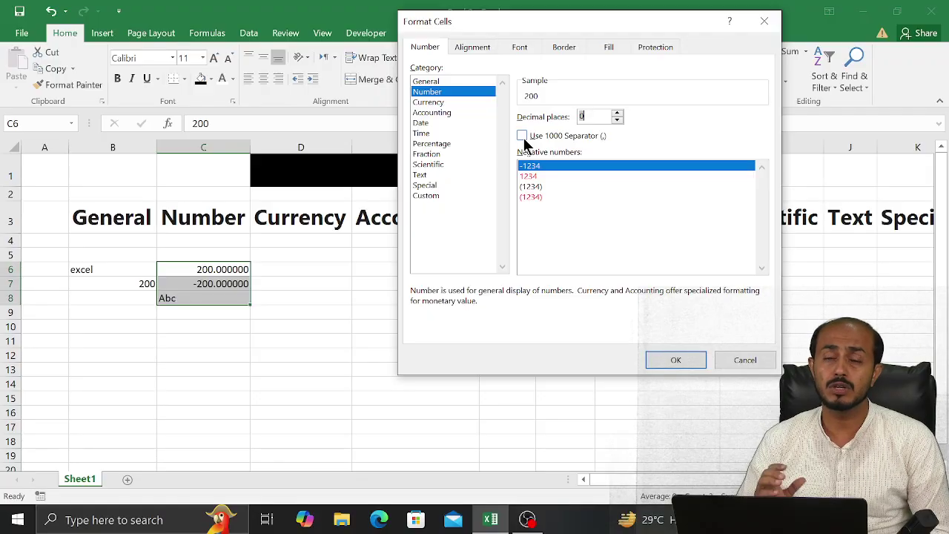
pyautogui.click(744, 360)
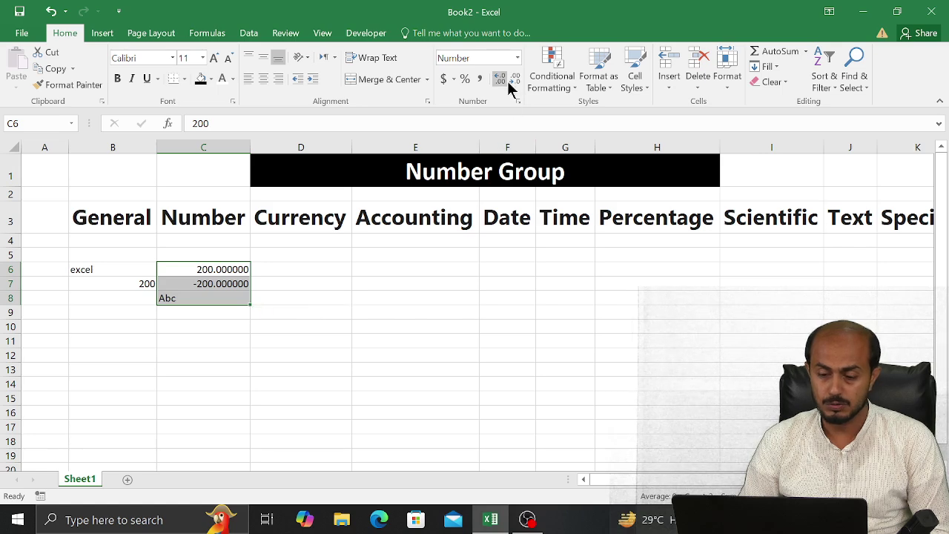
pyautogui.click(517, 100)
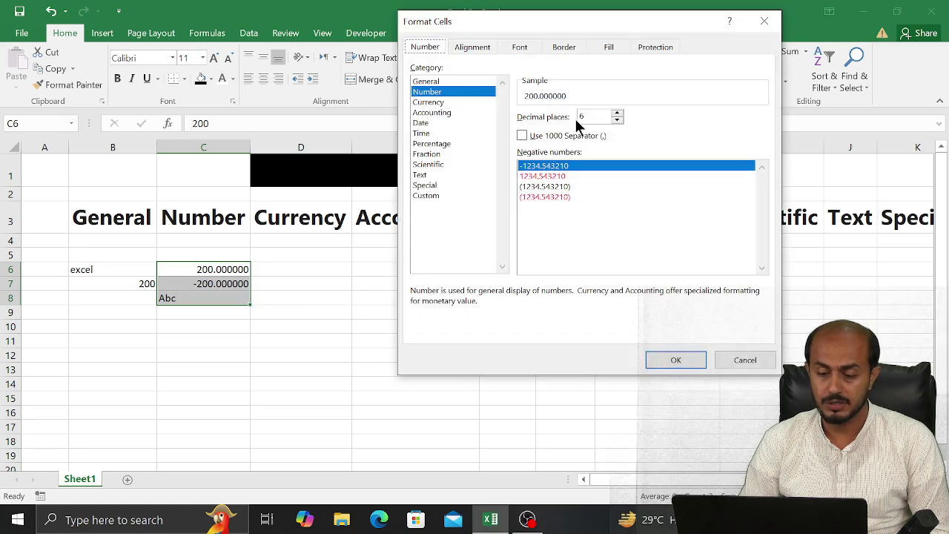
pyautogui.click(616, 120)
pyautogui.click(616, 120)
pyautogui.click(616, 120)
pyautogui.click(616, 120)
pyautogui.click(616, 120)
pyautogui.click(616, 120)
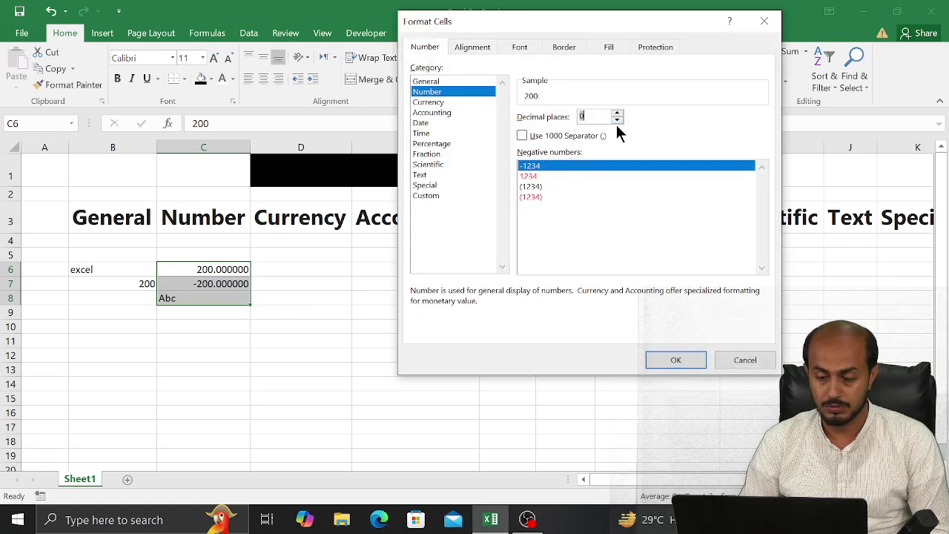
pyautogui.click(671, 358)
pyautogui.click(376, 333)
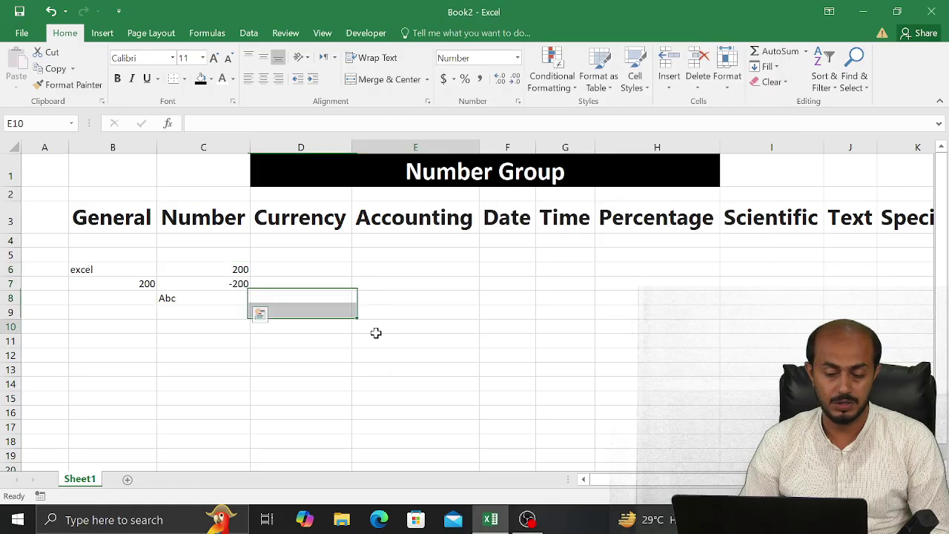
# Replace Abc in C8 with 20000
pyautogui.click(230, 298)
pyautogui.write('2')
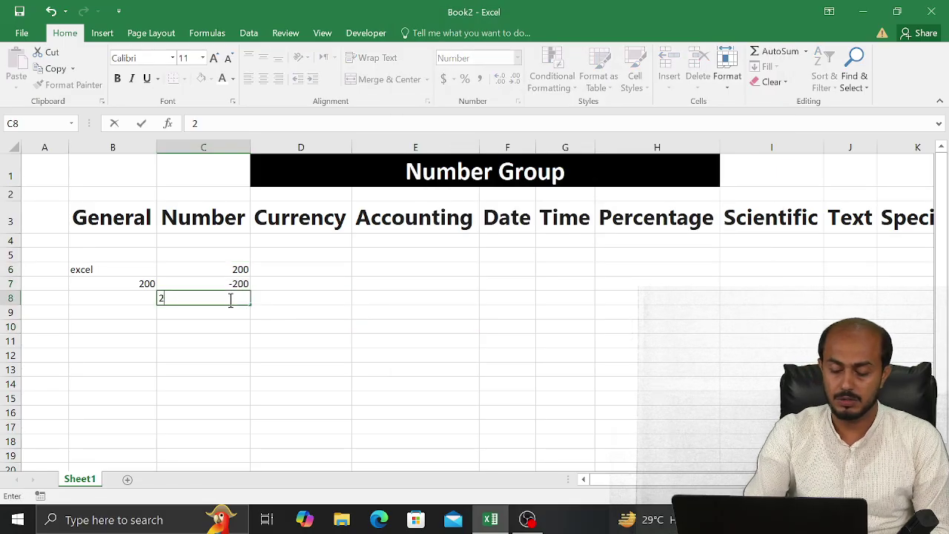
pyautogui.write('00000')
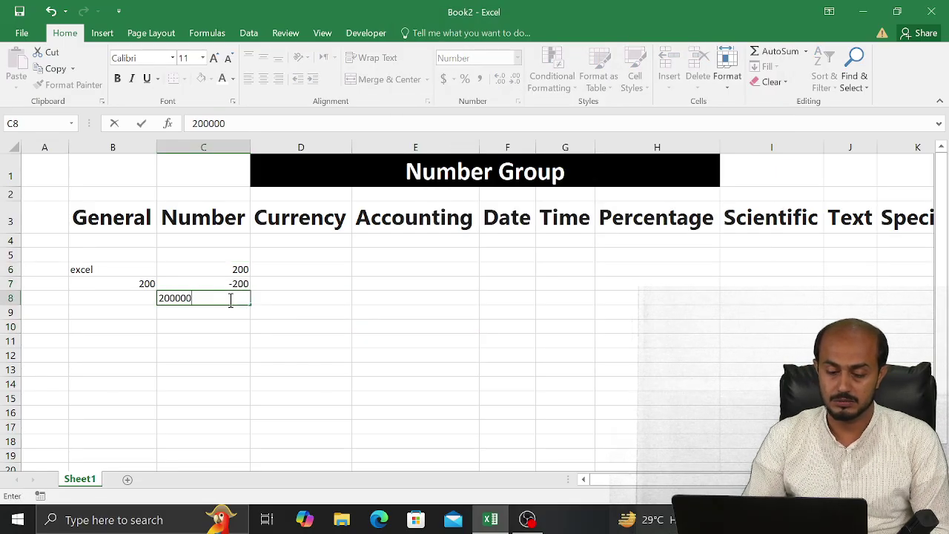
pyautogui.press('BackSpace')
pyautogui.press('Return')
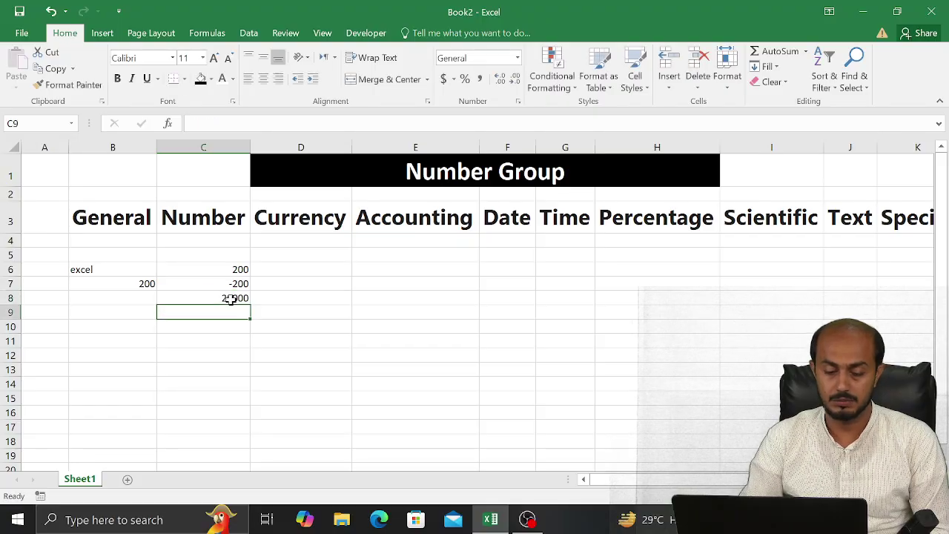
# Turn on the 1000 separator for the Number samples C6:C8
pyautogui.moveTo(234, 269); pyautogui.dragTo(220, 297)
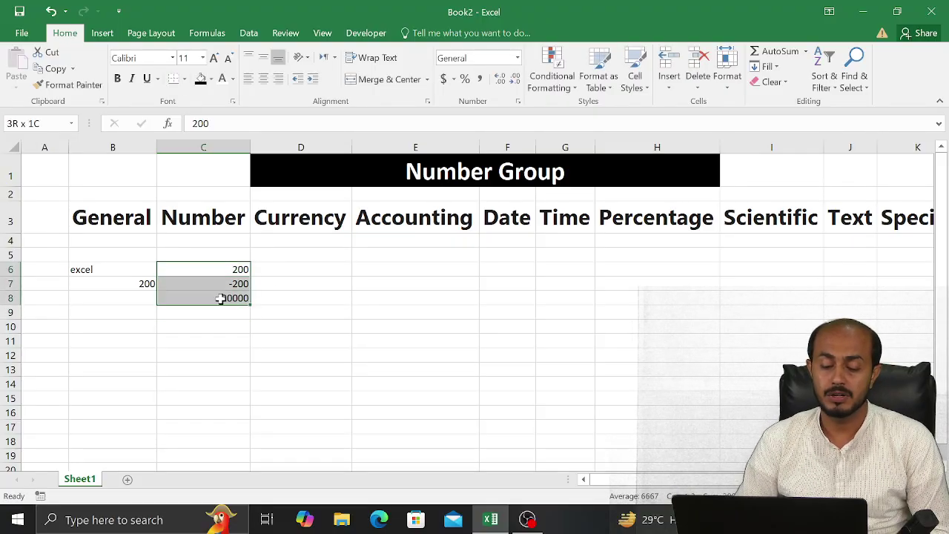
pyautogui.click(517, 101)
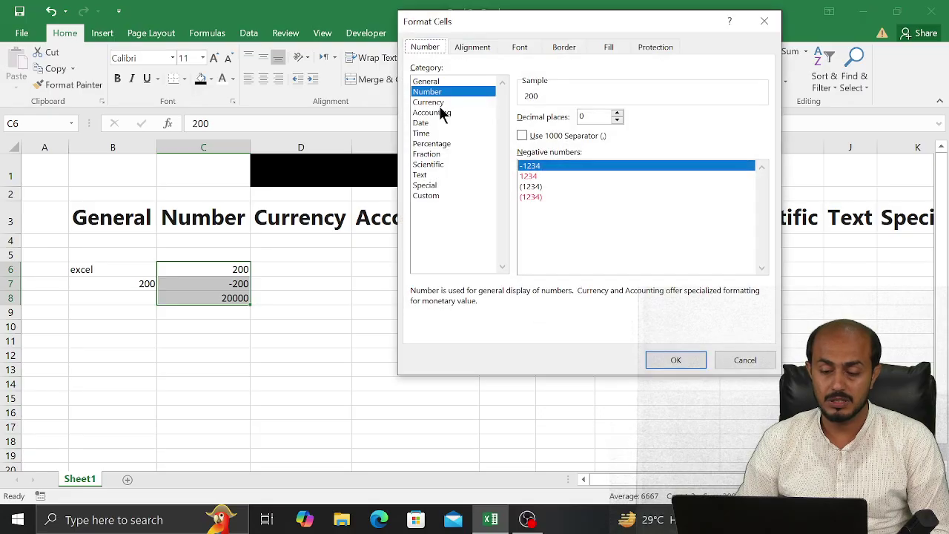
pyautogui.click(523, 136)
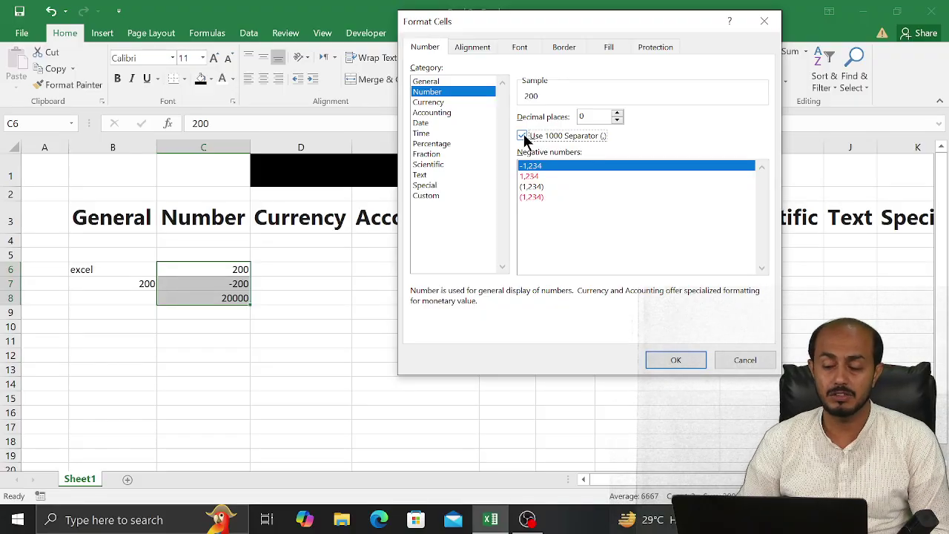
pyautogui.click(673, 360)
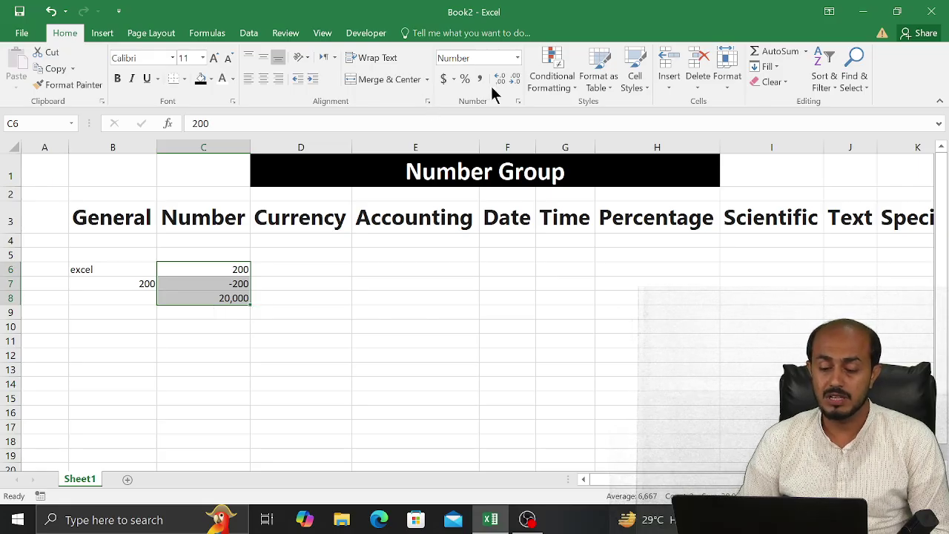
# Show negative numbers in C6:C8 as red values in parentheses, like (1,234)
pyautogui.click(518, 102)
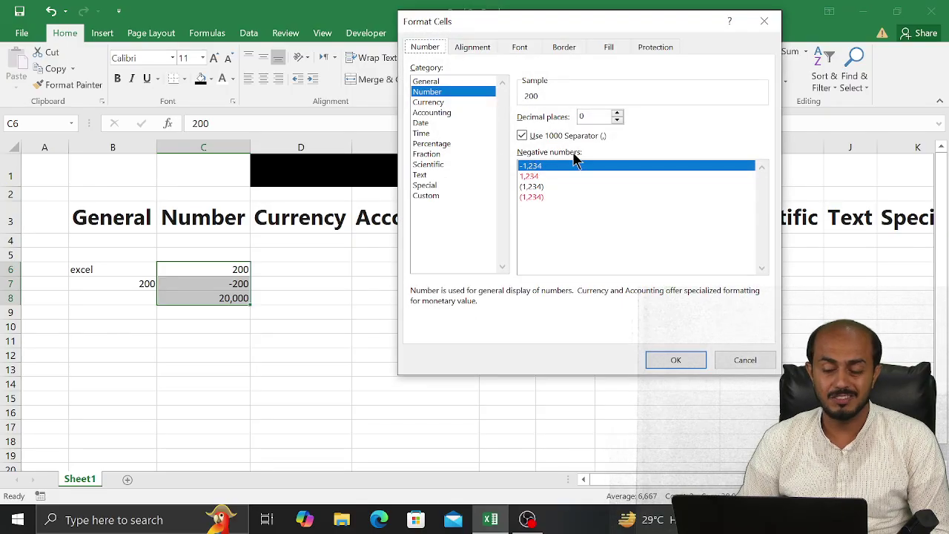
pyautogui.click(529, 177)
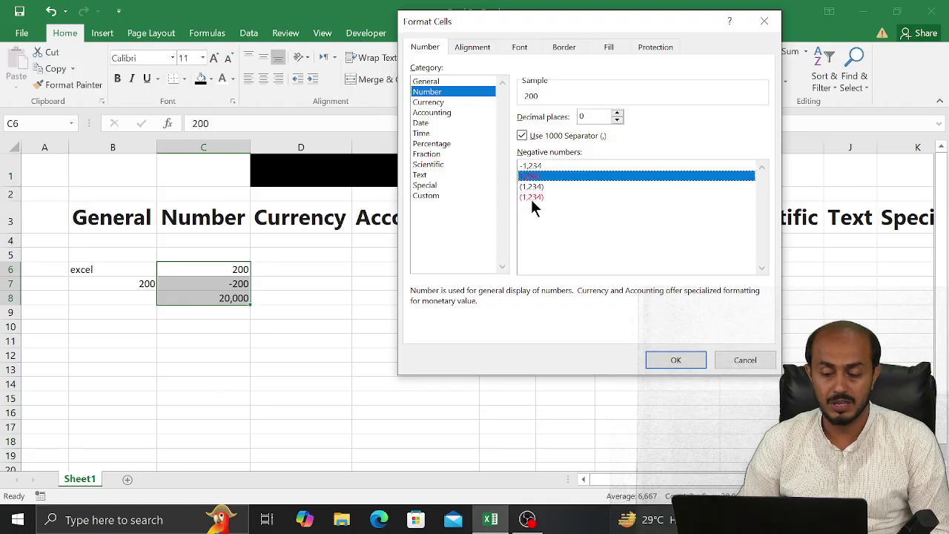
pyautogui.click(531, 197)
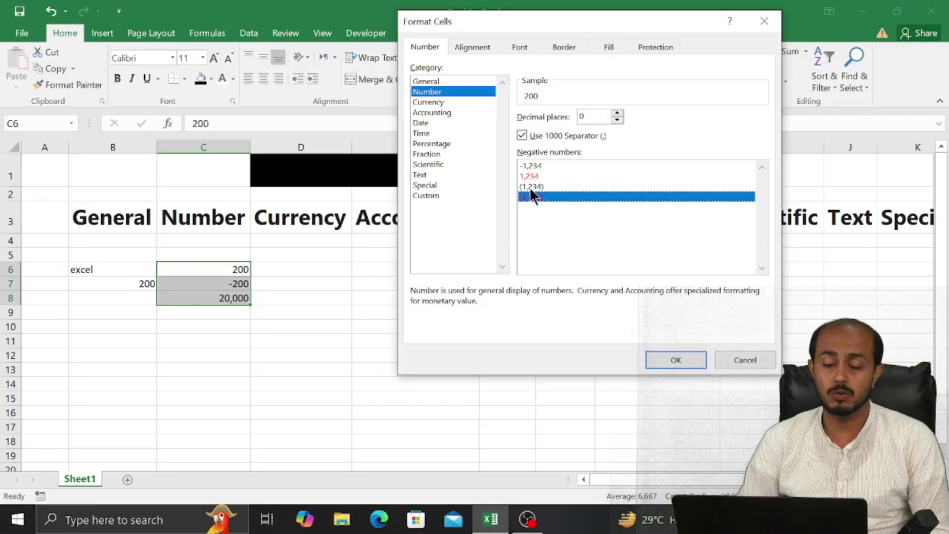
pyautogui.click(529, 177)
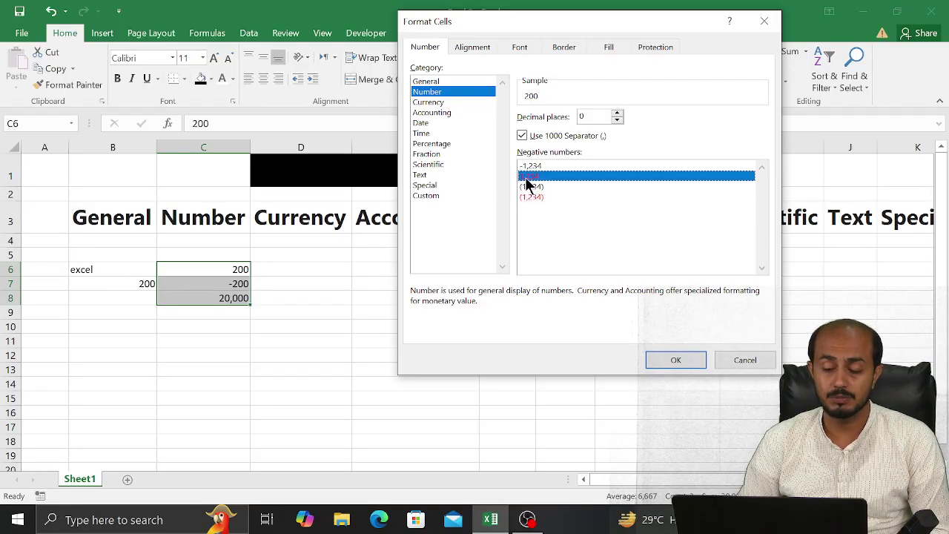
pyautogui.click(665, 360)
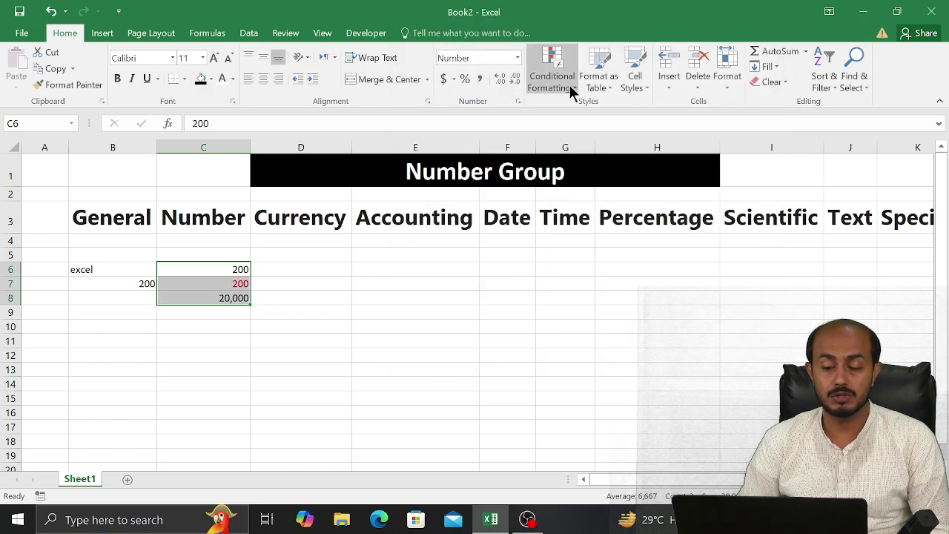
pyautogui.click(517, 102)
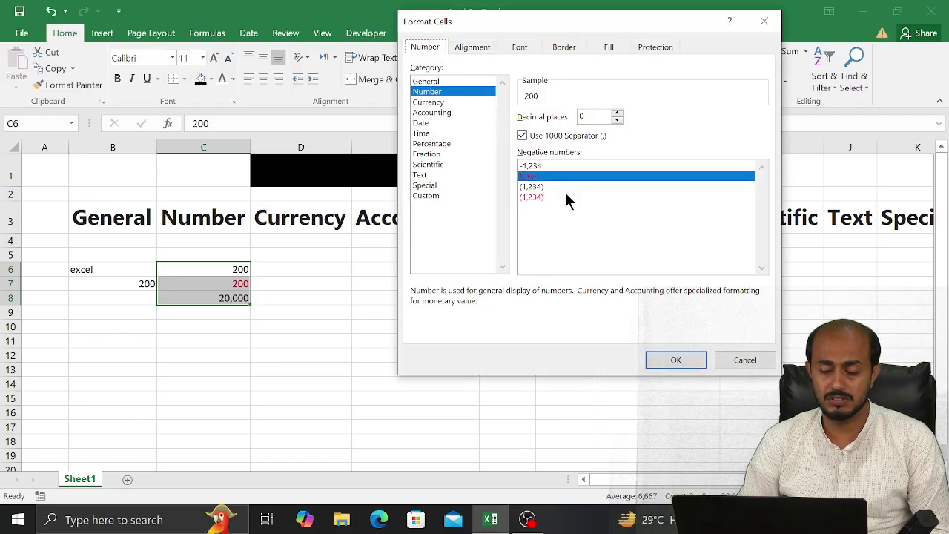
pyautogui.click(546, 197)
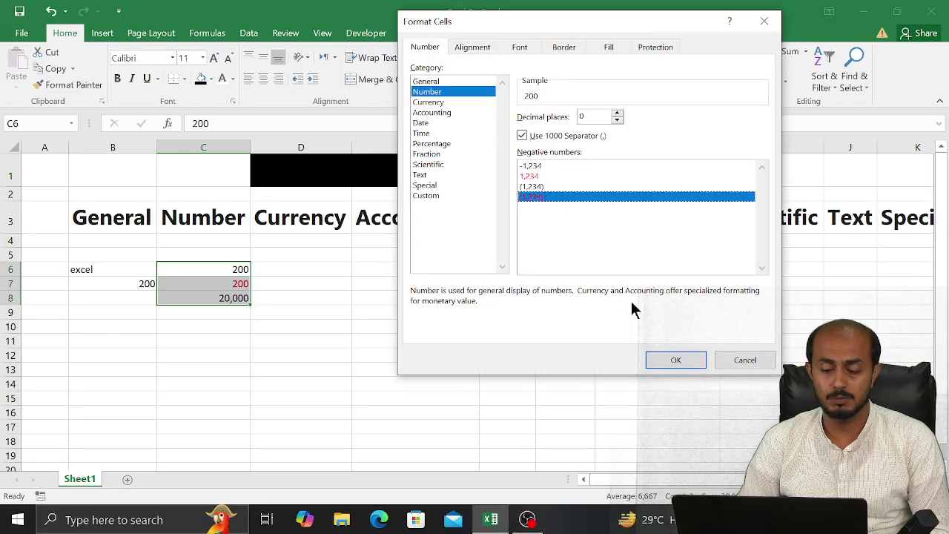
pyautogui.click(656, 355)
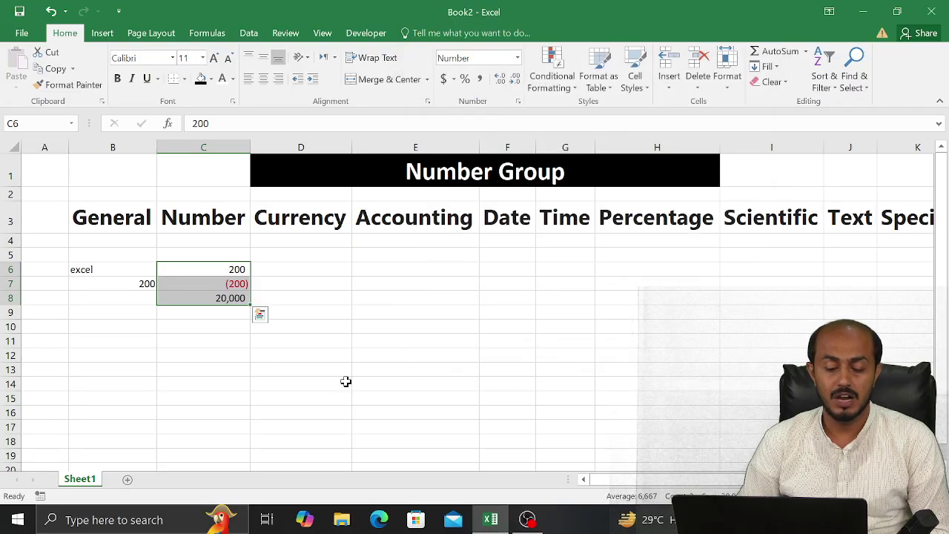
# Change C8 to -10000 so it shows as red (10,000)
pyautogui.click(207, 297)
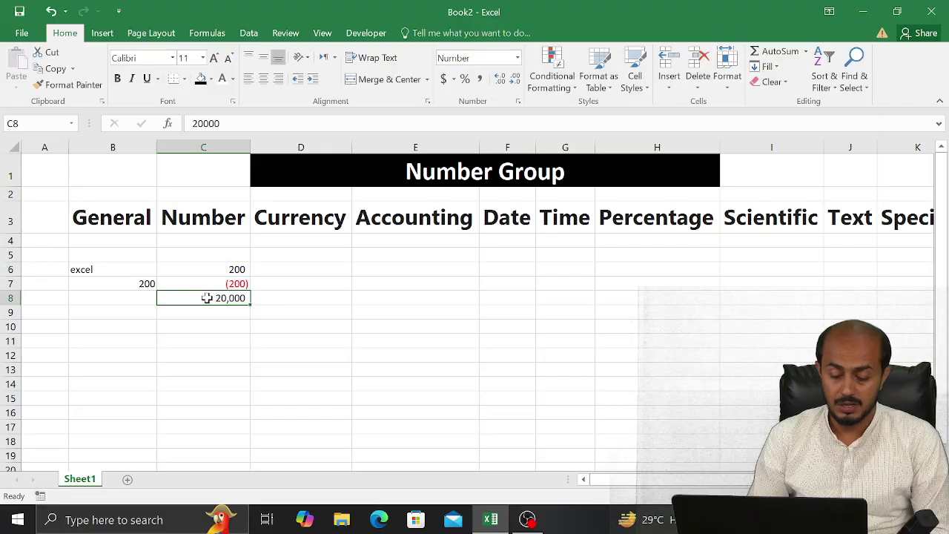
pyautogui.write('-10000')
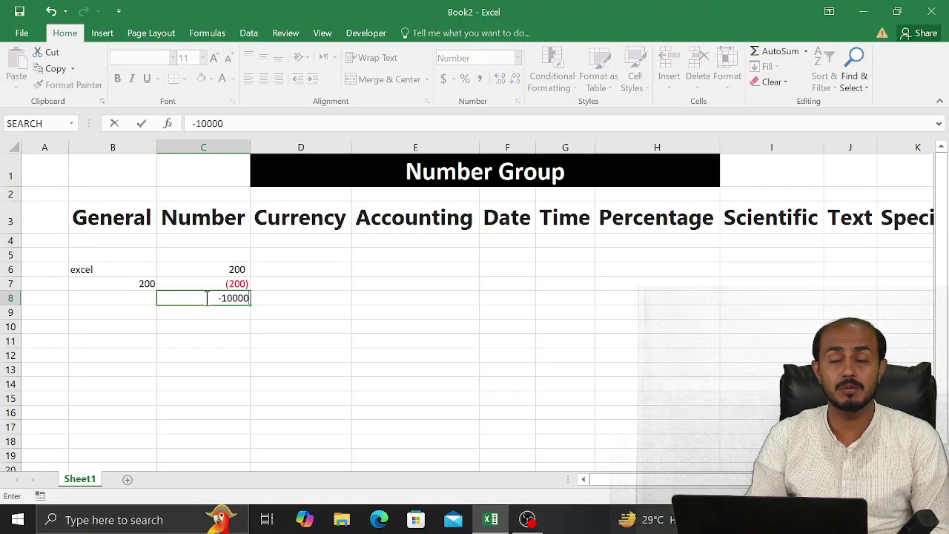
pyautogui.press('Return')
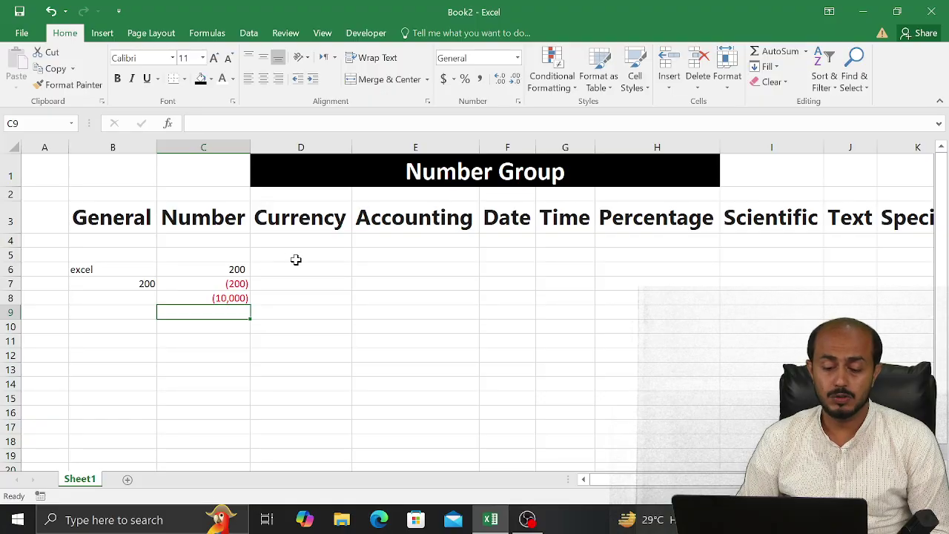
# Enter 50, 100 and 1000 in D6:D8 under the Currency heading
pyautogui.click(293, 266)
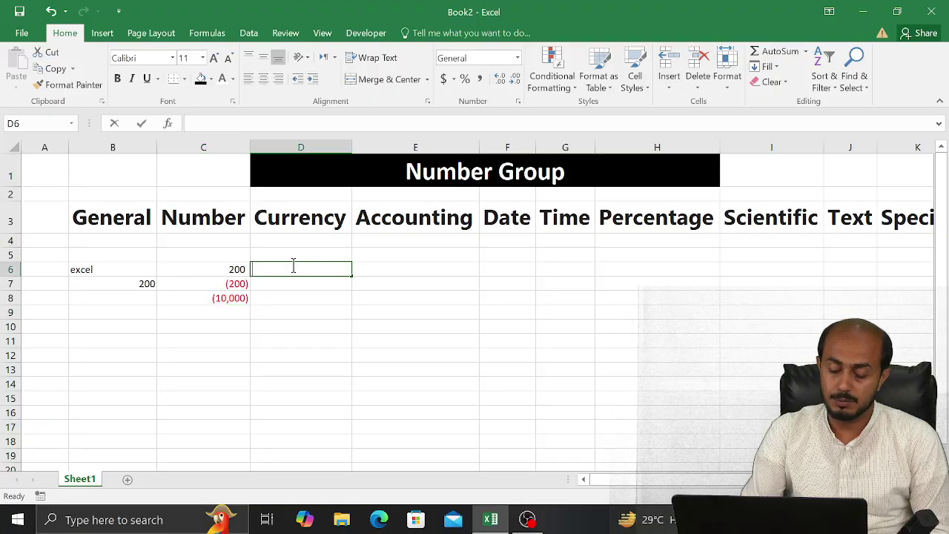
pyautogui.write('50')
pyautogui.press('Return')
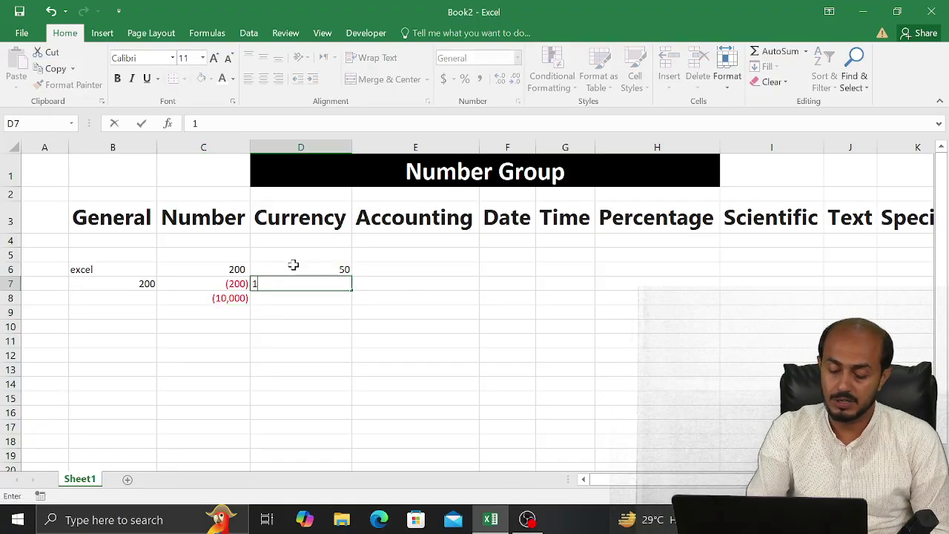
pyautogui.write('100')
pyautogui.press('Return')
pyautogui.write('1000')
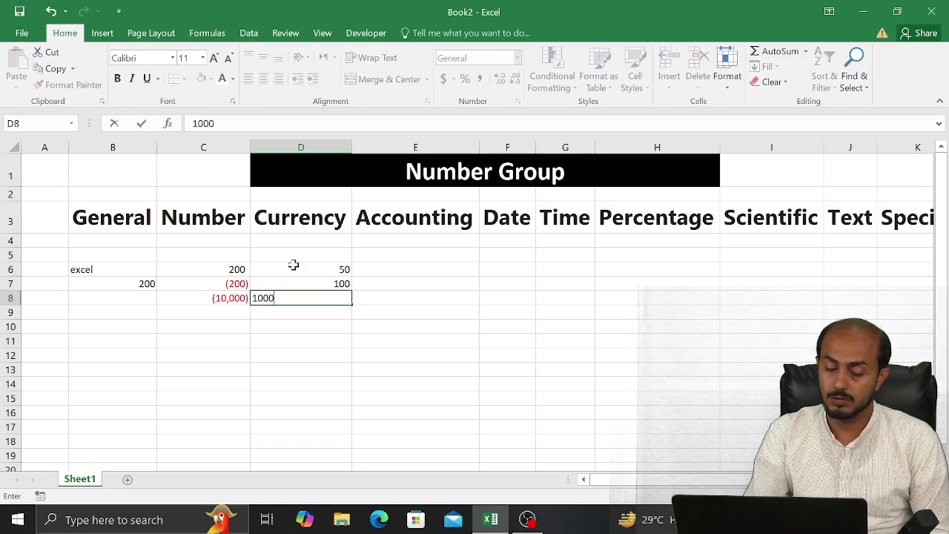
pyautogui.press('Return')
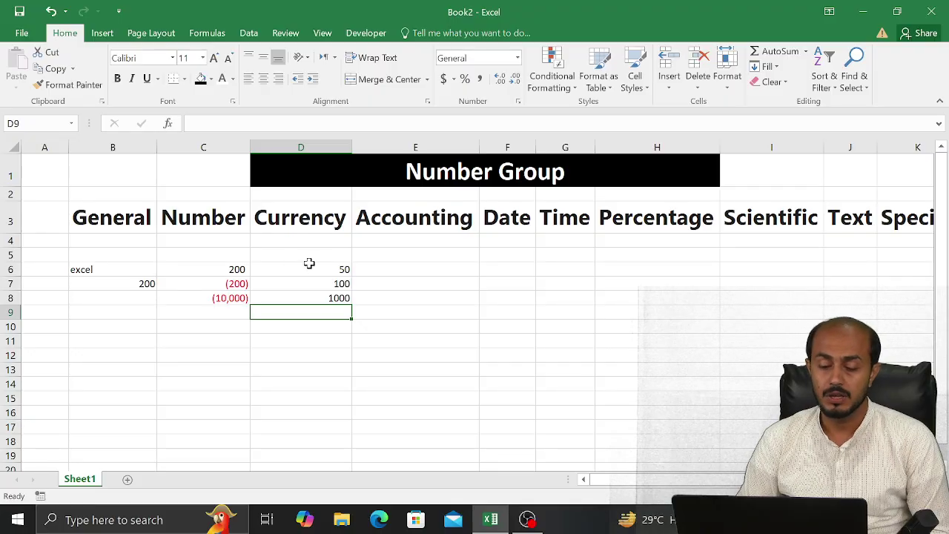
pyautogui.click(309, 267)
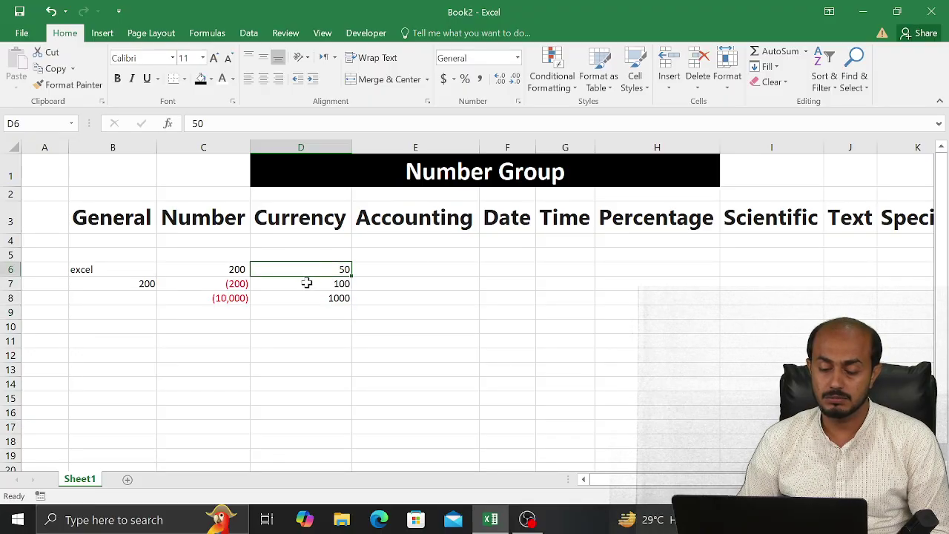
# Open Format Cells on D6:D8 with the Currency category selected
pyautogui.keyDown('shift'); pyautogui.click(303, 300); pyautogui.keyUp('shift')
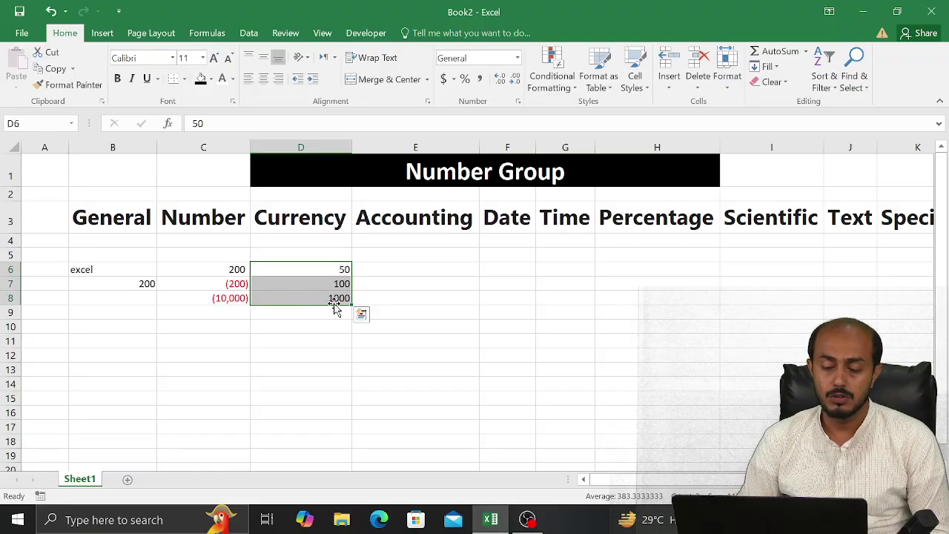
pyautogui.click(518, 100)
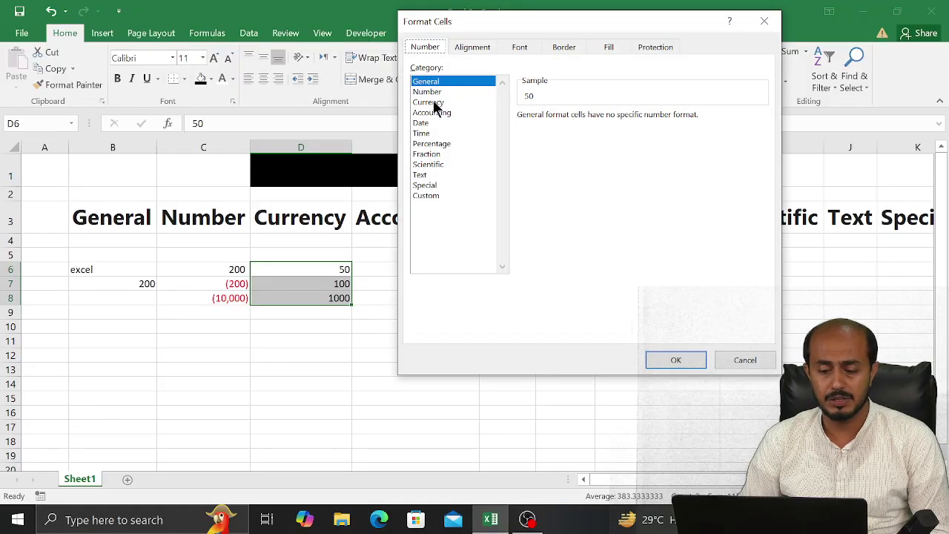
pyautogui.click(429, 103)
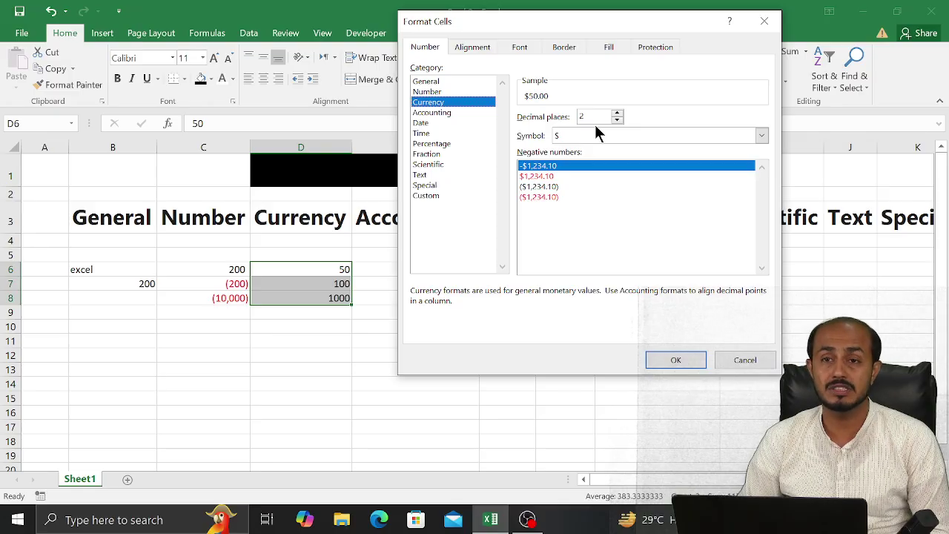
# Pick PKR from the currency Symbol list, previewing PKR 50.00
pyautogui.click(594, 134)
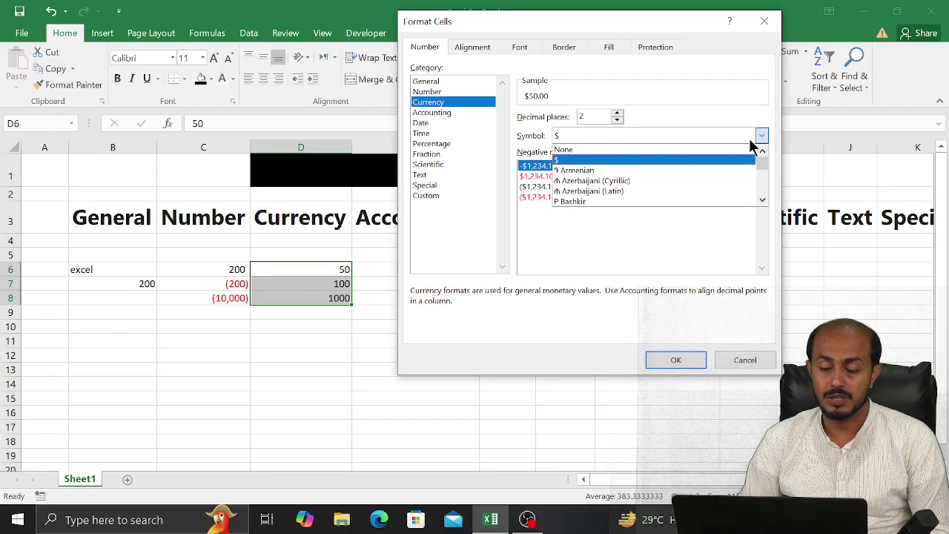
pyautogui.scroll(-15, 767, 172)
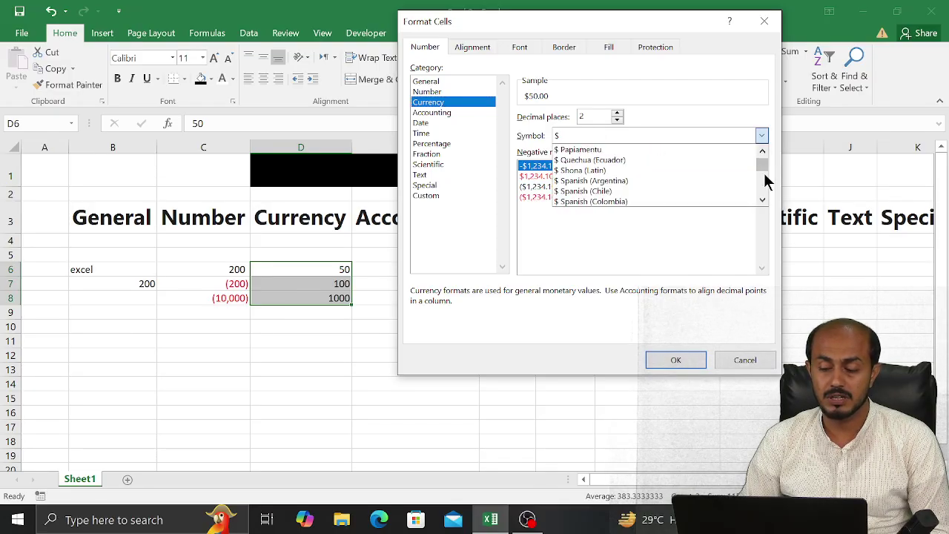
pyautogui.scroll(-10, 767, 182)
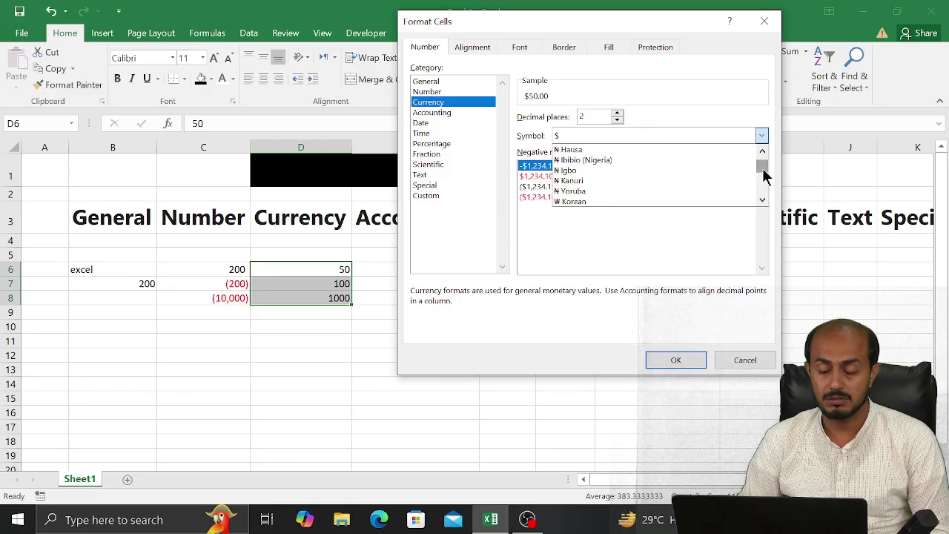
pyautogui.moveTo(763, 170)
pyautogui.mouseDown()
pyautogui.moveTo(759, 200)
pyautogui.moveTo(762, 178)
pyautogui.mouseUp()
pyautogui.click(651, 180)
pyautogui.press('p')
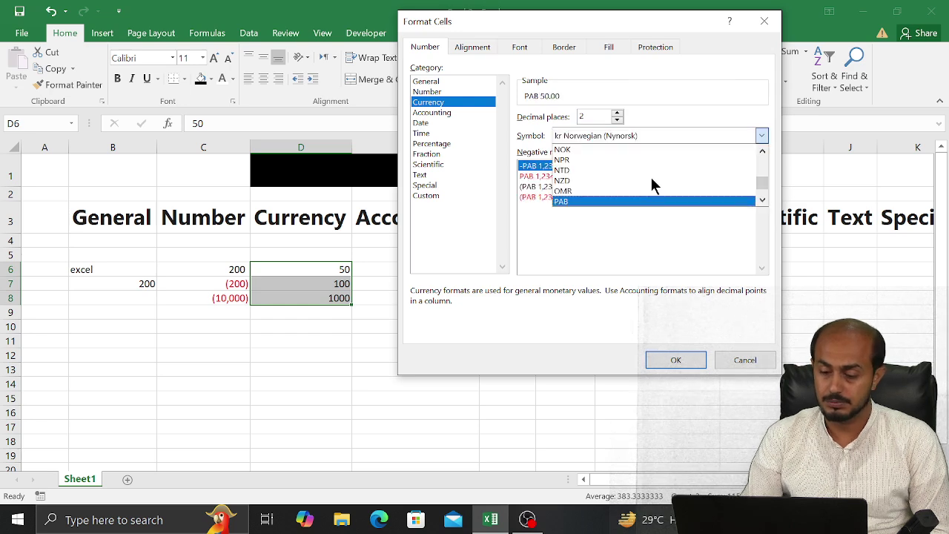
pyautogui.press('p')
pyautogui.press('p')
pyautogui.press('p')
pyautogui.press('p')
pyautogui.press('p')
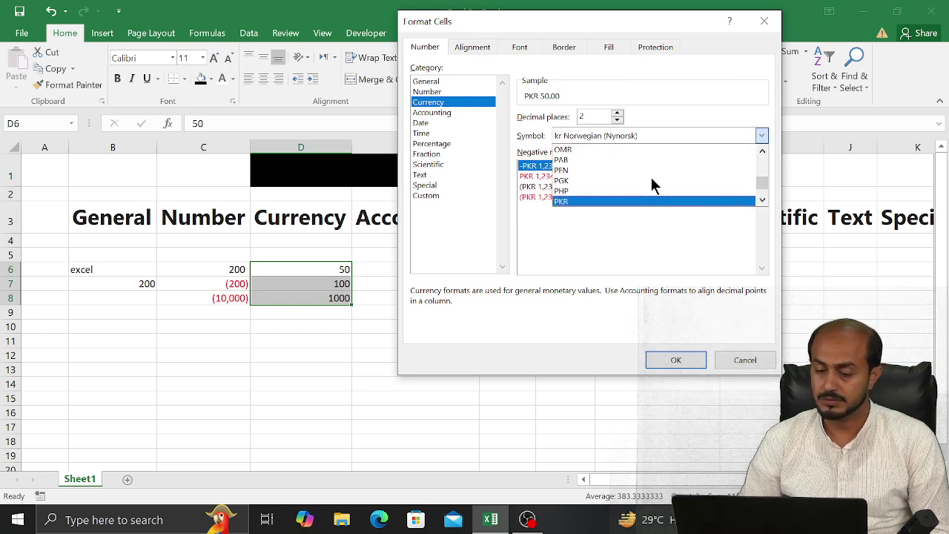
pyautogui.press('Up')
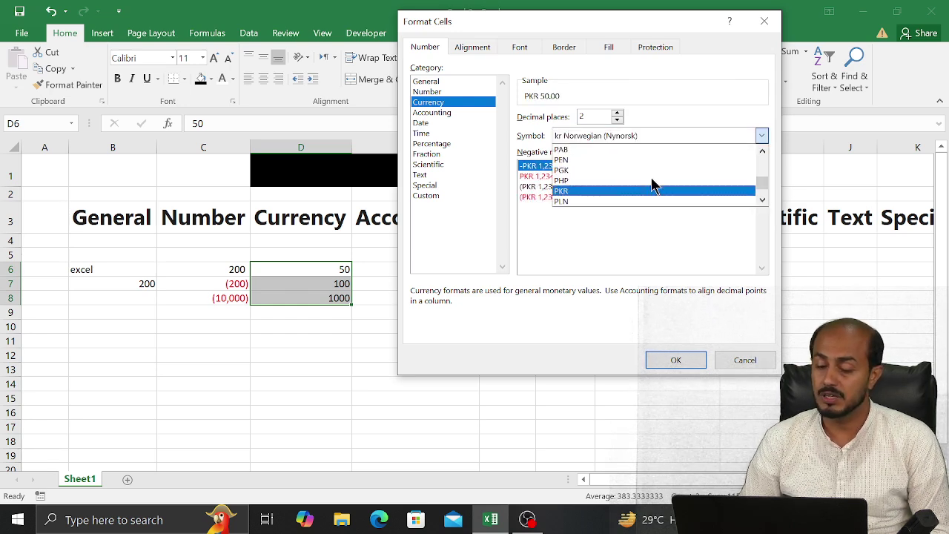
pyautogui.press('r')
pyautogui.press('r')
pyautogui.press('r')
pyautogui.press('r')
pyautogui.press('r')
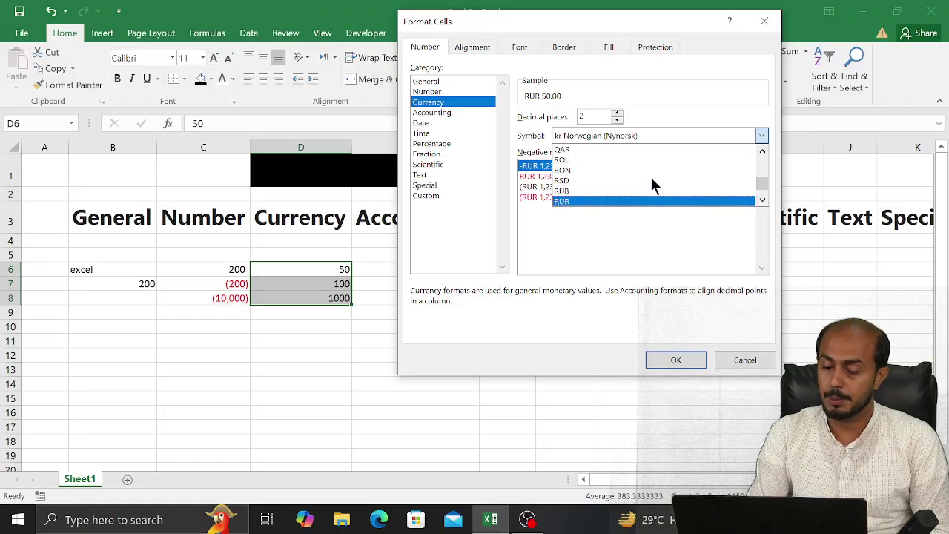
pyautogui.press('r')
pyautogui.press('r')
pyautogui.press('r')
pyautogui.press('r')
pyautogui.press('r')
pyautogui.press('r')
pyautogui.press('r')
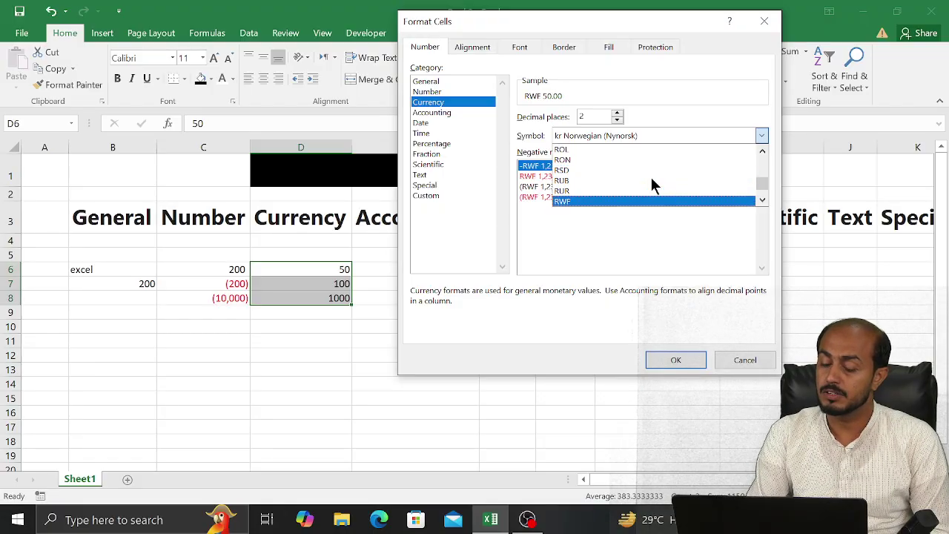
pyautogui.press('r')
pyautogui.press('r')
pyautogui.press('r')
pyautogui.press('r')
pyautogui.press('r')
pyautogui.press('r')
pyautogui.press('r')
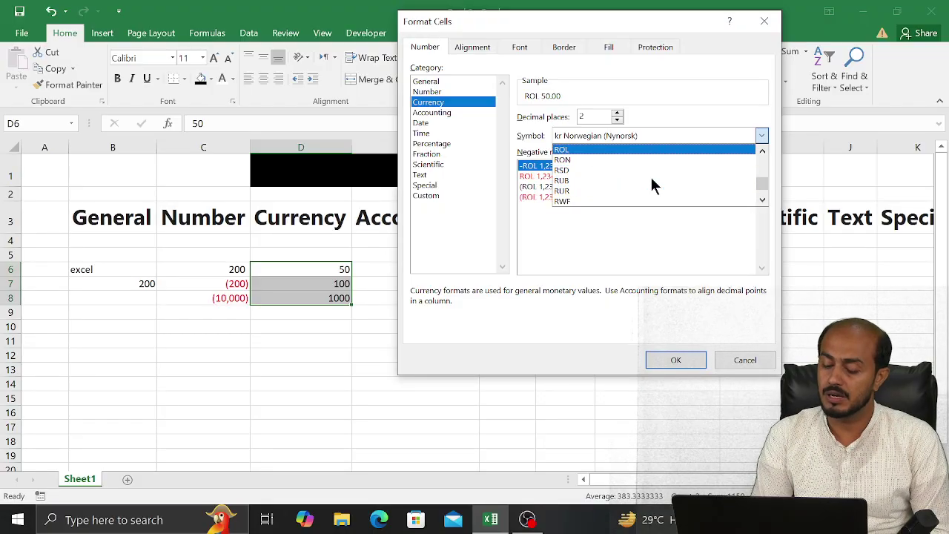
pyautogui.press('p')
pyautogui.press('d')
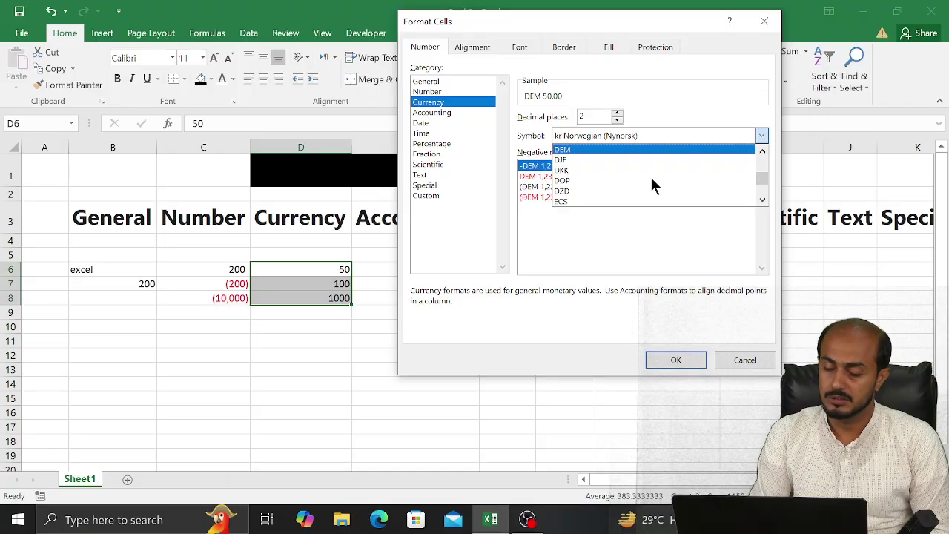
pyautogui.press('d')
pyautogui.press('d')
pyautogui.press('d')
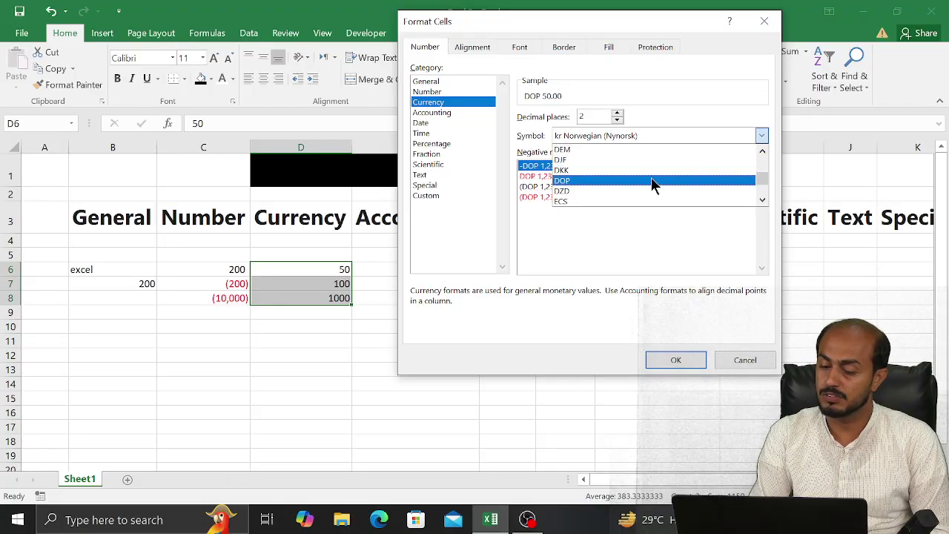
pyautogui.press('d')
pyautogui.press('d')
pyautogui.press('d')
pyautogui.press('d')
pyautogui.press('d')
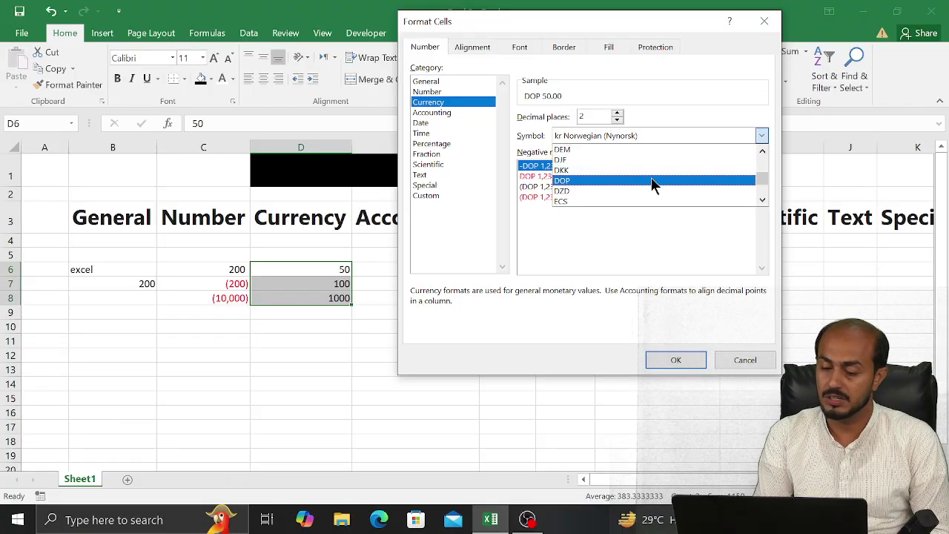
pyautogui.press('d')
pyautogui.press('d')
pyautogui.press('d')
pyautogui.press('d')
pyautogui.press('d')
pyautogui.press('d')
pyautogui.press('d')
pyautogui.press('d')
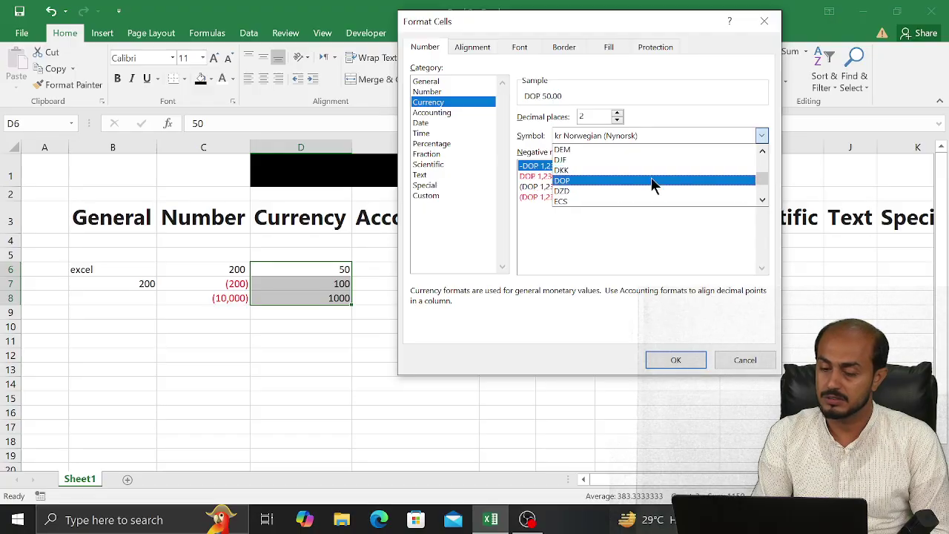
pyautogui.press('d')
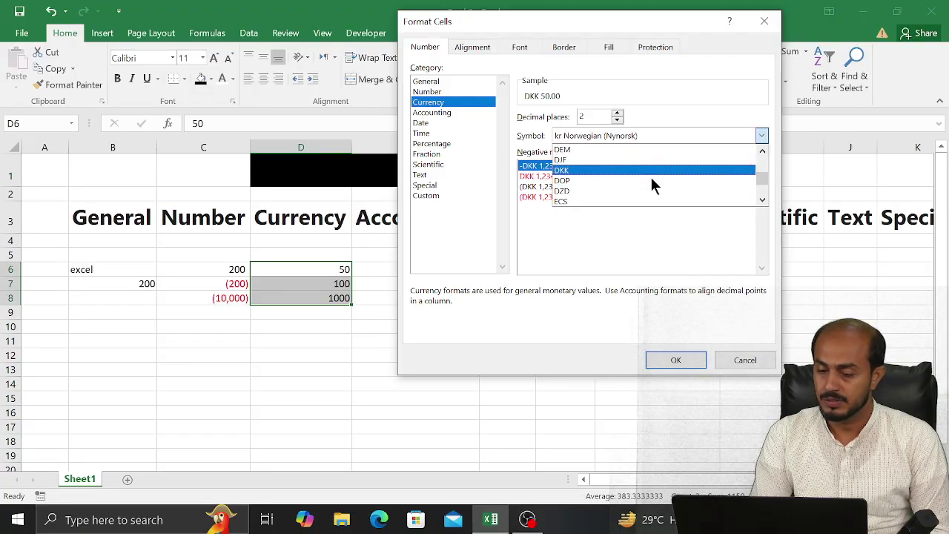
pyautogui.press('p')
pyautogui.press('p')
pyautogui.press('p')
pyautogui.press('p')
pyautogui.press('p')
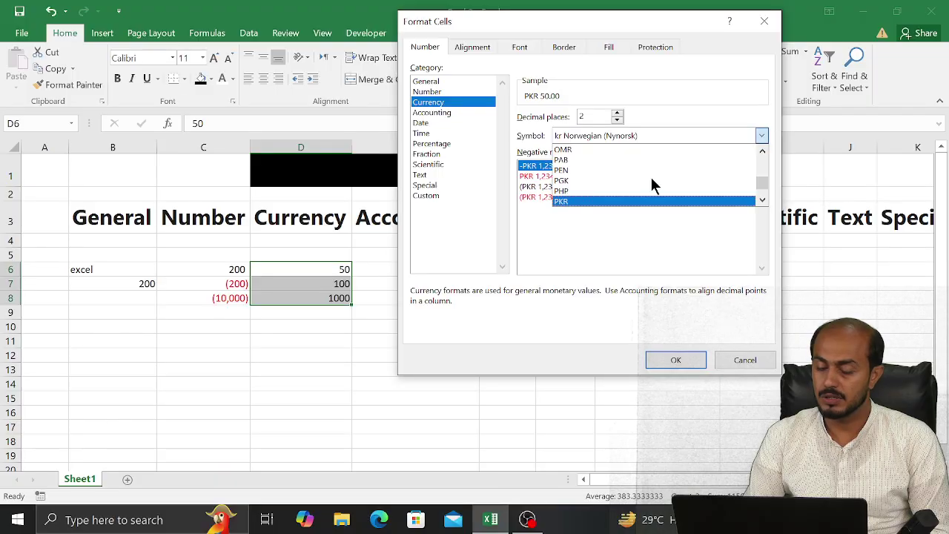
# Apply PKR currency with 0 decimal places to D6:D8, showing PKR 50, PKR 100, PKR 1,000
pyautogui.click(673, 361)
pyautogui.click(672, 361)
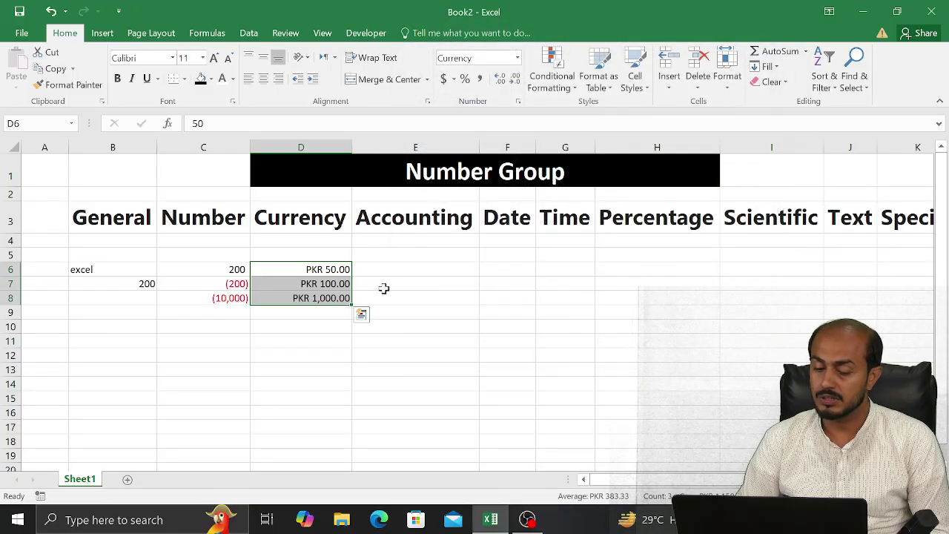
pyautogui.click(518, 100)
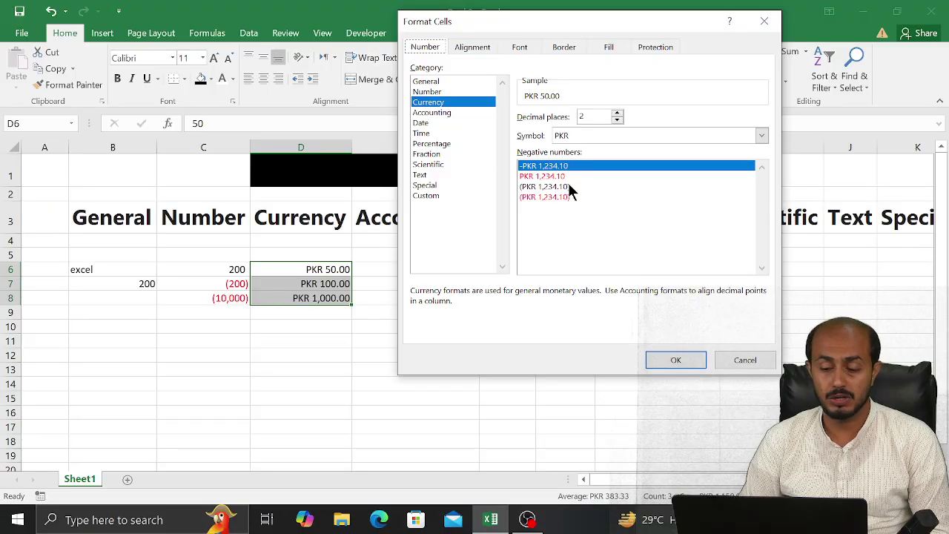
pyautogui.click(617, 113)
pyautogui.click(617, 113)
pyautogui.click(616, 114)
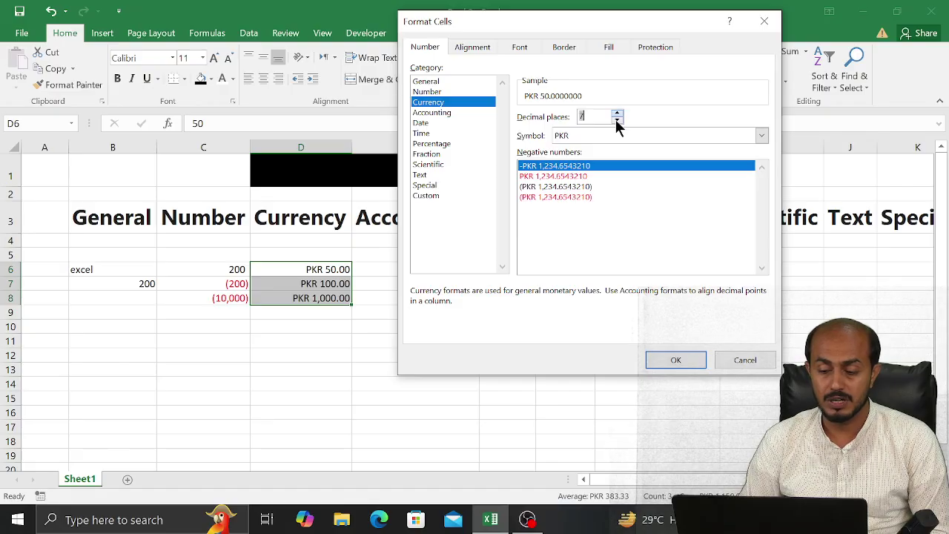
pyautogui.click(616, 120)
pyautogui.click(617, 120)
pyautogui.click(616, 120)
pyautogui.click(617, 120)
pyautogui.click(617, 120)
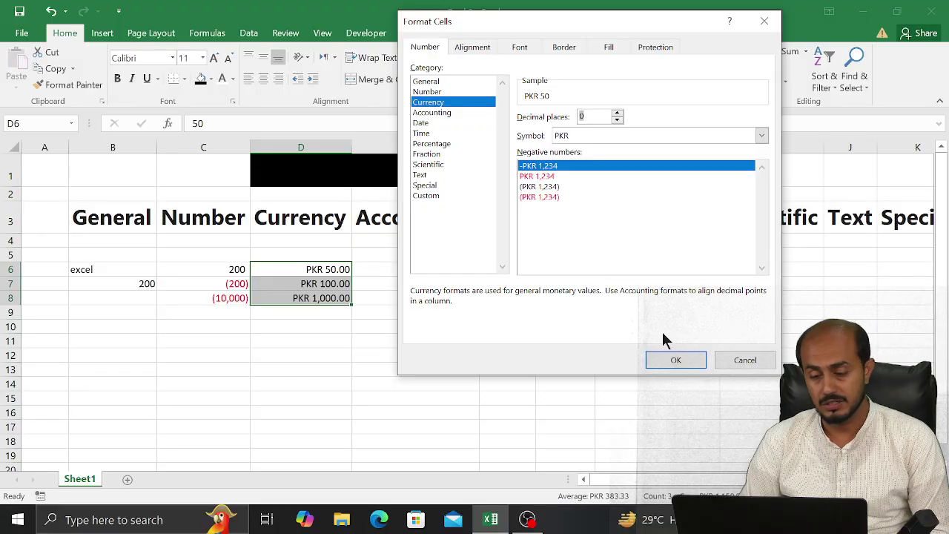
pyautogui.click(663, 354)
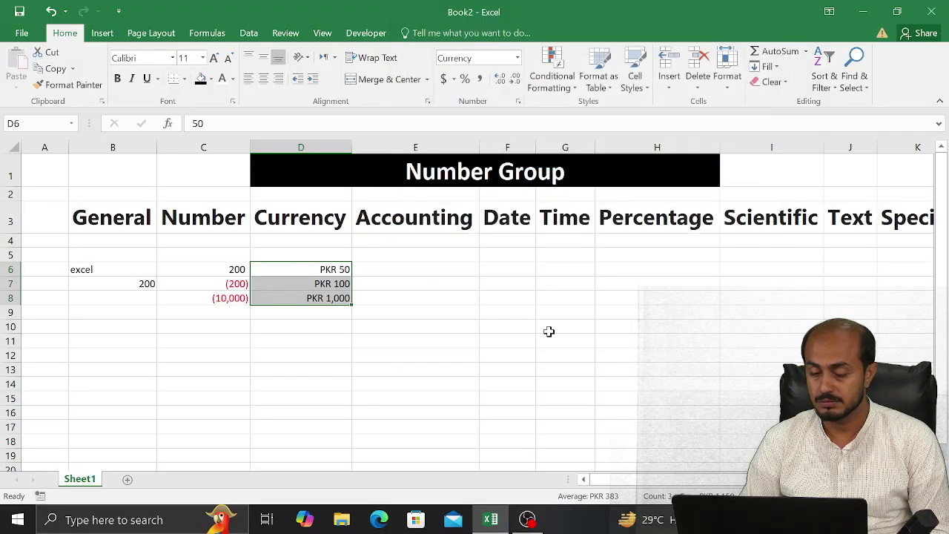
# Change the value in D8 to -1000
pyautogui.click(548, 331)
pyautogui.click(307, 294)
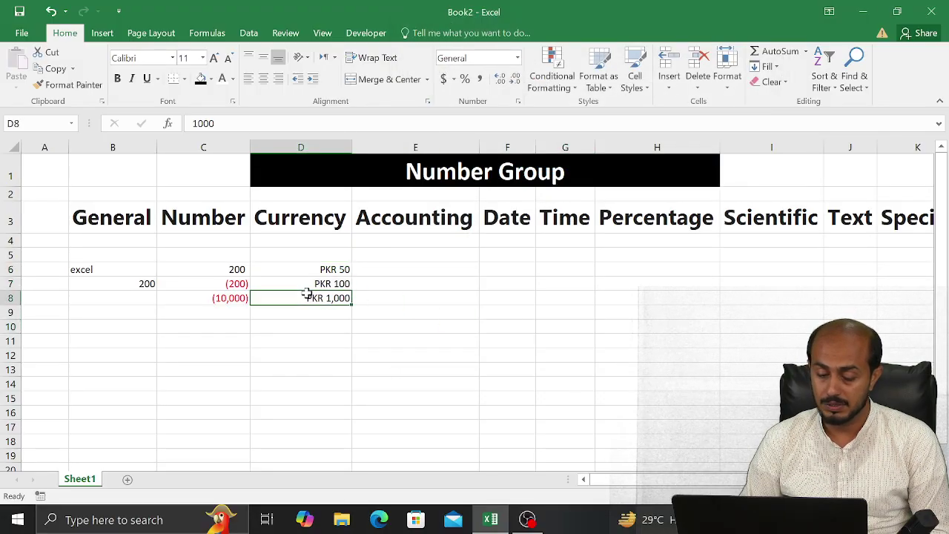
pyautogui.write('-1')
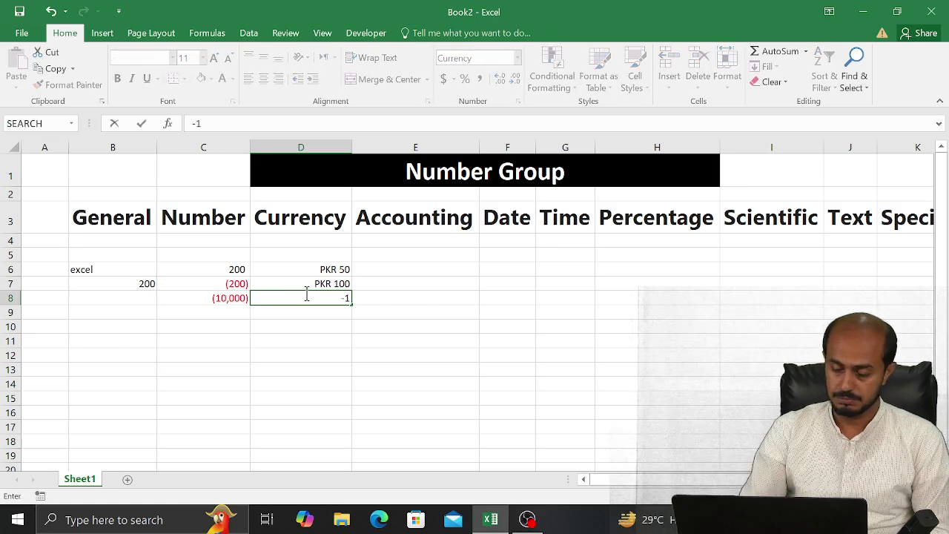
pyautogui.write('000')
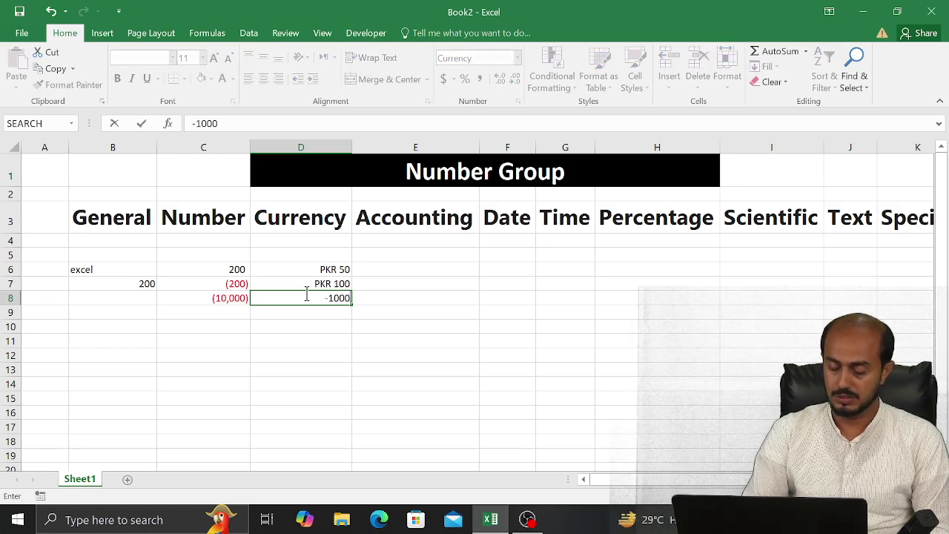
pyautogui.press('Return')
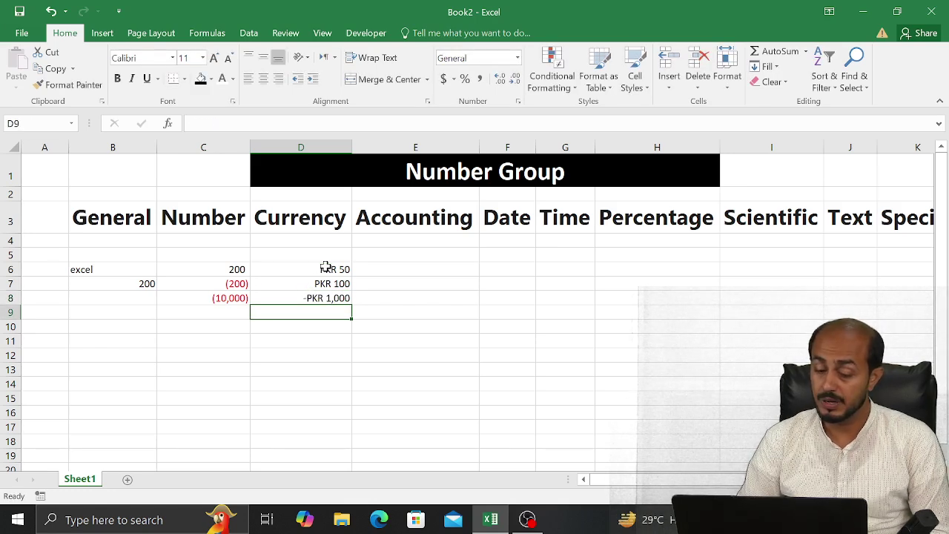
# Give D6:D8 the red parenthesised negative format, so D8 shows (PKR 1,000)
pyautogui.moveTo(325, 267); pyautogui.dragTo(356, 308)
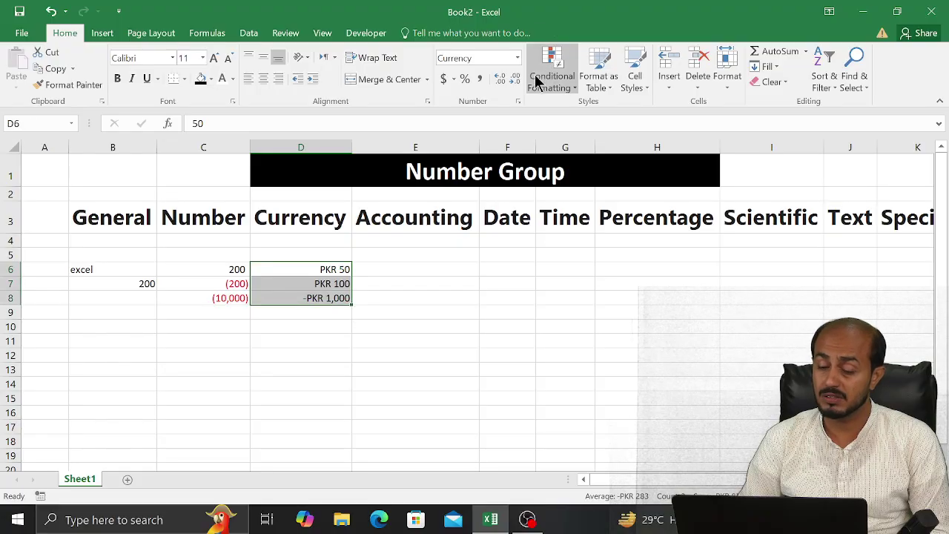
pyautogui.click(517, 103)
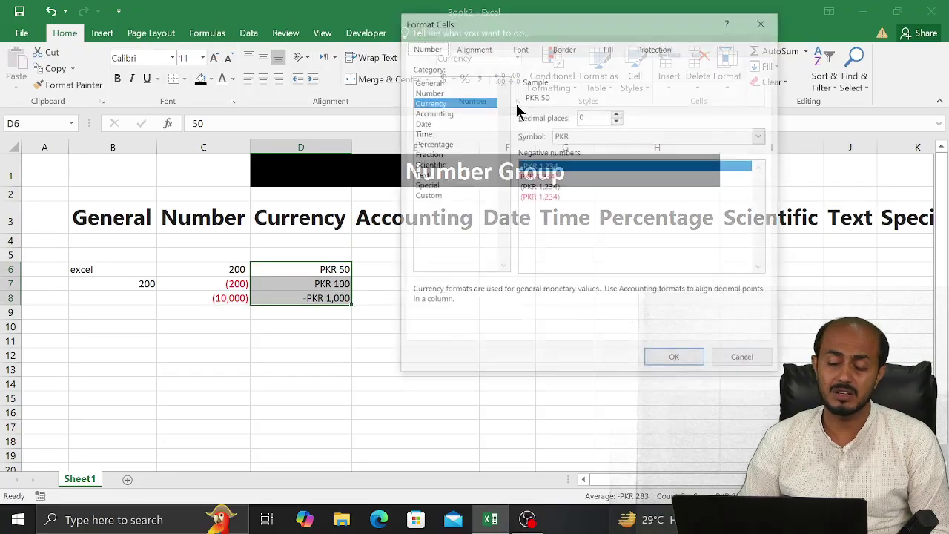
pyautogui.click(534, 196)
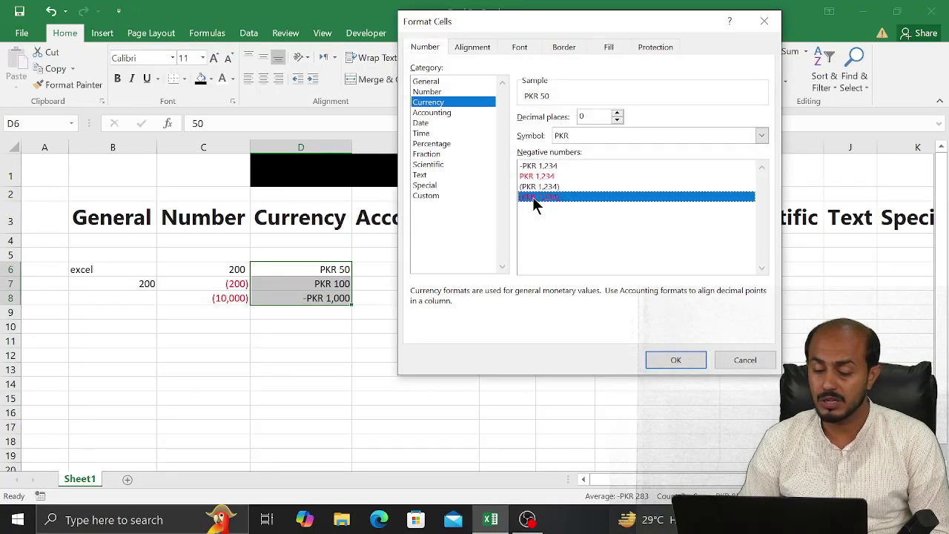
pyautogui.click(671, 360)
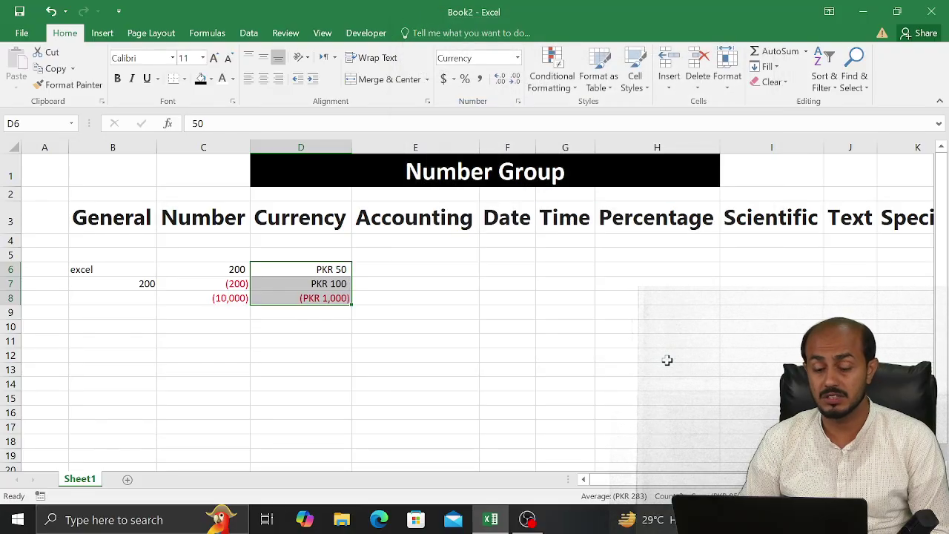
pyautogui.click(459, 267)
# Enter 50, 100 and 1000 down E6:E8 and select the three values
pyautogui.write('50')
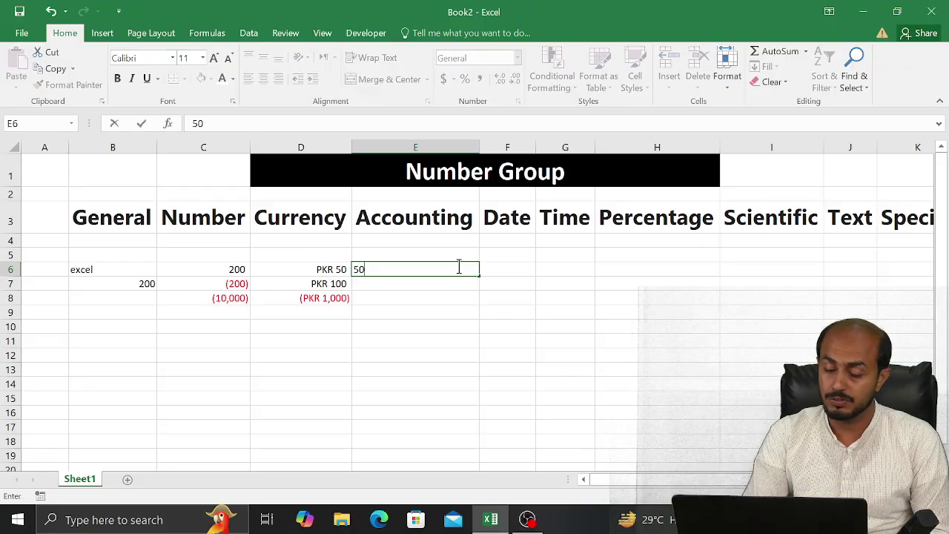
pyautogui.press('Return')
pyautogui.write('100')
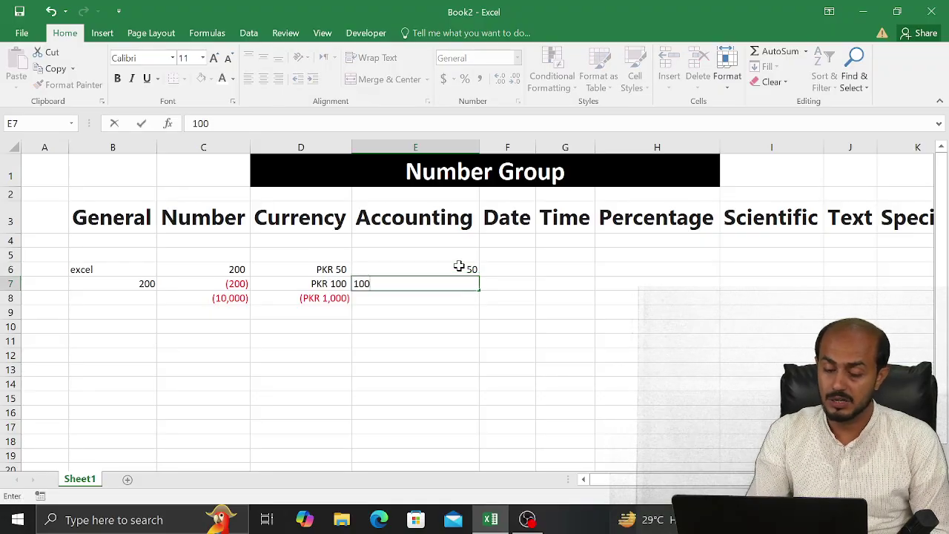
pyautogui.press('Return')
pyautogui.write('10000')
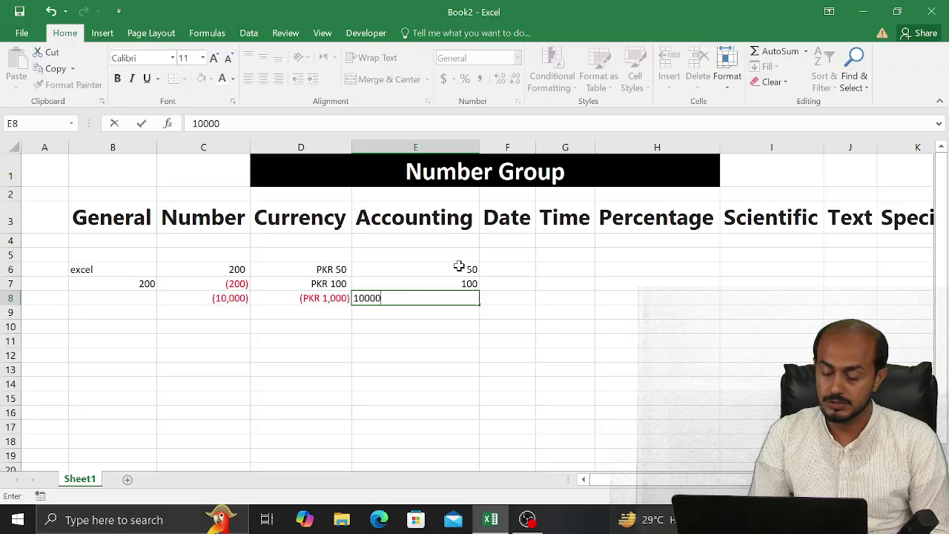
pyautogui.press('BackSpace')
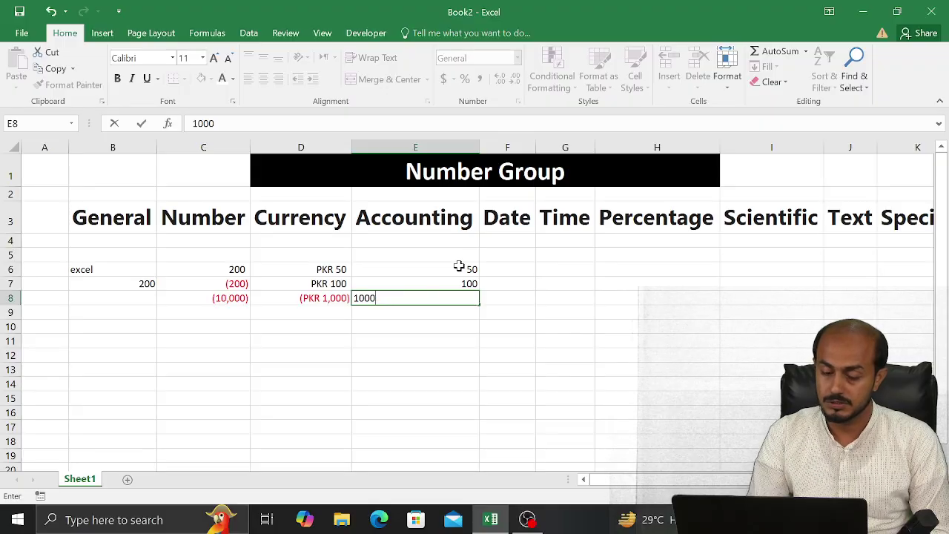
pyautogui.press('Return')
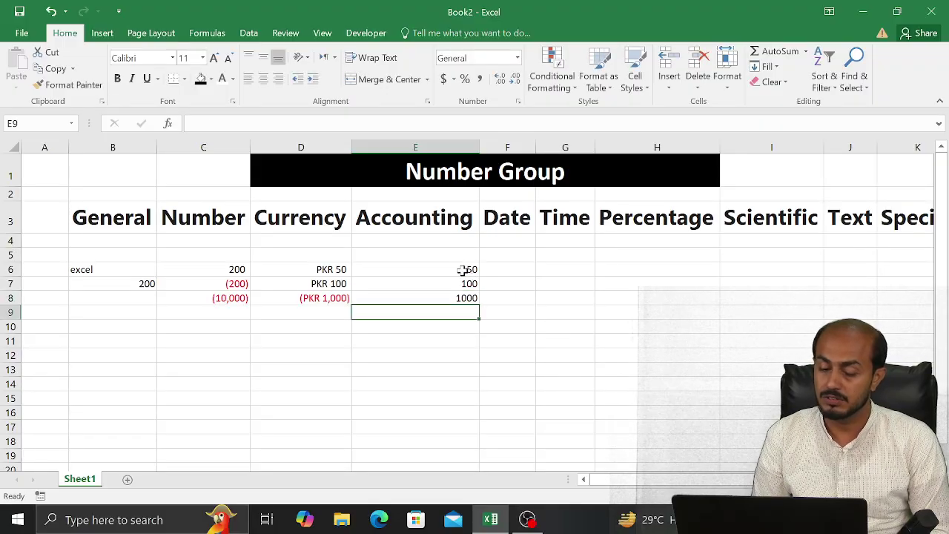
pyautogui.moveTo(460, 268); pyautogui.dragTo(457, 298)
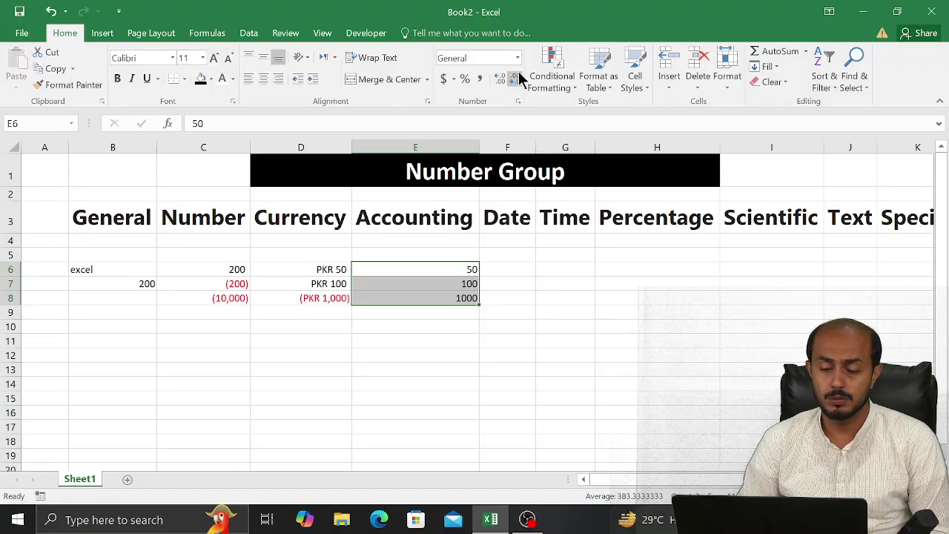
# Format E6:E8 as Accounting with the PKR symbol and 0 decimal places
pyautogui.click(517, 101)
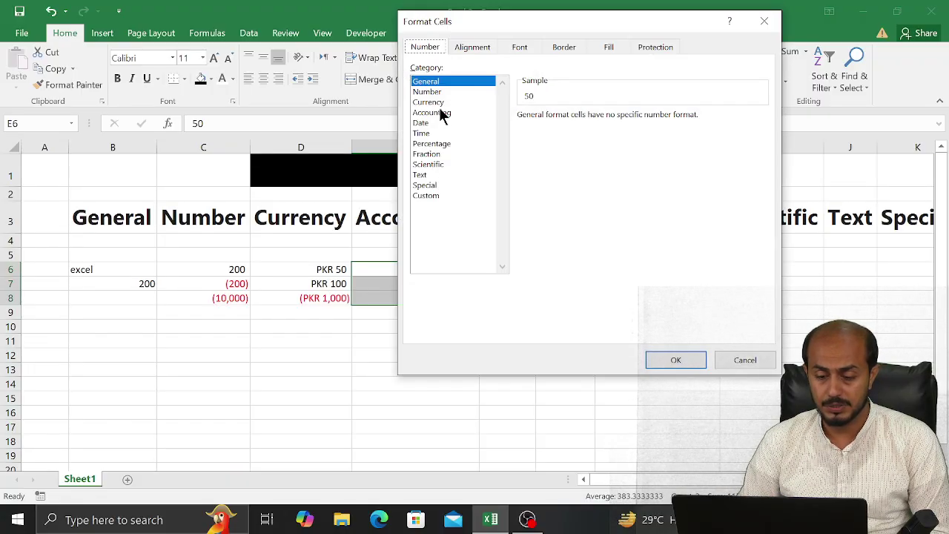
pyautogui.click(441, 112)
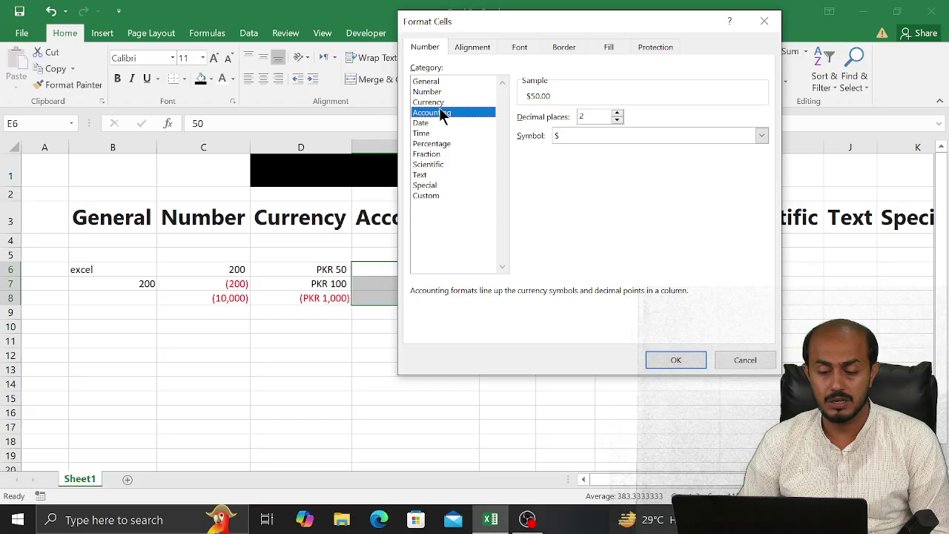
pyautogui.click(633, 136)
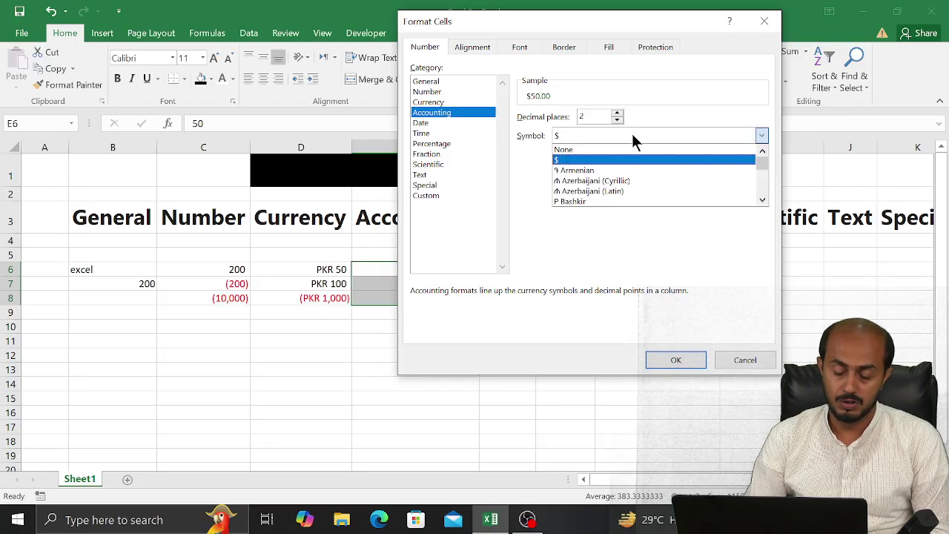
pyautogui.press('p')
pyautogui.press('Down')
pyautogui.press('Down')
pyautogui.press('Down')
pyautogui.press('Down')
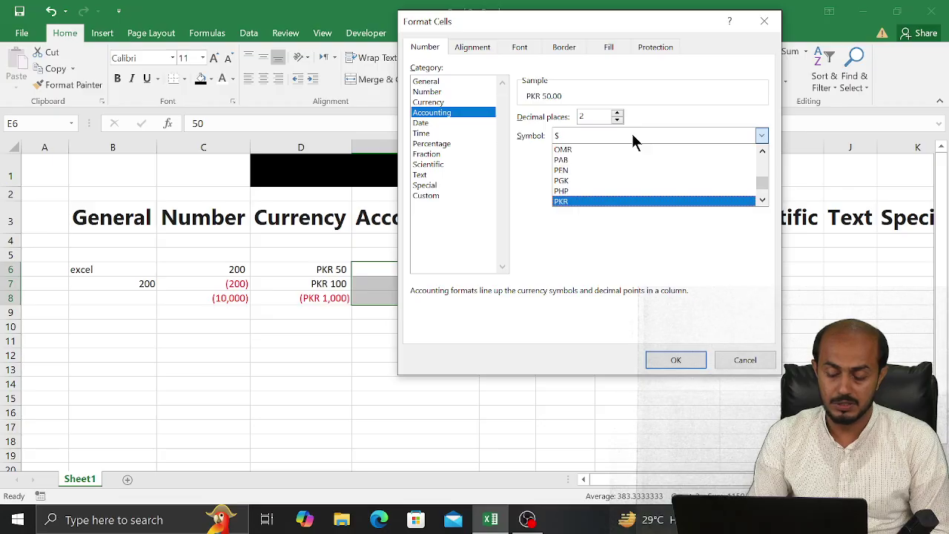
pyautogui.press('Down')
pyautogui.press('Down')
pyautogui.press('Down')
pyautogui.press('Down')
pyautogui.press('r')
pyautogui.press('r')
pyautogui.press('r')
pyautogui.press('r')
pyautogui.press('r')
pyautogui.press('r')
pyautogui.press('r')
pyautogui.press('r')
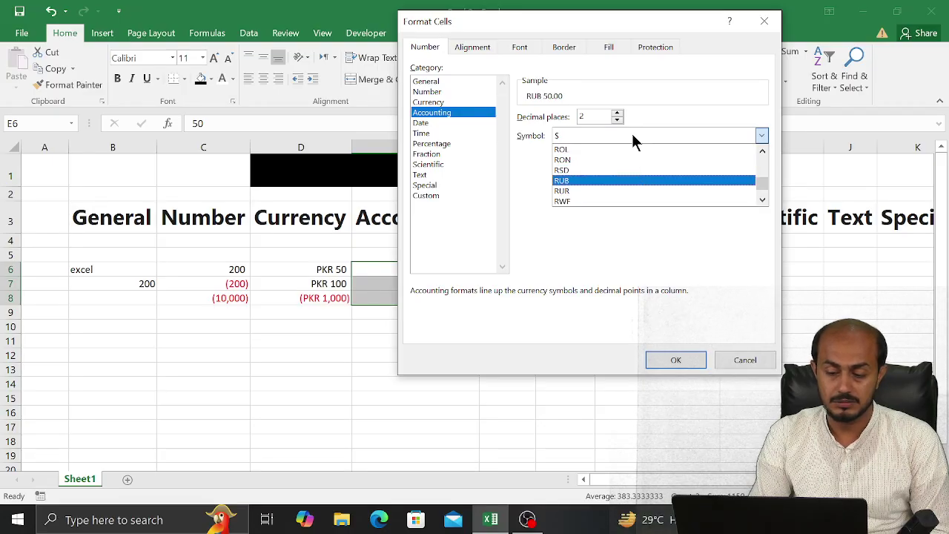
pyautogui.press('p')
pyautogui.press('p')
pyautogui.press('p')
pyautogui.press('p')
pyautogui.press('p')
pyautogui.press('p')
pyautogui.press('p')
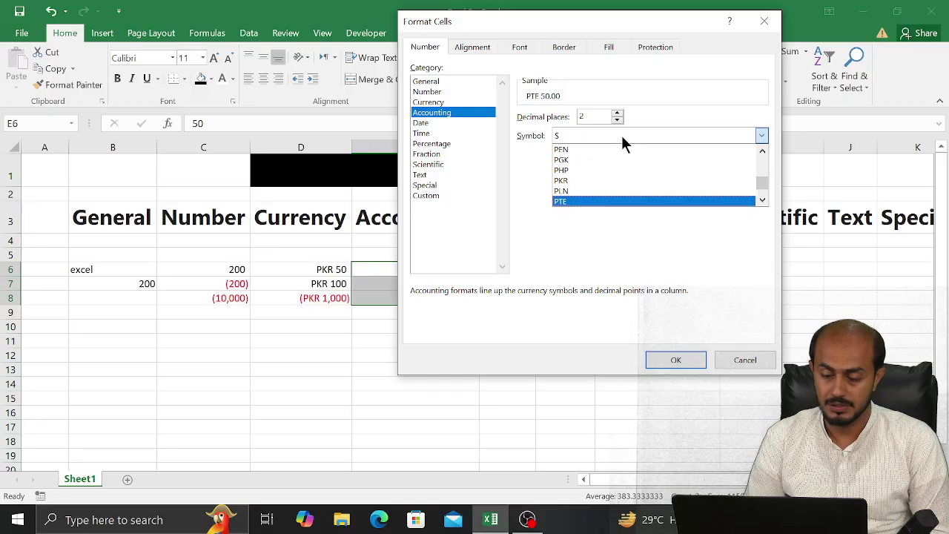
pyautogui.click(584, 181)
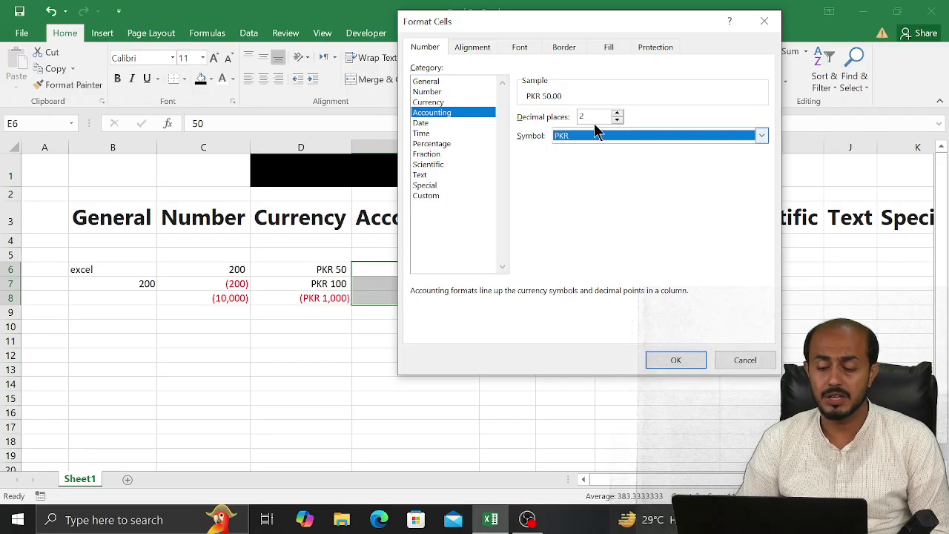
pyautogui.click(622, 120)
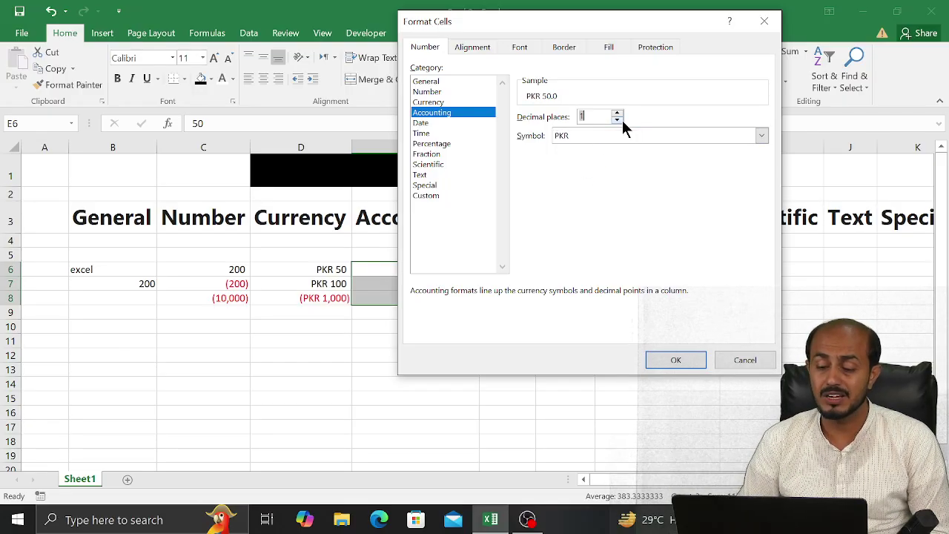
pyautogui.click(622, 120)
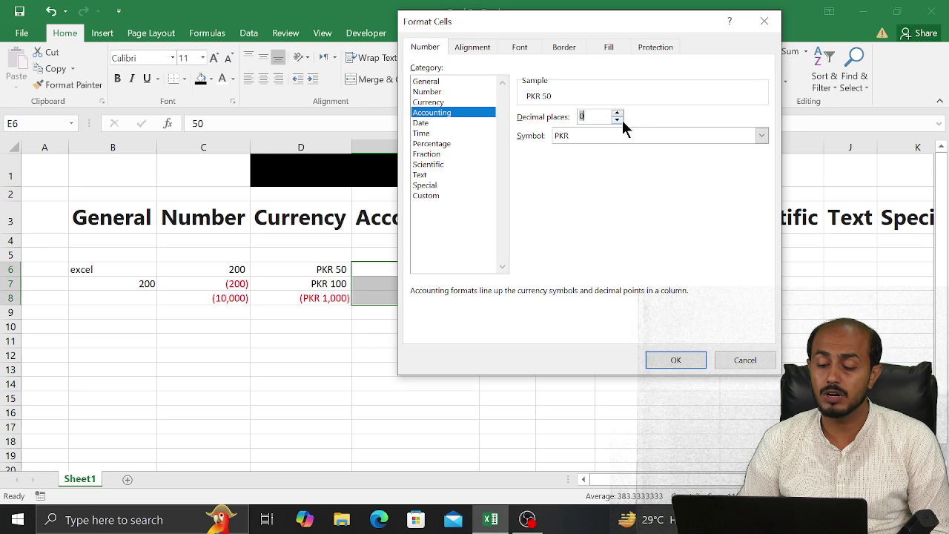
pyautogui.click(675, 359)
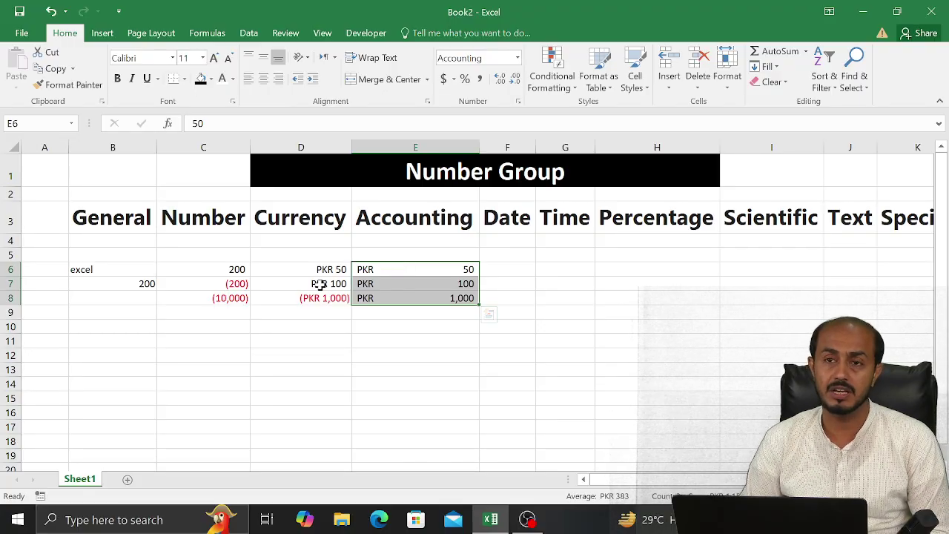
# Replace the values in D6 and E6 with 0, displayed as PKR 0 and a dash
pyautogui.click(332, 265)
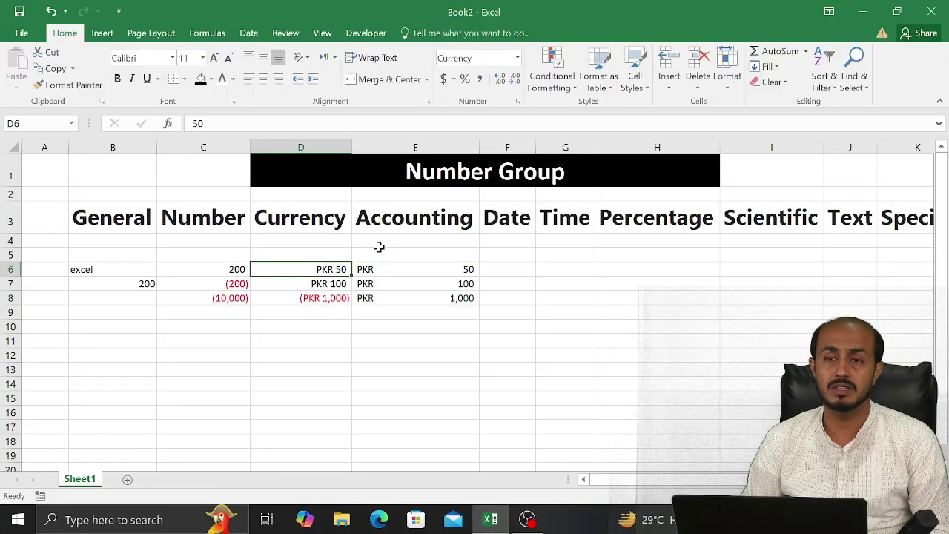
pyautogui.write('0')
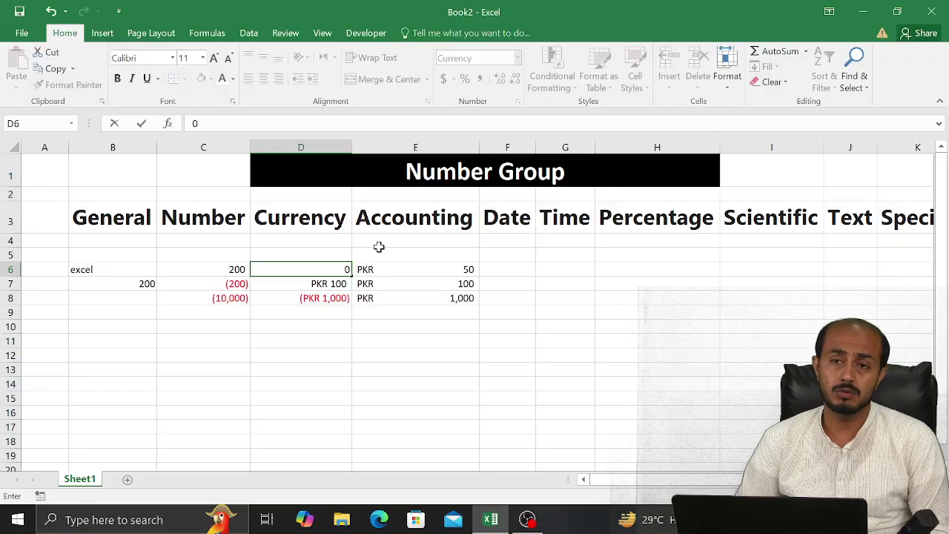
pyautogui.press('Return')
pyautogui.press('Up')
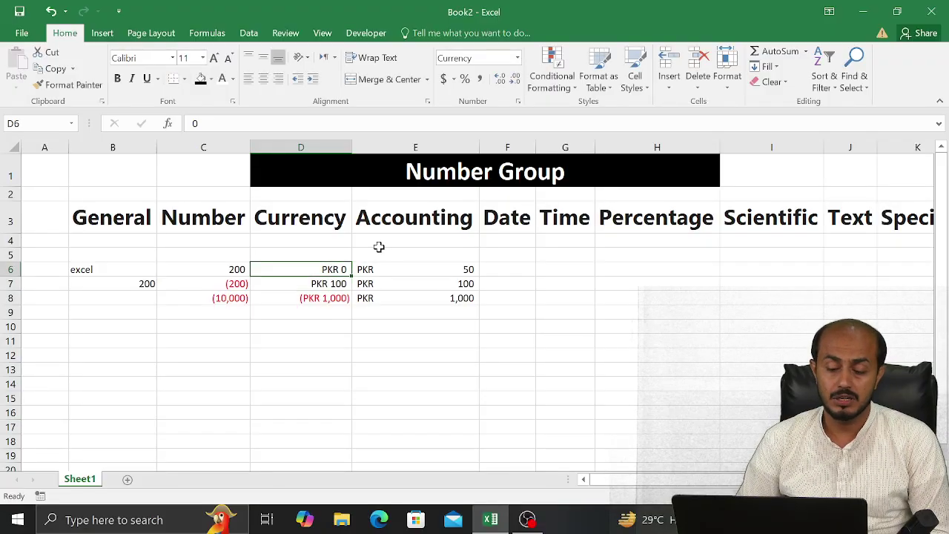
pyautogui.press('Right')
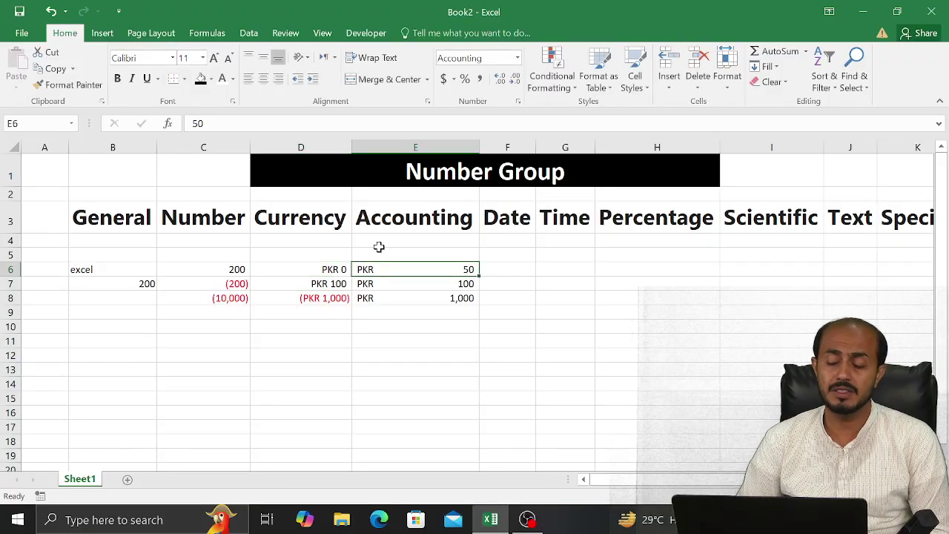
pyautogui.write('0')
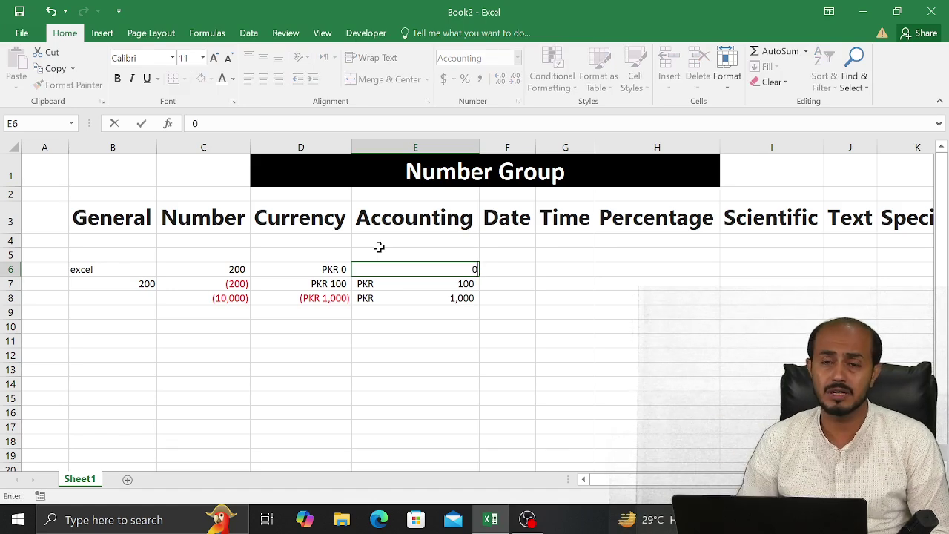
pyautogui.press('Return')
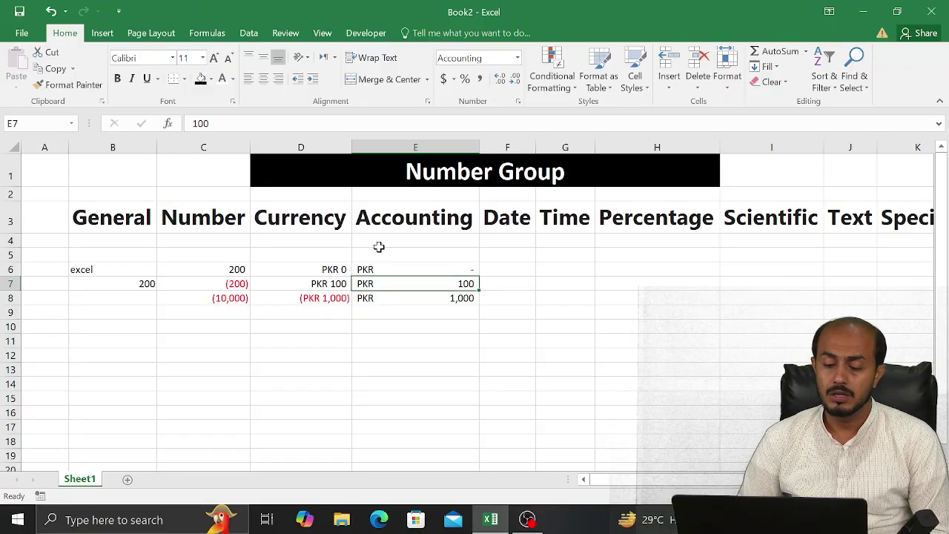
# Enter 5656787 in E15, then move the selection to D15
pyautogui.press('Right')
pyautogui.press('Up')
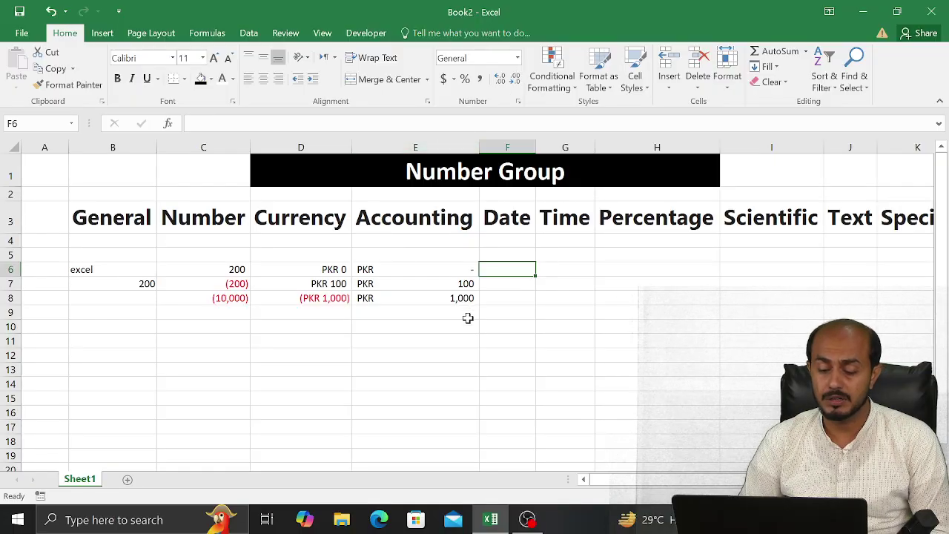
pyautogui.click(390, 395)
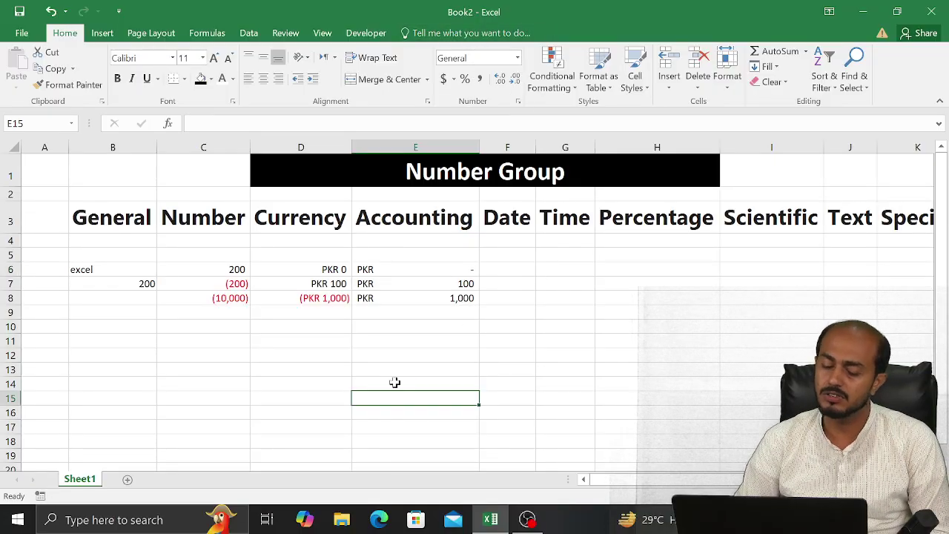
pyautogui.write('56567')
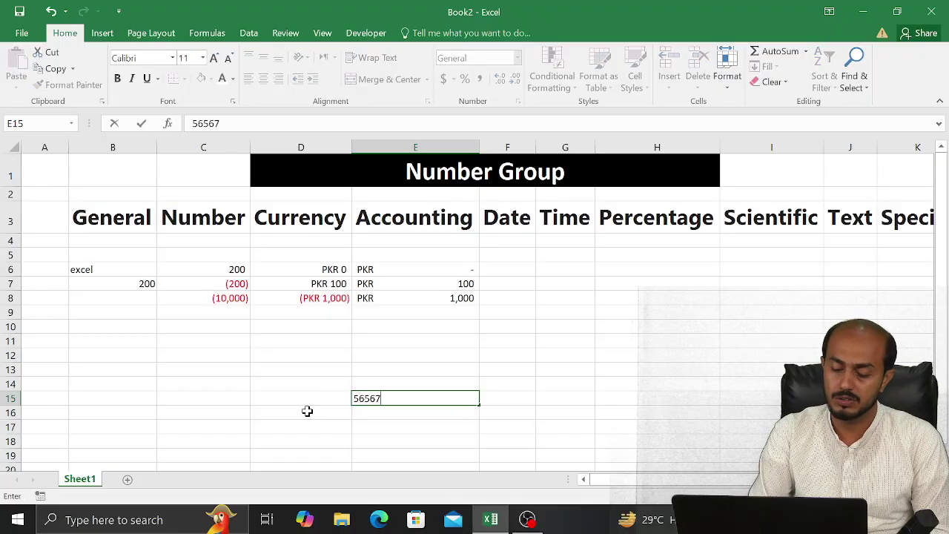
pyautogui.write('87')
pyautogui.press('Return')
pyautogui.press('Up')
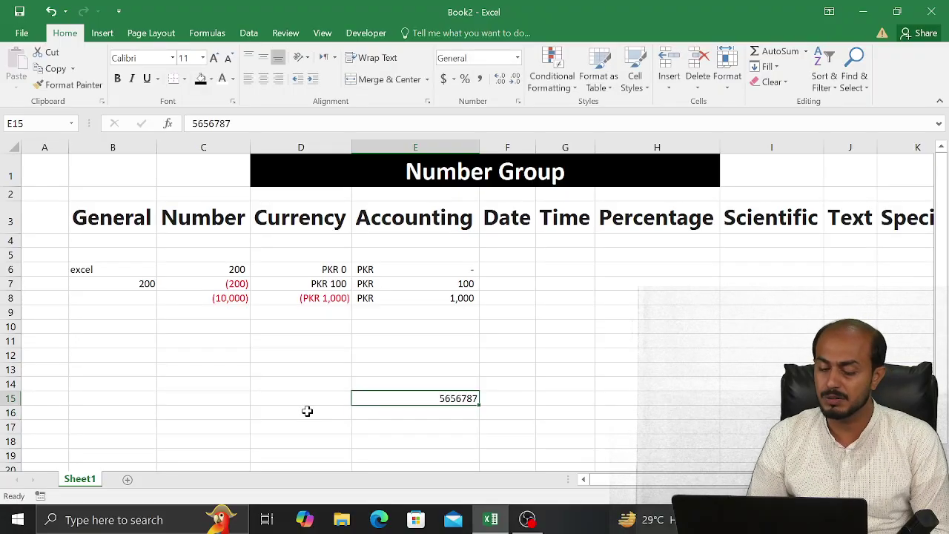
pyautogui.press('Left')
pyautogui.press('Left')
pyautogui.press('Right')
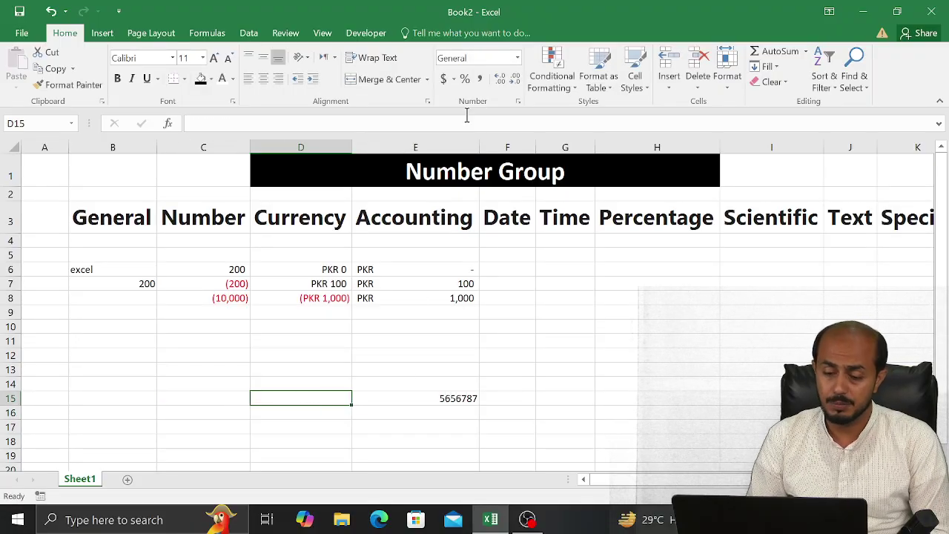
# Apply the Short Date format to D15 and enter 5656787 there
pyautogui.click(517, 58)
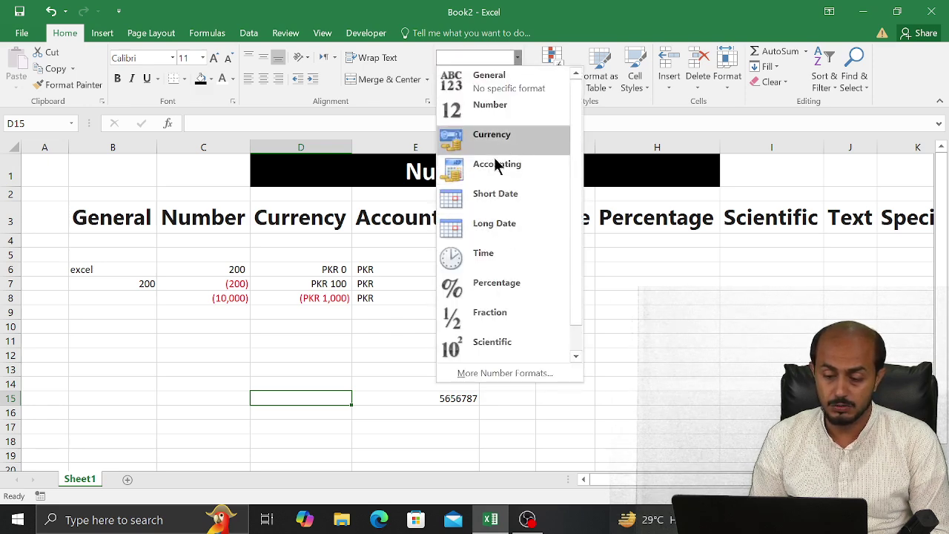
pyautogui.click(490, 195)
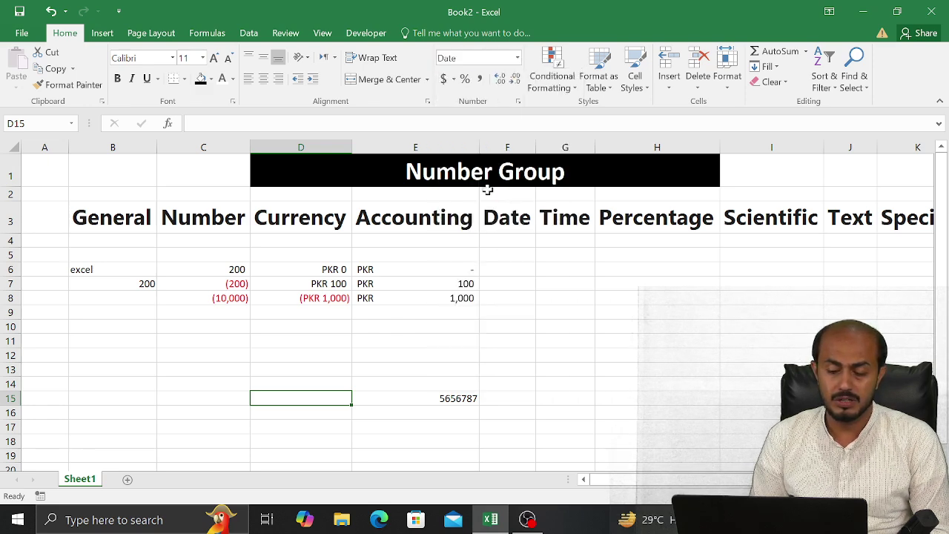
pyautogui.write('6769797')
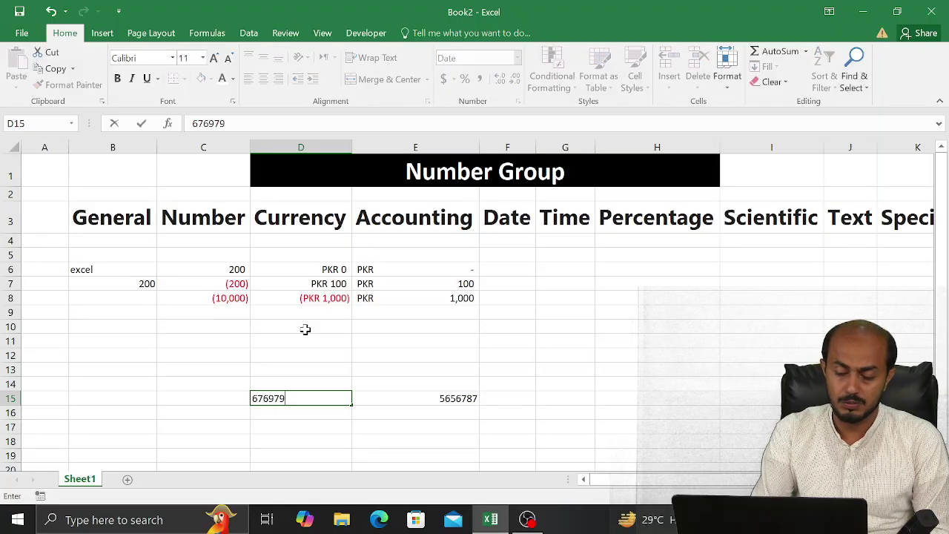
pyautogui.press('BackSpace')
pyautogui.press('BackSpace')
pyautogui.press('BackSpace')
pyautogui.press('BackSpace')
pyautogui.press('BackSpace')
pyautogui.press('BackSpace')
pyautogui.press('BackSpace')
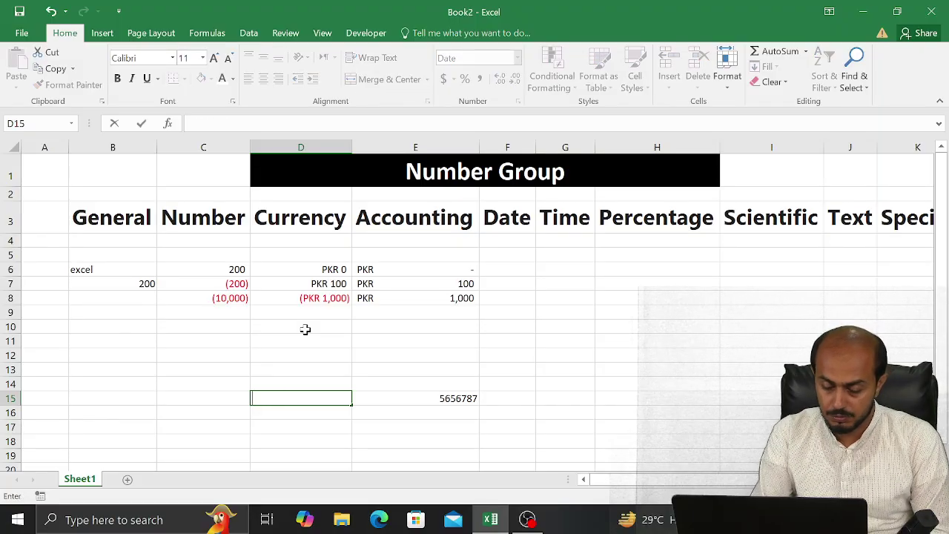
pyautogui.write('5656')
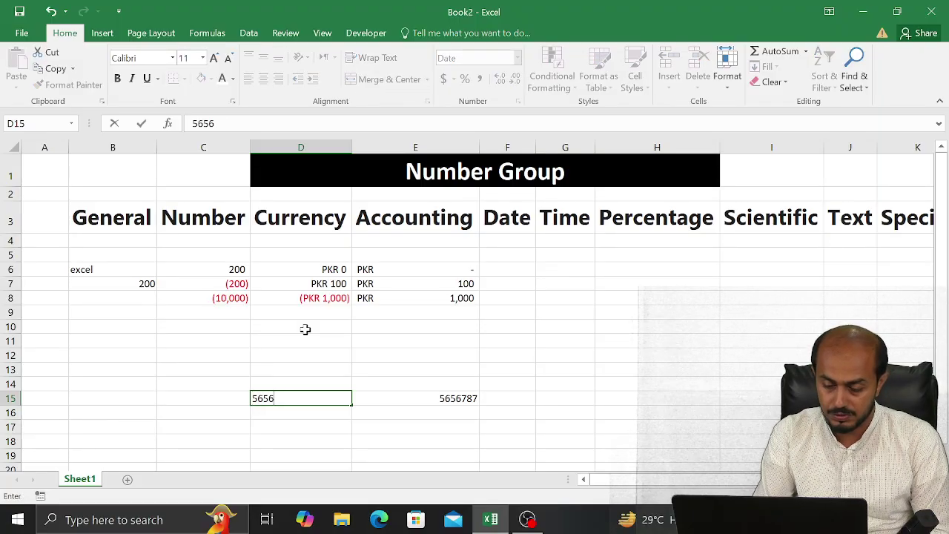
pyautogui.write('787')
pyautogui.press('Return')
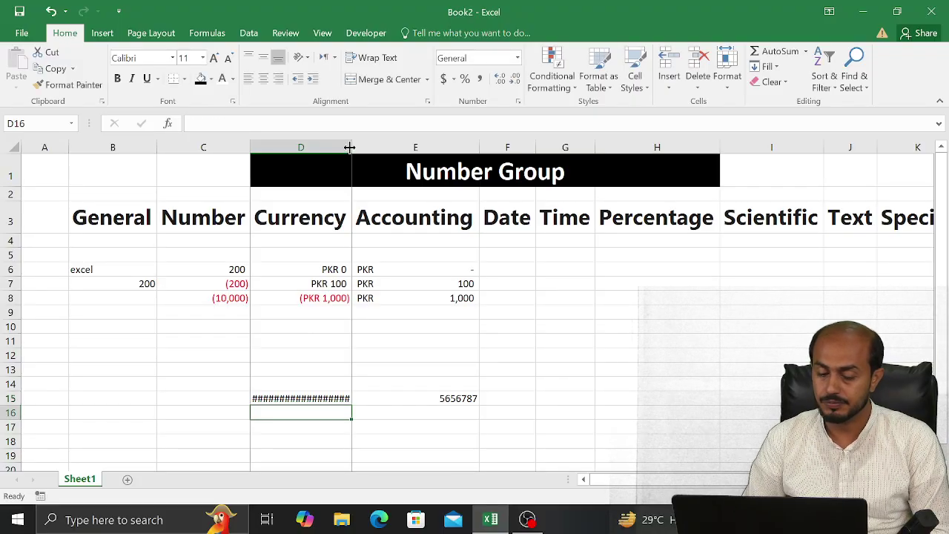
# Widen column D to show the entry, then undo the widening
pyautogui.moveTo(349, 147); pyautogui.dragTo(453, 153)
pyautogui.click(453, 157)
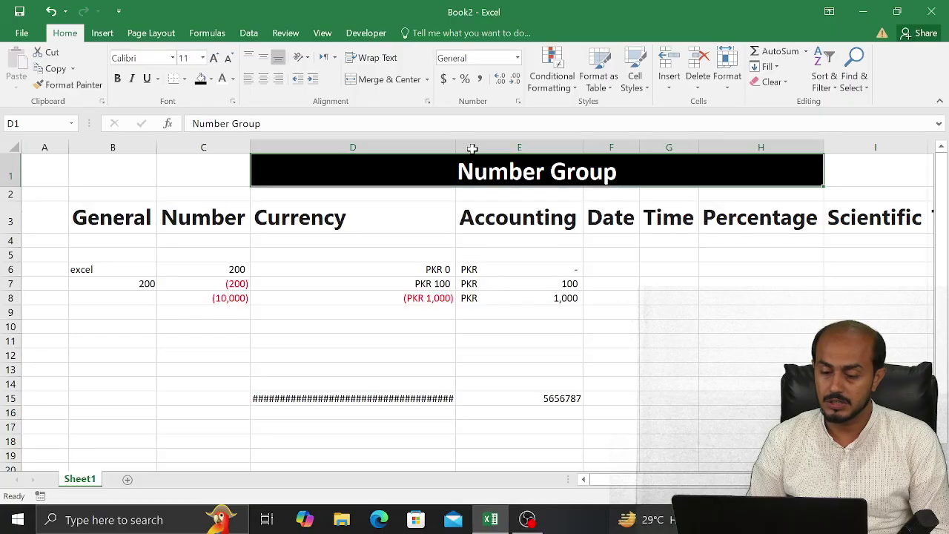
pyautogui.hotkey('ctrl', 'z')
pyautogui.click(449, 144)
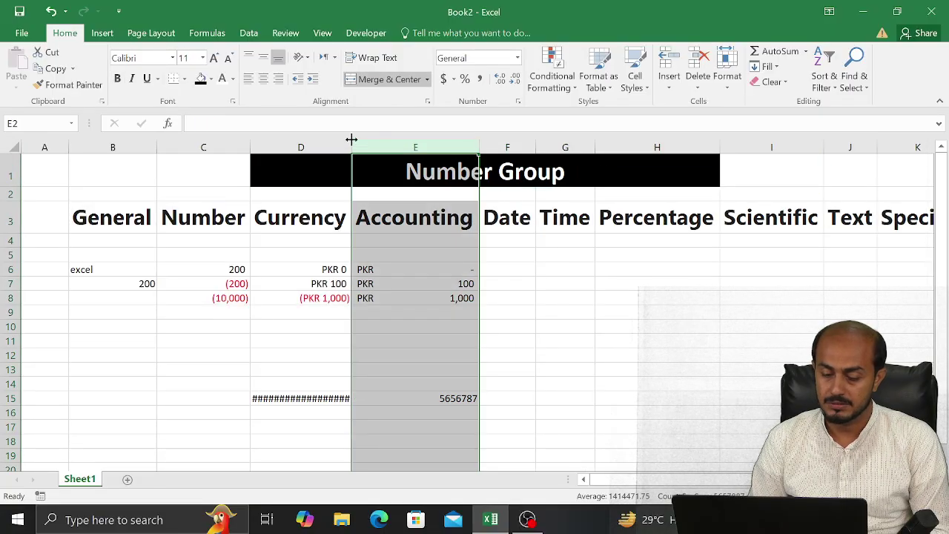
# Shorten D15 to 565678 so it reads 11/14/2054, then clear the cell
pyautogui.click(289, 399)
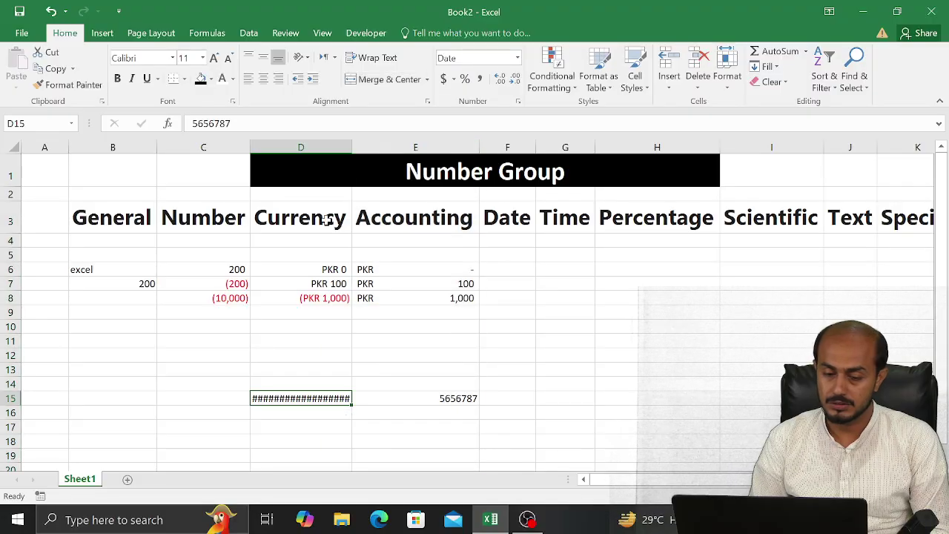
pyautogui.click(280, 131)
pyautogui.press('BackSpace')
pyautogui.press('BackSpace')
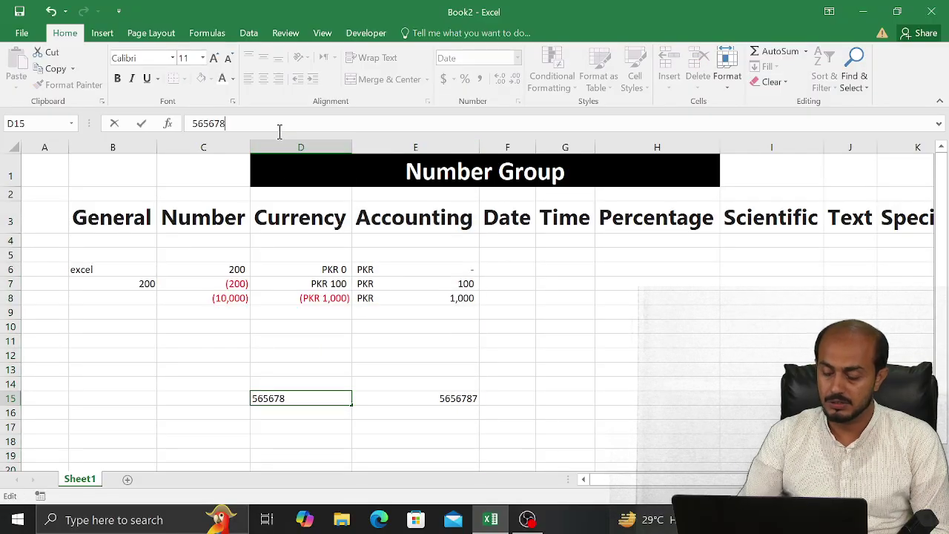
pyautogui.press('Return')
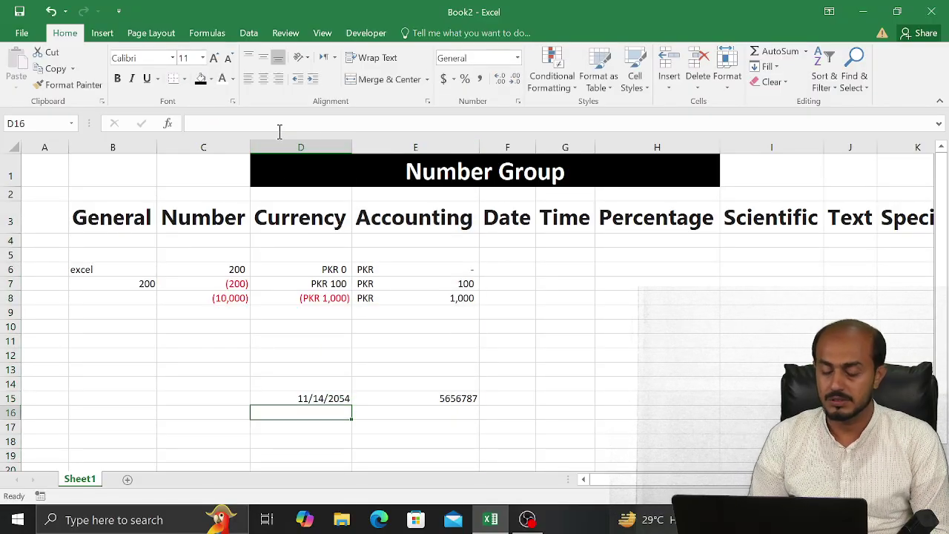
pyautogui.press('Up')
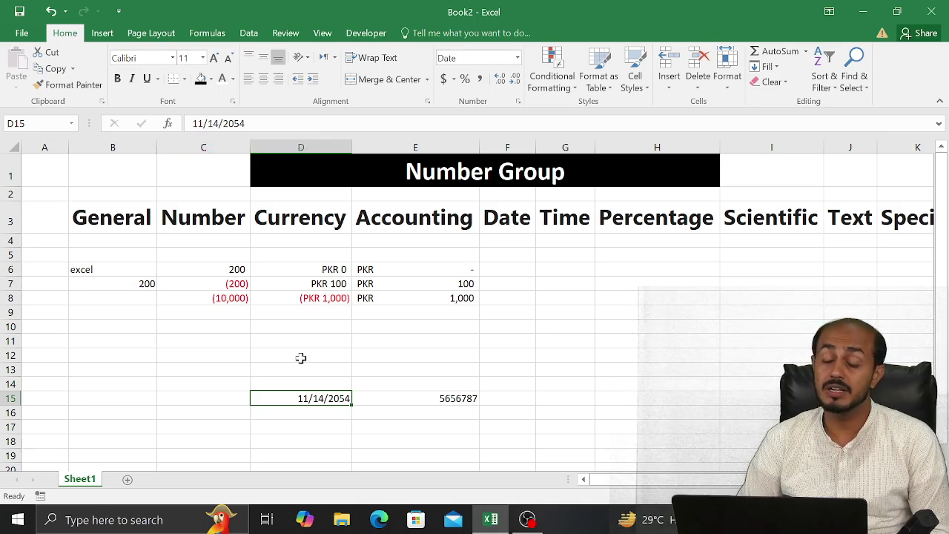
pyautogui.press('Delete')
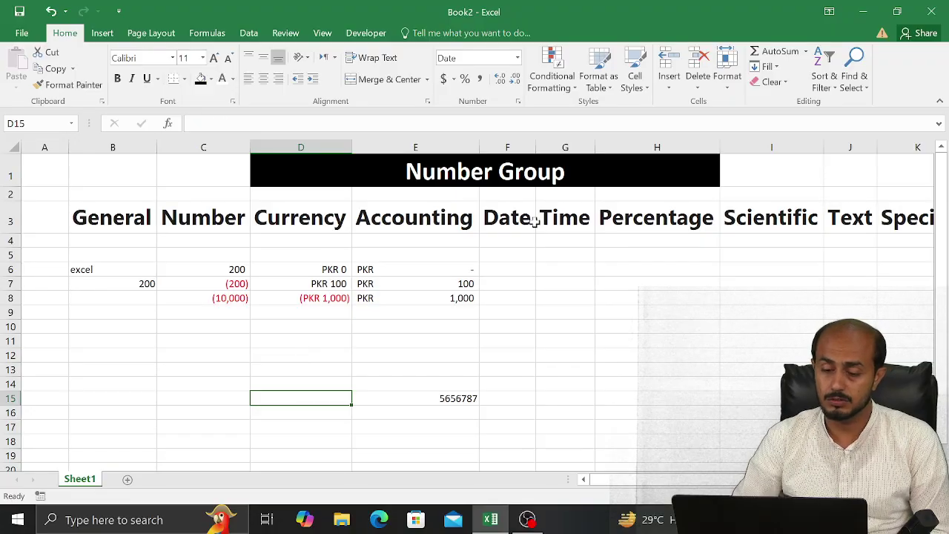
# Reset D15 to the General format and move the selection to F6
pyautogui.click(517, 58)
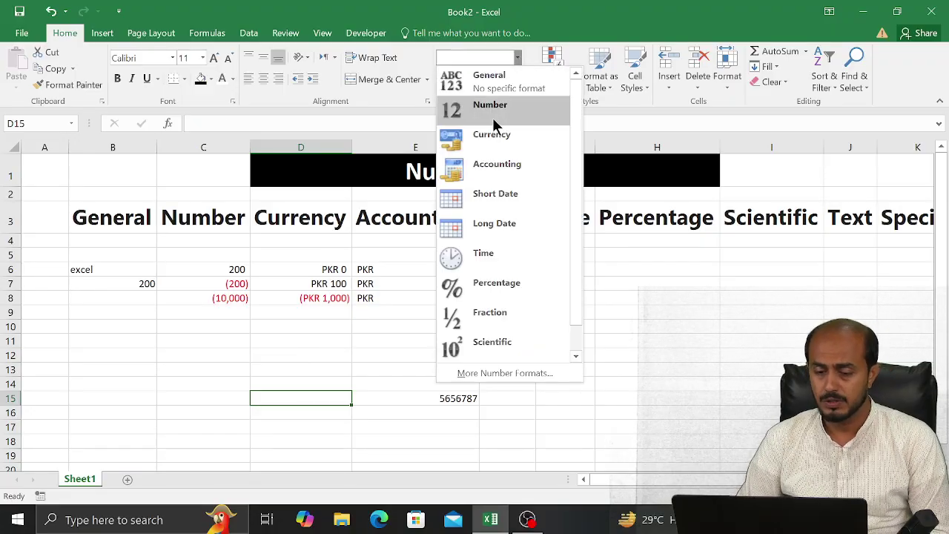
pyautogui.click(497, 92)
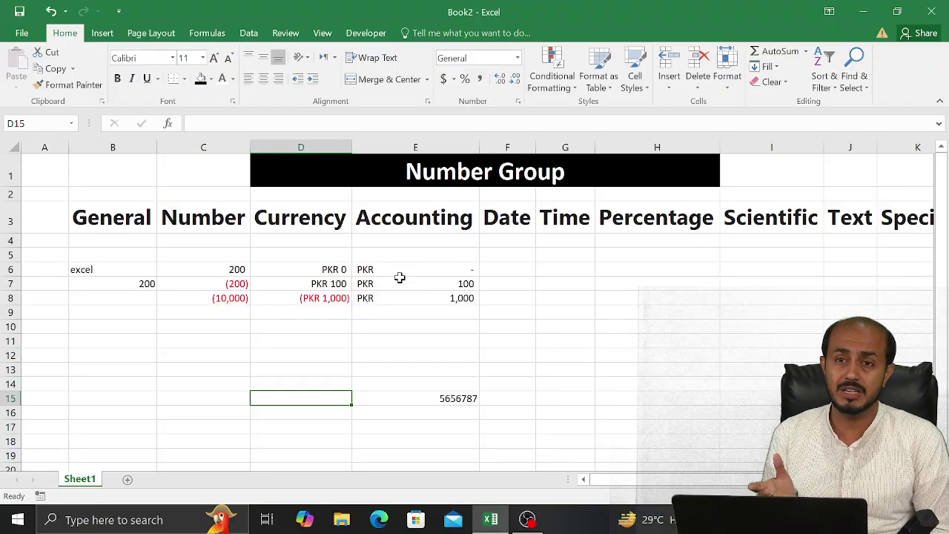
pyautogui.press('Right')
pyautogui.press('Right')
pyautogui.press('Right')
pyautogui.press('Up')
pyautogui.press('Up')
pyautogui.press('Up')
pyautogui.press('Up')
pyautogui.press('Up')
pyautogui.press('Up')
pyautogui.press('Up')
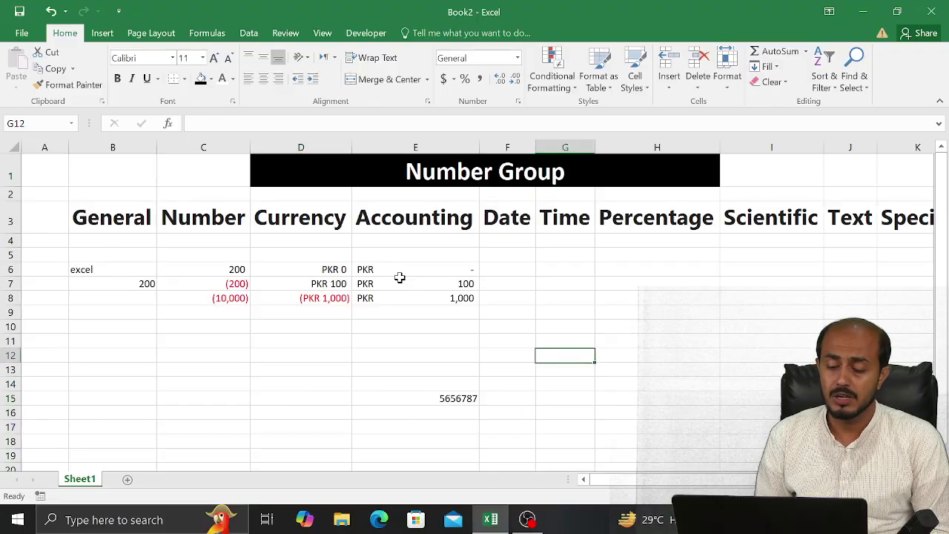
pyautogui.press('Left')
pyautogui.press('Up')
pyautogui.press('Up')
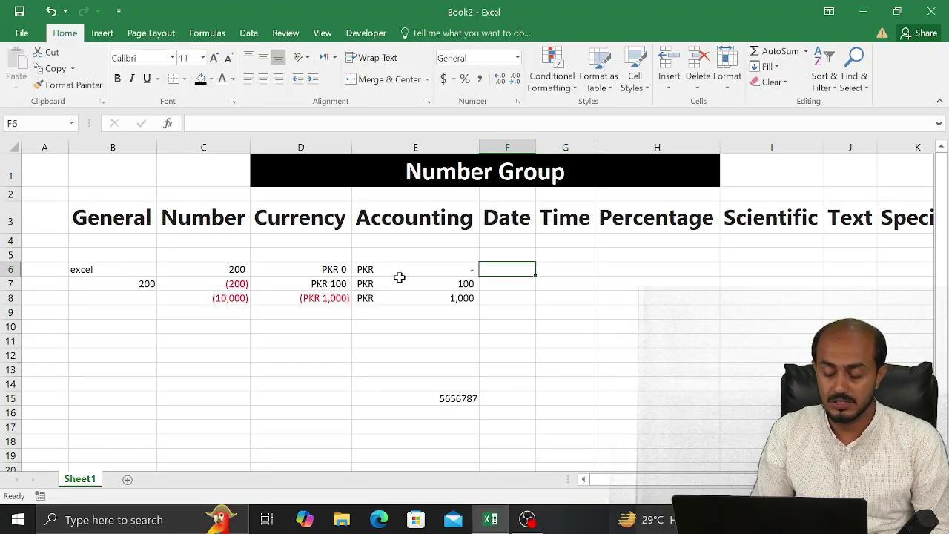
# Insert today's date, 9/19/2024, into F6 with Ctrl+;
pyautogui.hotkey('ctrl', ';')
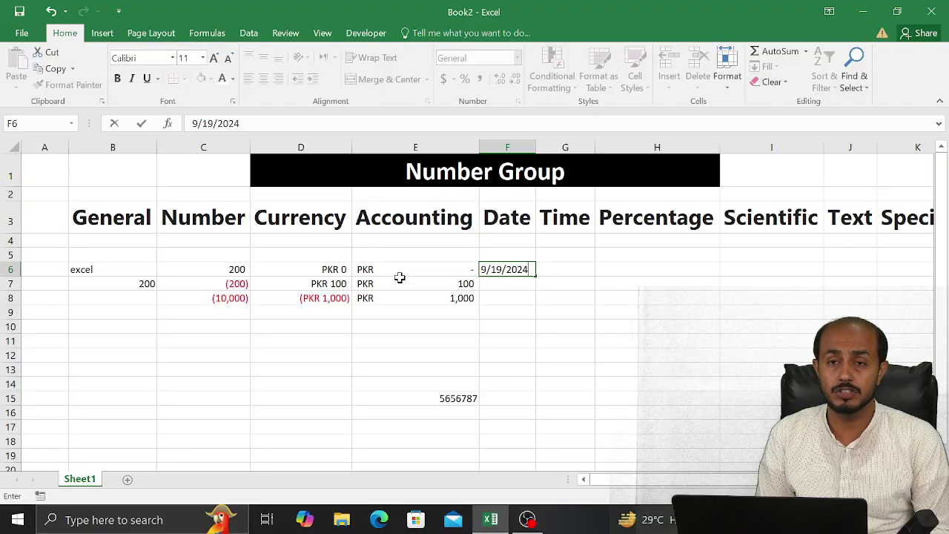
pyautogui.press('Return')
pyautogui.press('Return')
pyautogui.press('Up')
pyautogui.press('Up')
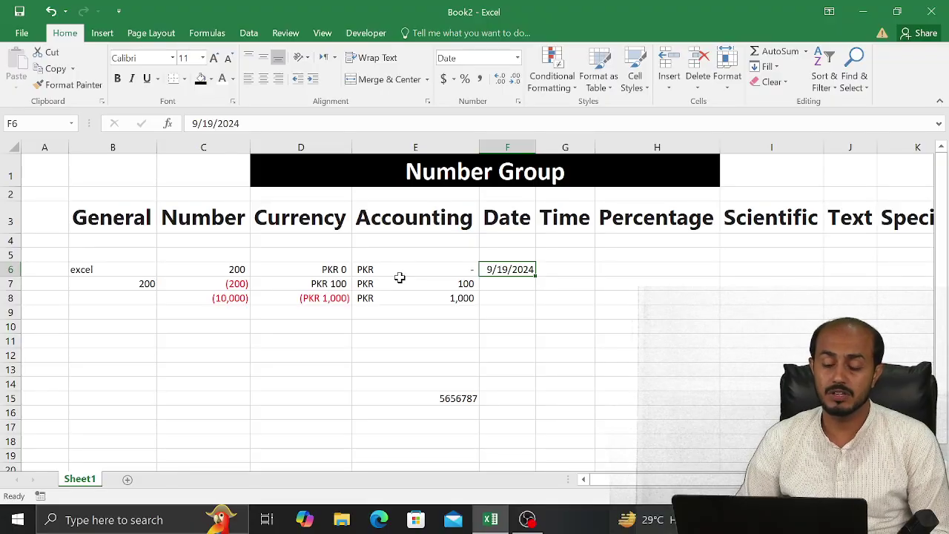
# Preview several Date styles for F6 and apply the long weekday style, Thursday, September 19, 2024
pyautogui.click(517, 102)
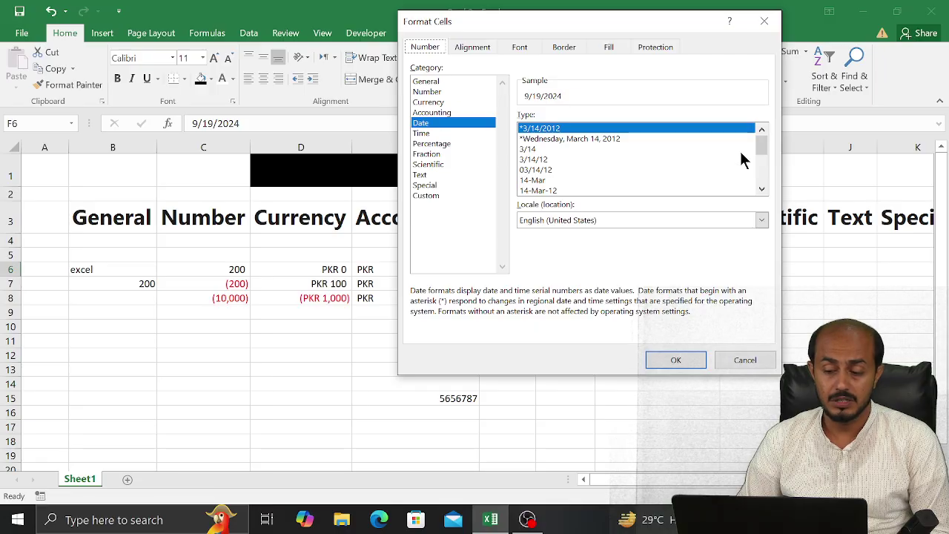
pyautogui.moveTo(763, 147); pyautogui.dragTo(757, 127)
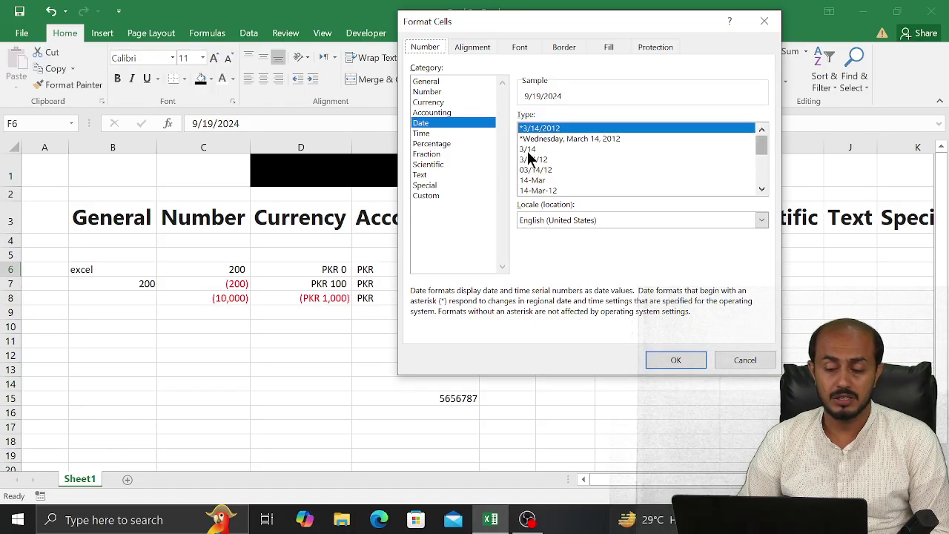
pyautogui.click(553, 139)
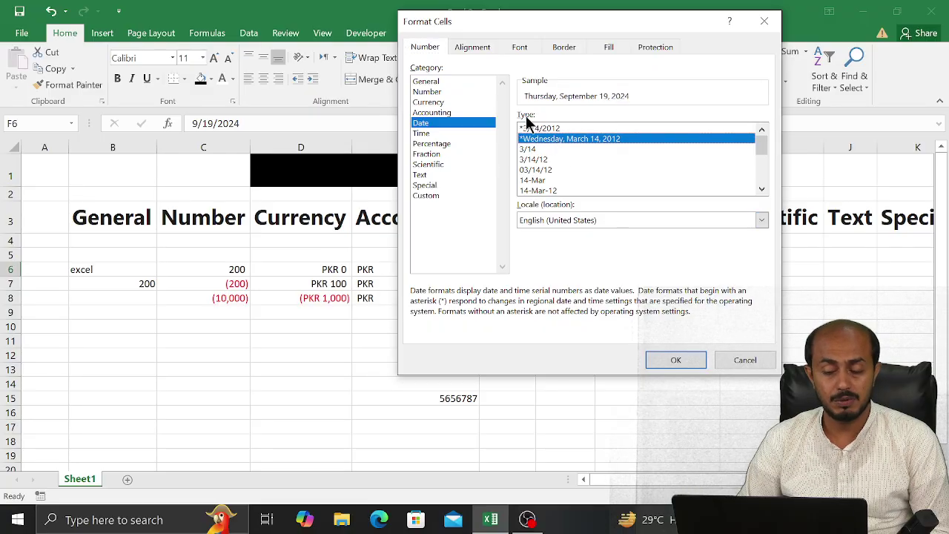
pyautogui.click(542, 161)
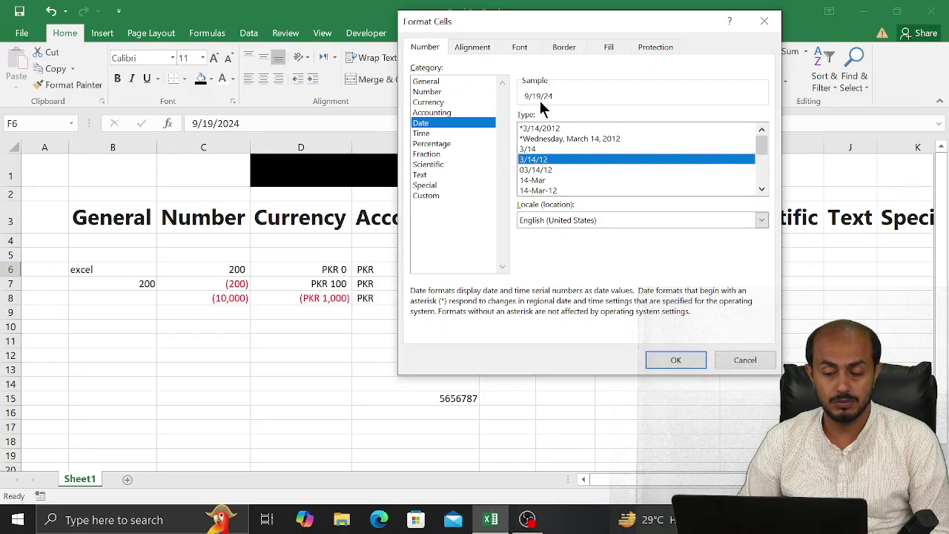
pyautogui.click(762, 180)
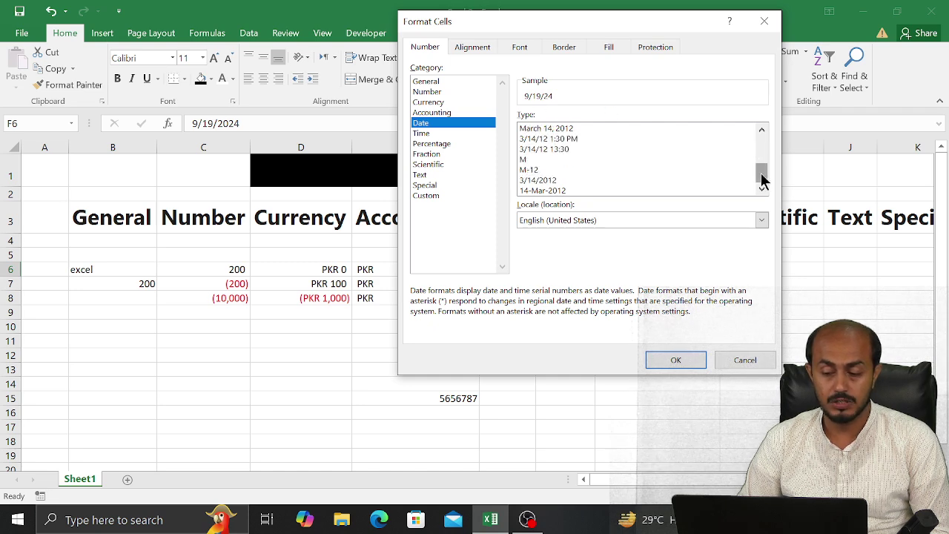
pyautogui.click(560, 192)
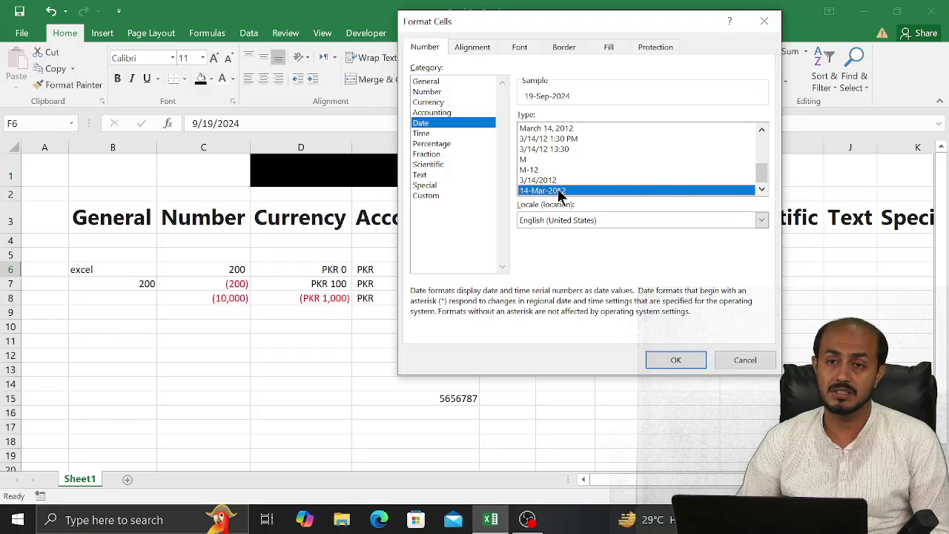
pyautogui.click(542, 141)
pyautogui.click(537, 148)
pyautogui.click(553, 129)
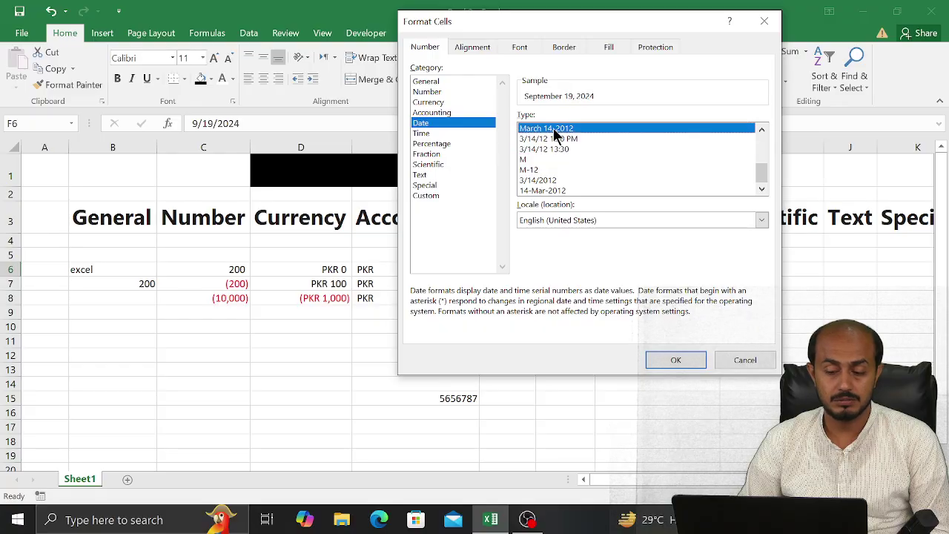
pyautogui.moveTo(762, 176); pyautogui.dragTo(761, 142)
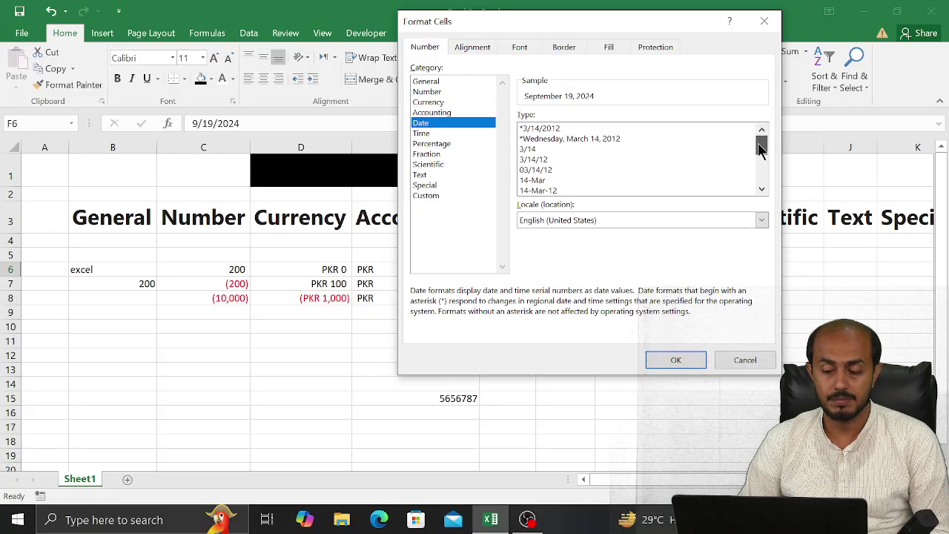
pyautogui.click(593, 140)
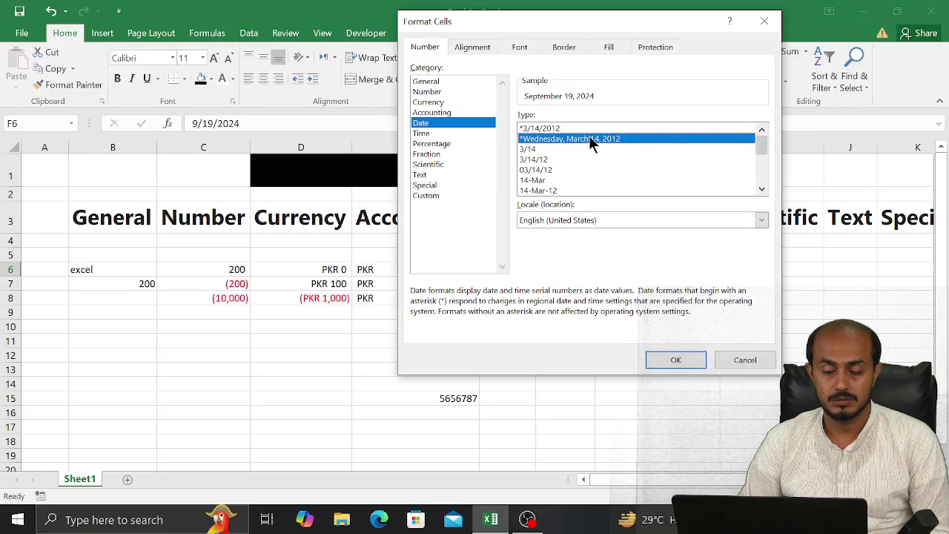
pyautogui.click(667, 359)
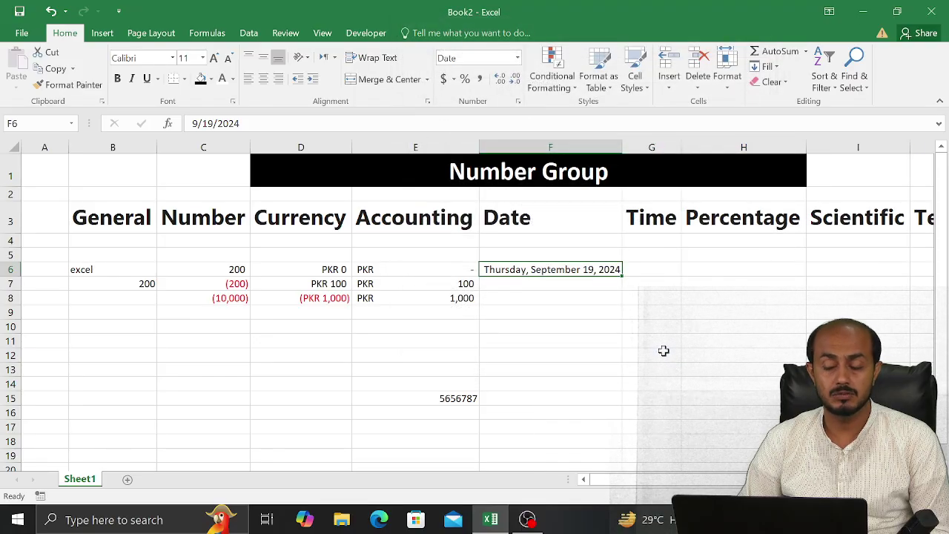
# Switch F6 to the 'March 14, 2012' style, showing September 19, 2024
pyautogui.click(518, 101)
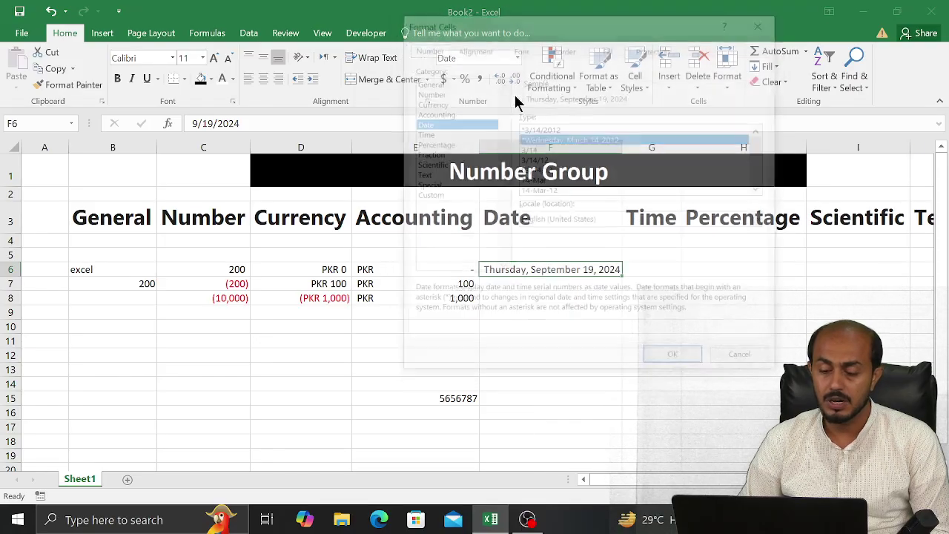
pyautogui.scroll(-2, 757, 187)
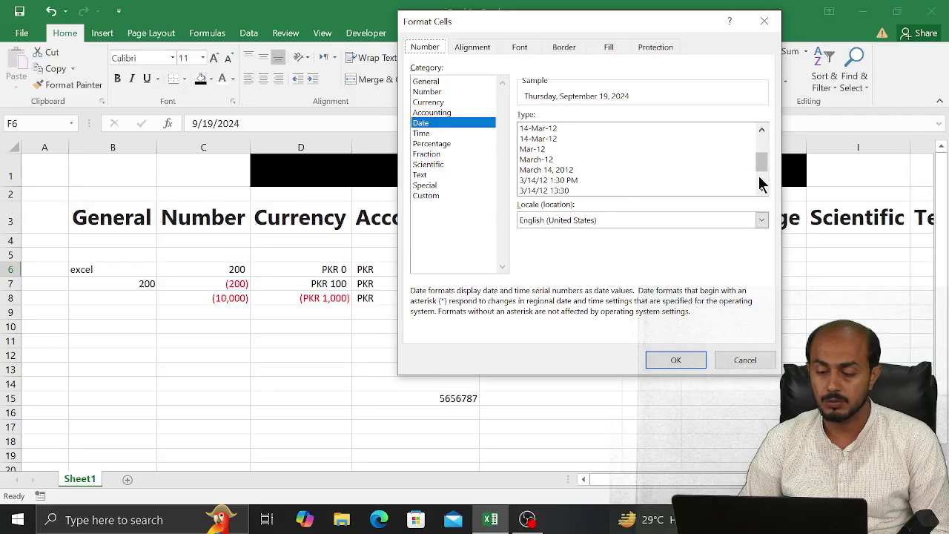
pyautogui.click(573, 172)
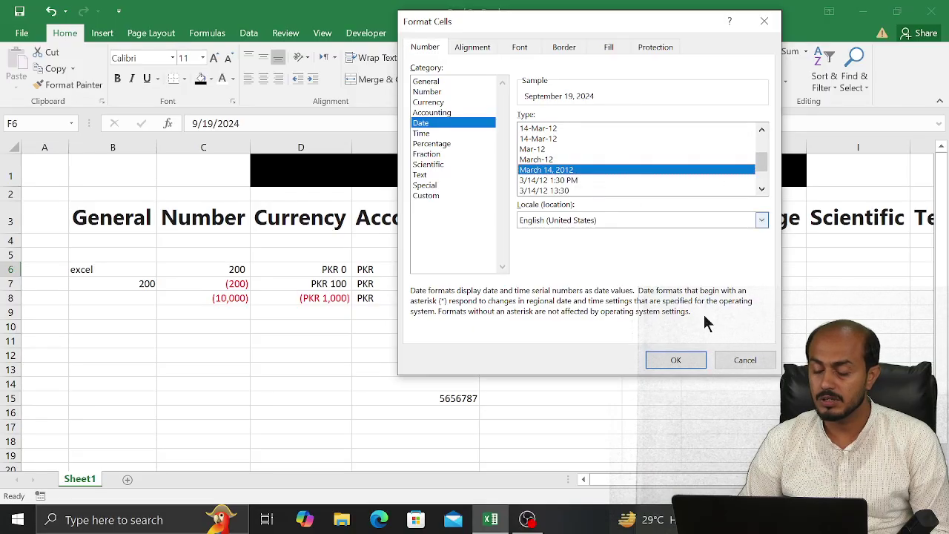
pyautogui.click(677, 361)
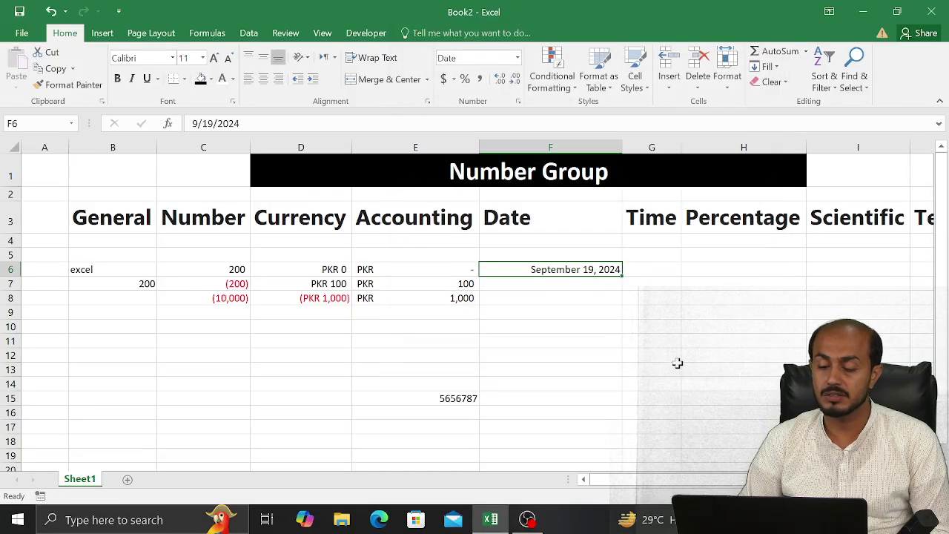
# Apply the '3/14/12 1:30 PM' Date type to F6, showing 9/19/24 12:00 AM
pyautogui.click(518, 103)
pyautogui.moveTo(766, 148); pyautogui.dragTo(754, 190)
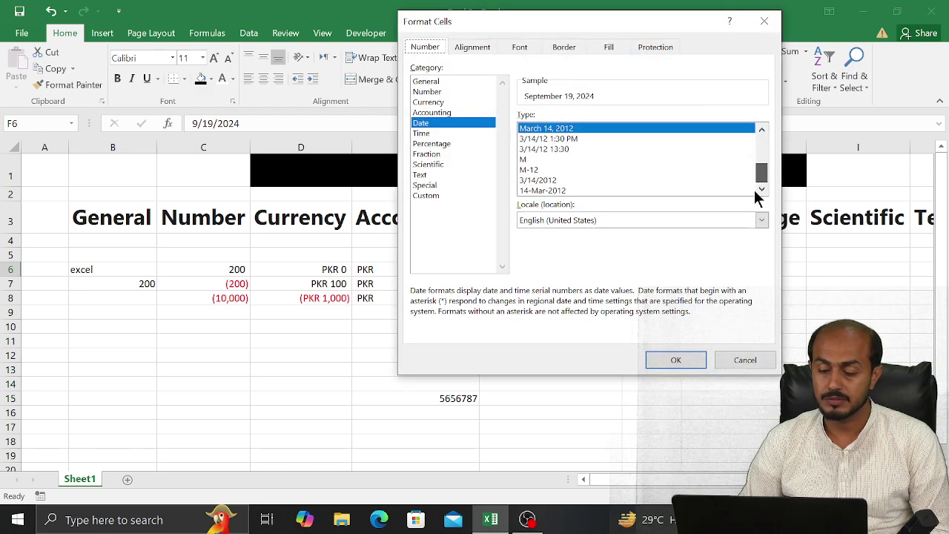
pyautogui.click(562, 148)
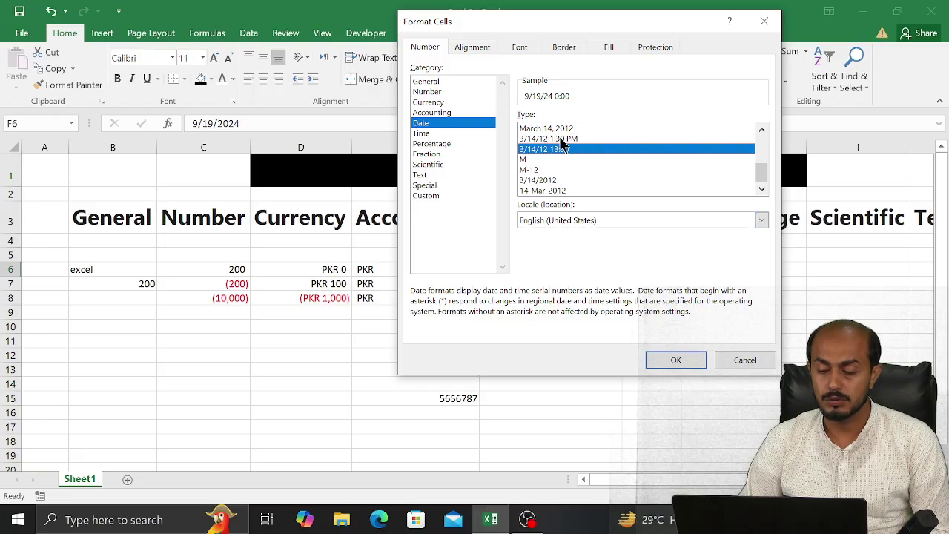
pyautogui.click(561, 139)
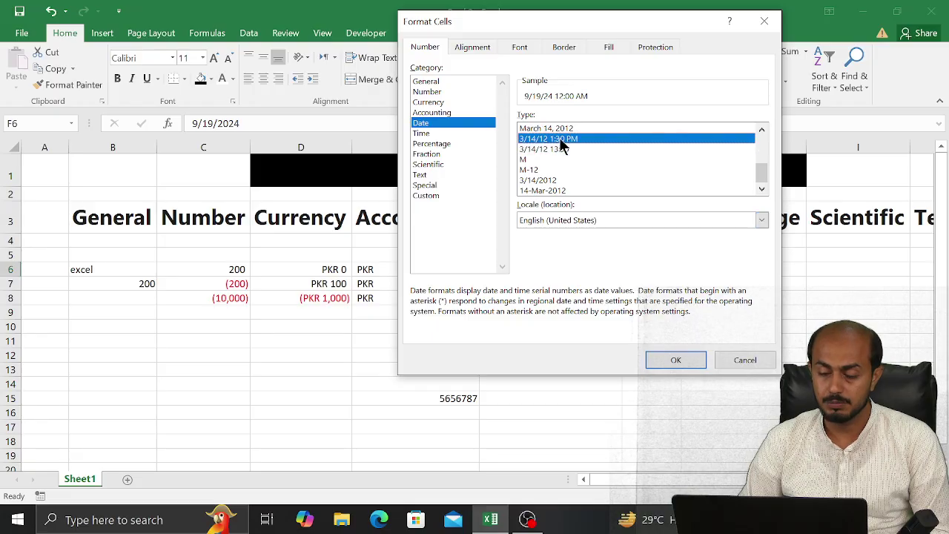
pyautogui.click(673, 360)
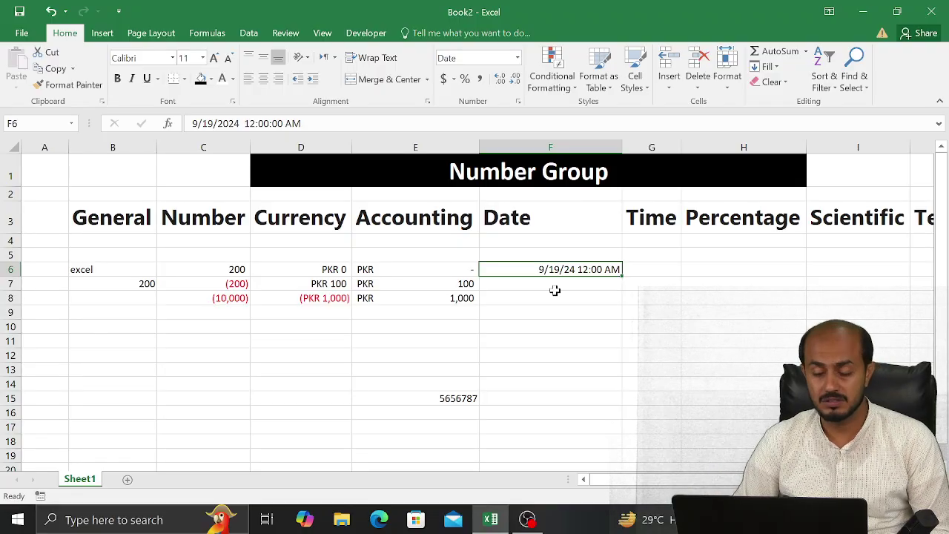
# Insert the current time (10:13 PM) into G6 with Ctrl+Shift+; and reselect the cell
pyautogui.click(647, 267)
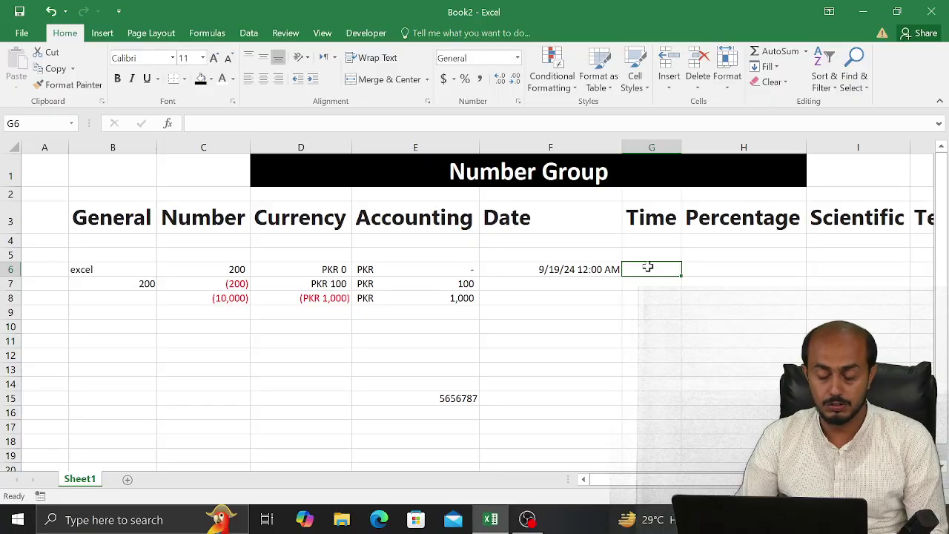
pyautogui.hotkey('ctrl', 'shift', ';')
pyautogui.press('Return')
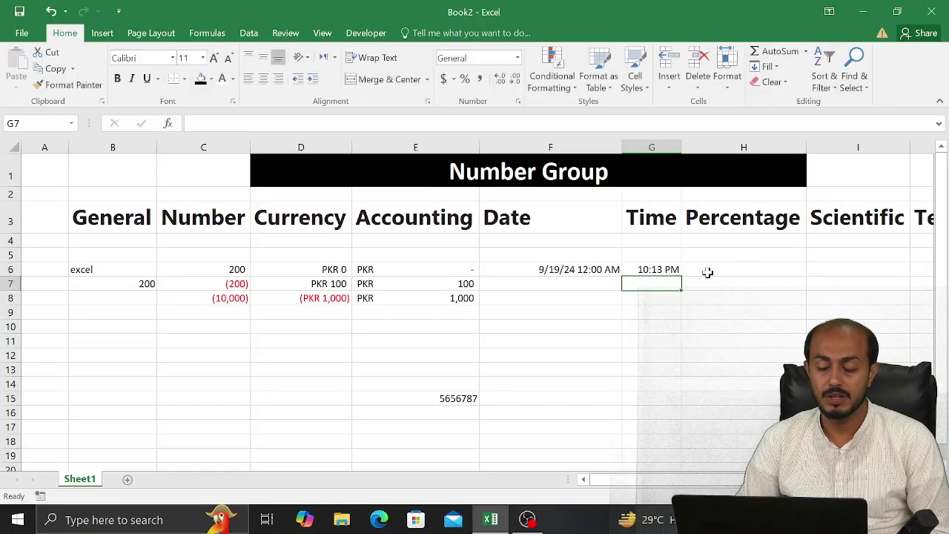
pyautogui.click(669, 270)
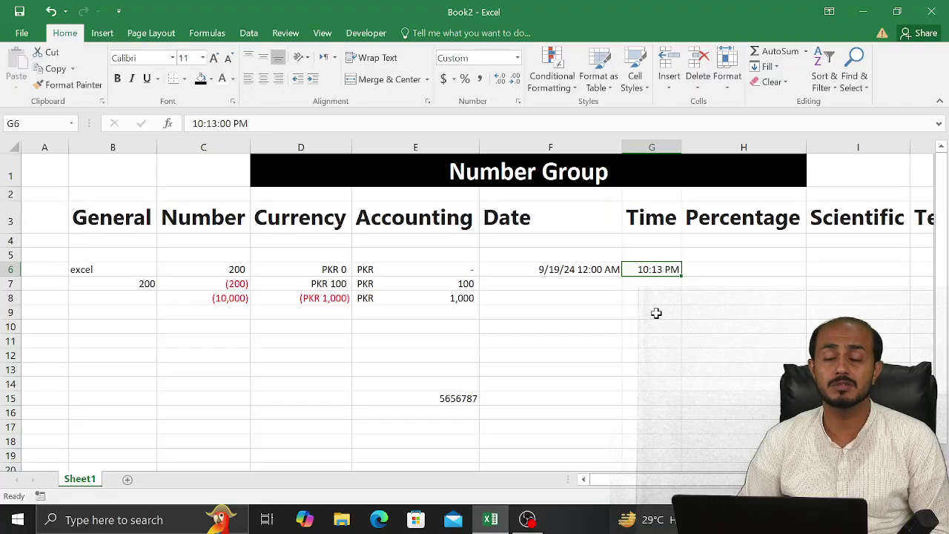
# Apply the custom h:mm format to G6 so the time reads 22:13
pyautogui.click(518, 101)
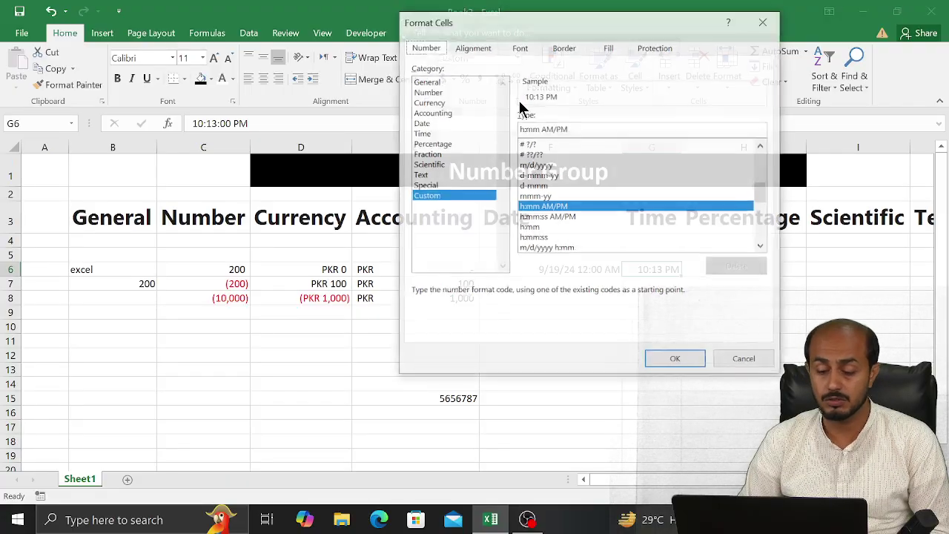
pyautogui.moveTo(584, 33); pyautogui.dragTo(306, 76)
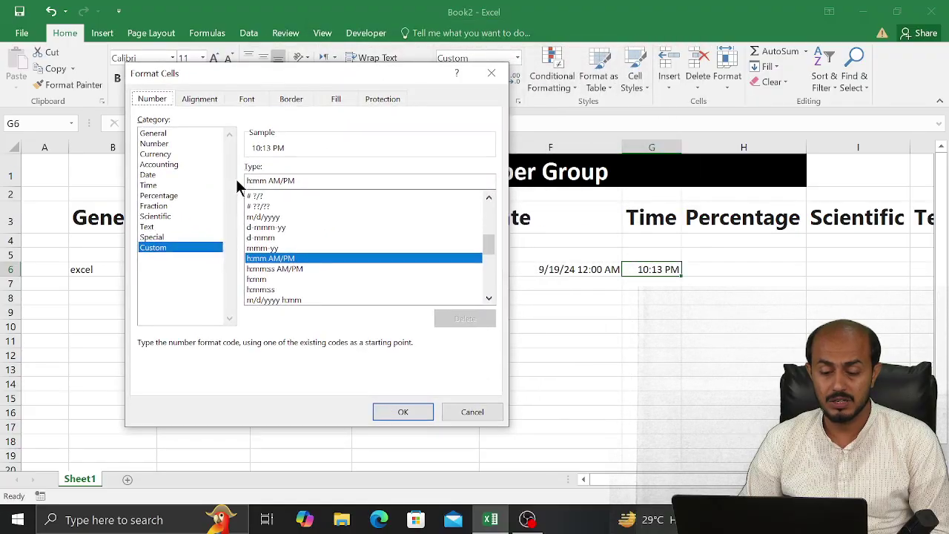
pyautogui.click(261, 279)
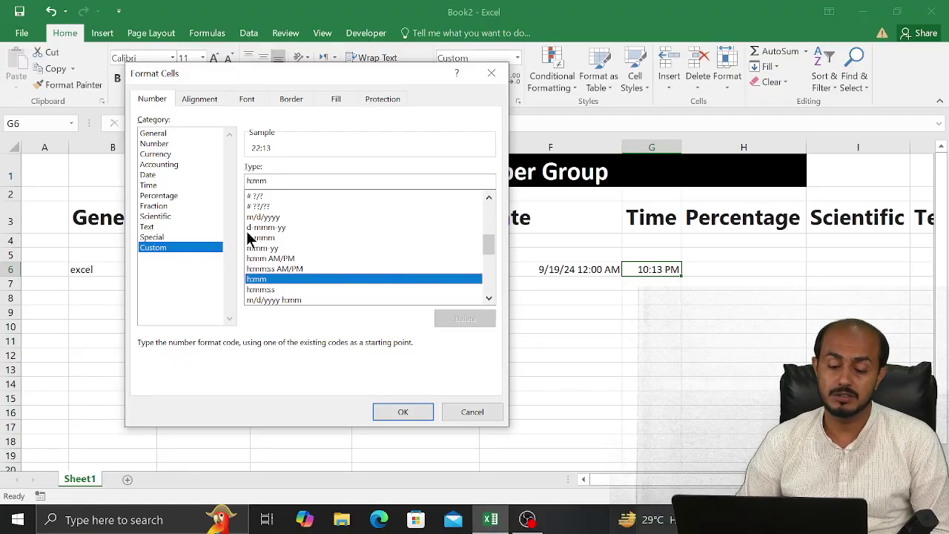
pyautogui.moveTo(494, 235)
pyautogui.mouseDown()
pyautogui.moveTo(490, 275)
pyautogui.moveTo(486, 248)
pyautogui.mouseUp()
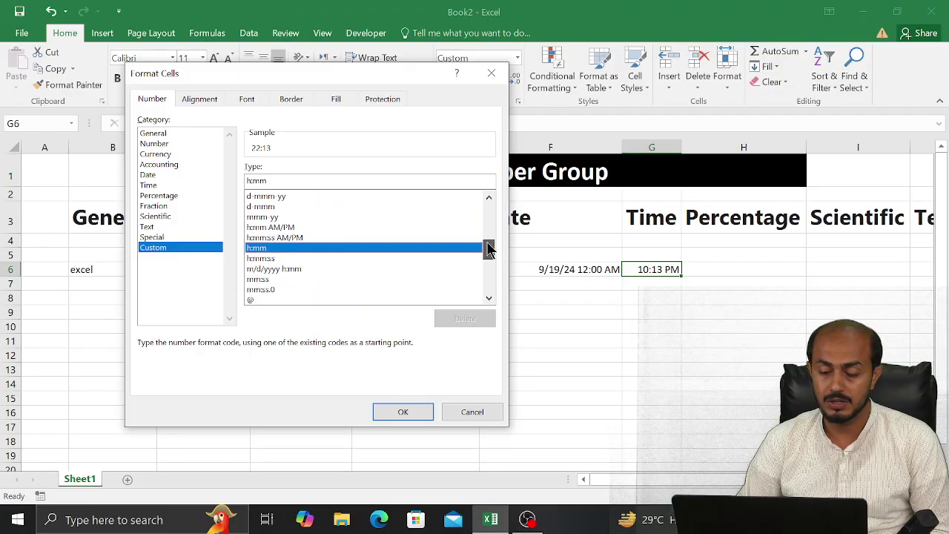
pyautogui.click(399, 412)
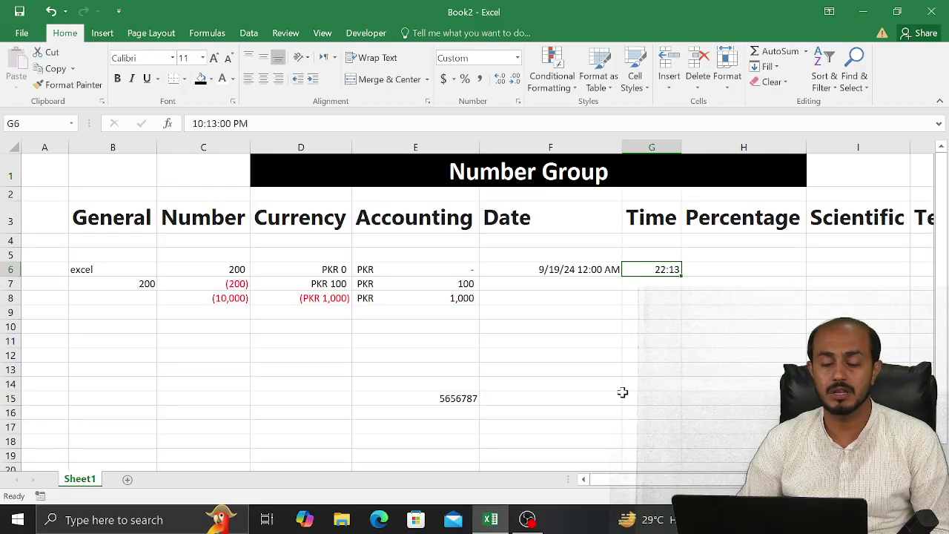
pyautogui.click(734, 272)
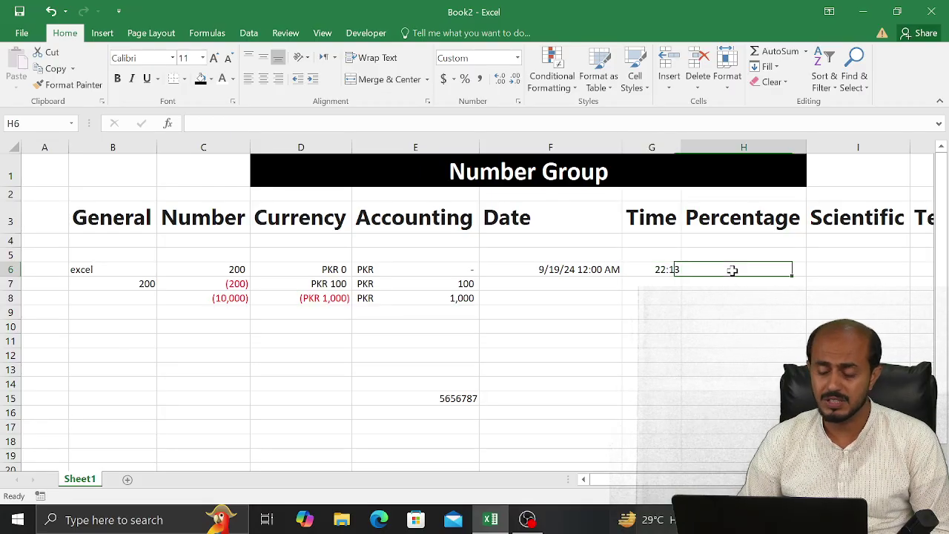
pyautogui.write('868')
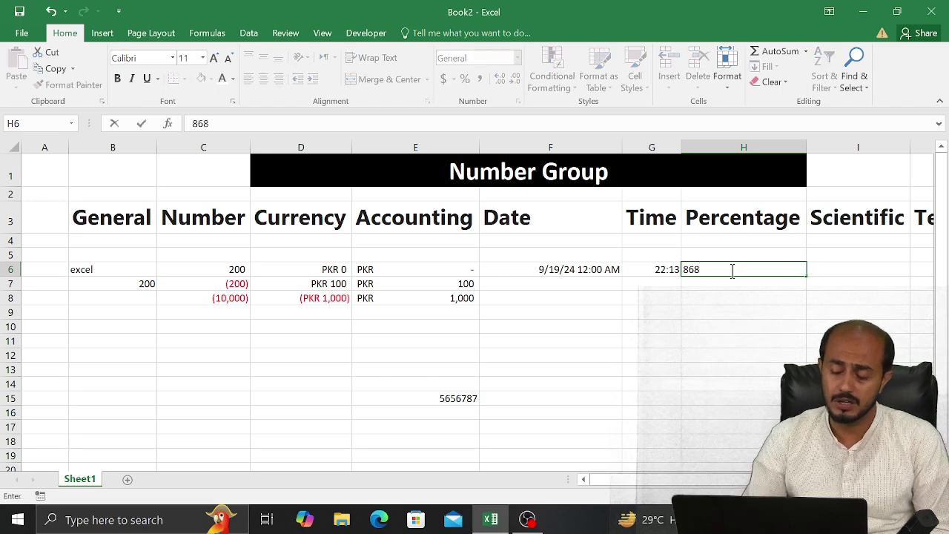
pyautogui.press('Return')
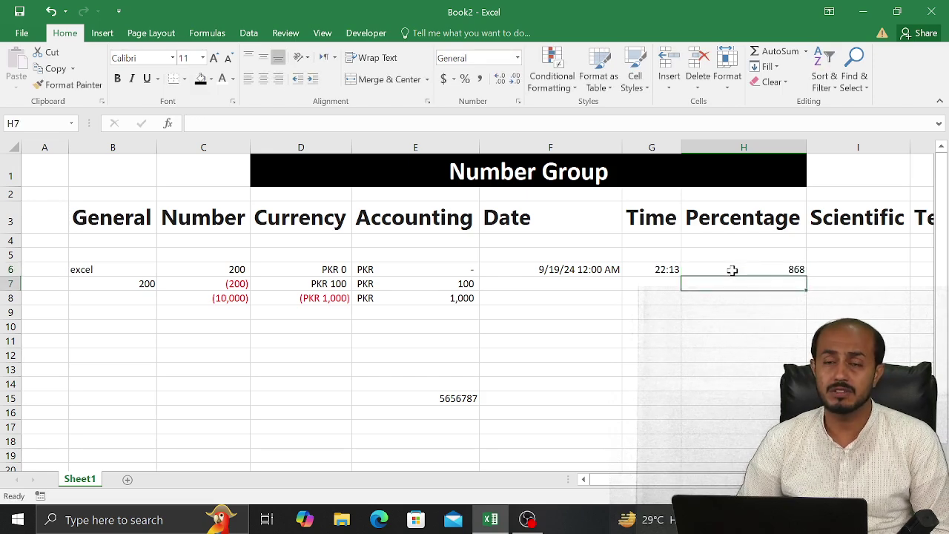
pyautogui.click(732, 271)
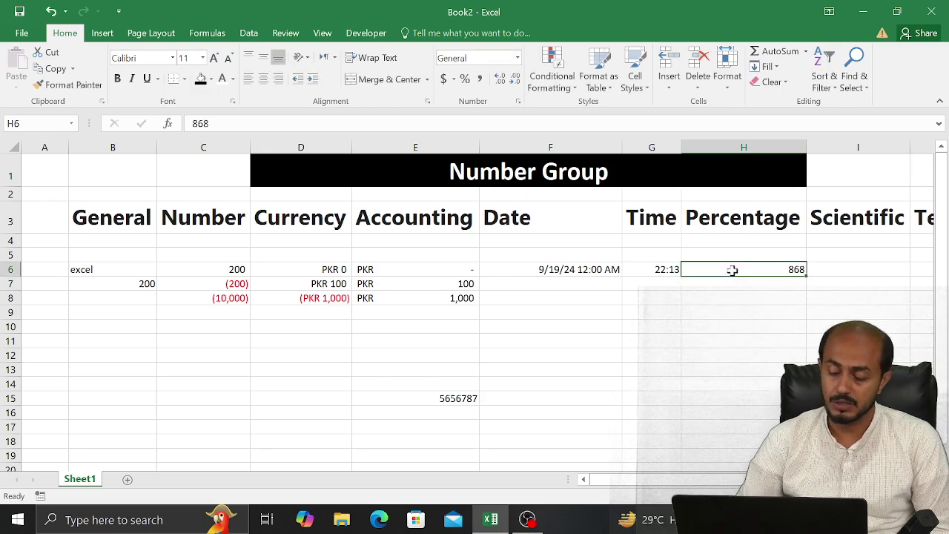
pyautogui.press('Delete')
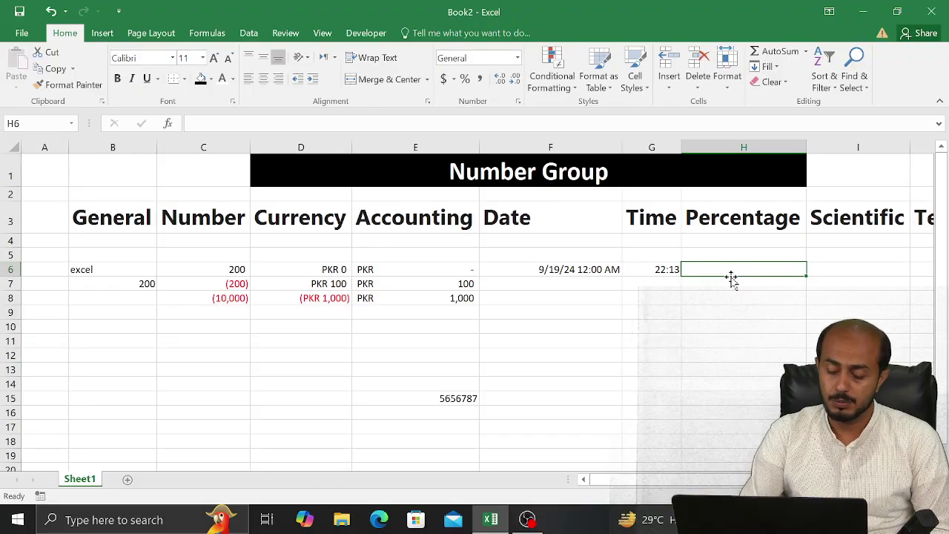
pyautogui.write('50')
pyautogui.press('Return')
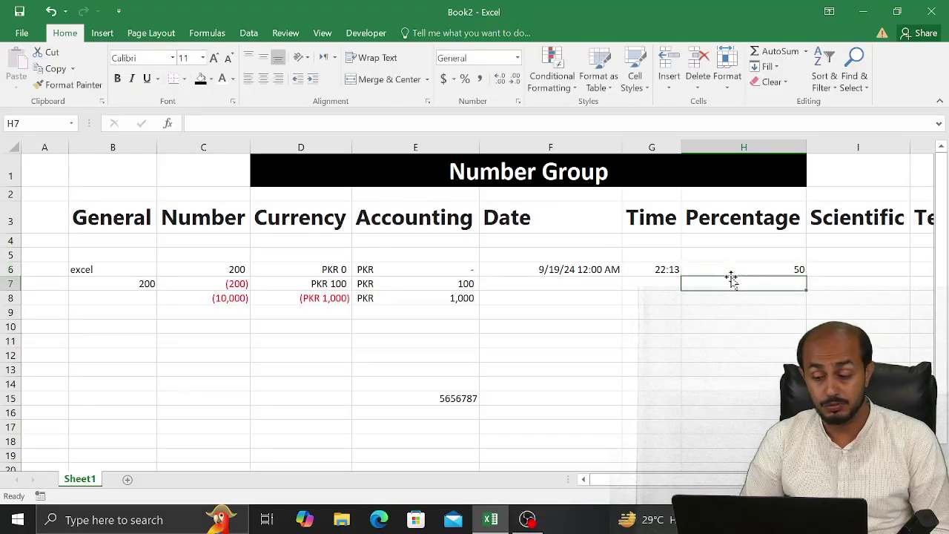
pyautogui.click(731, 275)
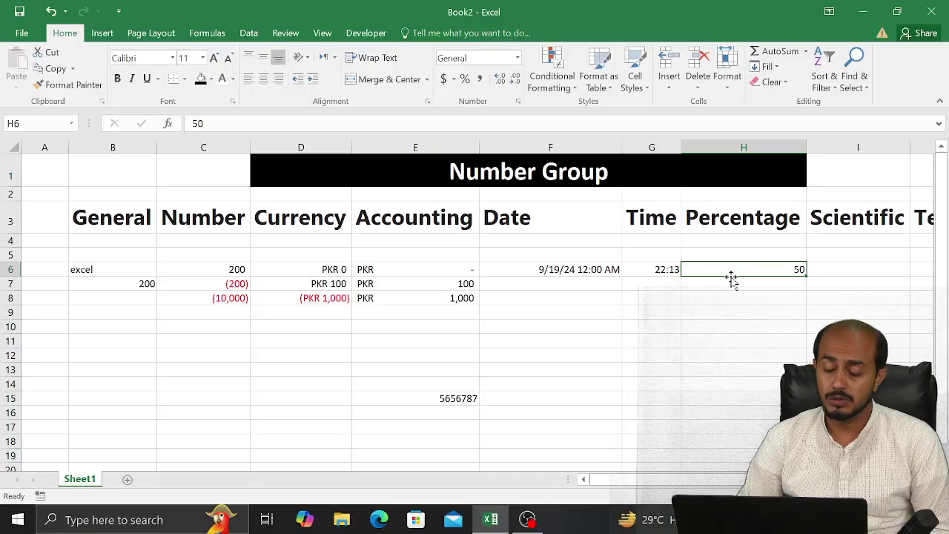
pyautogui.press('Delete')
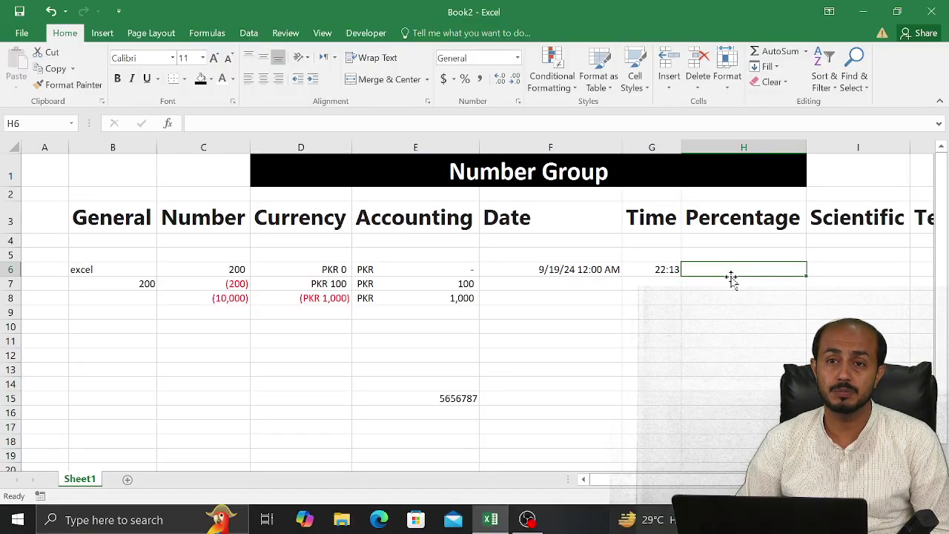
# Format H6 as Percentage with 0 decimal places
pyautogui.click(517, 102)
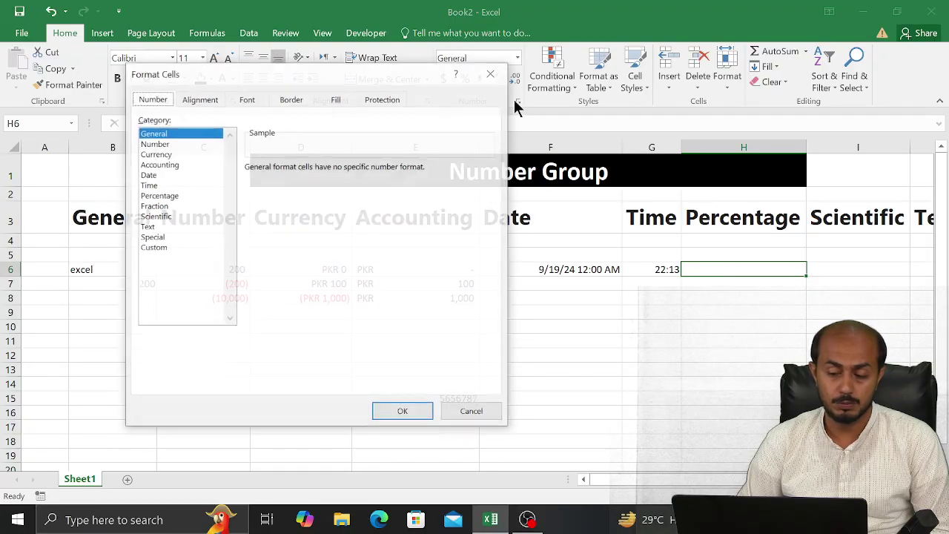
pyautogui.click(169, 196)
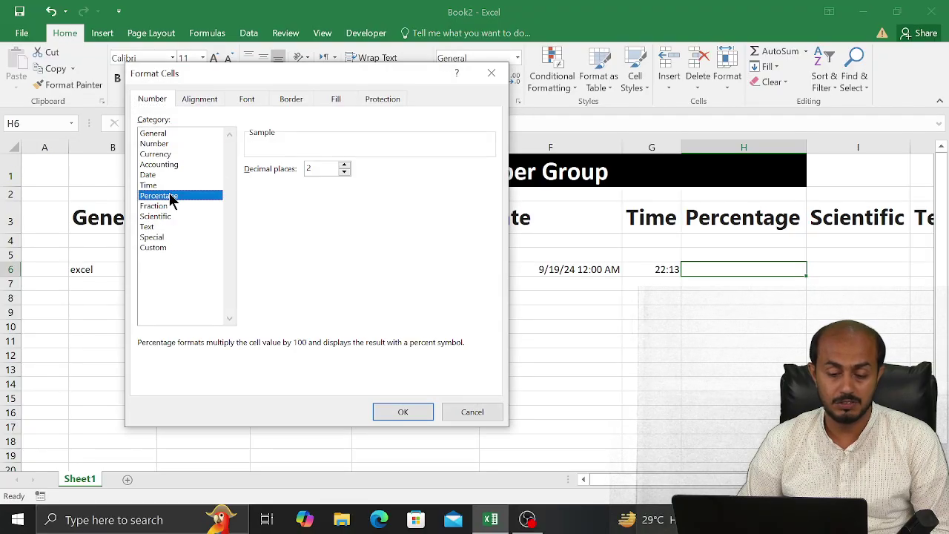
pyautogui.click(345, 165)
pyautogui.click(345, 165)
pyautogui.click(345, 166)
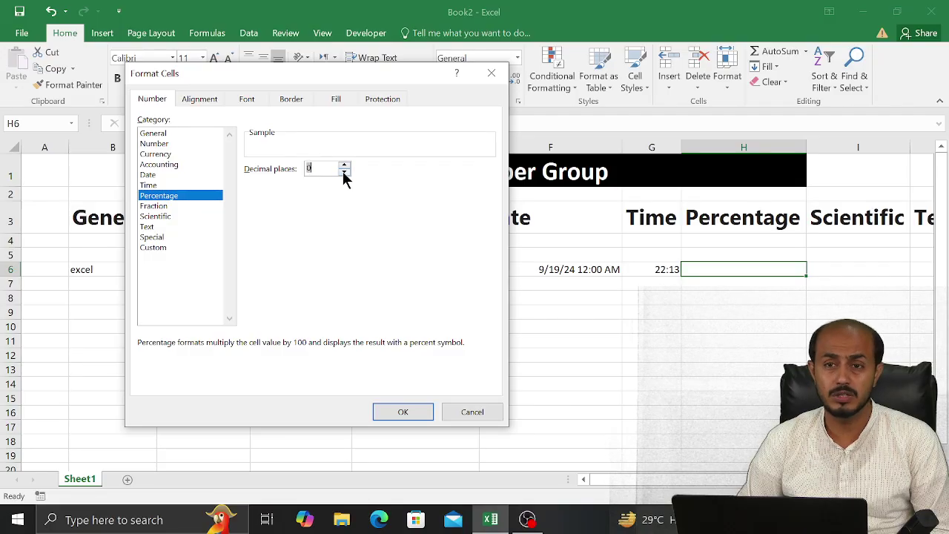
pyautogui.click(404, 411)
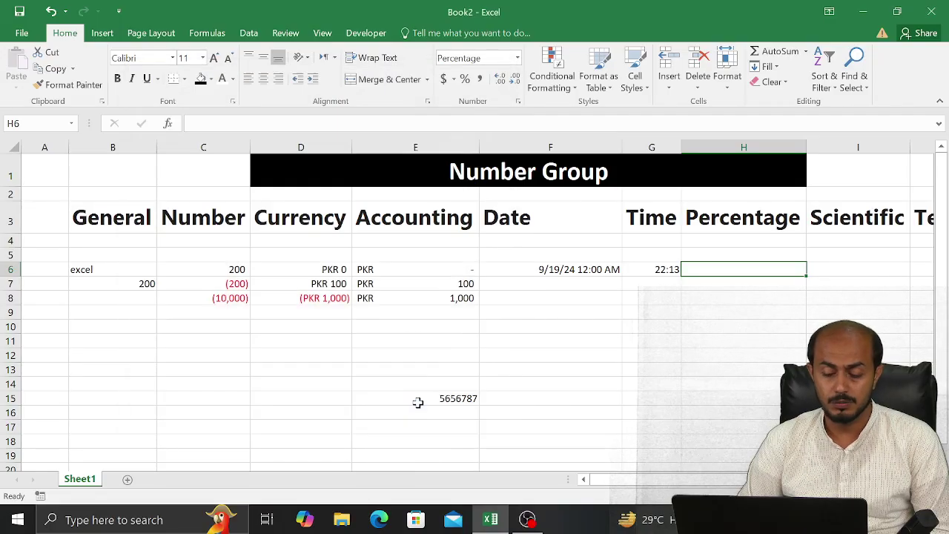
# Enter 600% in H6 and extend the selection down the Percentage column
pyautogui.write('50')
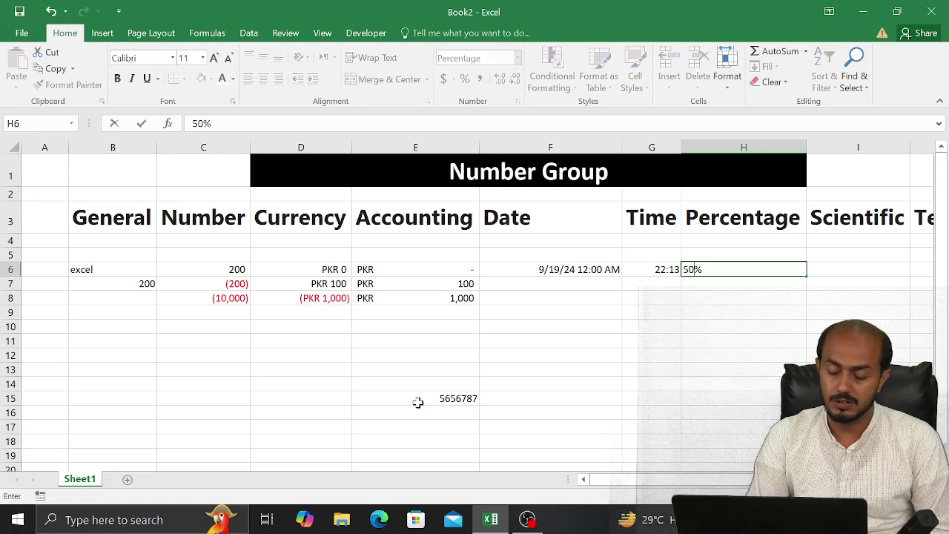
pyautogui.press('Return')
pyautogui.press('Up')
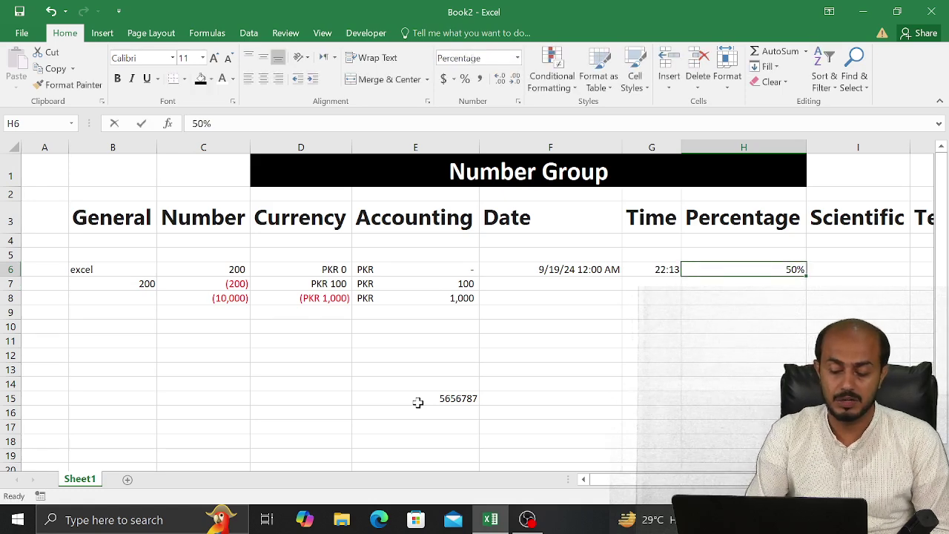
pyautogui.write('600')
pyautogui.press('Return')
pyautogui.press('Up')
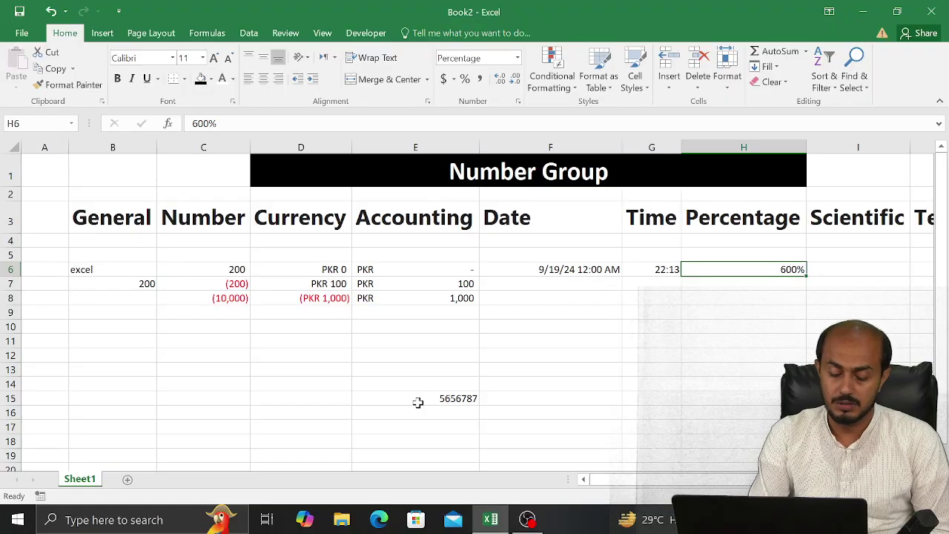
pyautogui.hotkey('shift', 'Down')
pyautogui.hotkey('shift', 'Down')
pyautogui.hotkey('shift', 'Down')
pyautogui.hotkey('shift', 'Down')
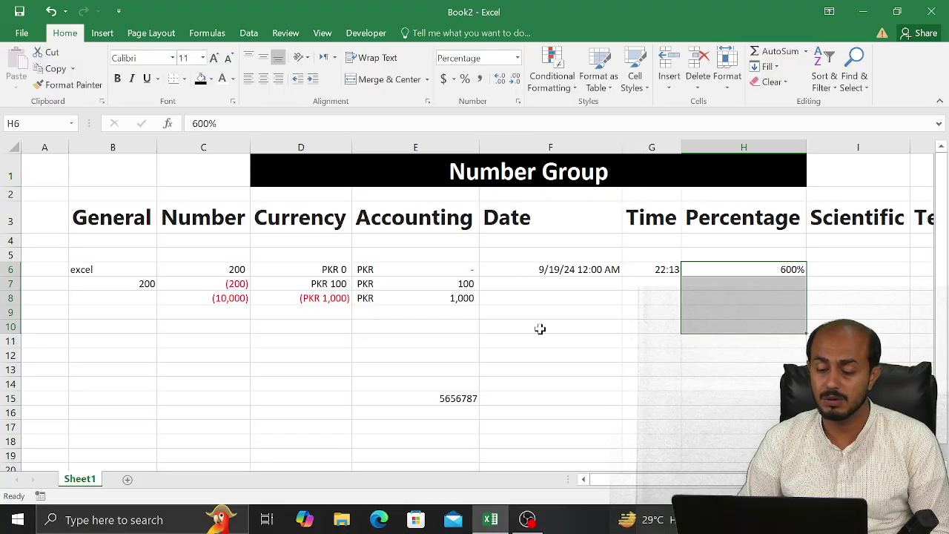
# Enter 4%, 50% and 1000% in H7, H8 and H9, then select H6:H9
pyautogui.click(739, 295)
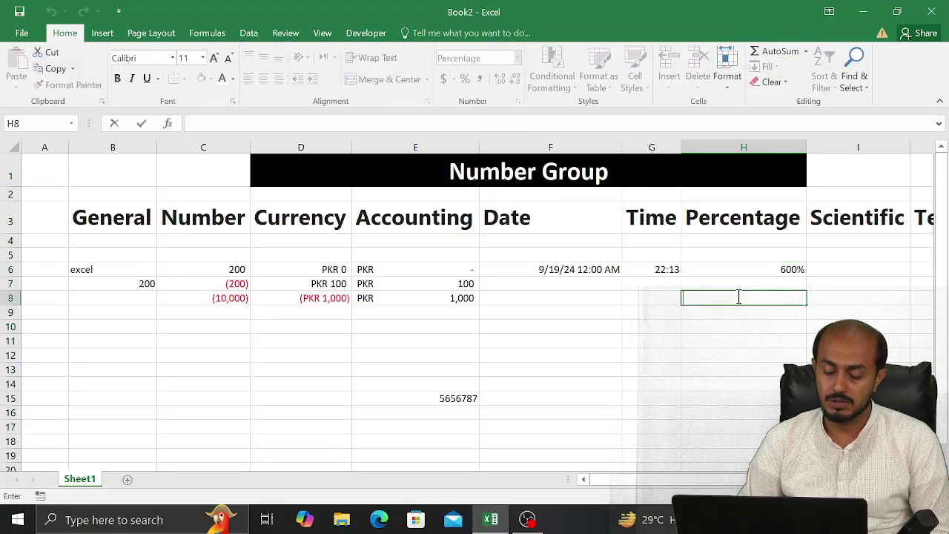
pyautogui.click(742, 283)
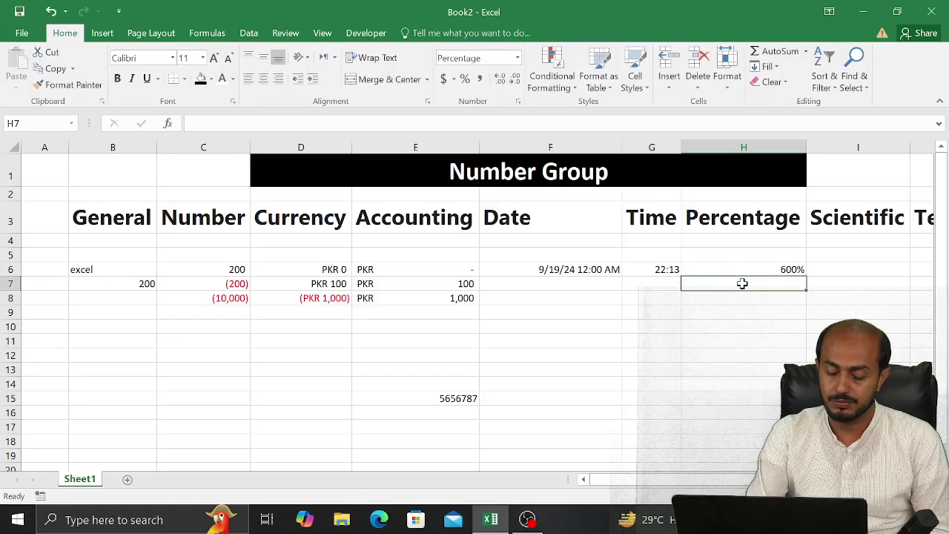
pyautogui.write('4')
pyautogui.press('Return')
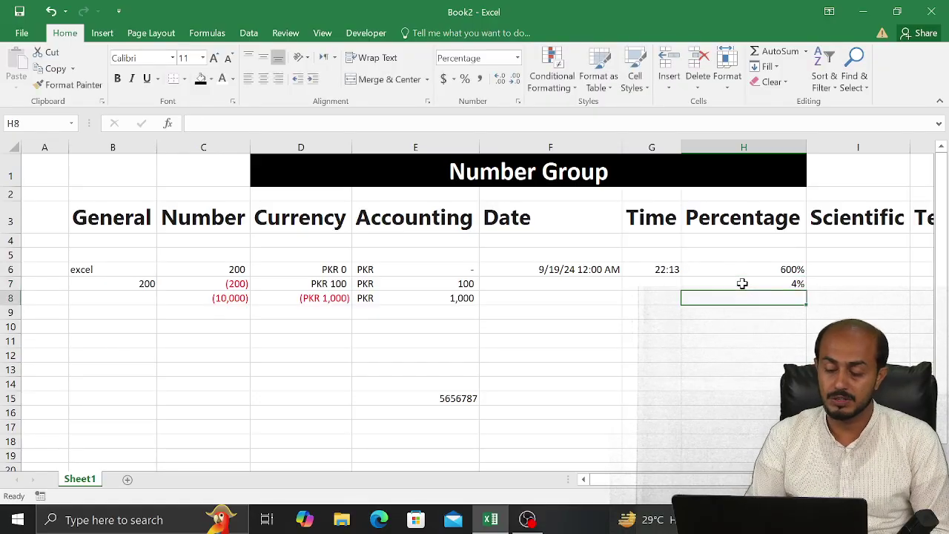
pyautogui.write('50')
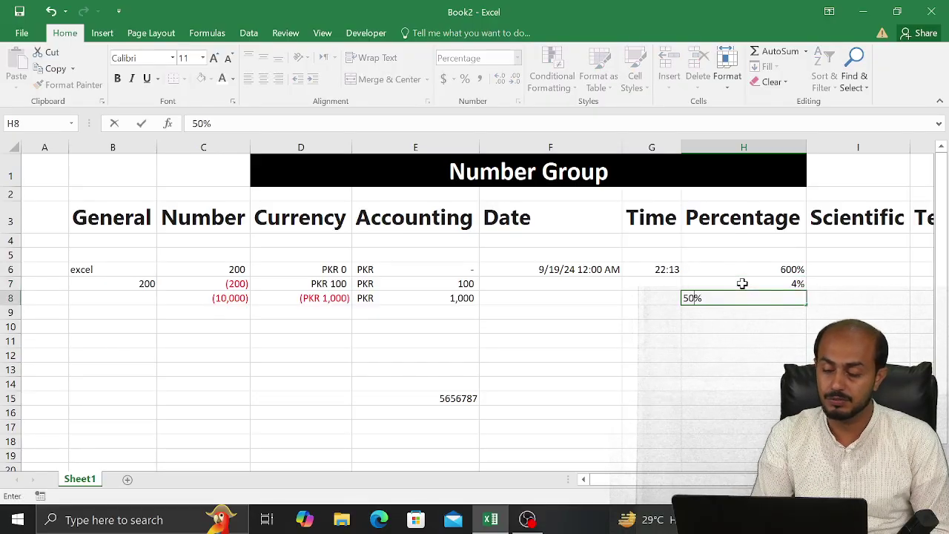
pyautogui.press('Return')
pyautogui.write('1000')
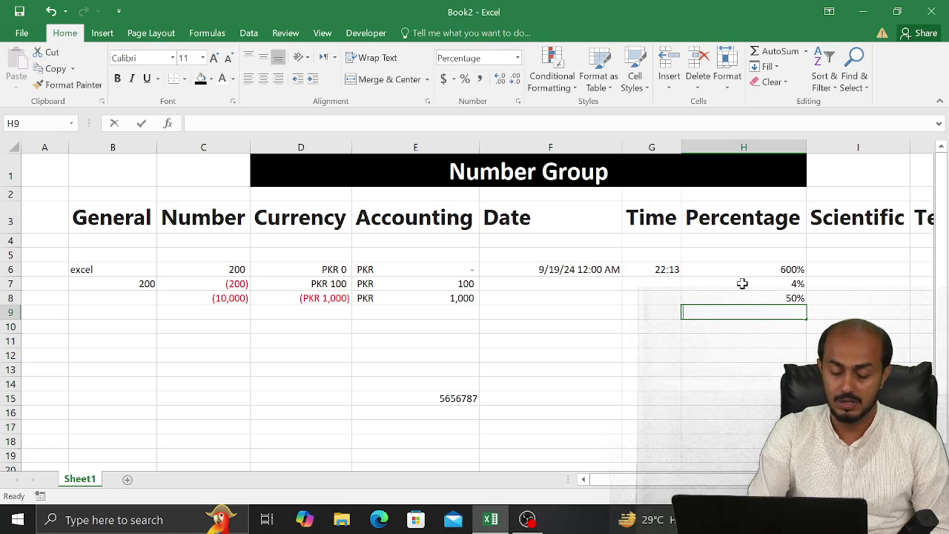
pyautogui.press('Return')
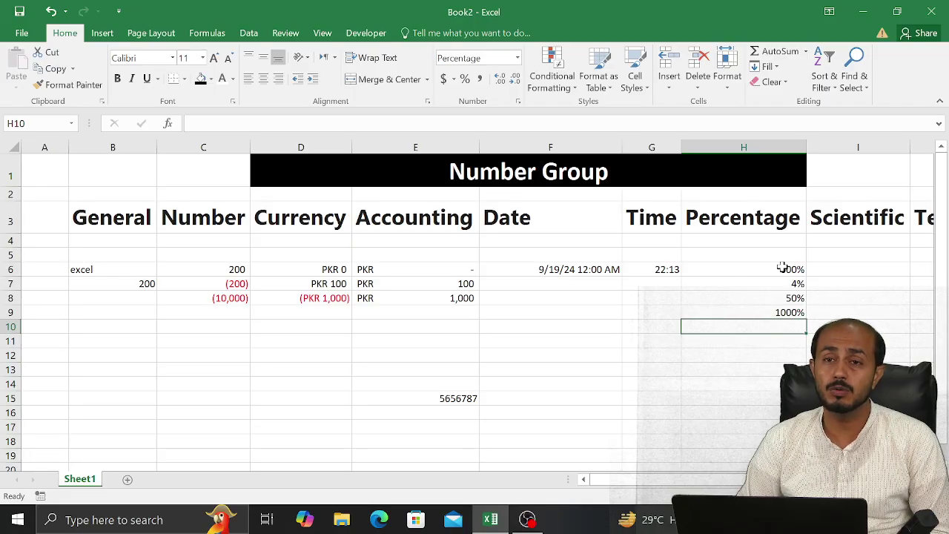
pyautogui.moveTo(782, 268); pyautogui.dragTo(771, 312)
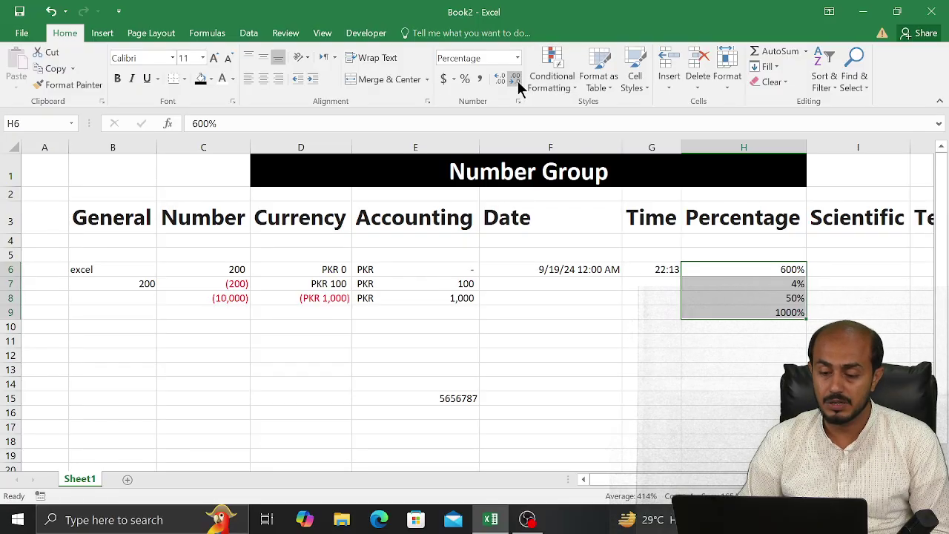
# Reformat H6:H9 as Currency, showing $6.00, $0.04, $0.50 and $10.00
pyautogui.click(517, 101)
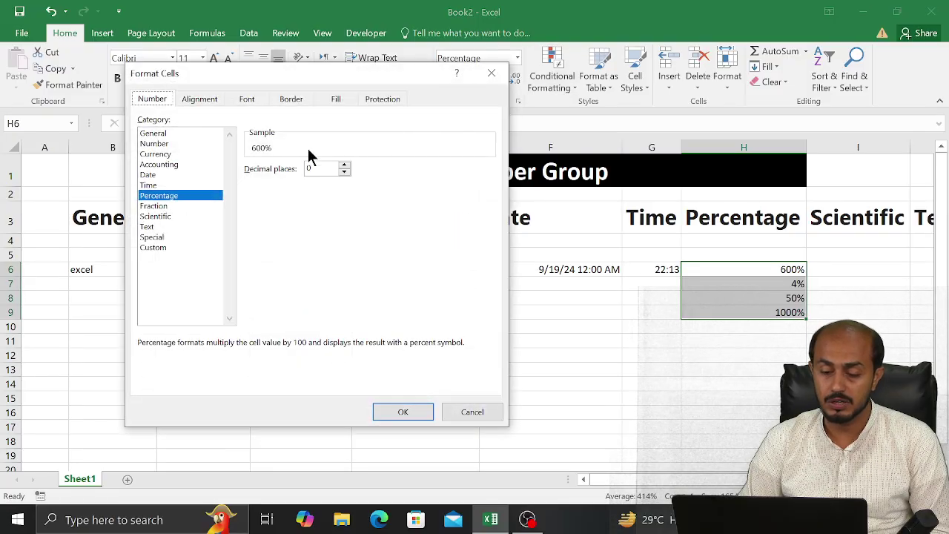
pyautogui.click(194, 149)
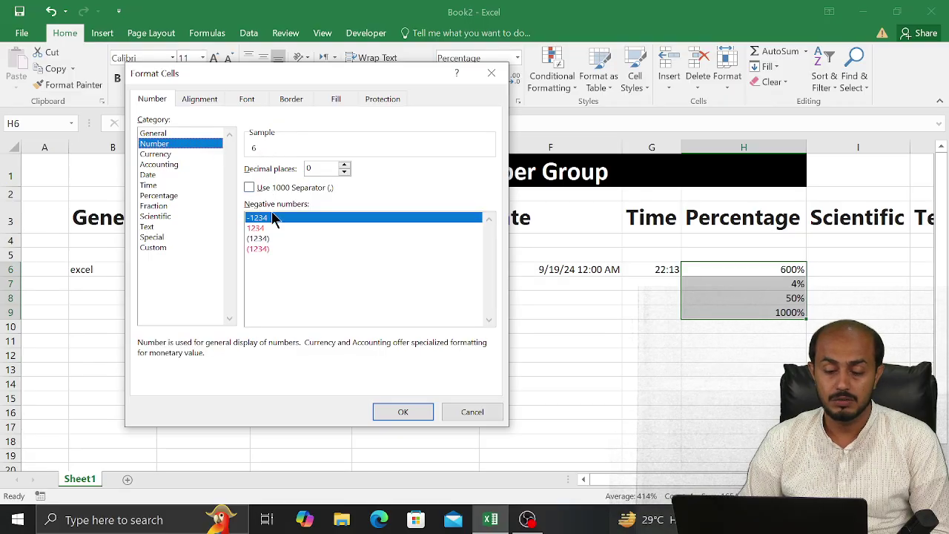
pyautogui.click(407, 409)
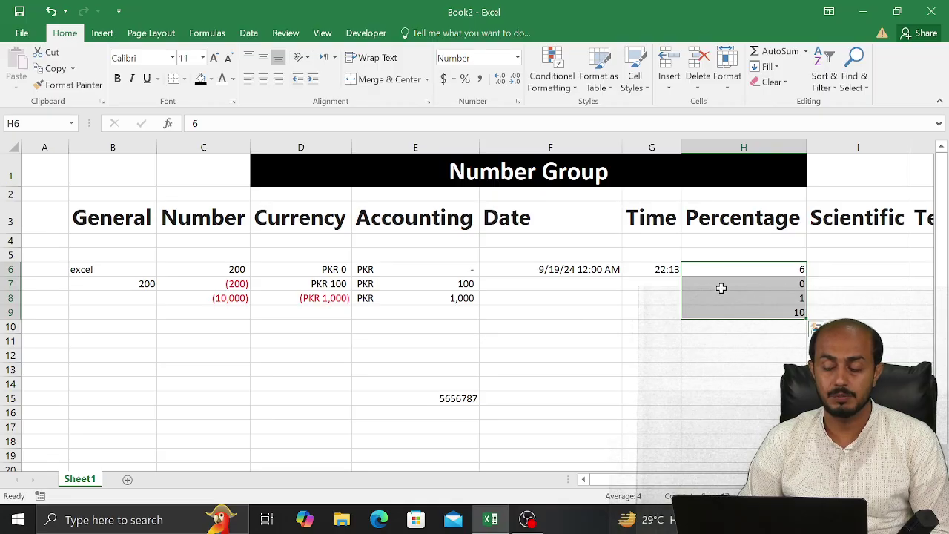
pyautogui.hotkey('ctrl', 'shift', '5')
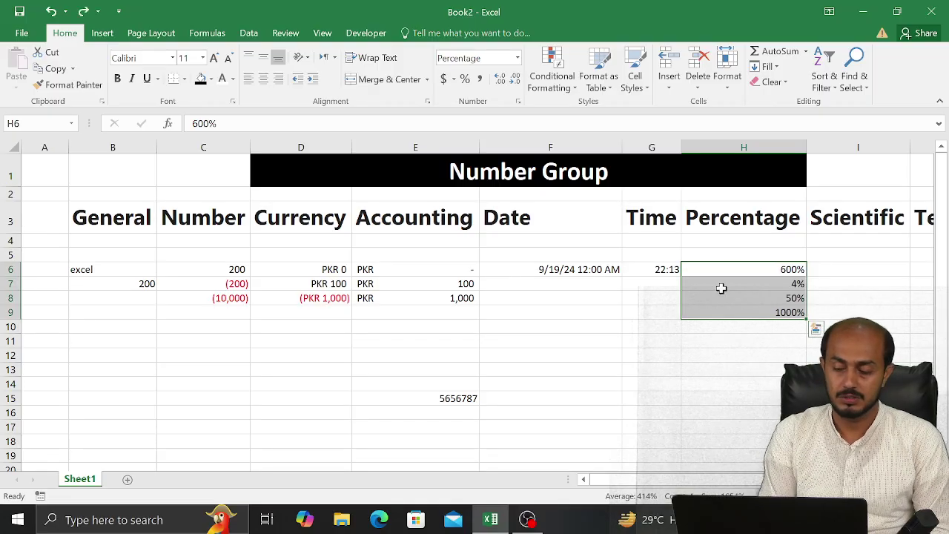
pyautogui.click(517, 57)
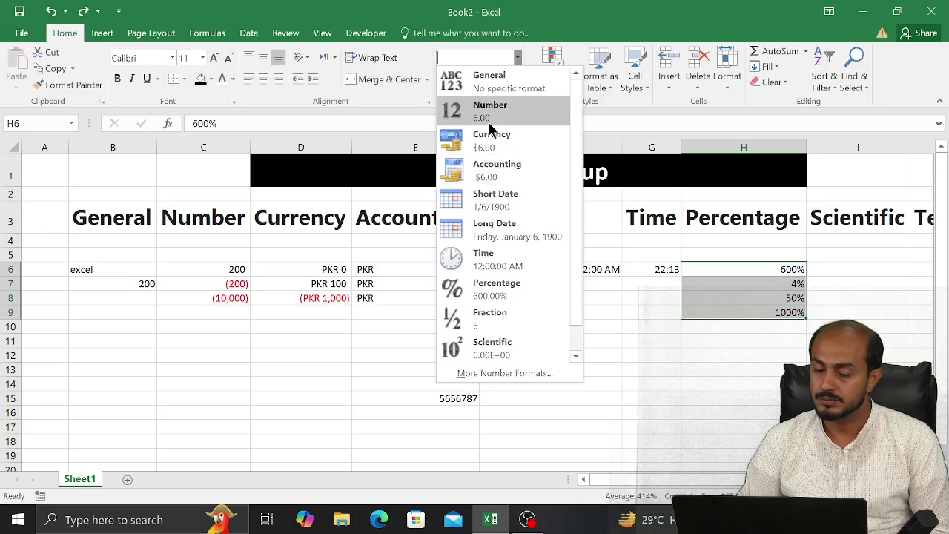
pyautogui.click(489, 150)
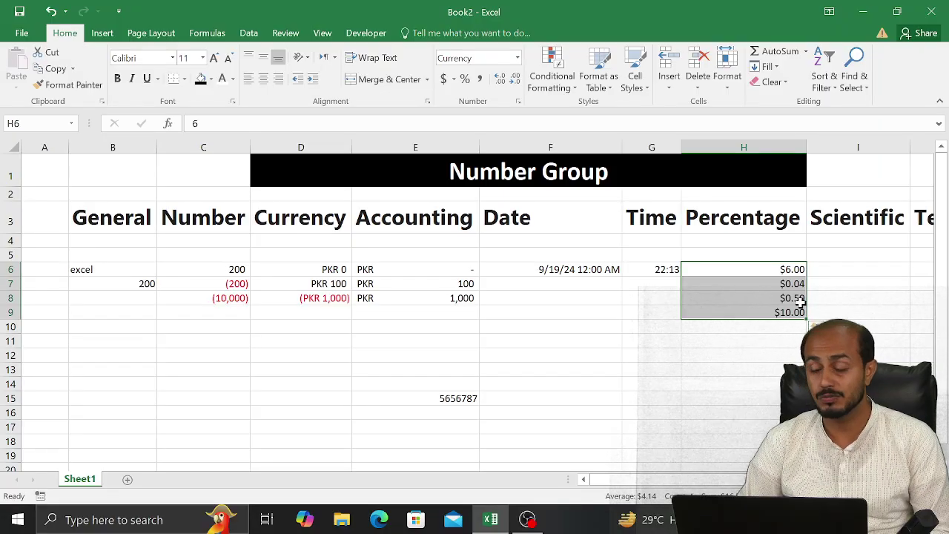
# Restore percentage format on H6:H9 and clear the values in H7 to H9
pyautogui.hotkey('ctrl', 'shift', '5')
pyautogui.click(803, 312)
pyautogui.press('Delete')
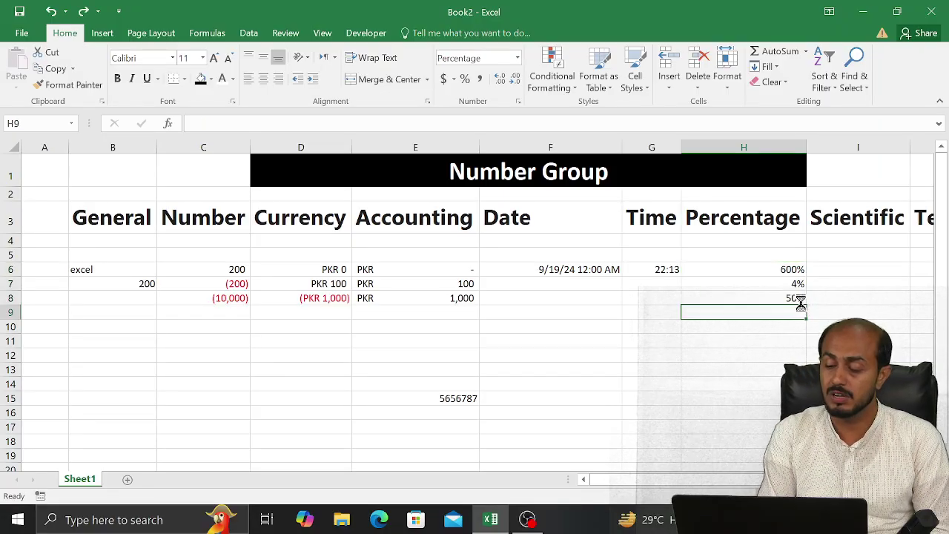
pyautogui.press('Up')
pyautogui.press('Delete')
pyautogui.press('Up')
pyautogui.press('Delete')
pyautogui.press('Down')
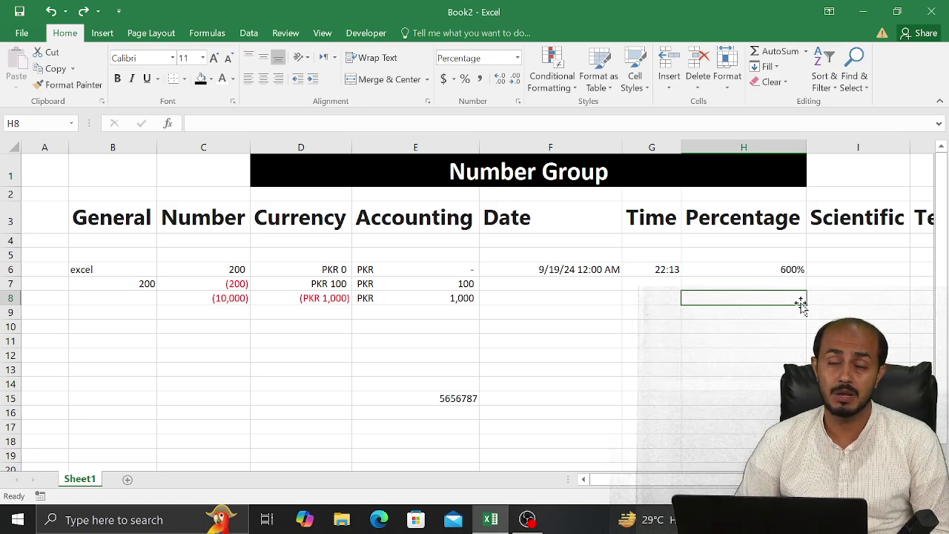
# Enter 4, 40 and 400 into H15, H16 and H17
pyautogui.press('Down')
pyautogui.press('Up')
pyautogui.press('Up')
pyautogui.press('Down')
pyautogui.press('Down')
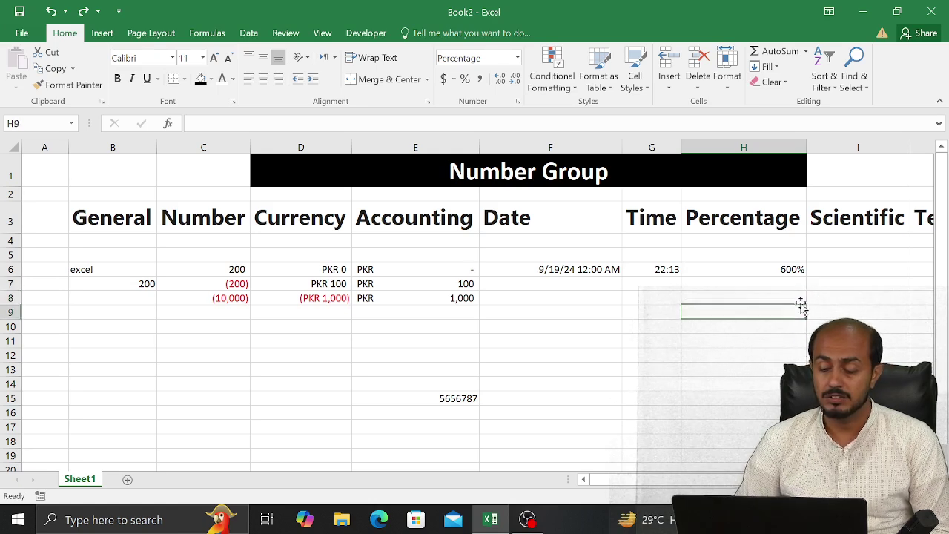
pyautogui.press('Down')
pyautogui.press('Down')
pyautogui.press('Down')
pyautogui.press('Down')
pyautogui.press('Down')
pyautogui.press('Down')
pyautogui.press('Down')
pyautogui.press('Up')
pyautogui.press('Up')
pyautogui.press('Left')
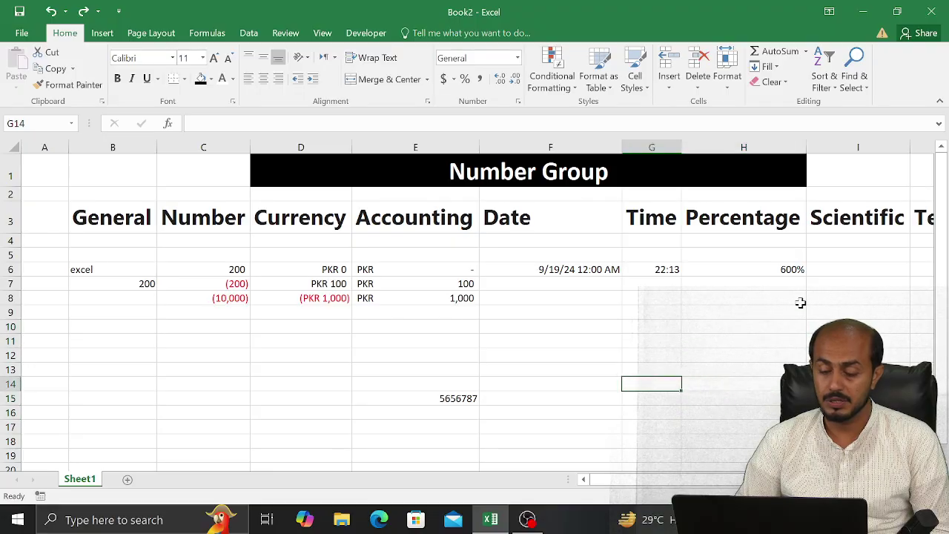
pyautogui.press('Left')
pyautogui.press('Down')
pyautogui.press('Right')
pyautogui.press('Right')
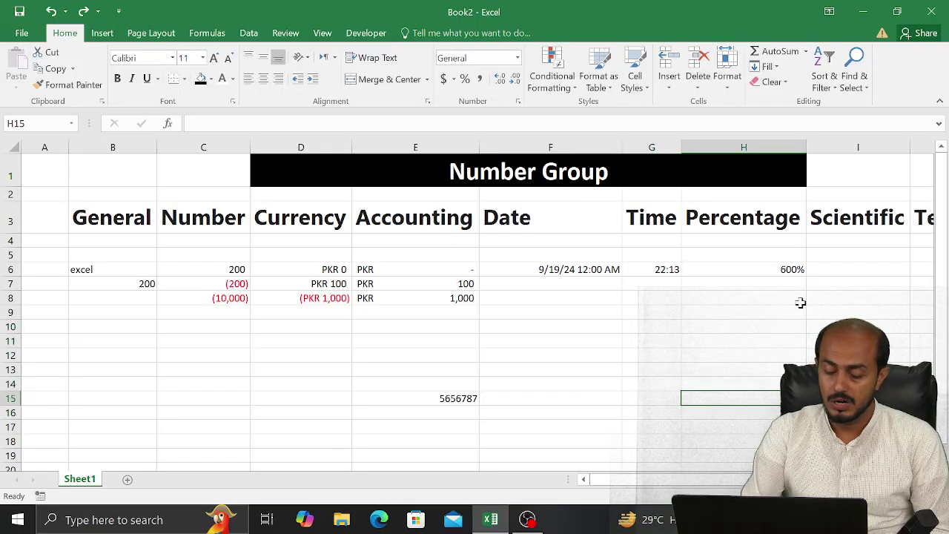
pyautogui.write('100')
pyautogui.press('Return')
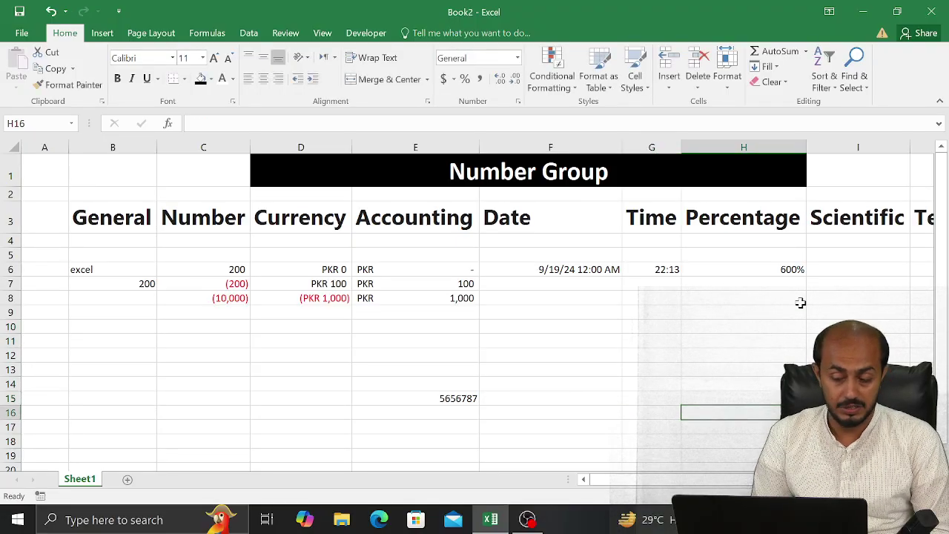
pyautogui.press('Up')
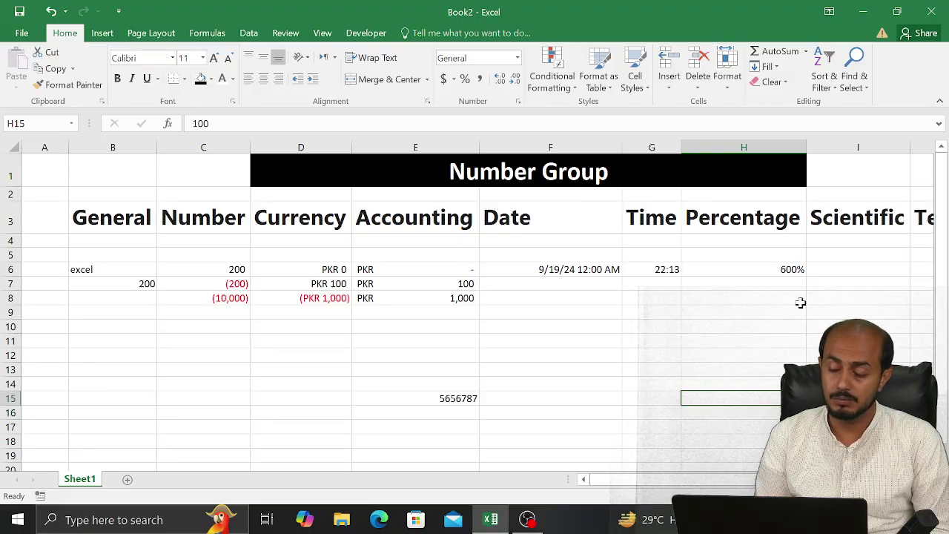
pyautogui.write('4')
pyautogui.press('Return')
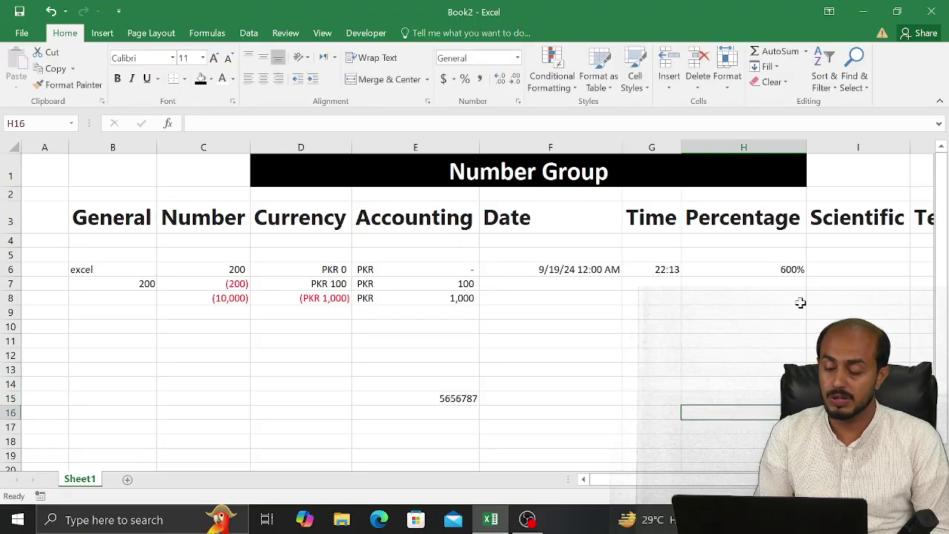
pyautogui.write('40')
pyautogui.press('Return')
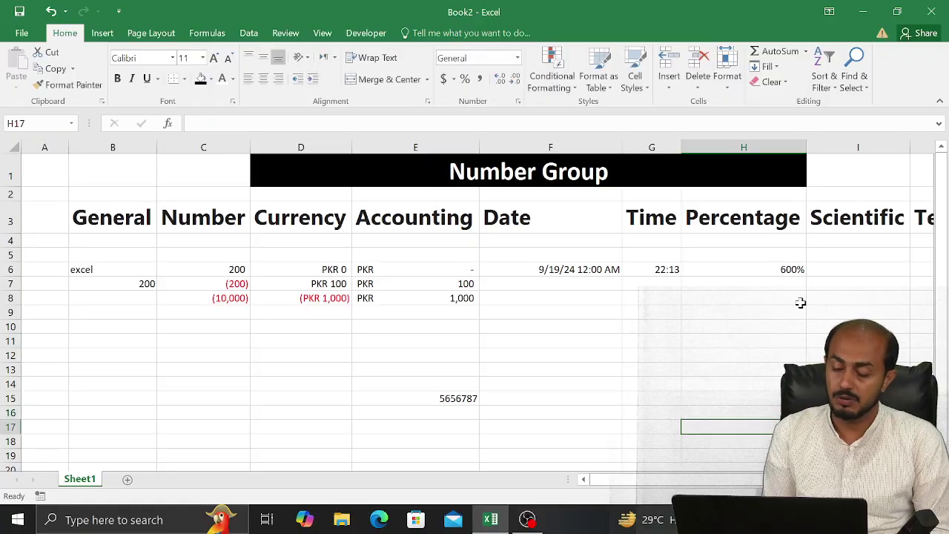
pyautogui.write('4')
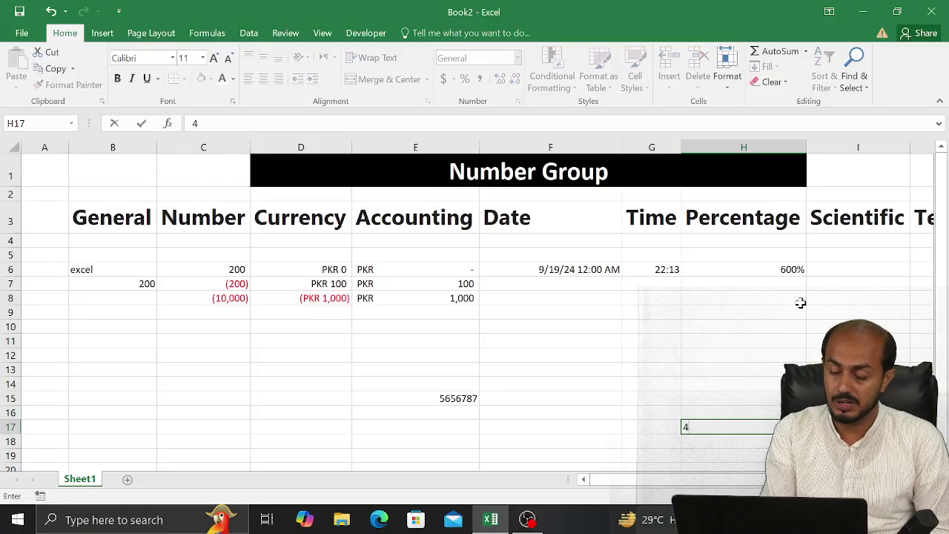
pyautogui.write('00')
pyautogui.press('Up')
pyautogui.press('Up')
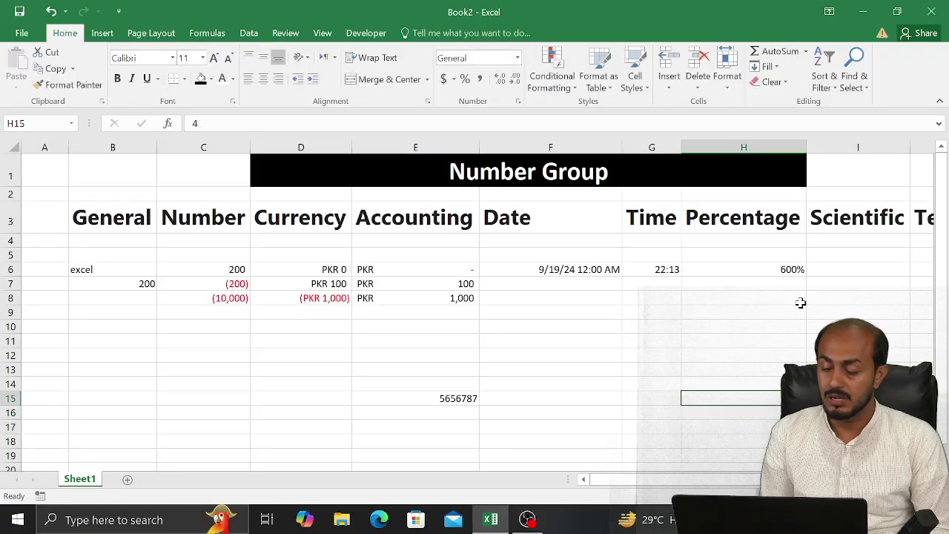
# Apply Percent Style to H15:H17 so they show 400%, 4000% and 40000%
pyautogui.hotkey('shift', 'Down')
pyautogui.hotkey('shift', 'Down')
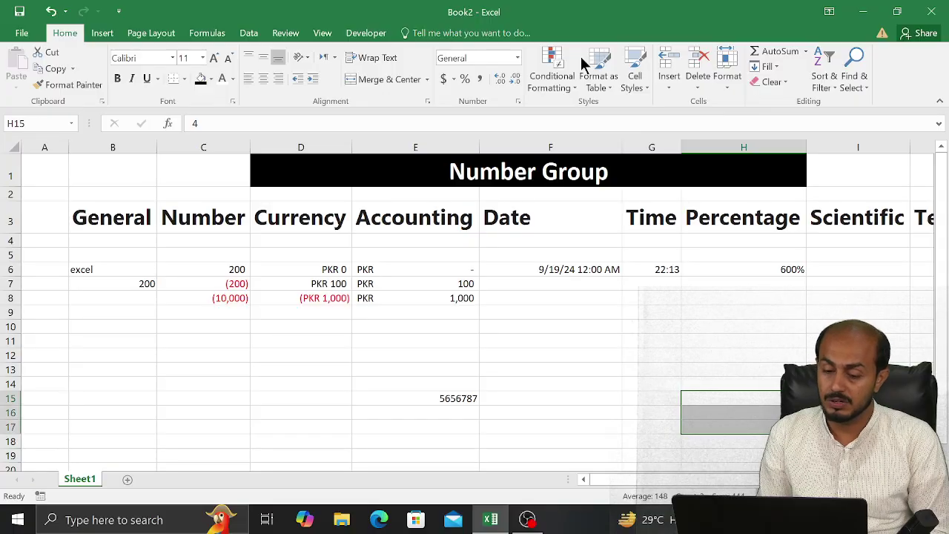
pyautogui.click(465, 80)
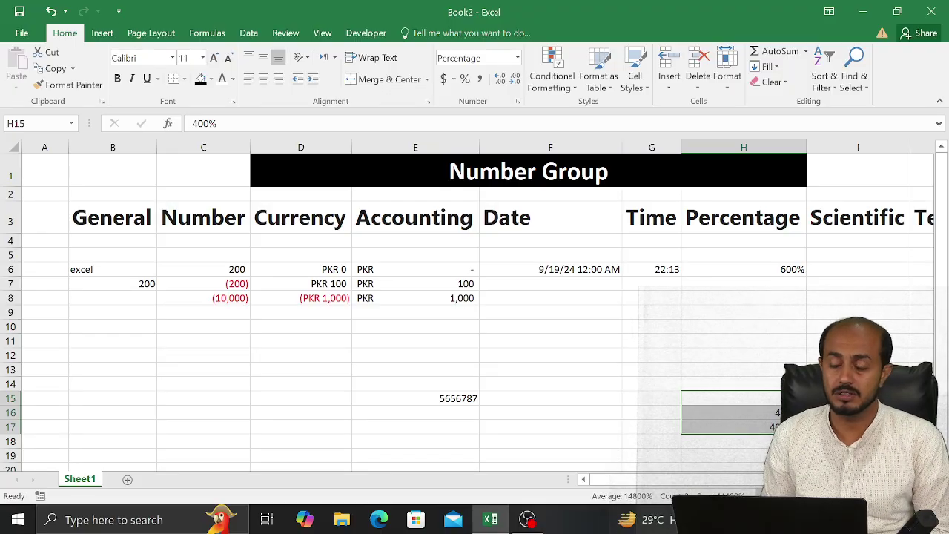
pyautogui.click(690, 410)
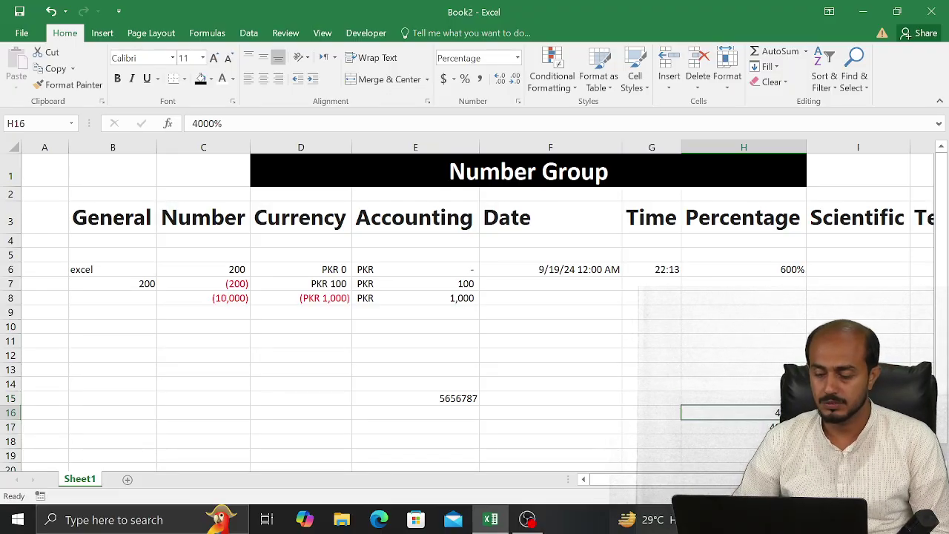
pyautogui.hscroll(4, 479, 311)
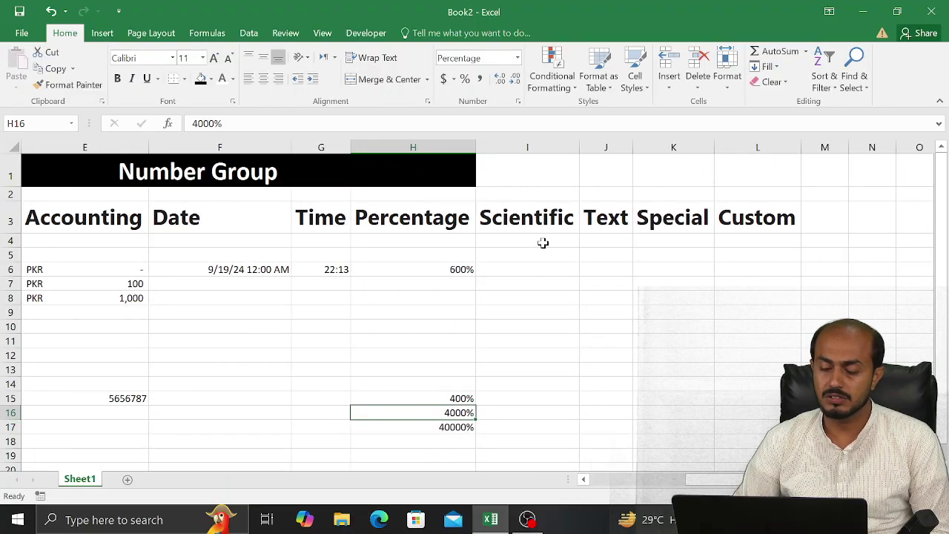
pyautogui.click(543, 243)
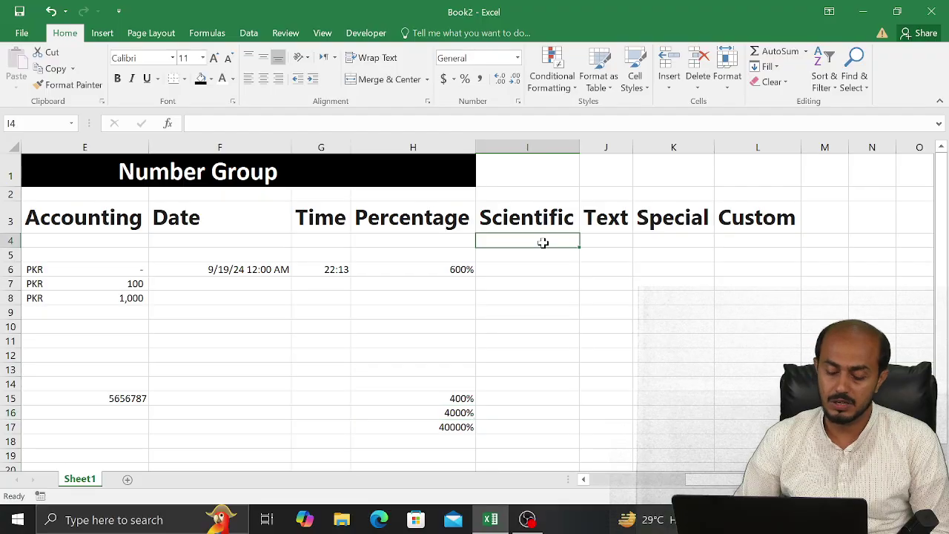
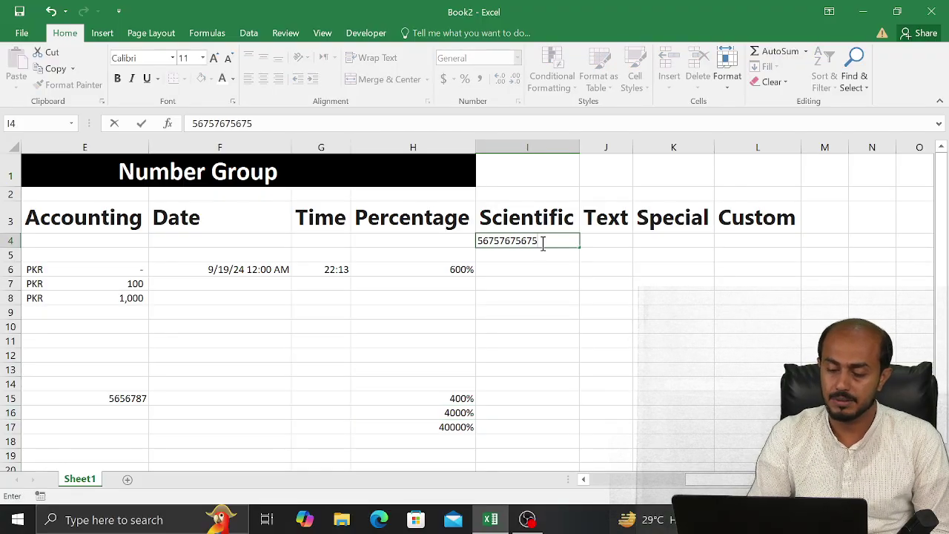
pyautogui.press('Return')
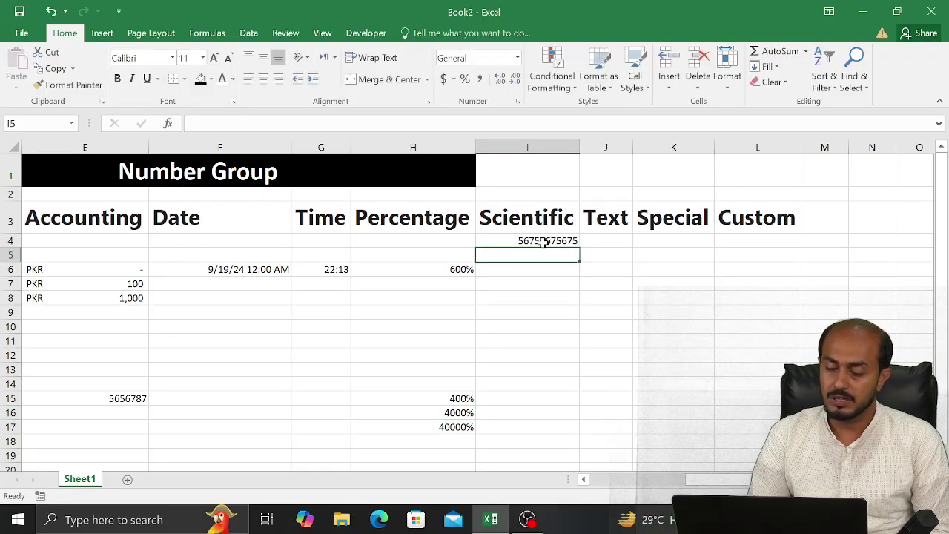
pyautogui.click(544, 242)
pyautogui.press('BackSpace')
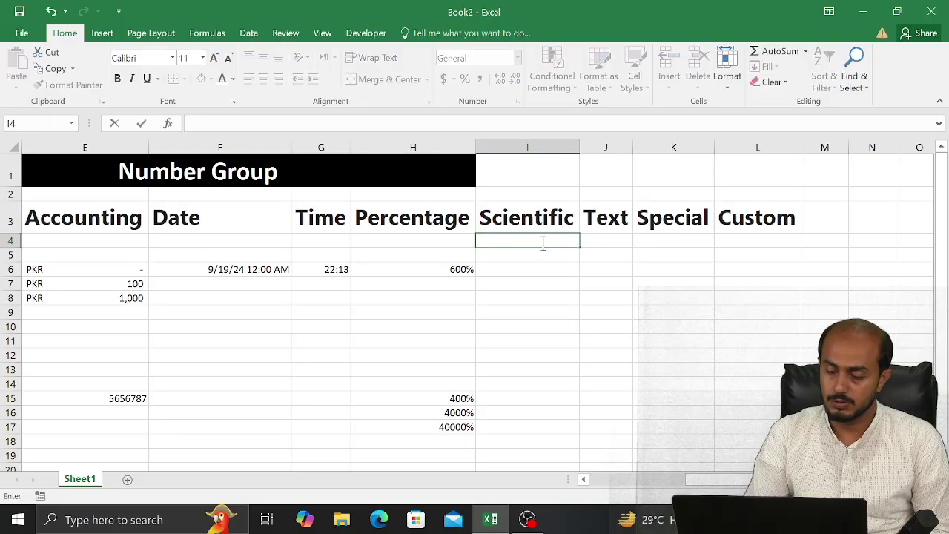
pyautogui.write('24224242424')
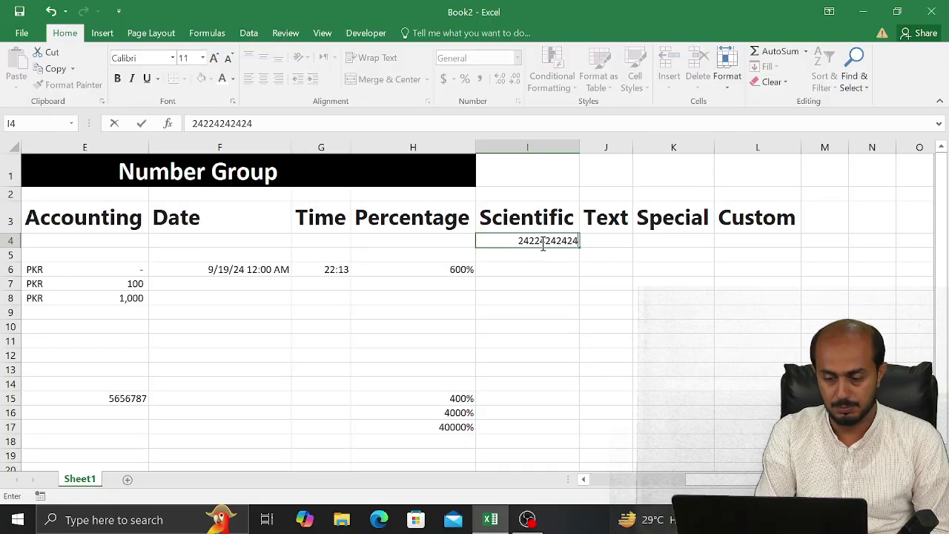
pyautogui.press('BackSpace')
pyautogui.press('BackSpace')
pyautogui.press('BackSpace')
pyautogui.press('BackSpace')
pyautogui.press('BackSpace')
pyautogui.press('BackSpace')
pyautogui.press('BackSpace')
pyautogui.press('BackSpace')
pyautogui.press('BackSpace')
pyautogui.press('BackSpace')
pyautogui.press('BackSpace')
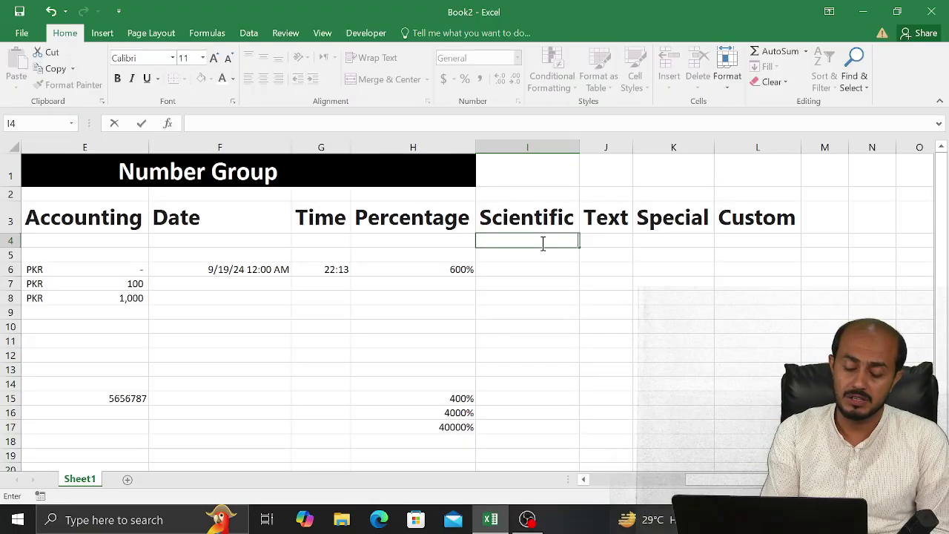
pyautogui.write('1111')
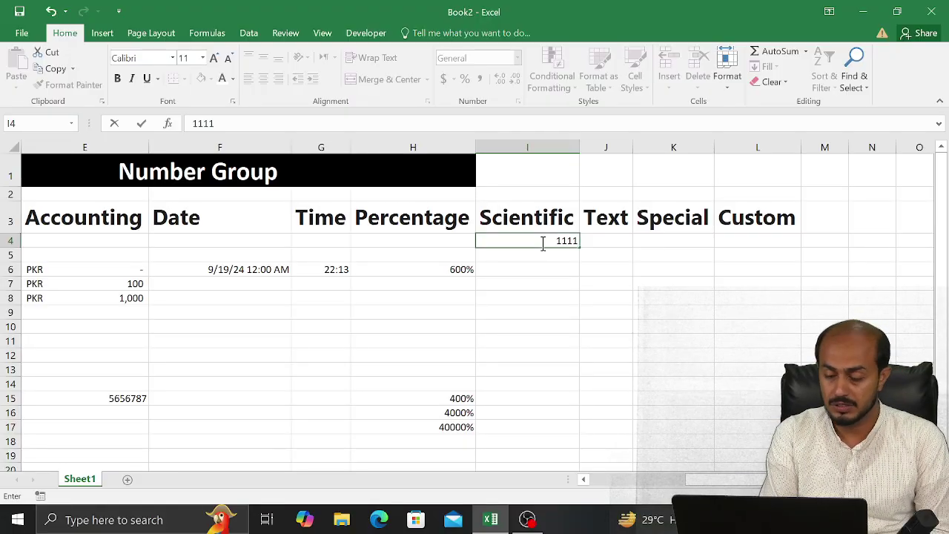
pyautogui.press('BackSpace')
pyautogui.press('BackSpace')
pyautogui.press('BackSpace')
pyautogui.press('BackSpace')
pyautogui.write('123')
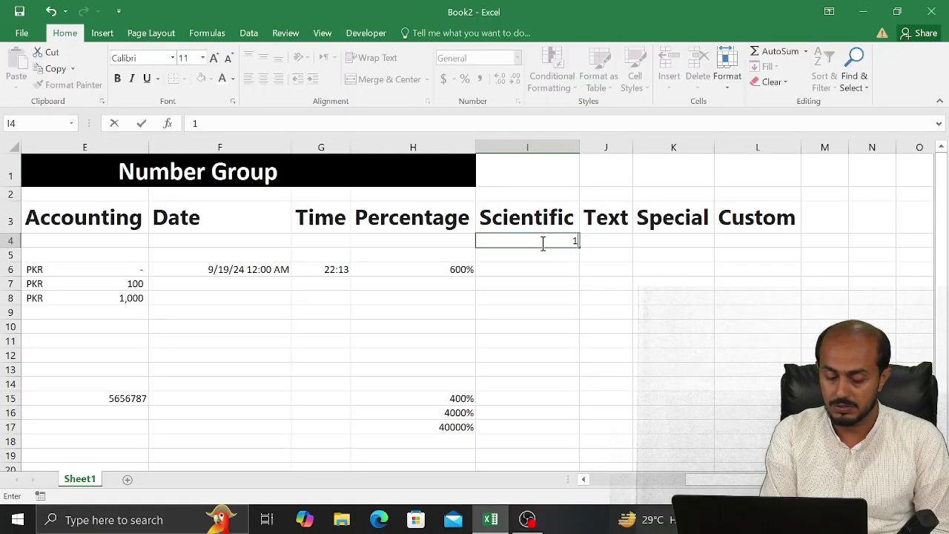
pyautogui.write('456789')
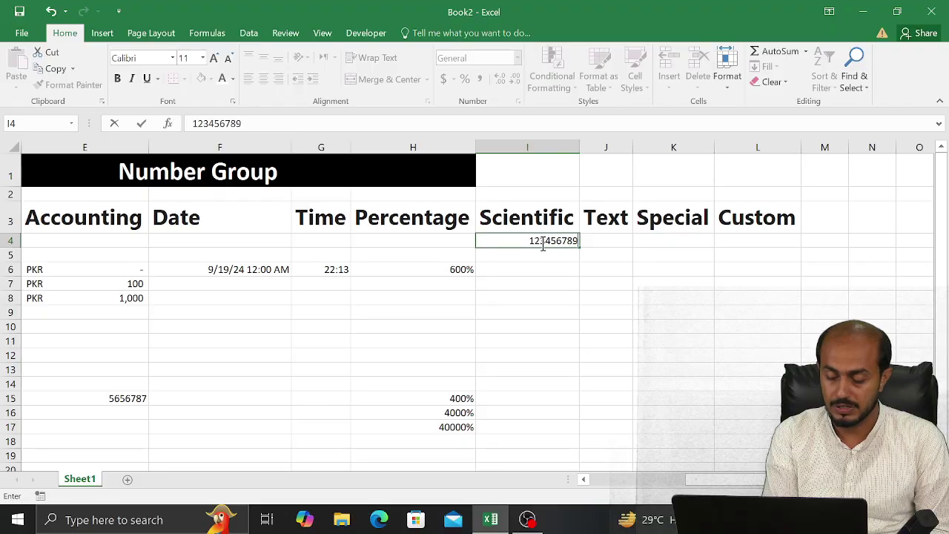
pyautogui.write('0')
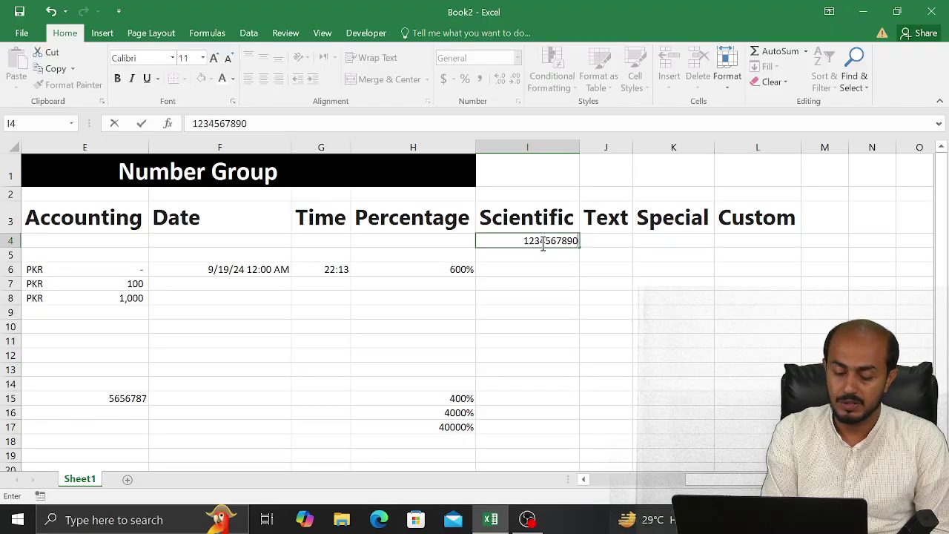
pyautogui.write('12')
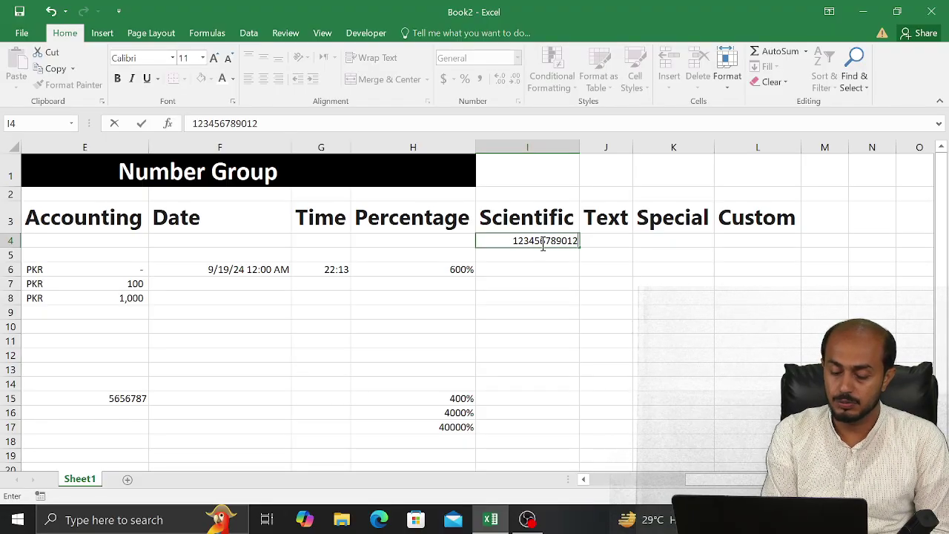
pyautogui.press('Return')
pyautogui.click(543, 243)
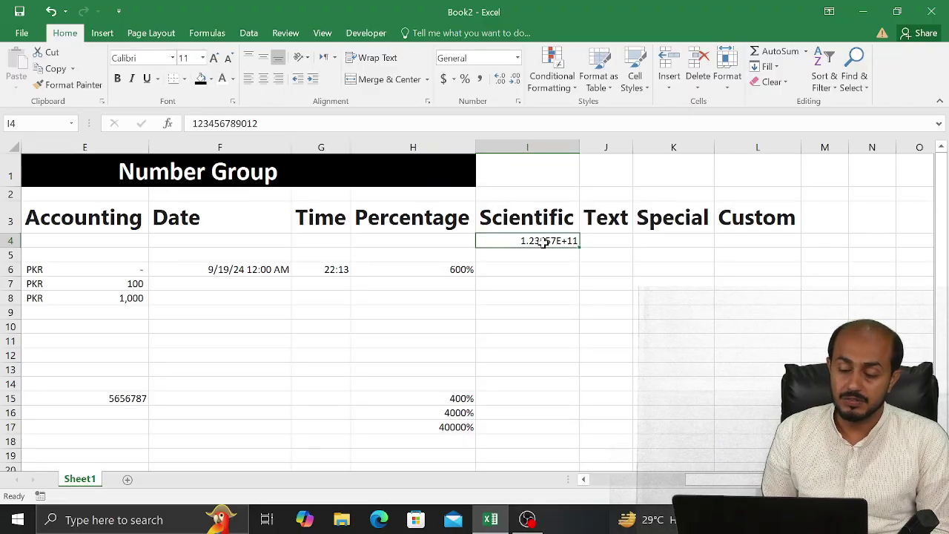
pyautogui.doubleClick(544, 243)
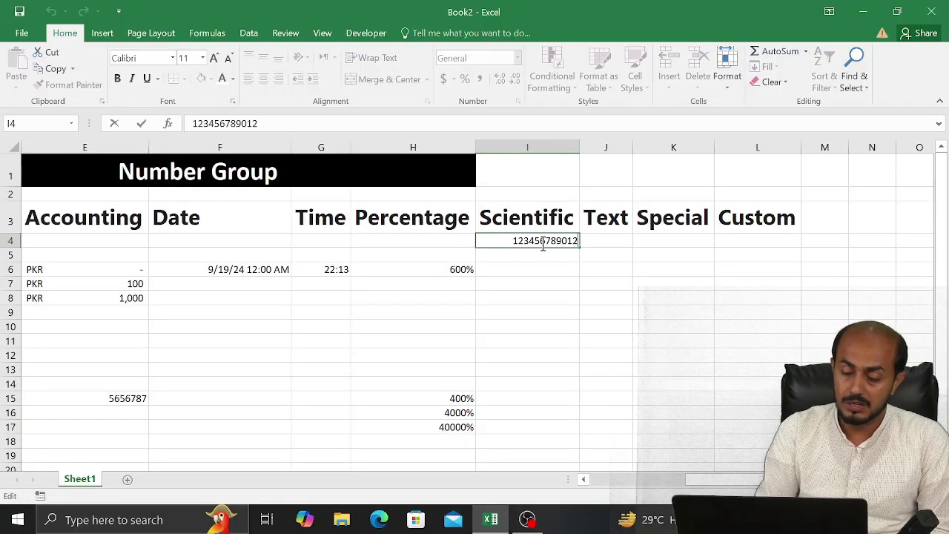
pyautogui.write('34567')
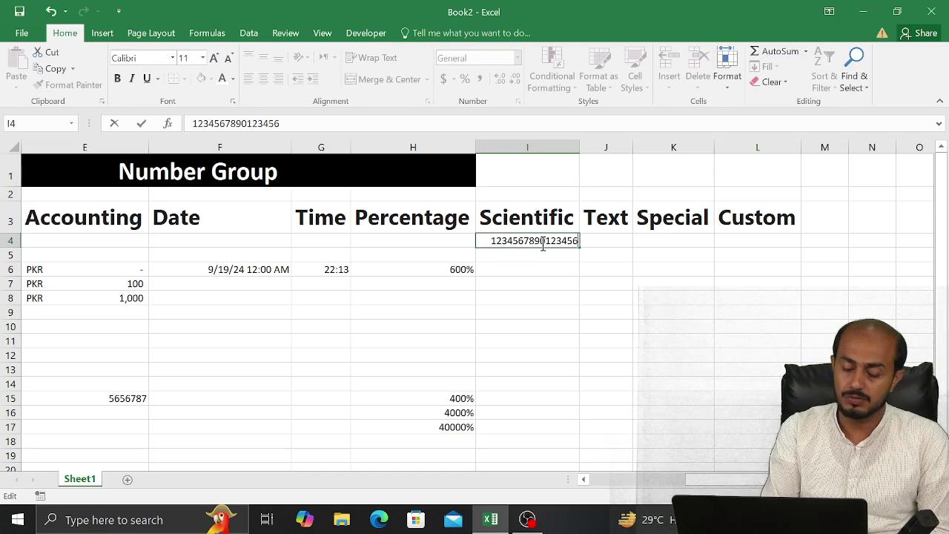
pyautogui.press('Return')
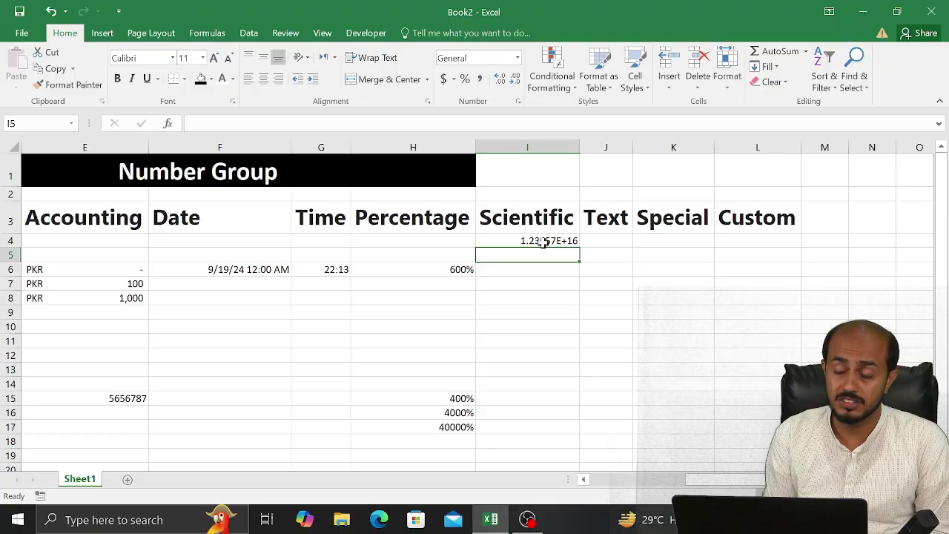
pyautogui.write('4')
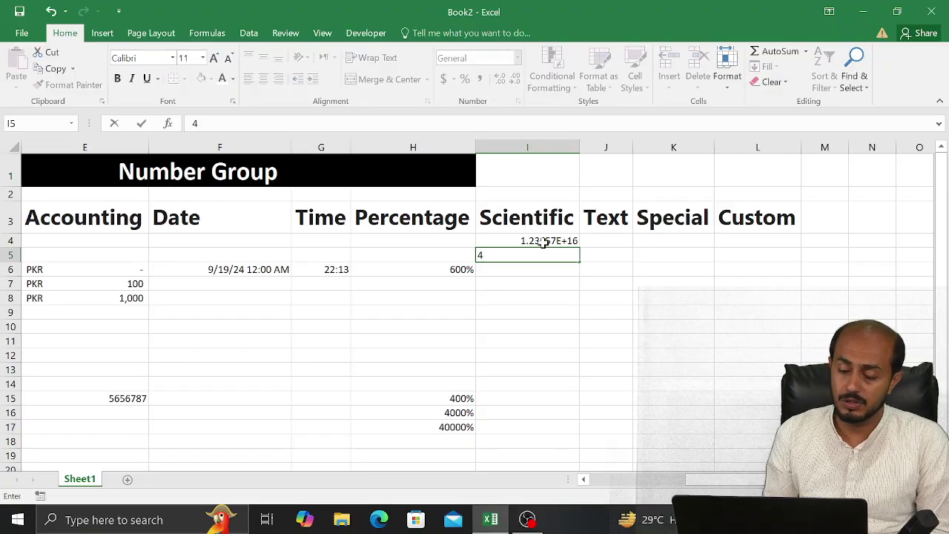
pyautogui.press('Return')
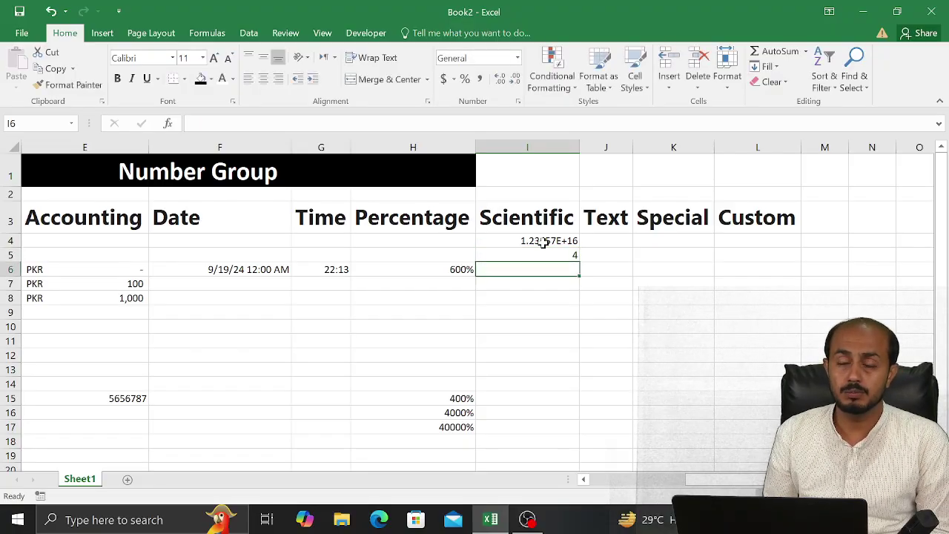
pyautogui.press('Up')
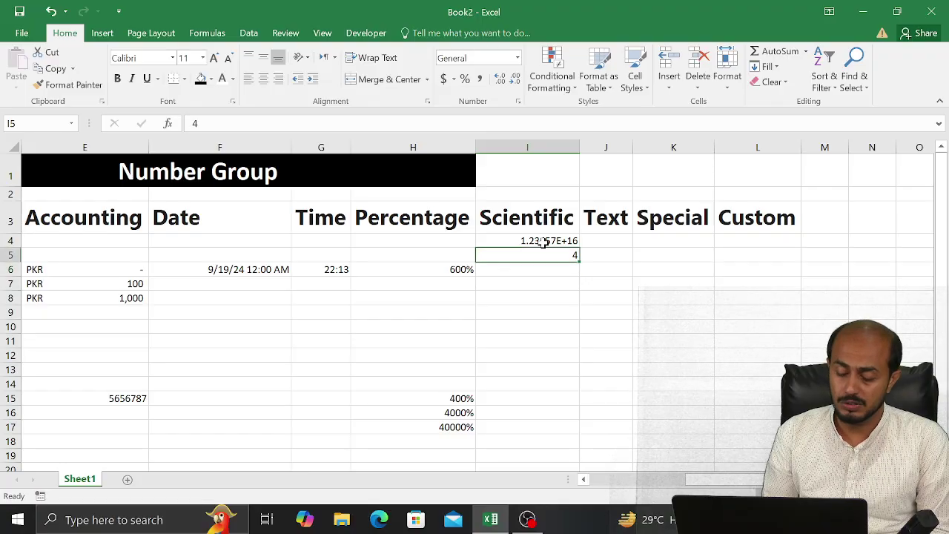
pyautogui.write('123456')
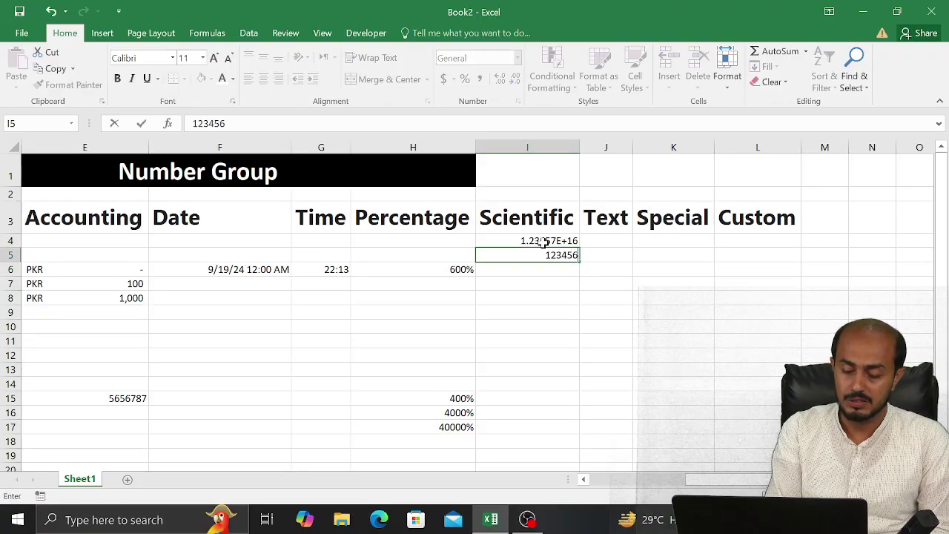
pyautogui.write('789')
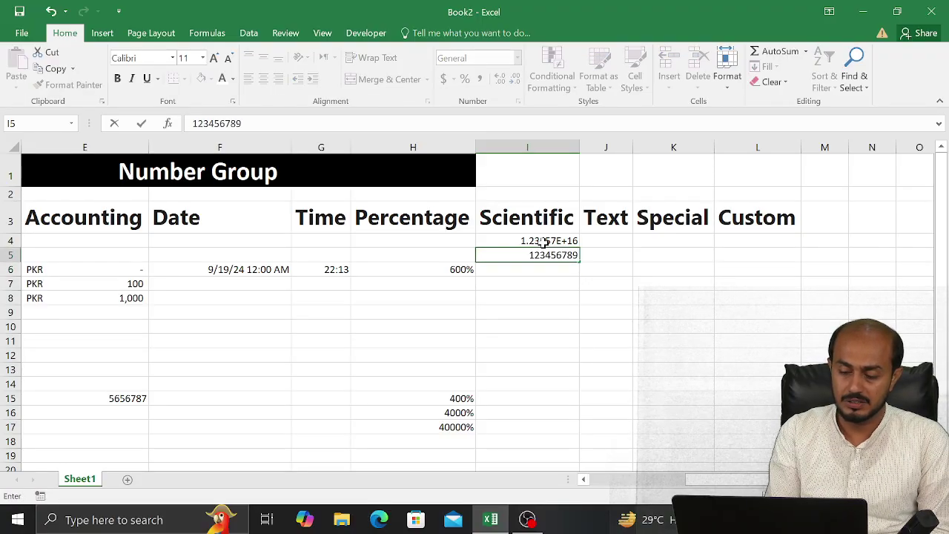
pyautogui.write('0')
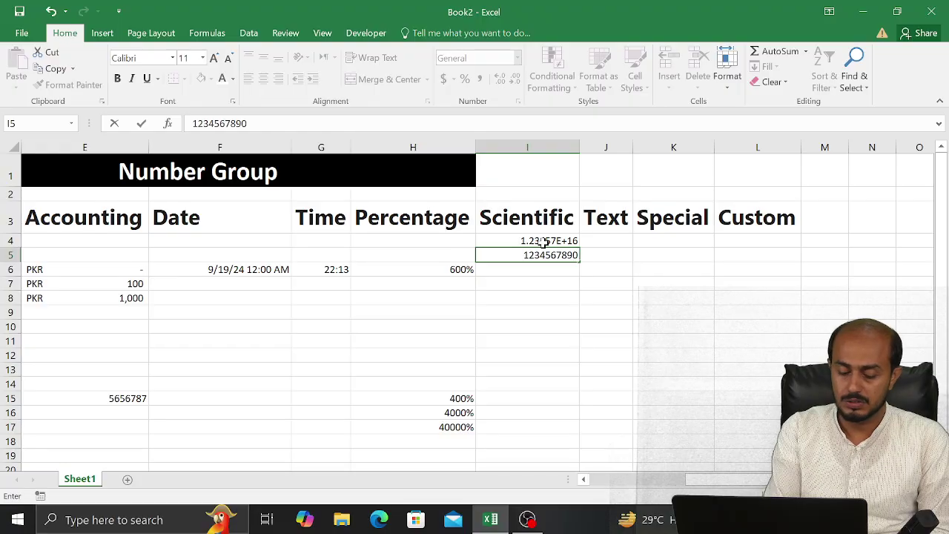
pyautogui.write('1')
pyautogui.press('Return')
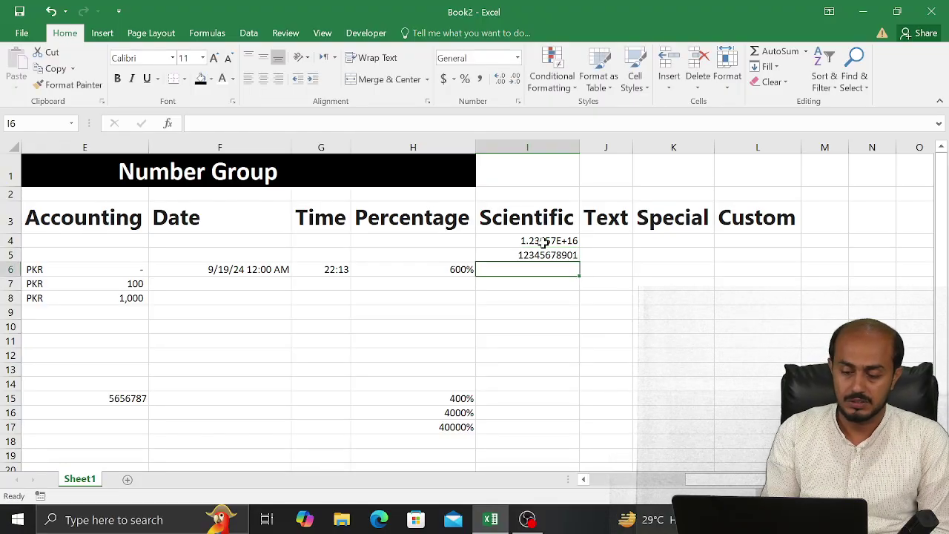
pyautogui.write('1234')
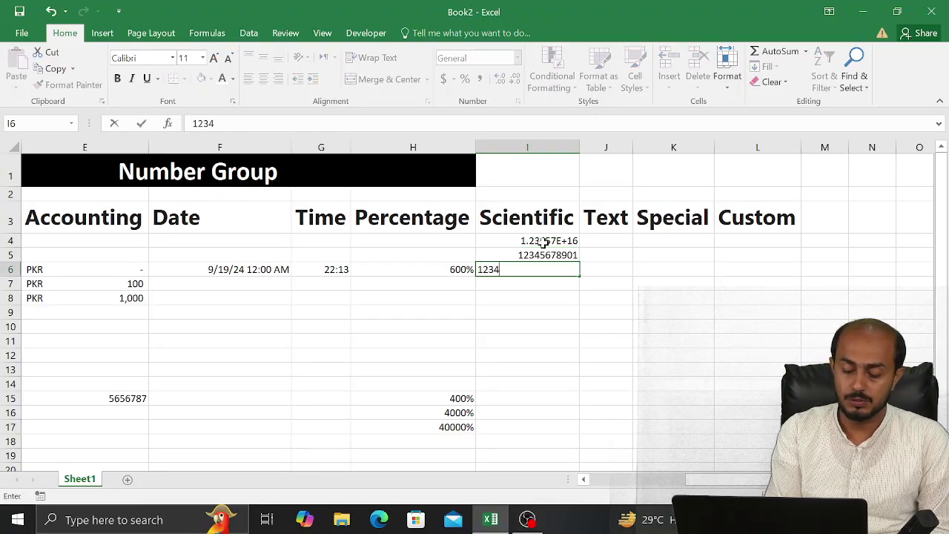
pyautogui.write('567890')
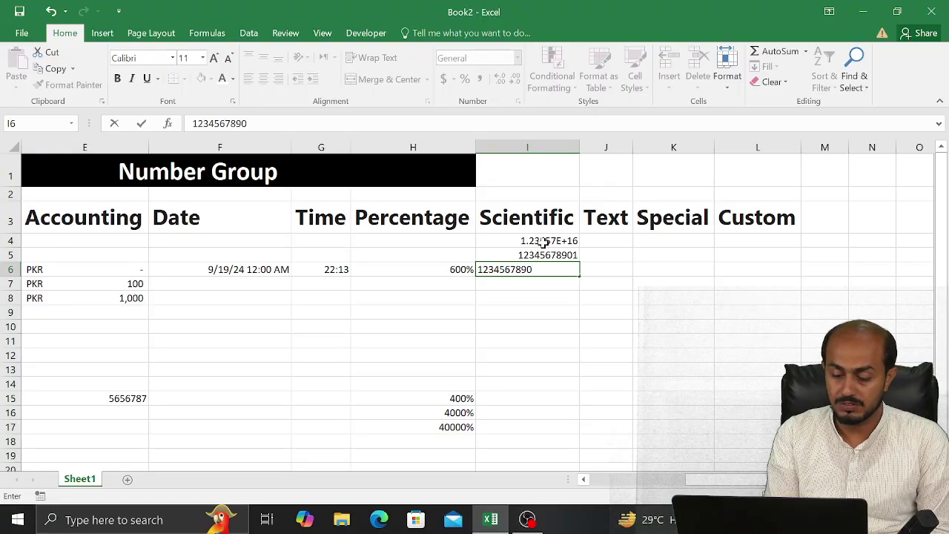
pyautogui.write('1')
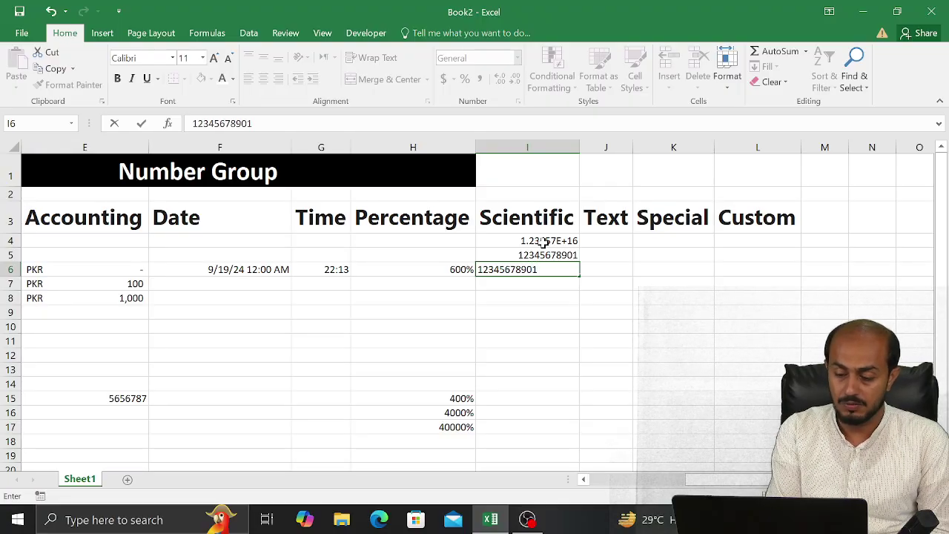
pyautogui.write('23')
pyautogui.press('Return')
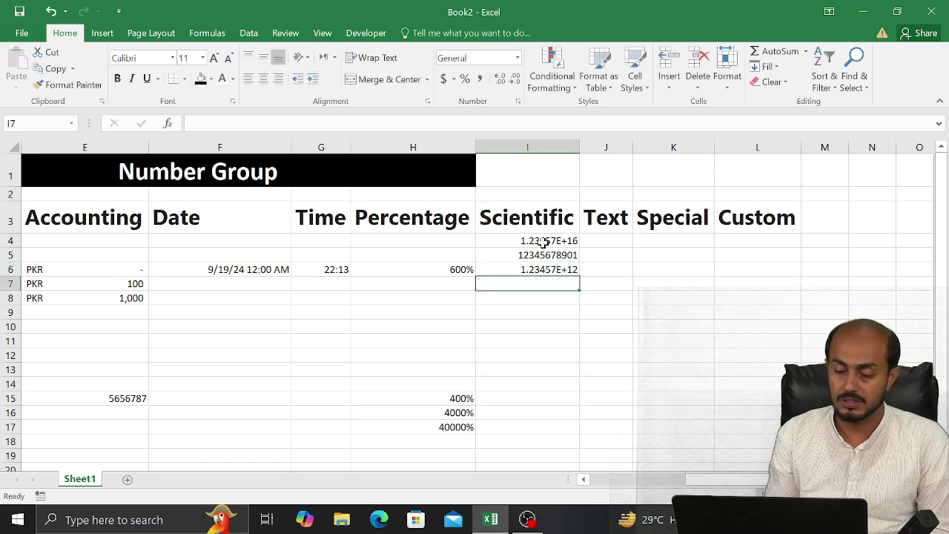
# Enter 88 in I7 and select the four Scientific samples I4:I7
pyautogui.press('Up')
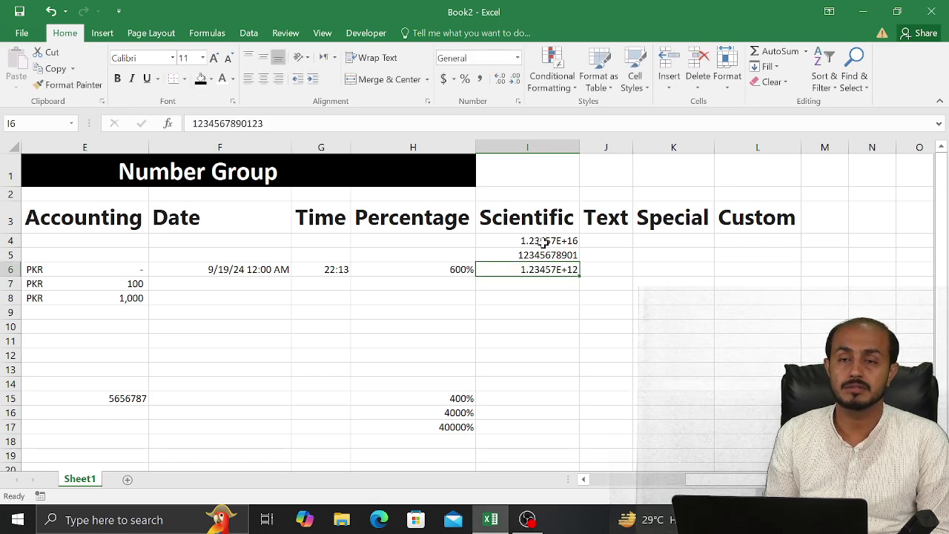
pyautogui.press('Down')
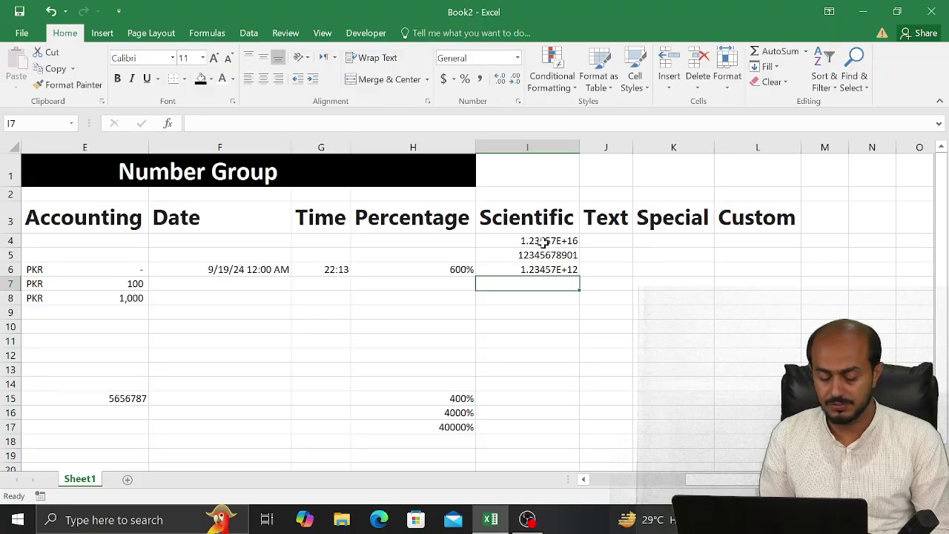
pyautogui.press('Up')
pyautogui.press('Down')
pyautogui.write('88')
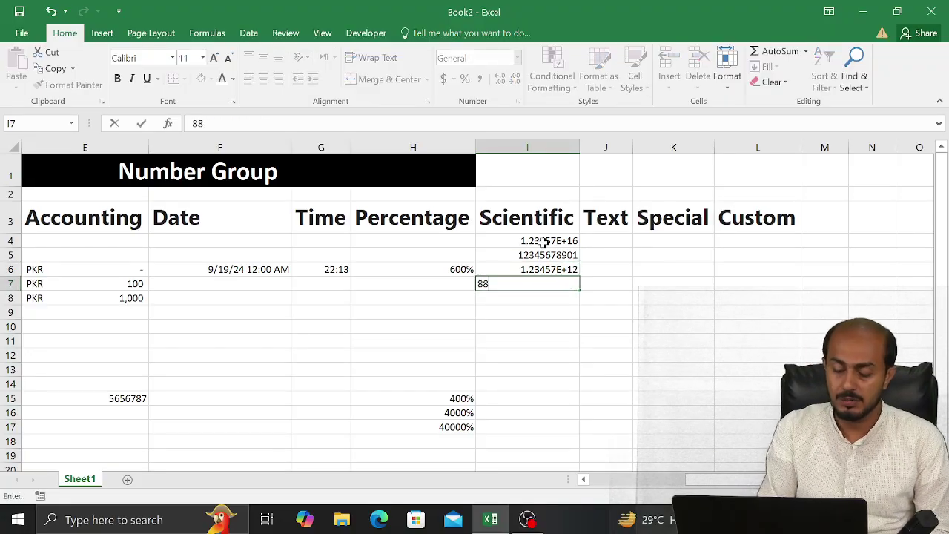
pyautogui.press('Return')
pyautogui.press('Up')
pyautogui.press('Up')
pyautogui.press('Up')
pyautogui.press('Up')
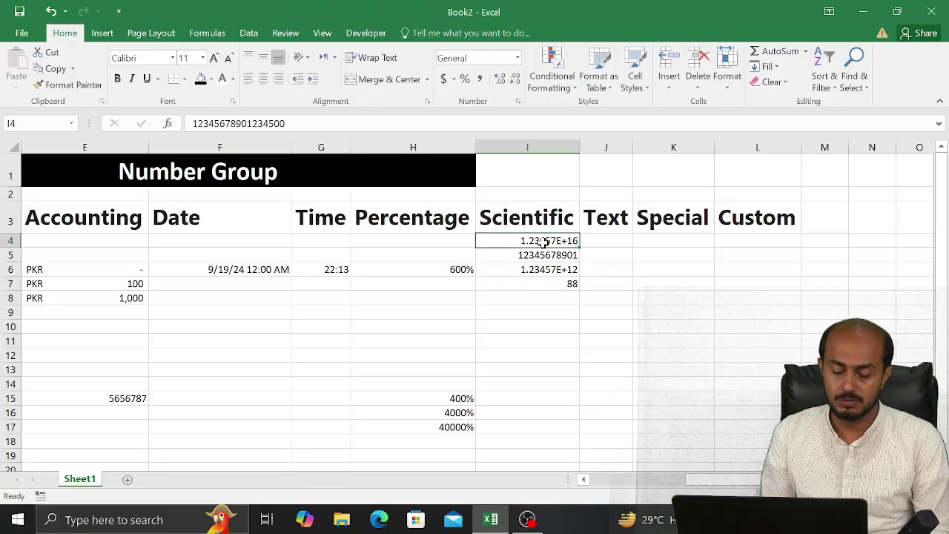
pyautogui.hotkey('shift', 'Down')
pyautogui.hotkey('shift', 'Down')
pyautogui.hotkey('shift', 'Down')
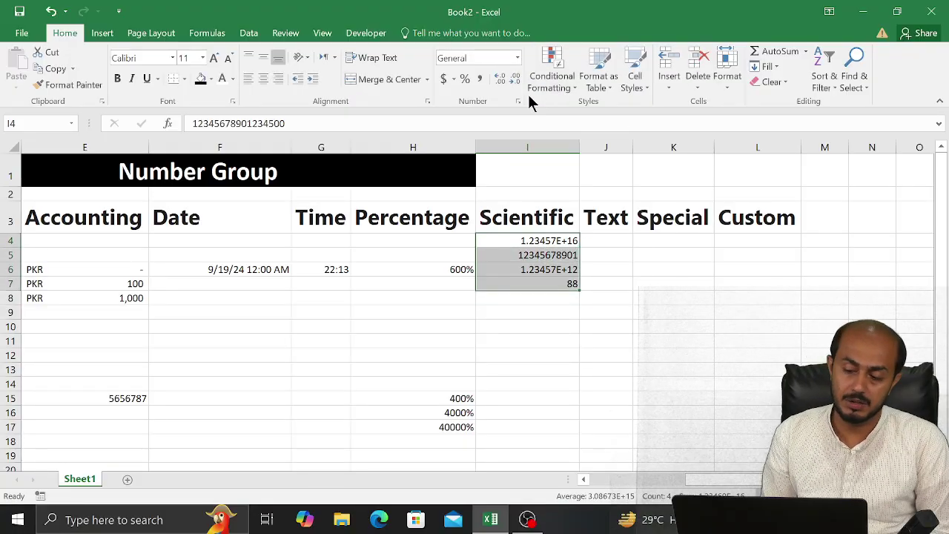
# Apply Scientific format with 0 decimals to I4:I7, giving 1.E+16, 1.E+10, 1.E+12, 9.E+01
pyautogui.click(518, 102)
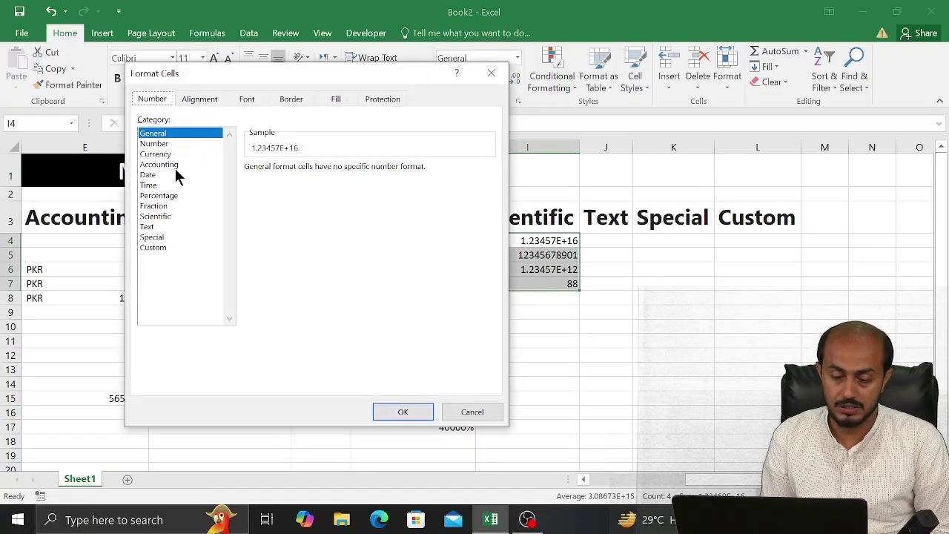
pyautogui.click(144, 218)
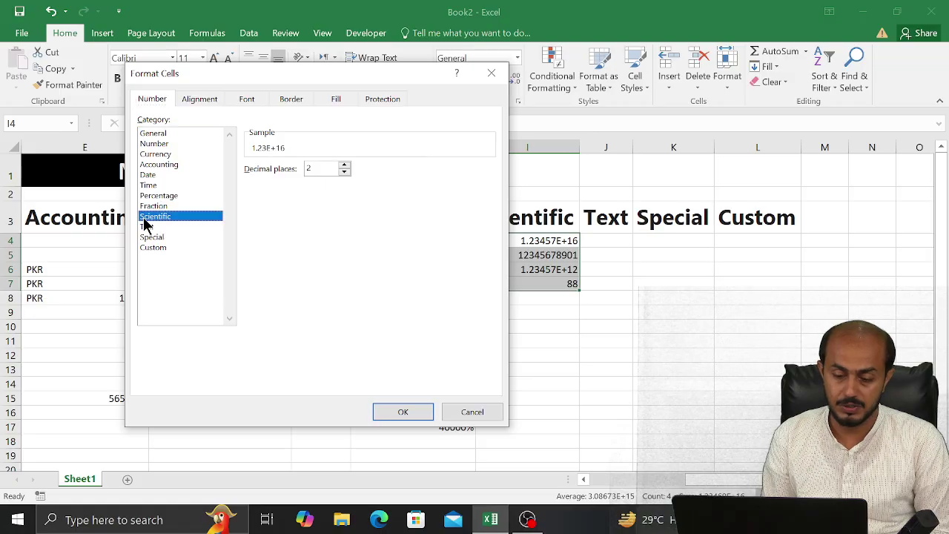
pyautogui.press('Tab')
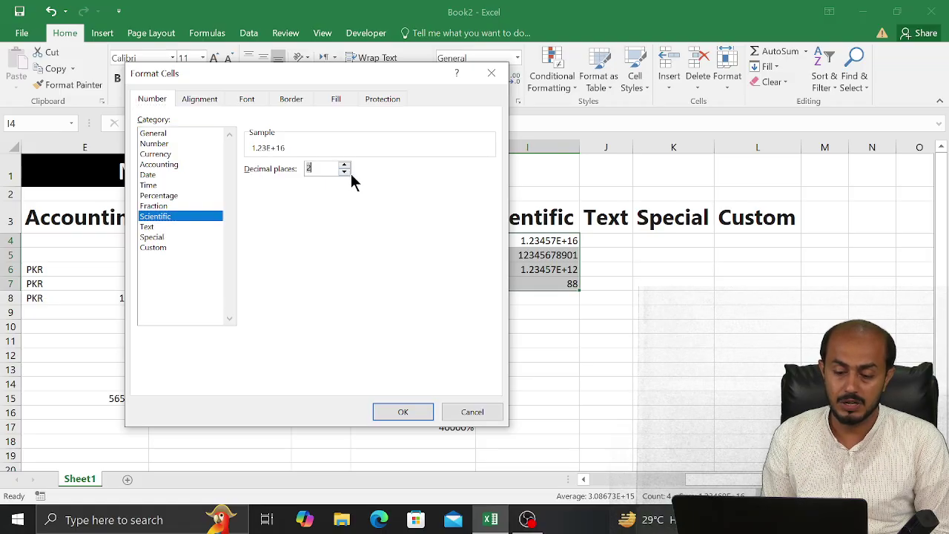
pyautogui.click(346, 172)
pyautogui.click(345, 172)
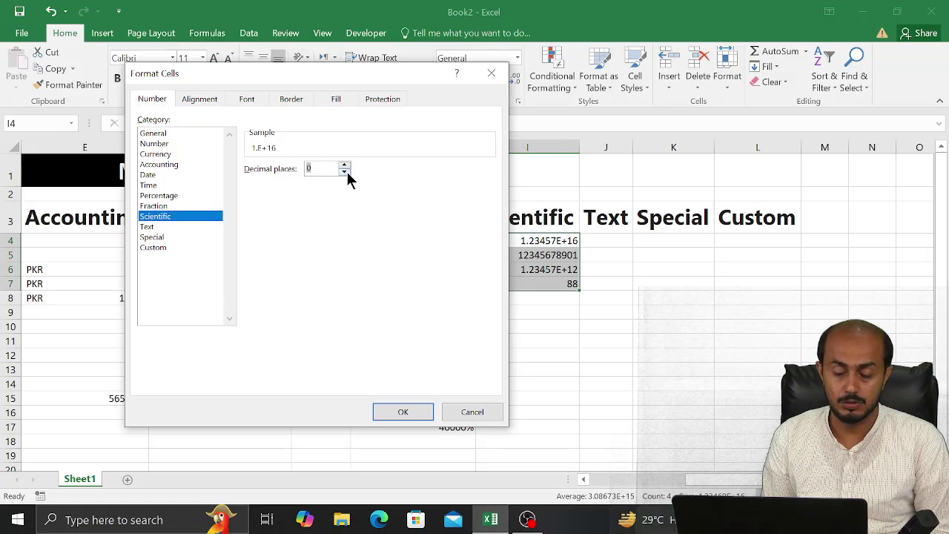
pyautogui.click(399, 411)
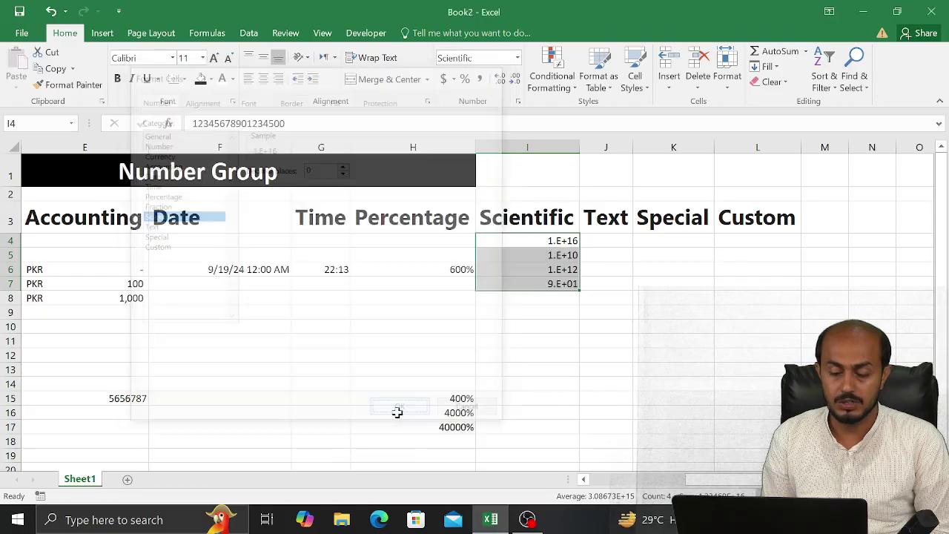
pyautogui.click(657, 255)
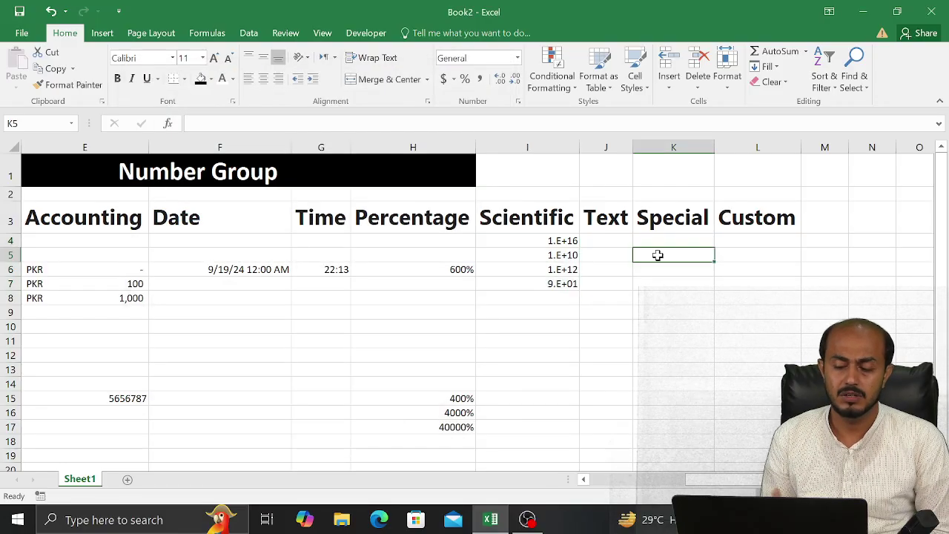
pyautogui.press('Left')
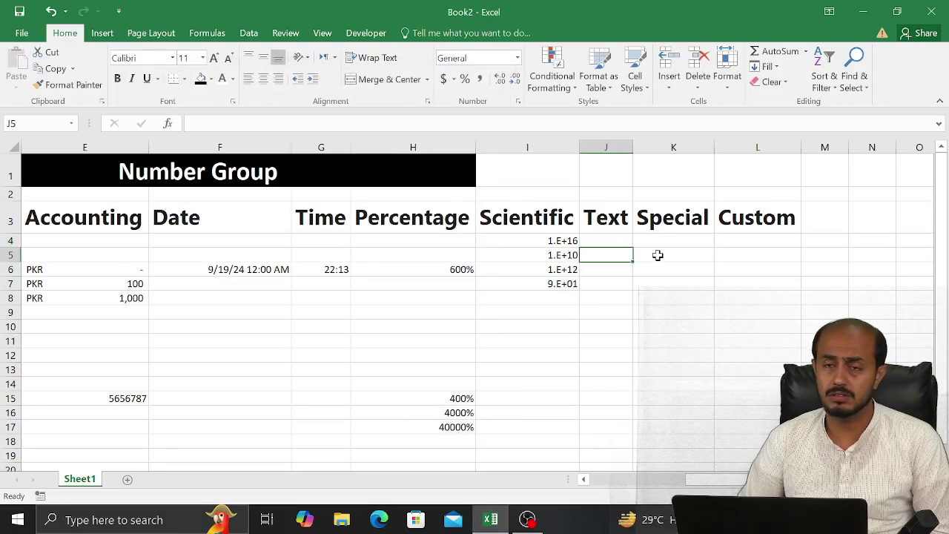
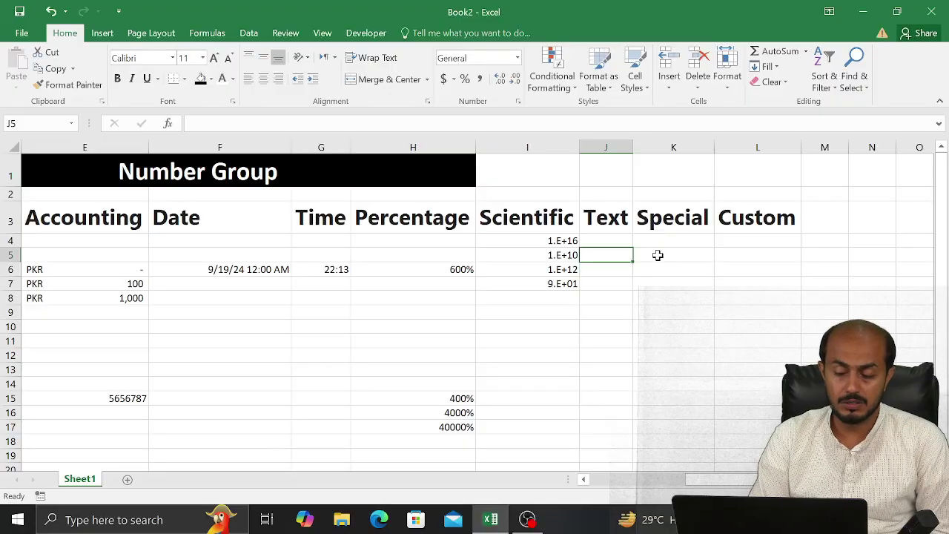
# Test the entries uyuy and 7867 in J5, then clear J5 again
pyautogui.write('uyuy')
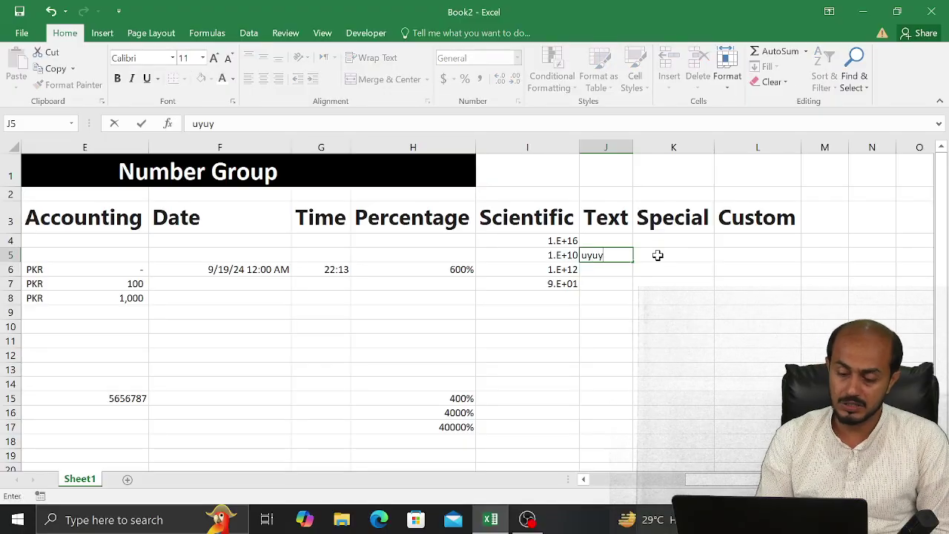
pyautogui.press('Return')
pyautogui.press('Up')
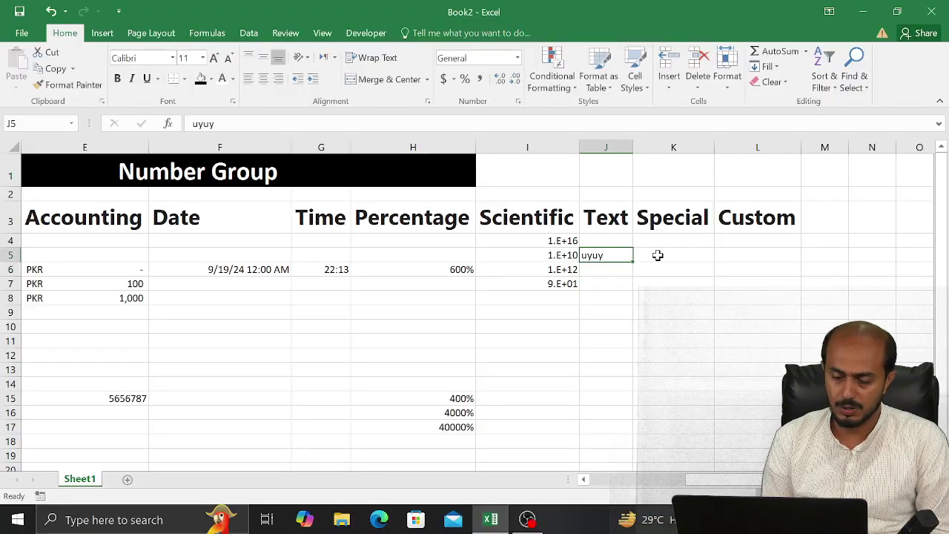
pyautogui.write('7867')
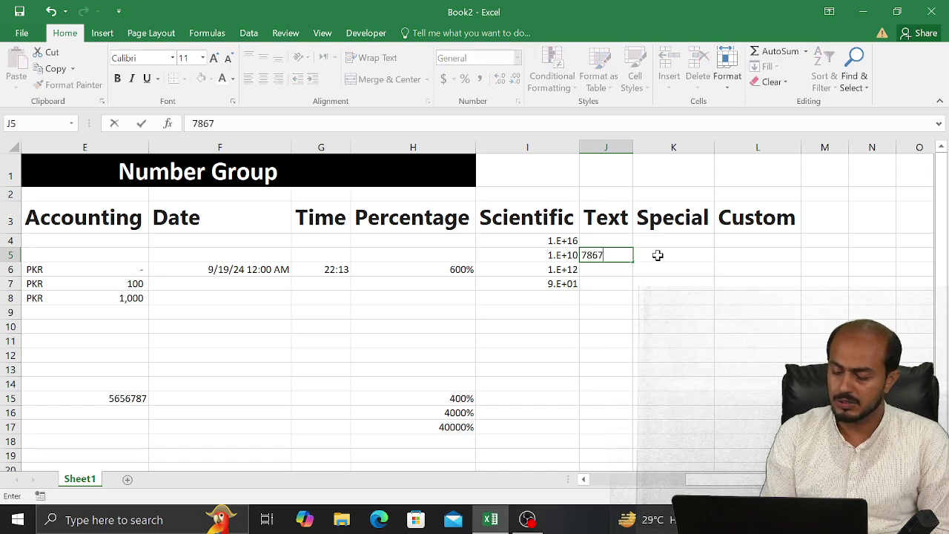
pyautogui.press('Return')
pyautogui.press('Up')
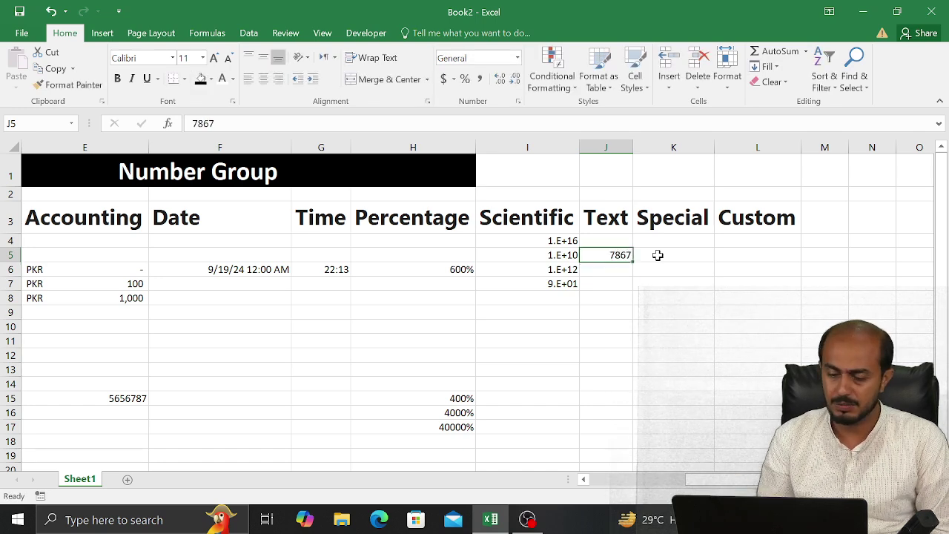
pyautogui.press('Delete')
# Apply the Text number format to the empty cells J4:J7
pyautogui.press('Up')
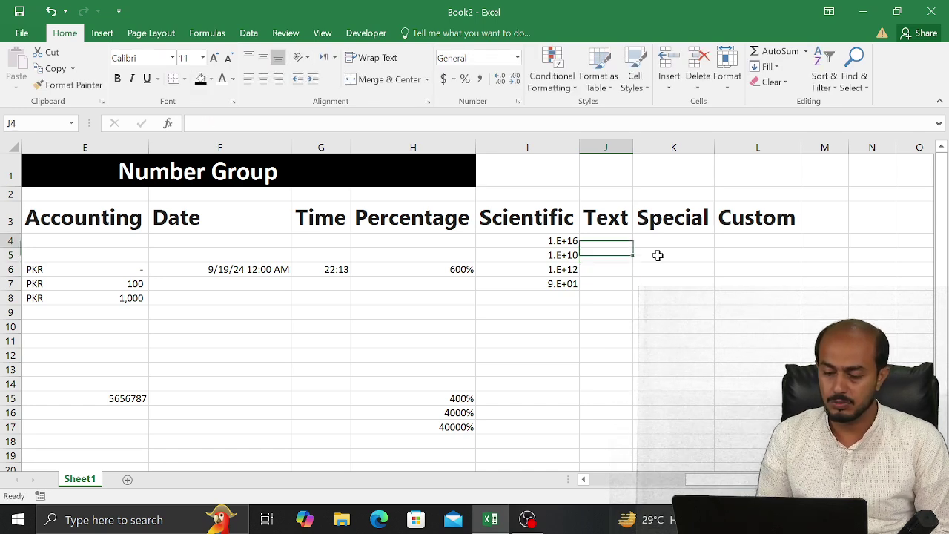
pyautogui.hotkey('shift', 'Down')
pyautogui.hotkey('shift', 'Down')
pyautogui.hotkey('shift', 'Down')
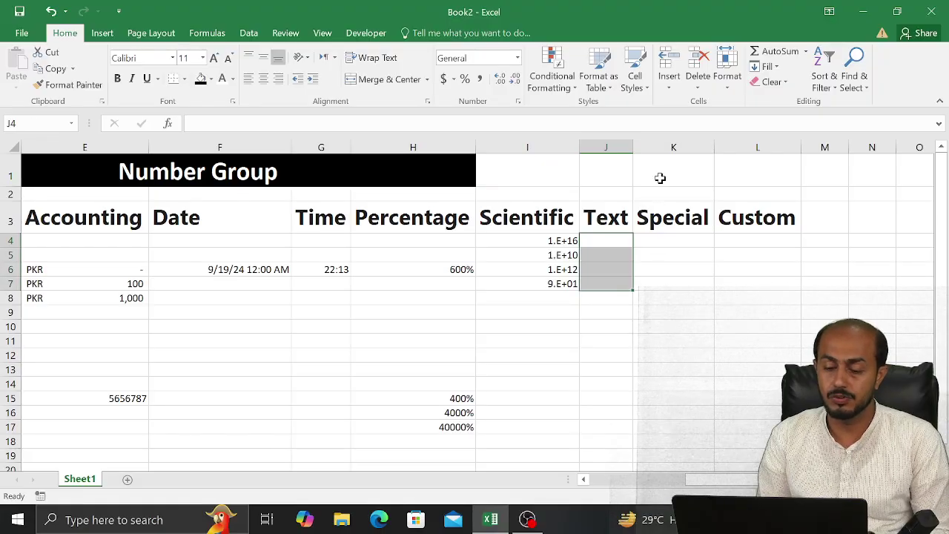
pyautogui.click(519, 102)
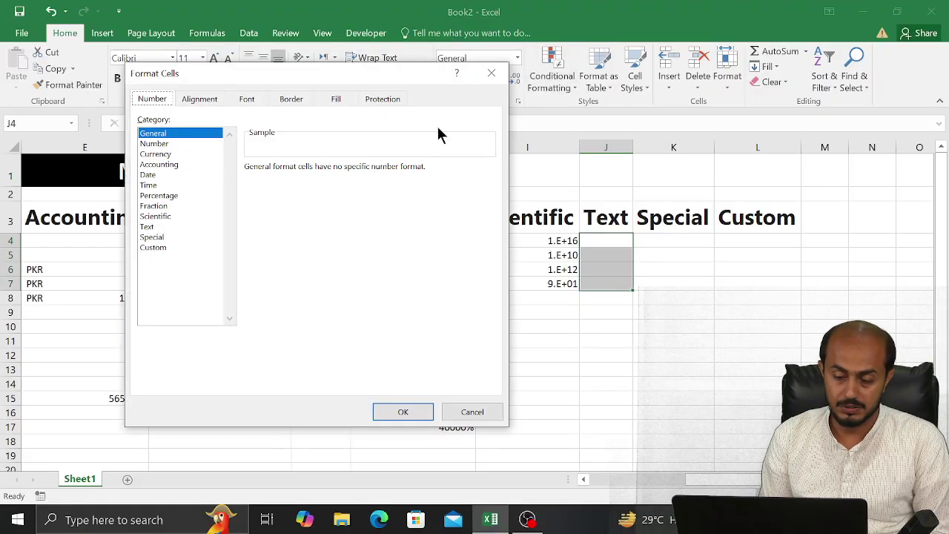
pyautogui.click(152, 227)
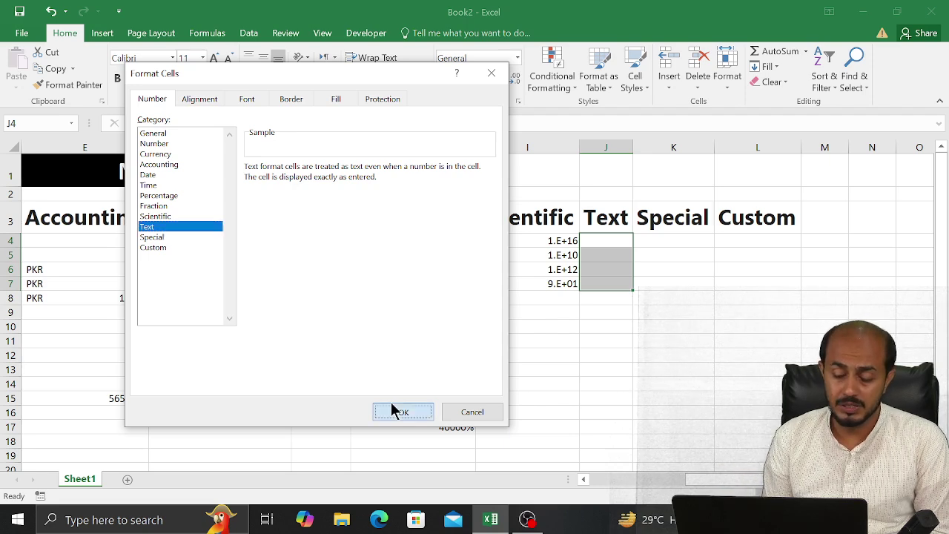
pyautogui.click(392, 407)
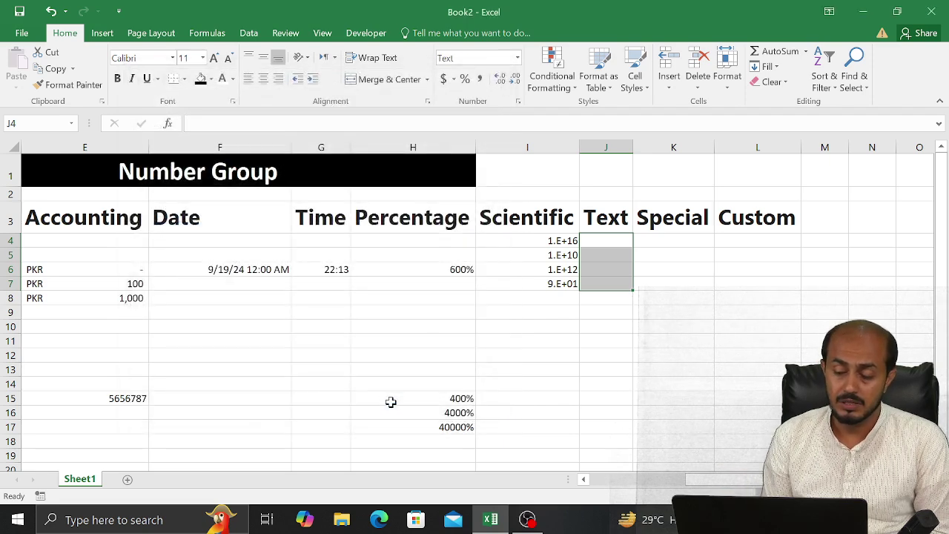
# Enter ry in J5 and 666 in J6, leaving 666 stored as left-aligned text
pyautogui.click(596, 254)
pyautogui.write('ry')
pyautogui.press('Return')
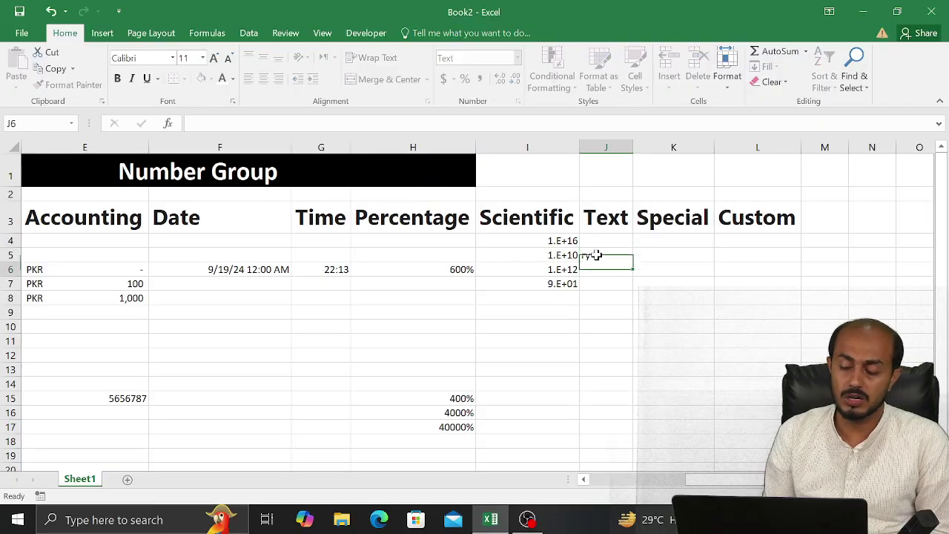
pyautogui.press('Up')
pyautogui.press('Up')
pyautogui.press('Down')
pyautogui.press('Down')
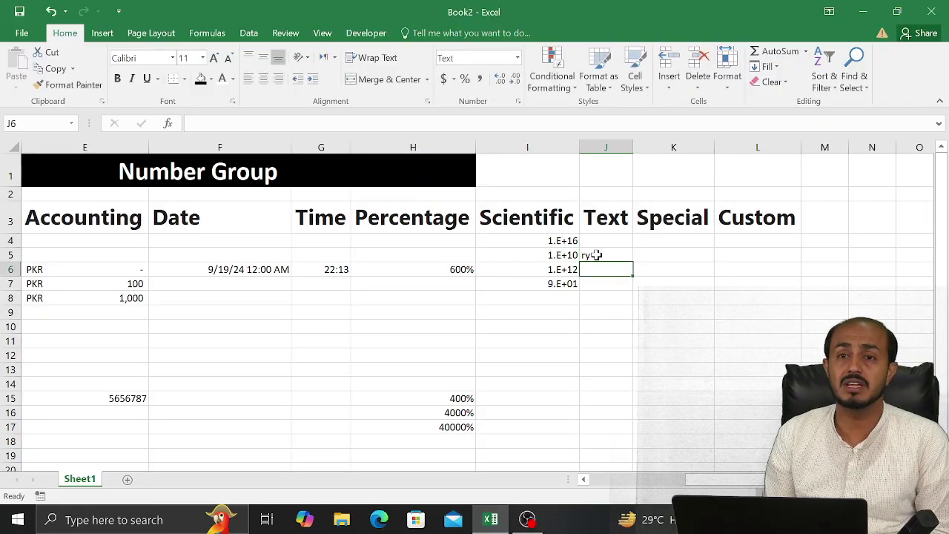
pyautogui.write('666')
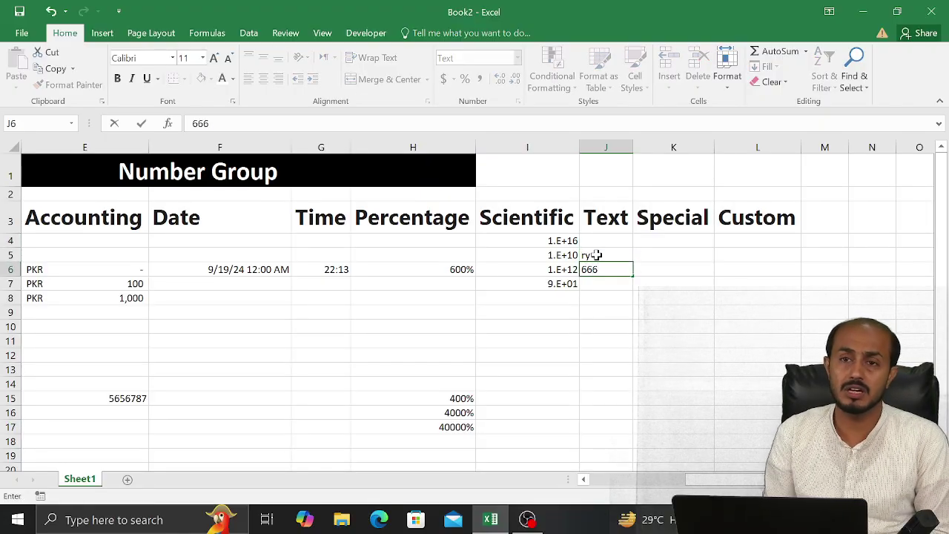
pyautogui.press('Return')
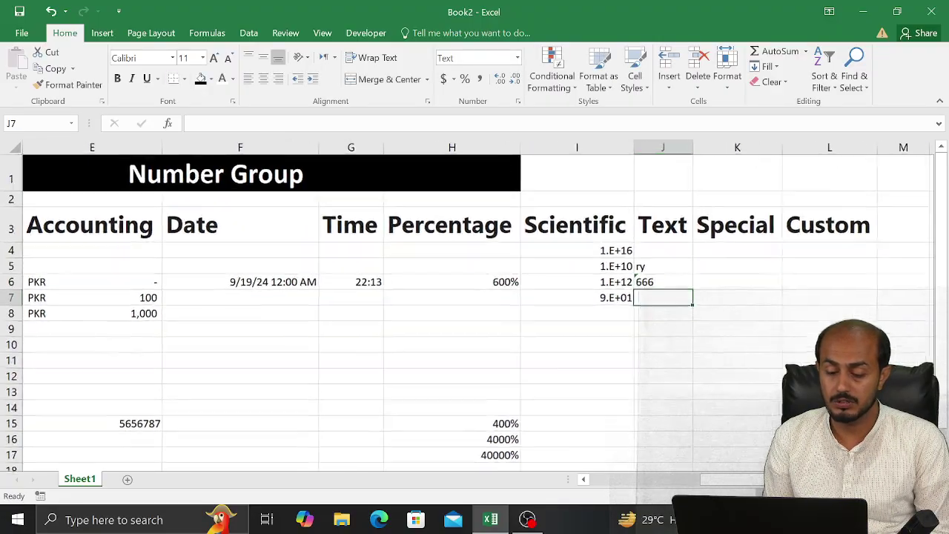
pyautogui.scroll(1, 474, 304)
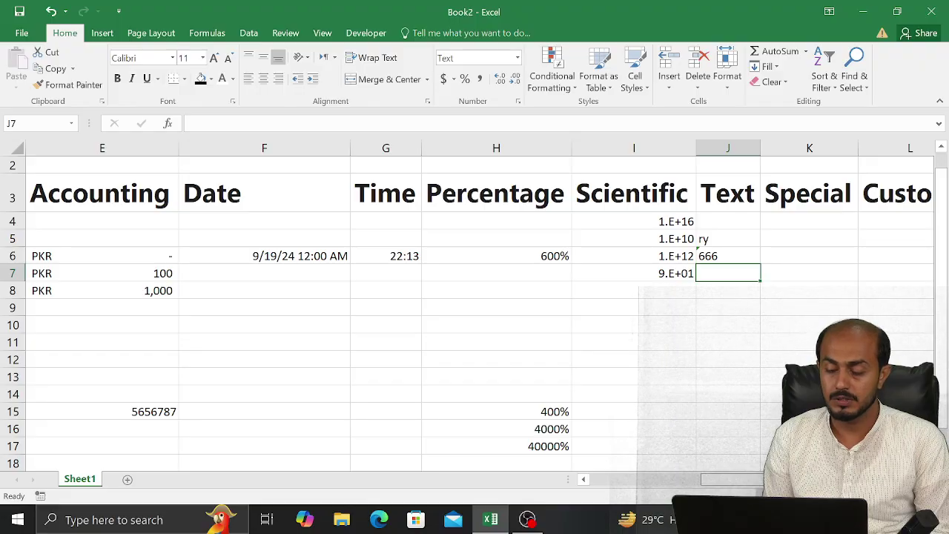
pyautogui.hscroll(1, 475, 304)
pyautogui.hscroll(4, 475, 304)
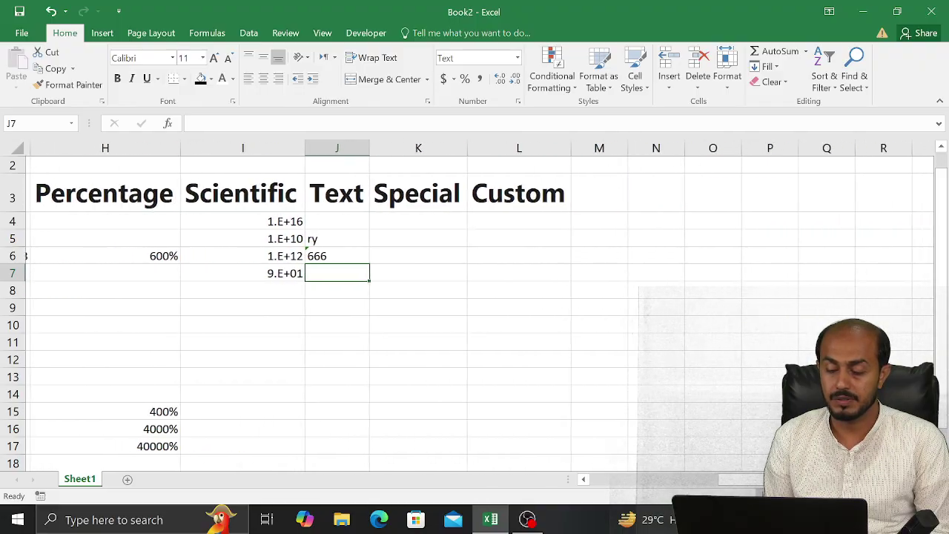
pyautogui.hscroll(-4, 579, 483)
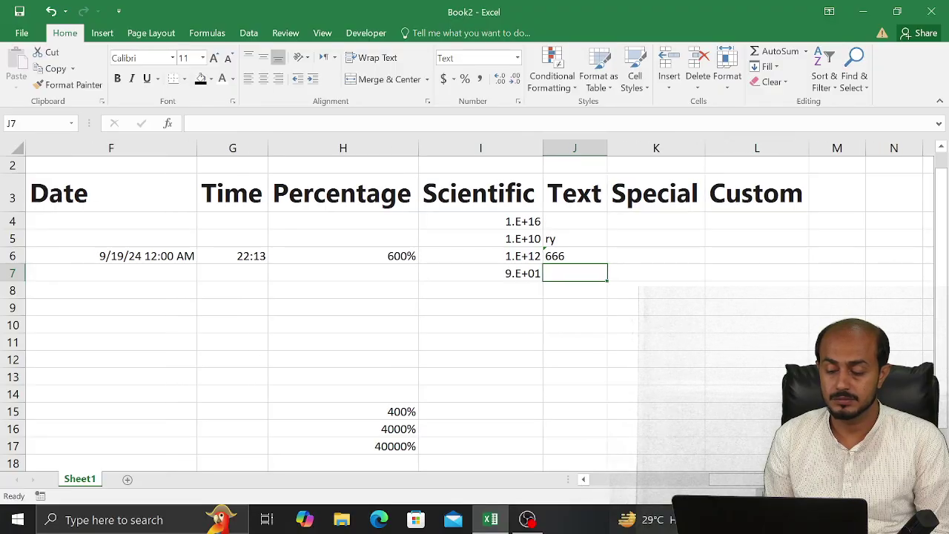
pyautogui.hscroll(1, 704, 360)
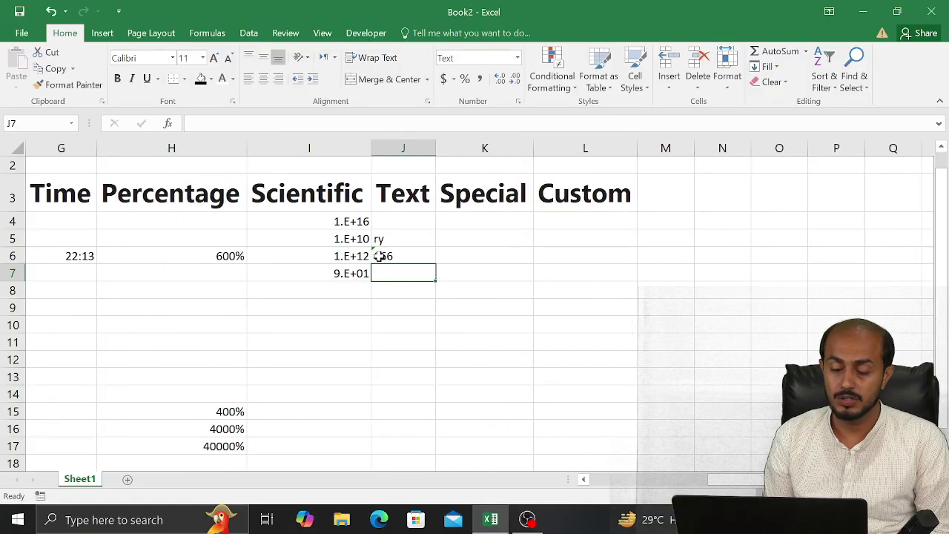
pyautogui.click(375, 256)
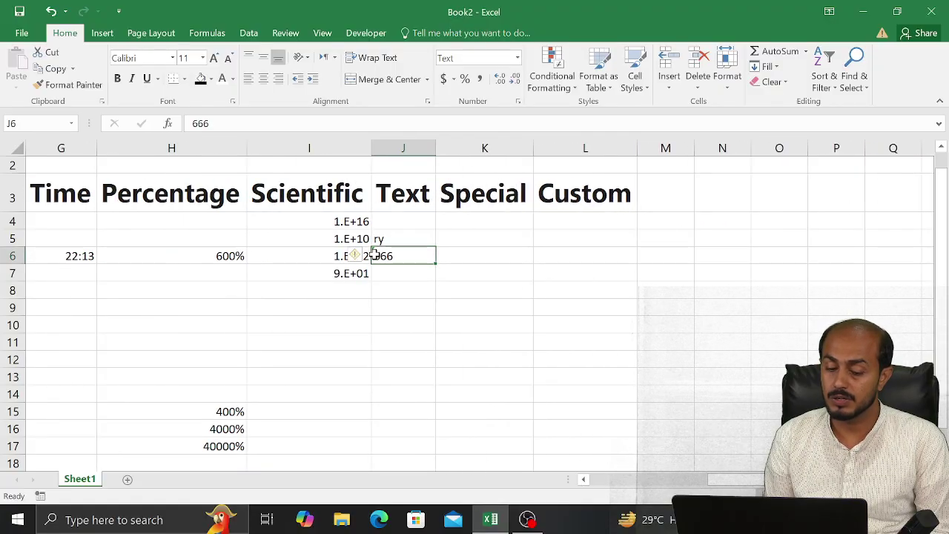
pyautogui.moveTo(355, 257)
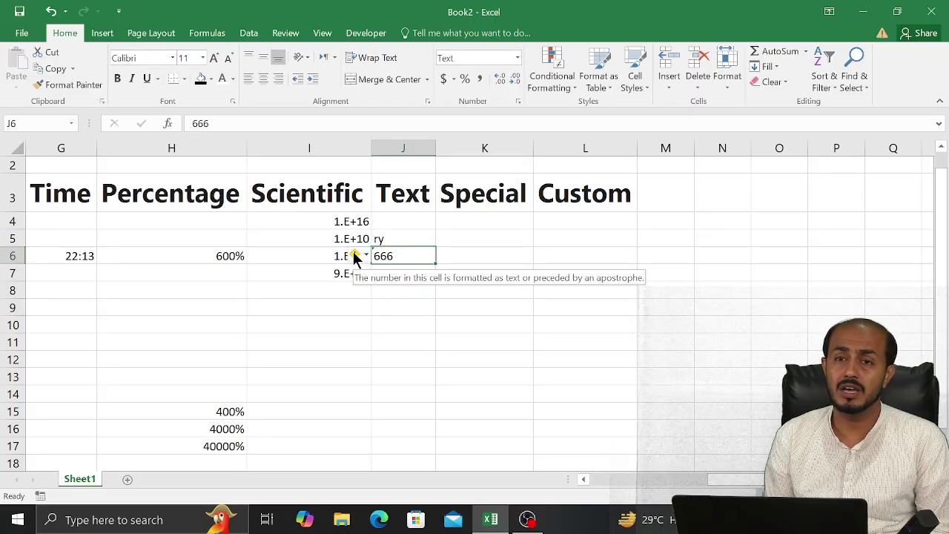
pyautogui.click(355, 255)
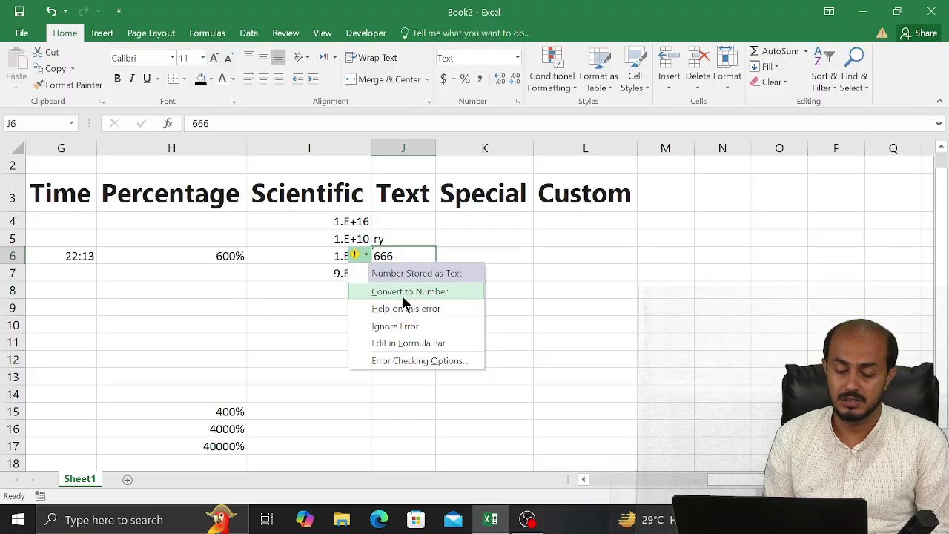
pyautogui.click(401, 296)
pyautogui.press('Right')
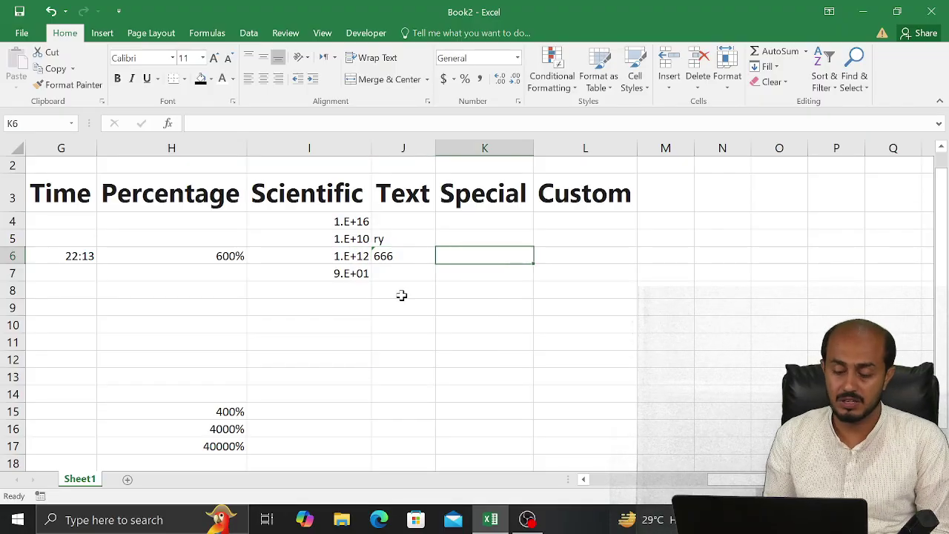
# Start an IF formula in K6 testing J6=666, fixing the missing comma
pyautogui.write('=i')
pyautogui.press('Tab')
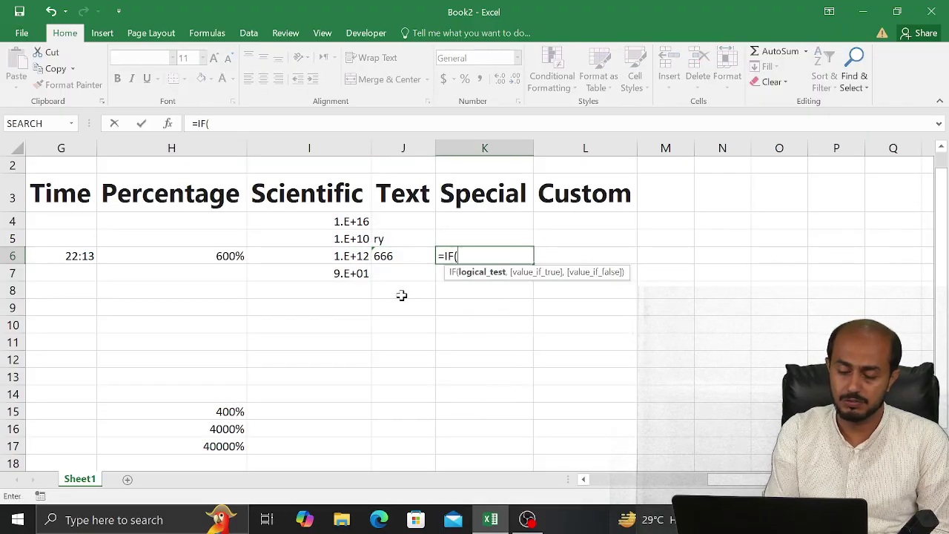
pyautogui.press('Left')
pyautogui.write('=')
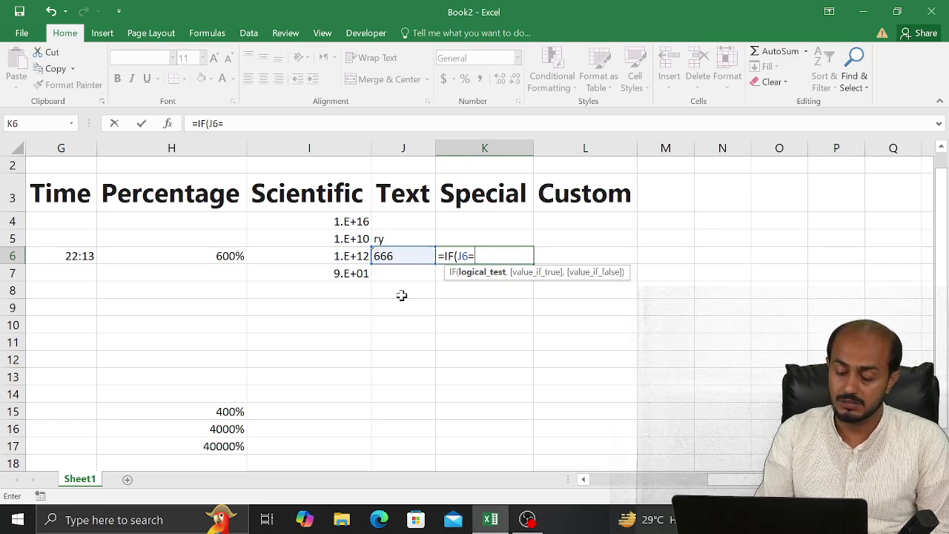
pyautogui.write('666')
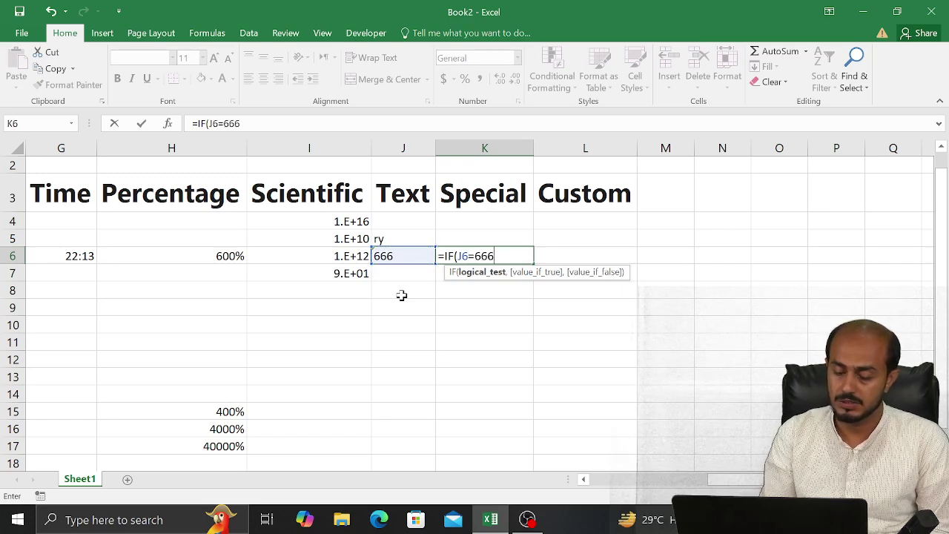
pyautogui.write(')')
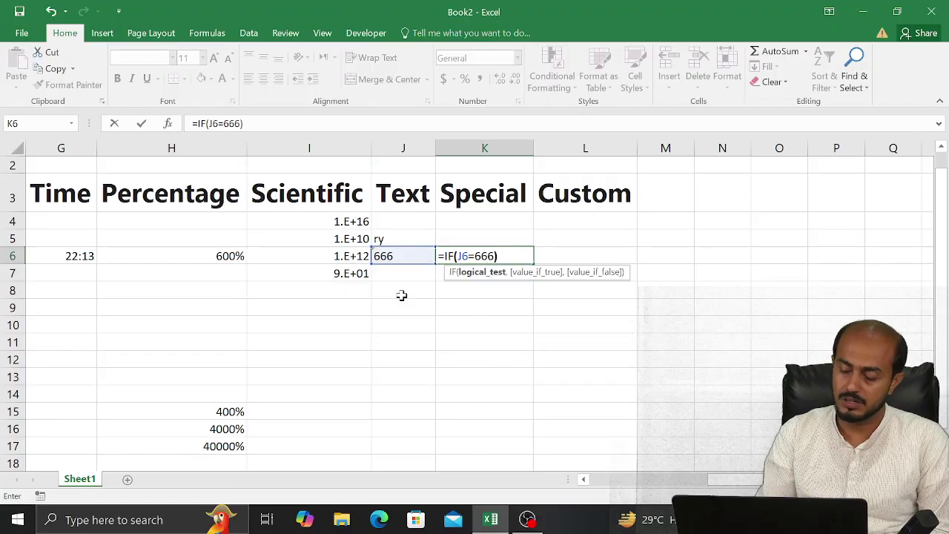
pyautogui.press('Return')
pyautogui.press('Return')
pyautogui.press('Return')
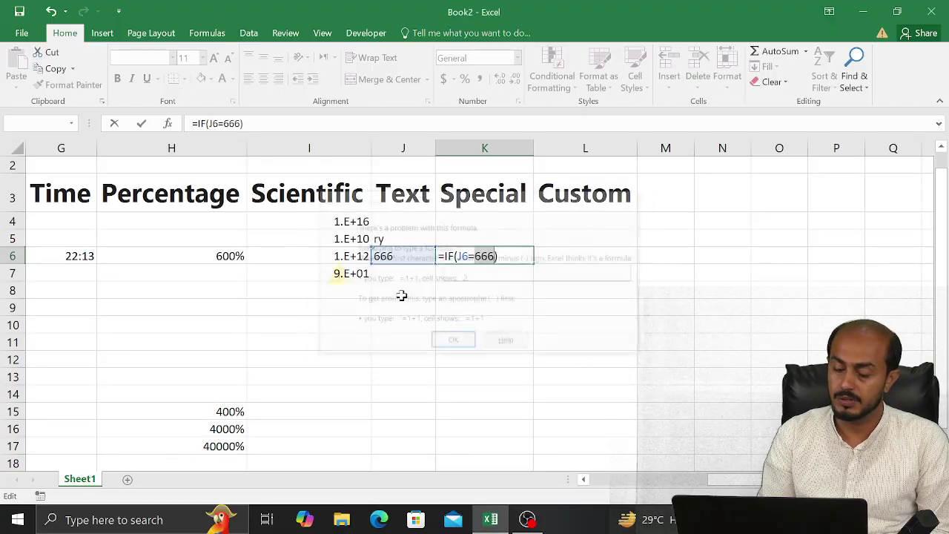
pyautogui.press('End')
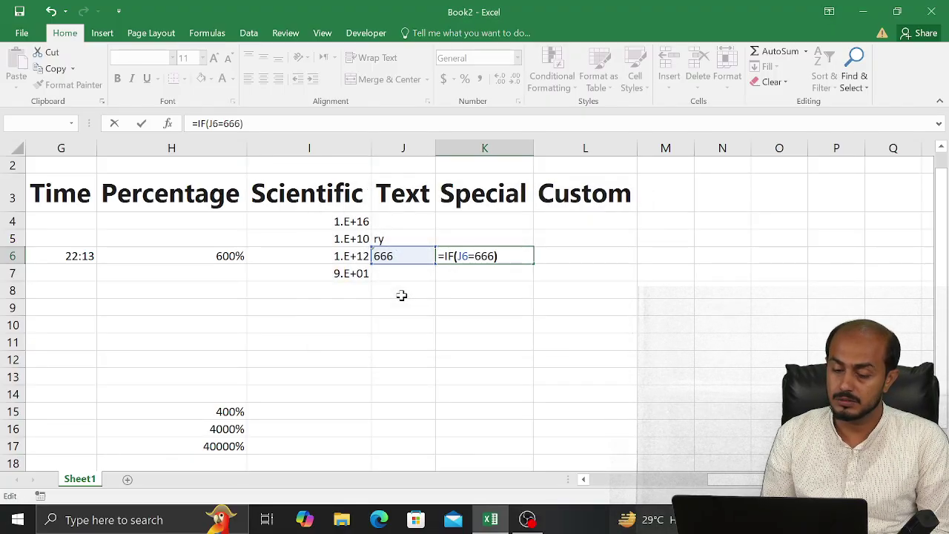
pyautogui.press('Left')
pyautogui.press('Left')
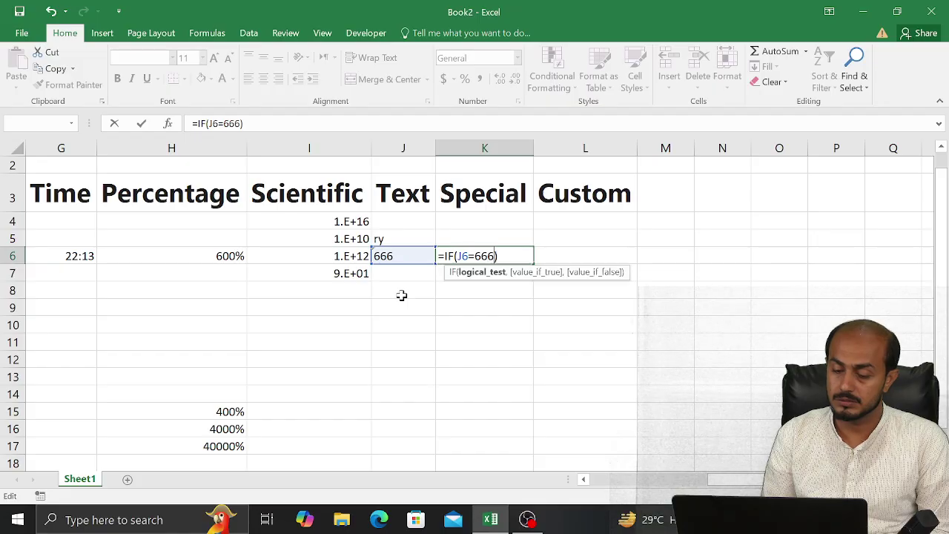
pyautogui.write(',,')
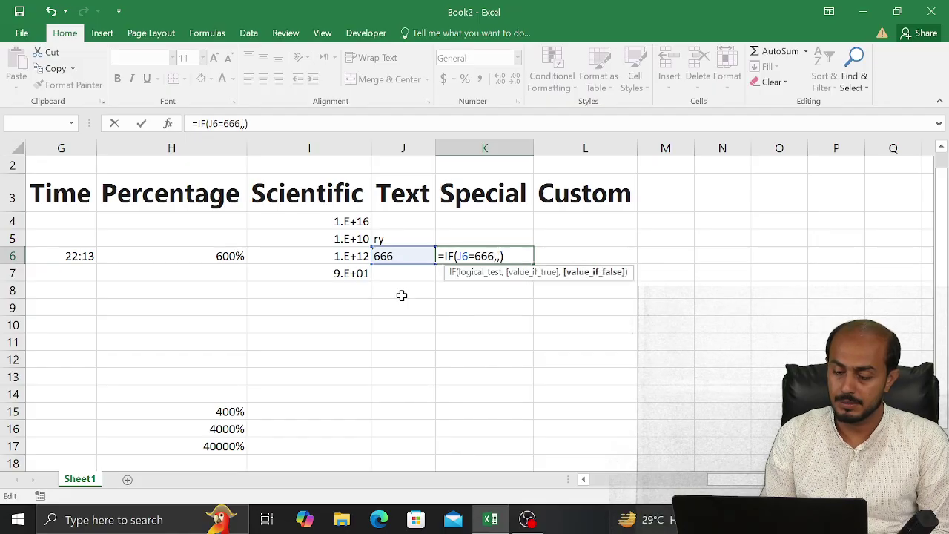
pyautogui.press('Return')
pyautogui.press('Up')
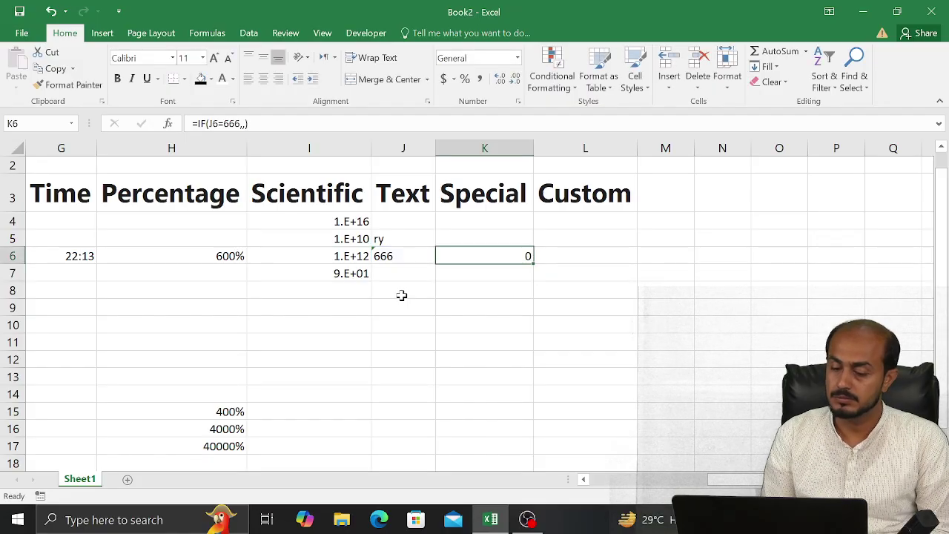
# Complete K6's formula as =IF(J6=666,"a","b")
pyautogui.press('F2')
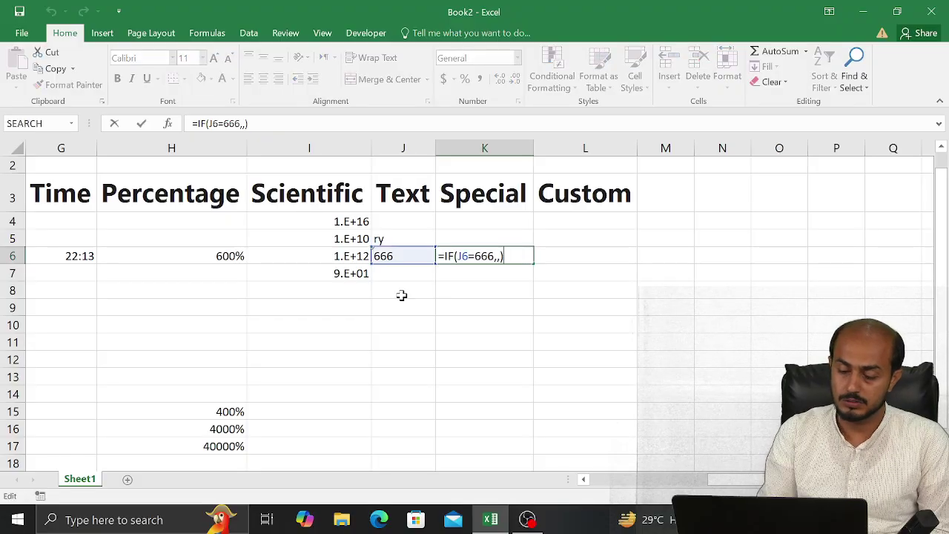
pyautogui.press('Left')
pyautogui.press('Left')
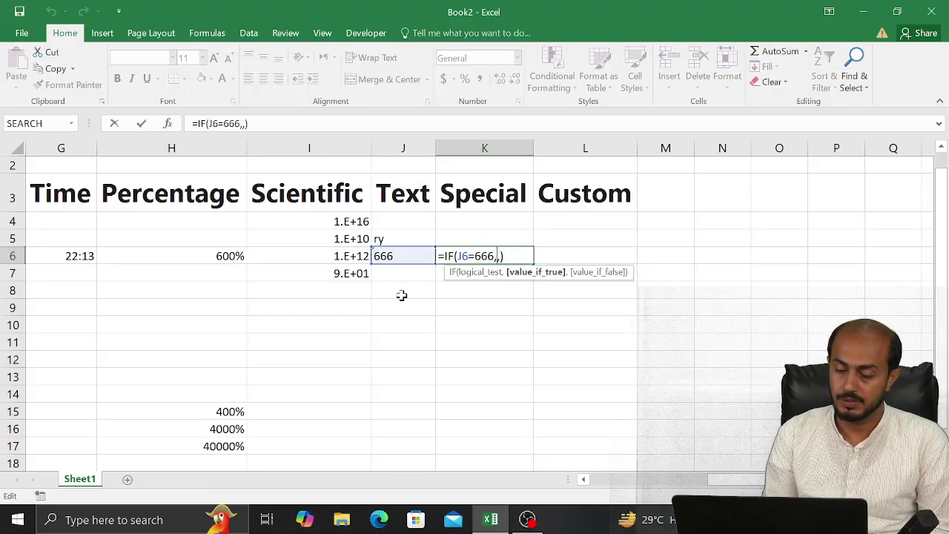
pyautogui.write('t')
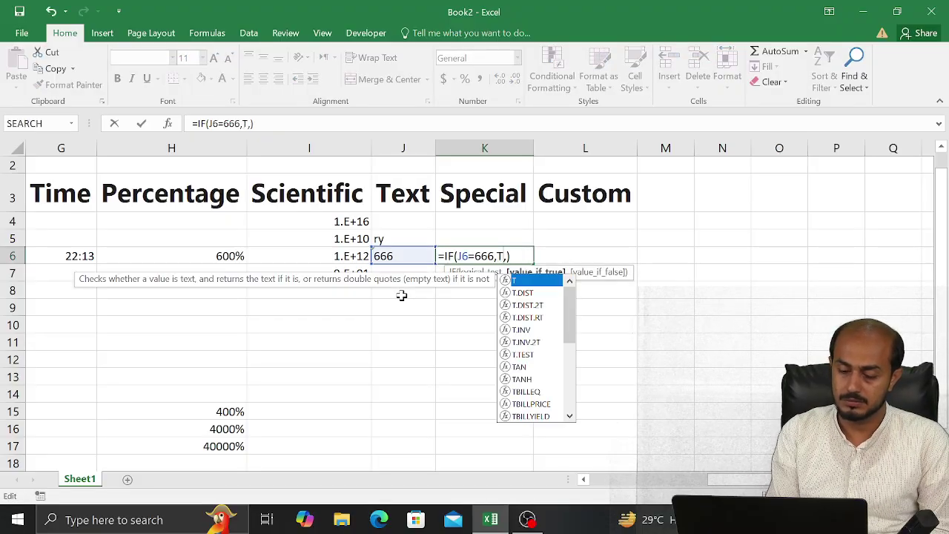
pyautogui.press('BackSpace')
pyautogui.write('a')
pyautogui.press('Escape')
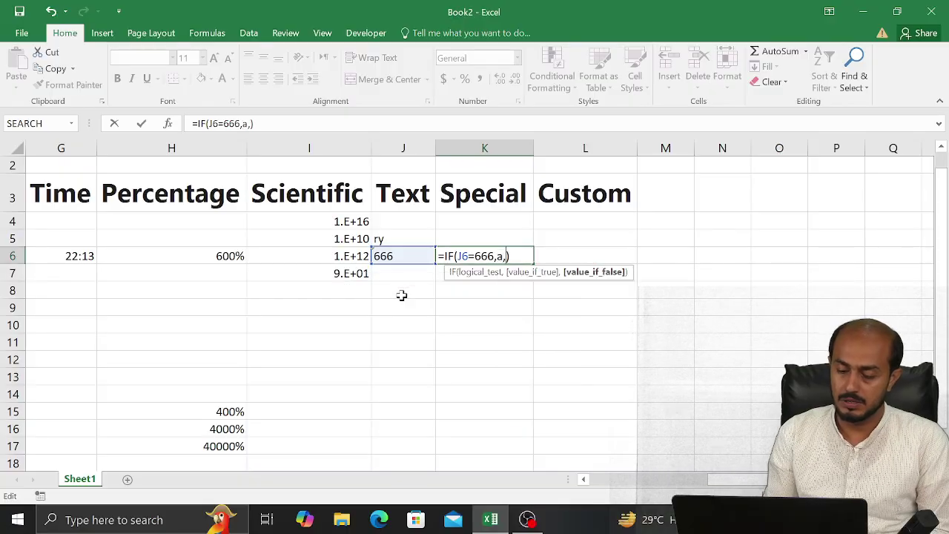
pyautogui.press('BackSpace')
pyautogui.press('Delete')
pyautogui.write('"a",')
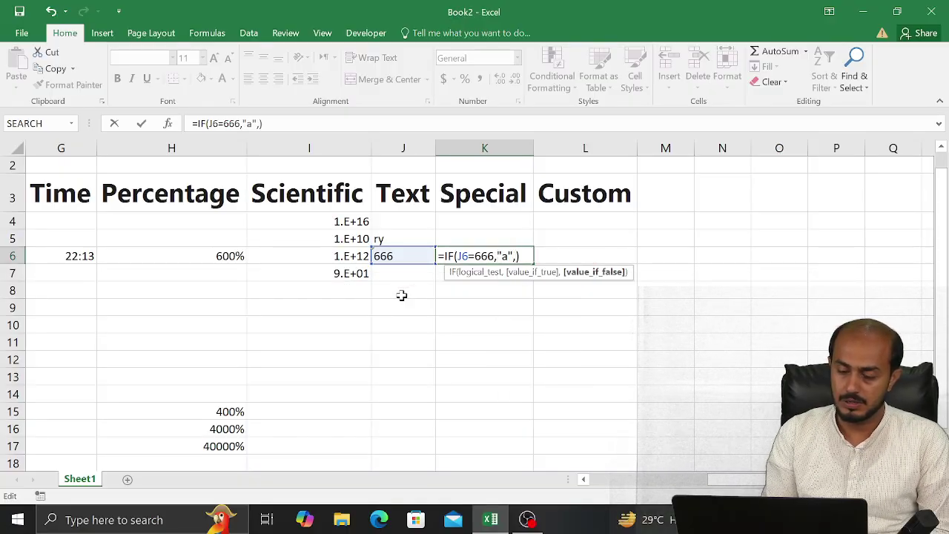
pyautogui.write('"b"')
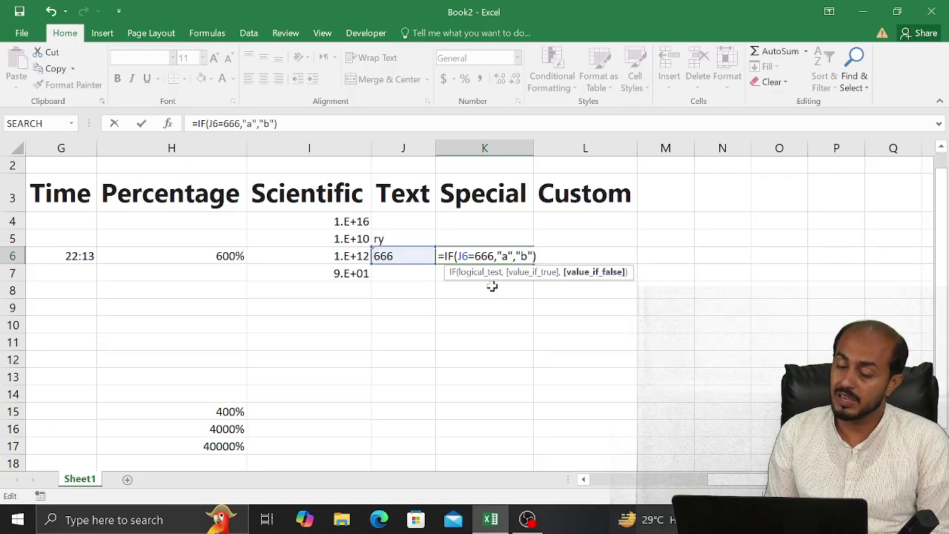
pyautogui.press('Return')
# Try converting J6's text 666 to a number, then undo the conversion
pyautogui.press('Up')
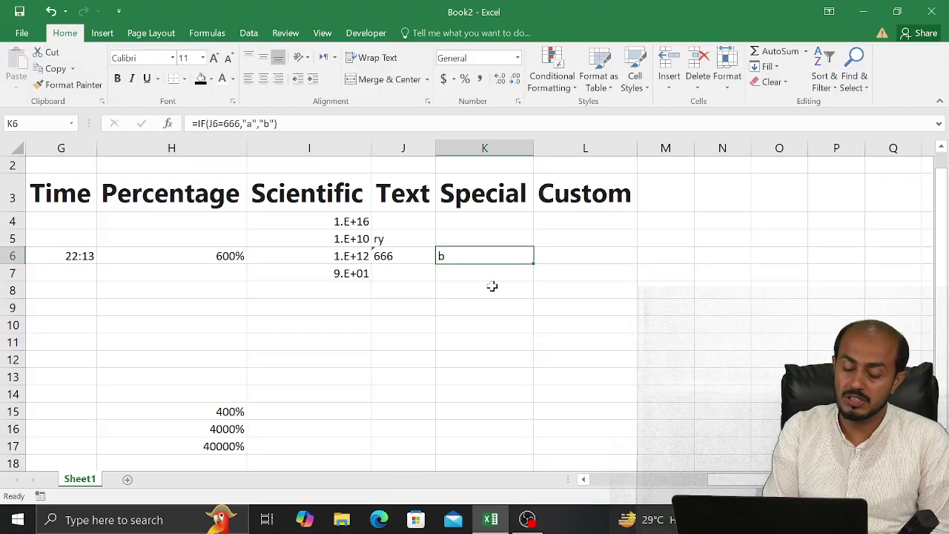
pyautogui.press('F2')
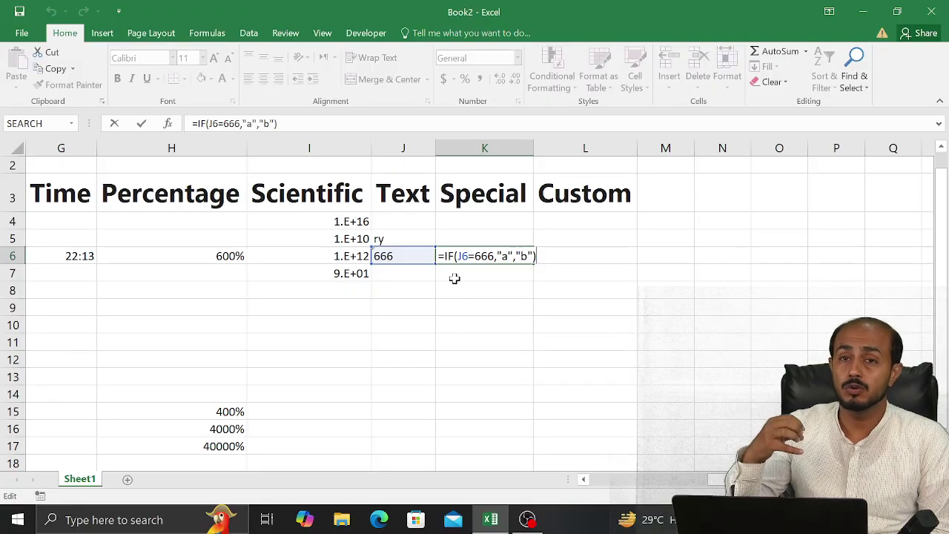
pyautogui.press('Return')
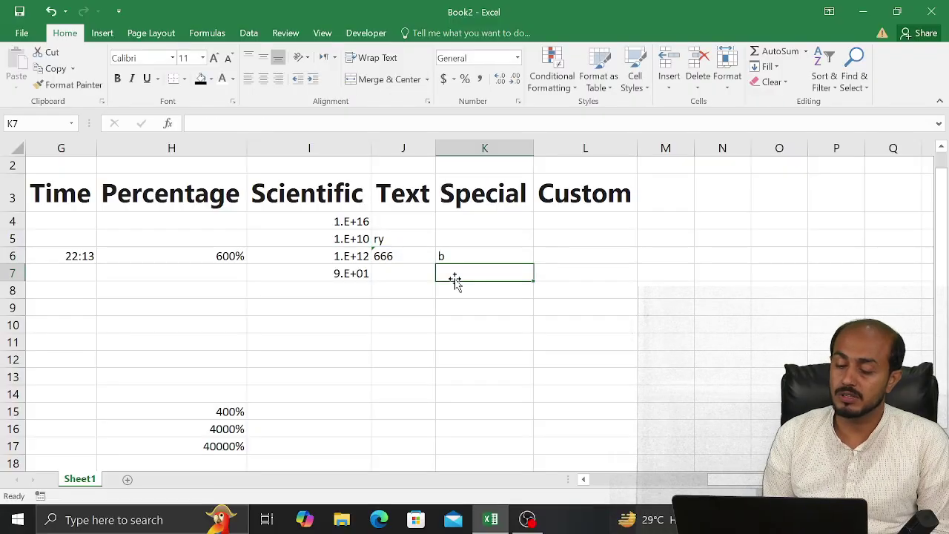
pyautogui.press('Up')
pyautogui.press('Left')
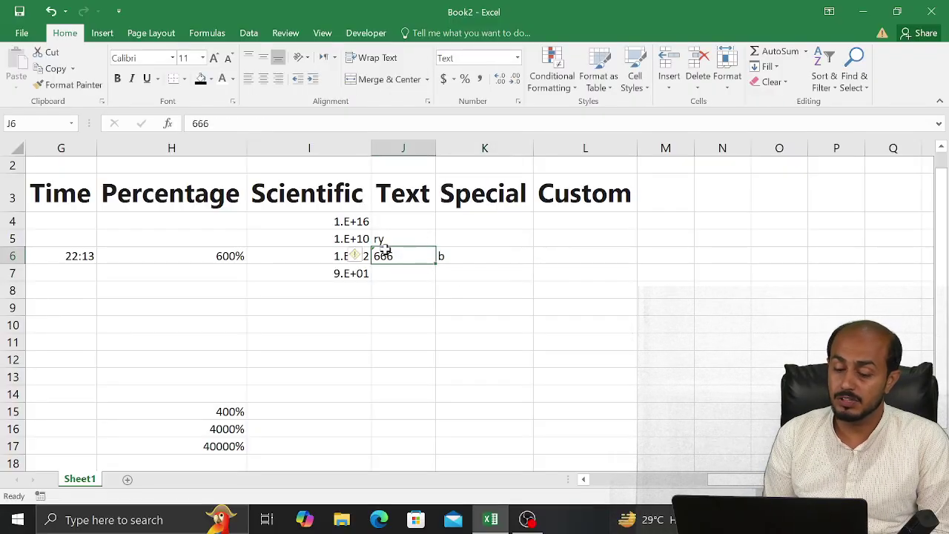
pyautogui.click(364, 255)
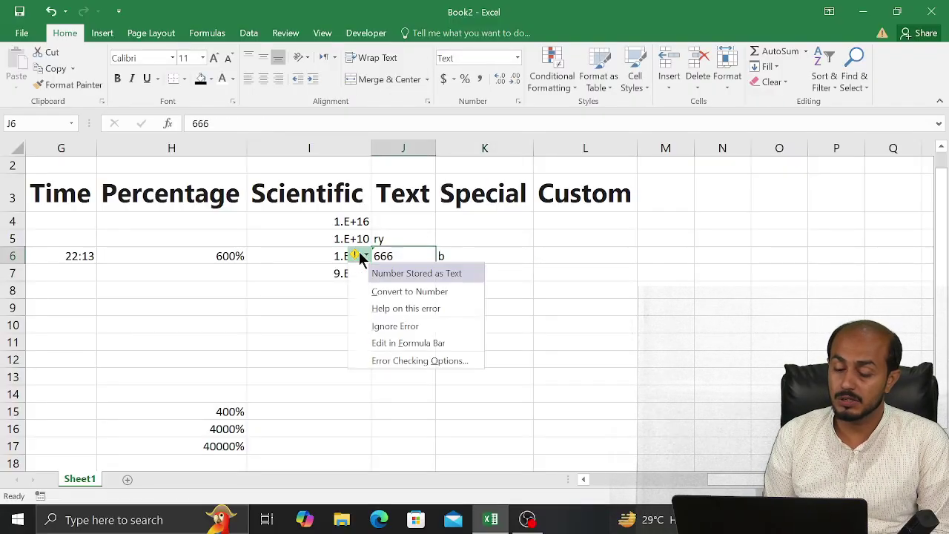
pyautogui.click(396, 292)
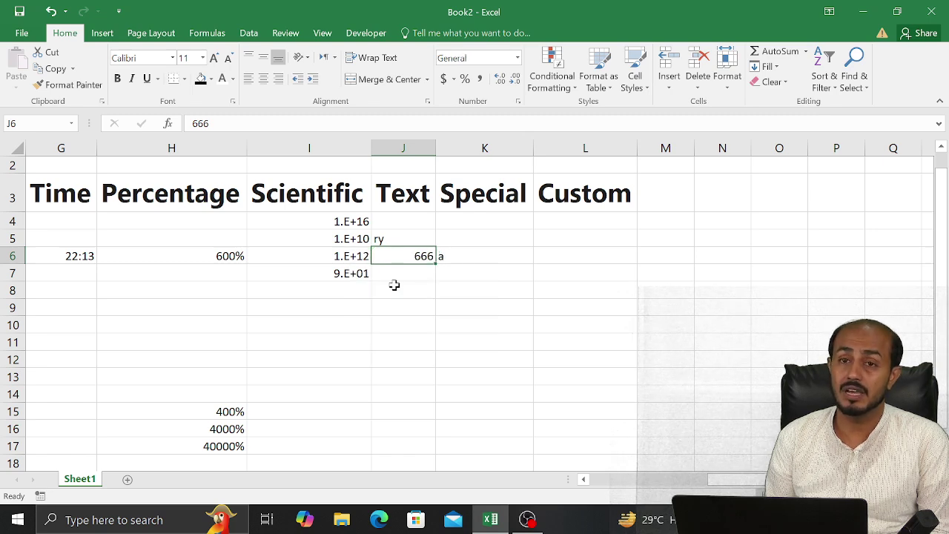
pyautogui.hotkey('ctrl', 'z')
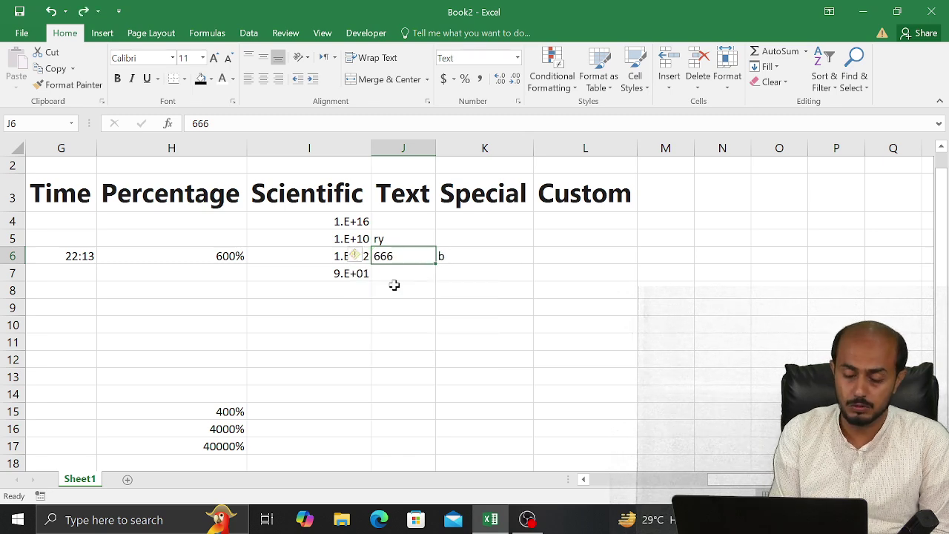
# Quote 666 in K6's condition so the formula returns a
pyautogui.doubleClick(505, 256)
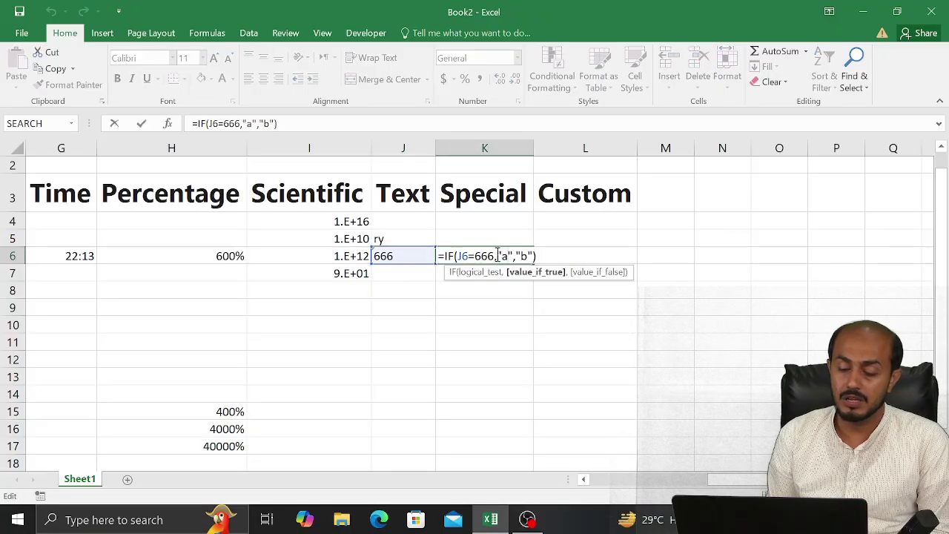
pyautogui.press('Left')
pyautogui.press('Left')
pyautogui.press('Left')
pyautogui.press('Left')
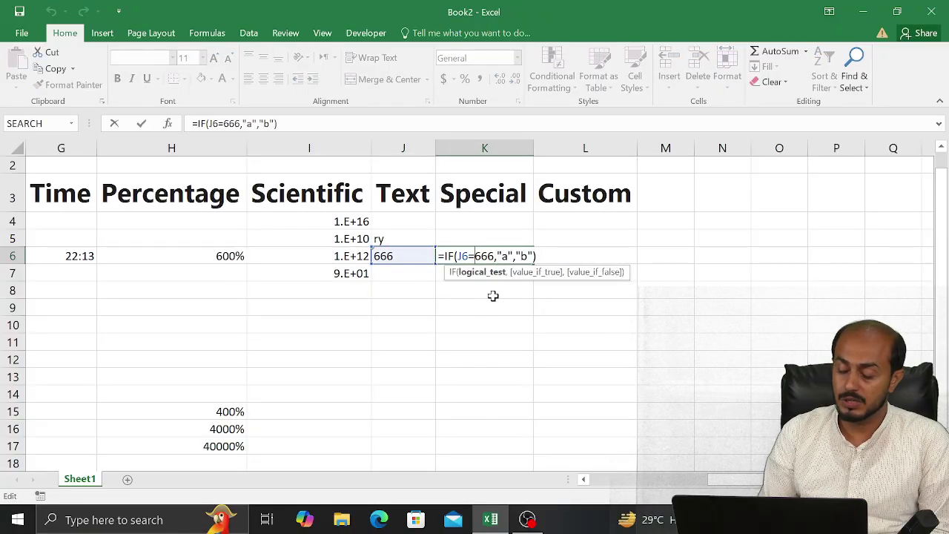
pyautogui.write('"')
pyautogui.press('Right')
pyautogui.press('Right')
pyautogui.press('Right')
pyautogui.write('"')
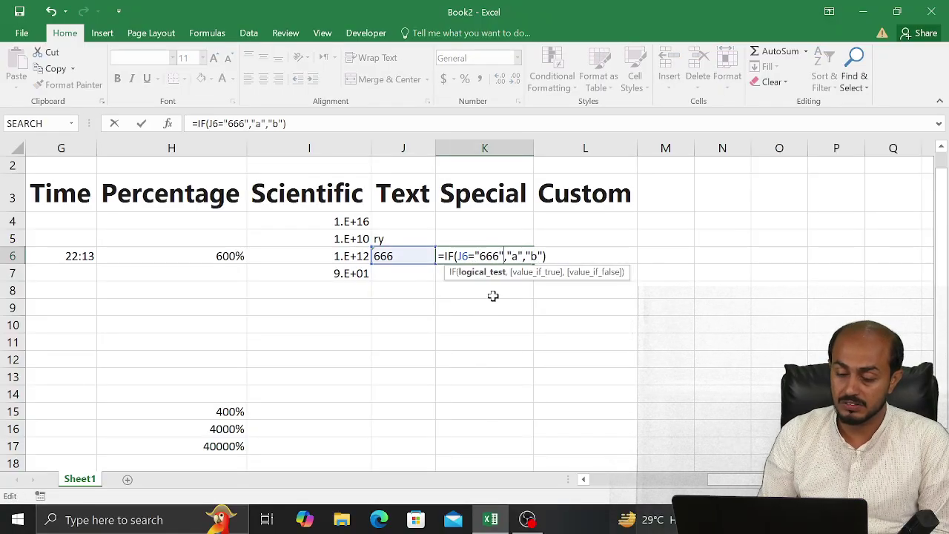
pyautogui.press('Return')
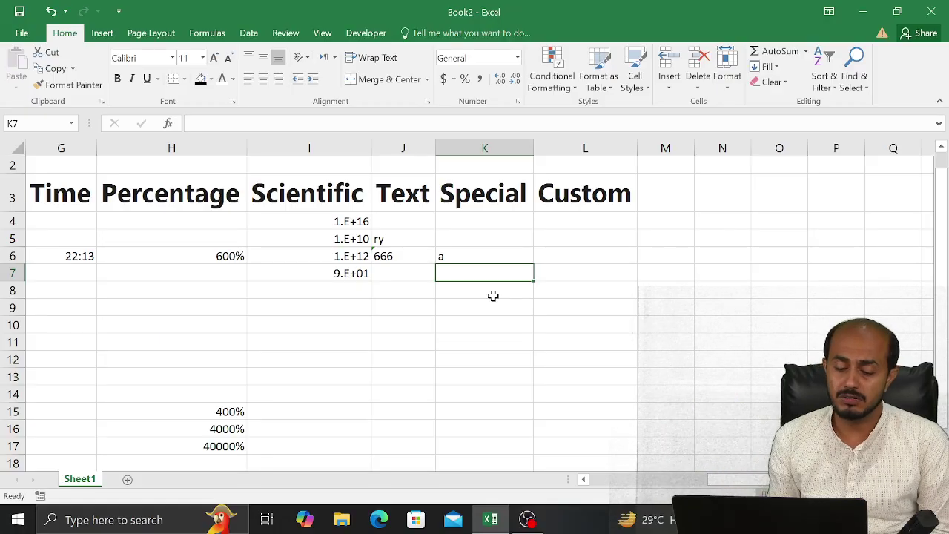
# Start an IF formula in H10 testing whether H6 equals 600
pyautogui.press('Left')
pyautogui.press('Left')
pyautogui.press('Left')
pyautogui.press('Up')
pyautogui.press('Down')
pyautogui.press('Down')
pyautogui.press('Down')
pyautogui.press('Down')
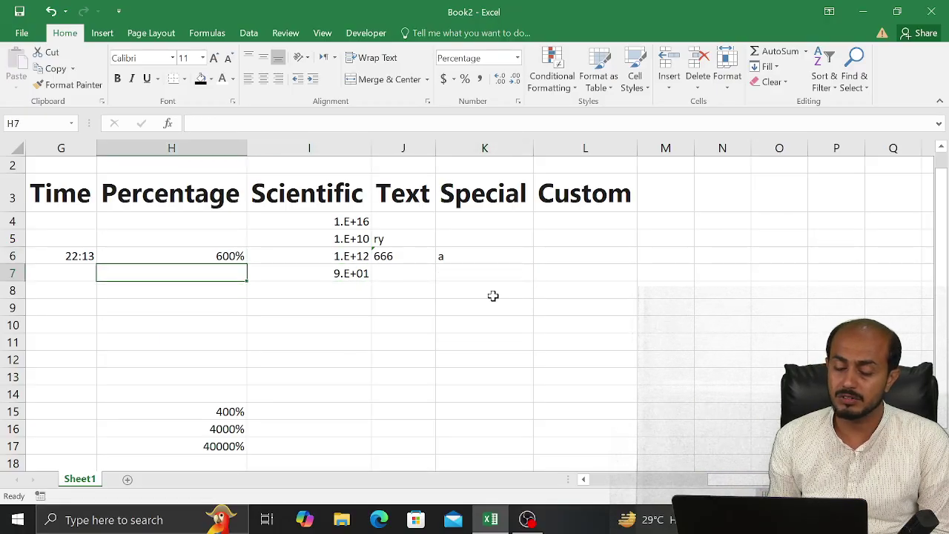
pyautogui.write('=if')
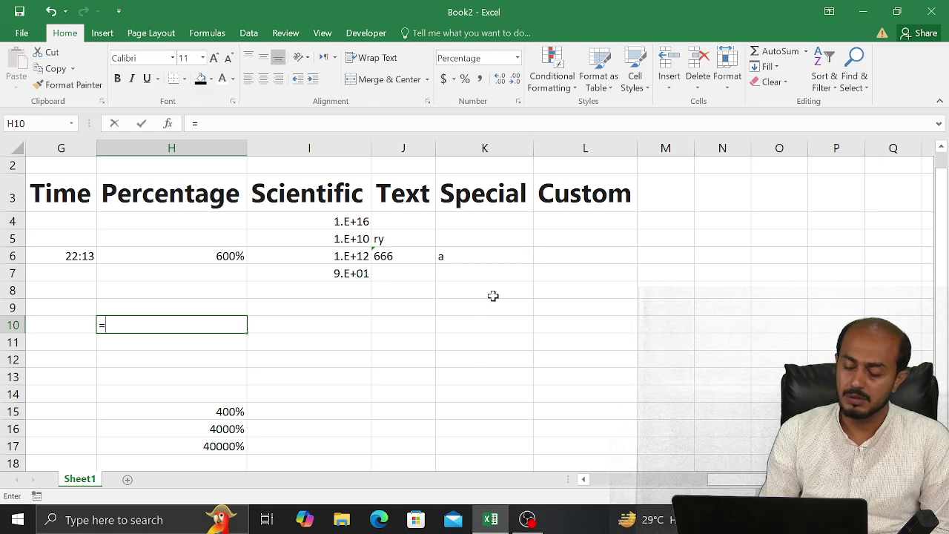
pyautogui.press('Tab')
pyautogui.press('Up')
pyautogui.press('Up')
pyautogui.press('Up')
pyautogui.press('Up')
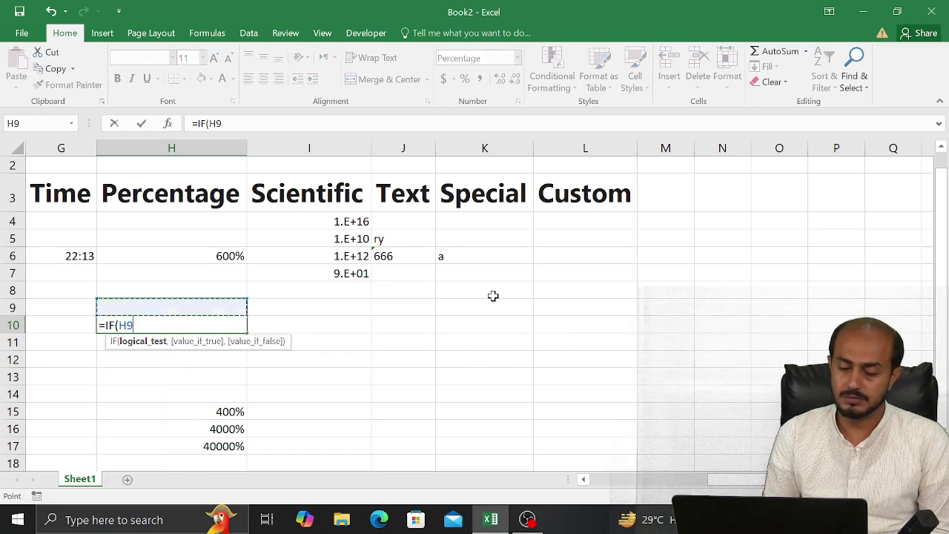
pyautogui.write('=')
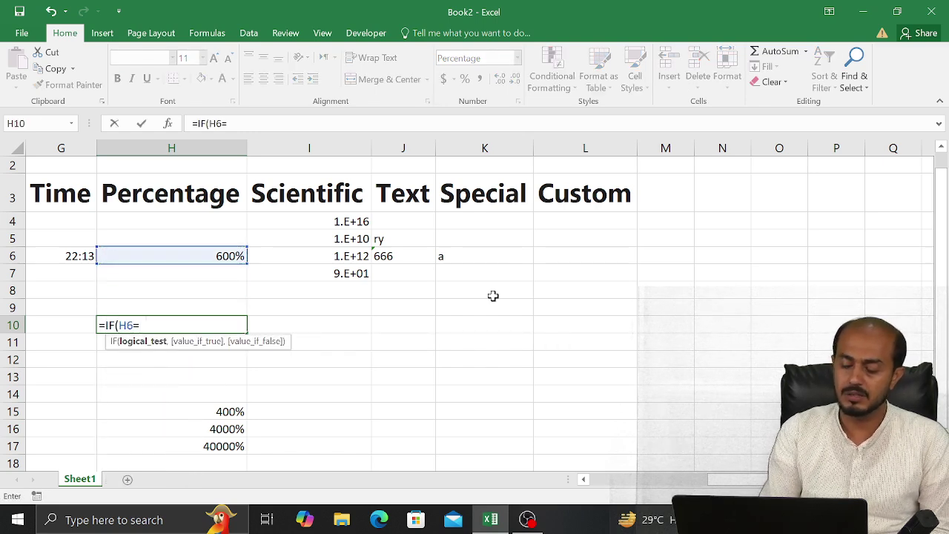
pyautogui.write('6000')
# Finish H10 as =IF(H6=600,"a","b"), which returns b
pyautogui.press('BackSpace')
pyautogui.write('"')
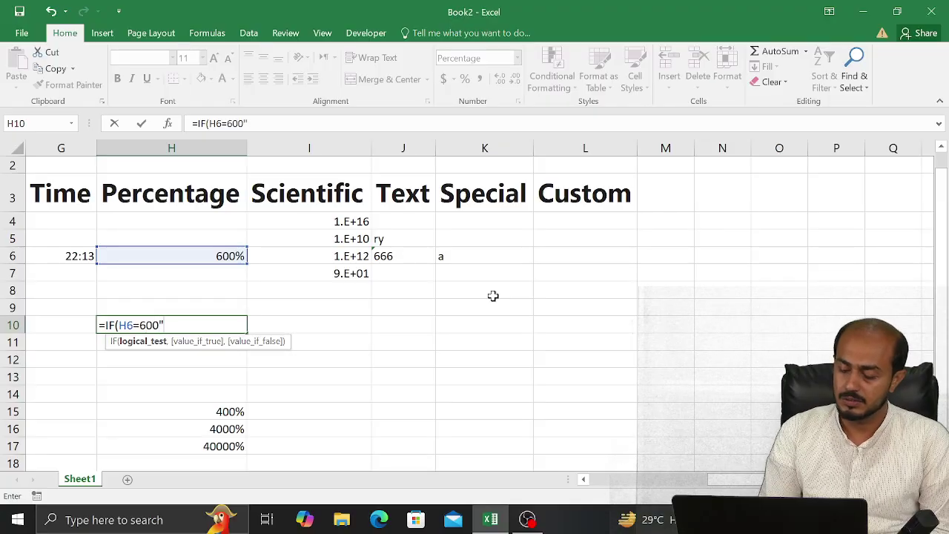
pyautogui.press('BackSpace')
pyautogui.write(',"a')
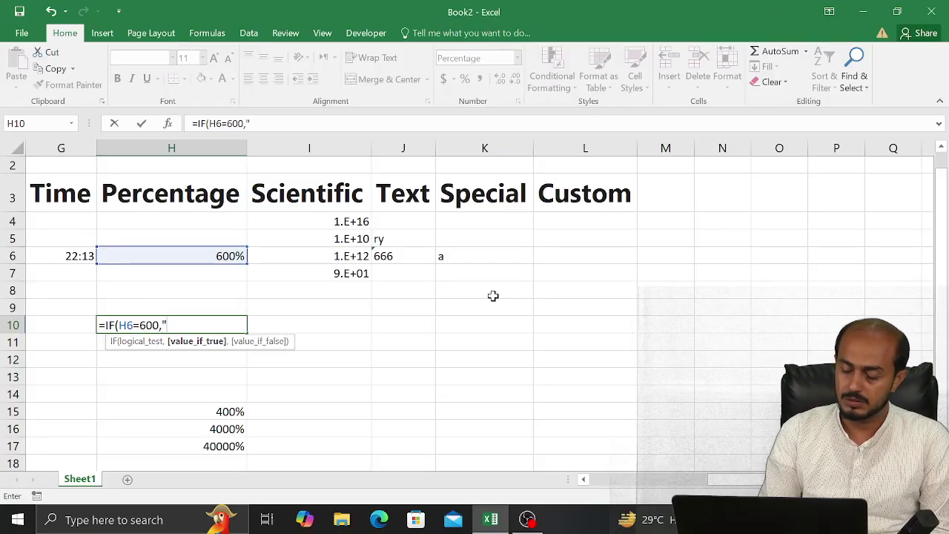
pyautogui.write(',')
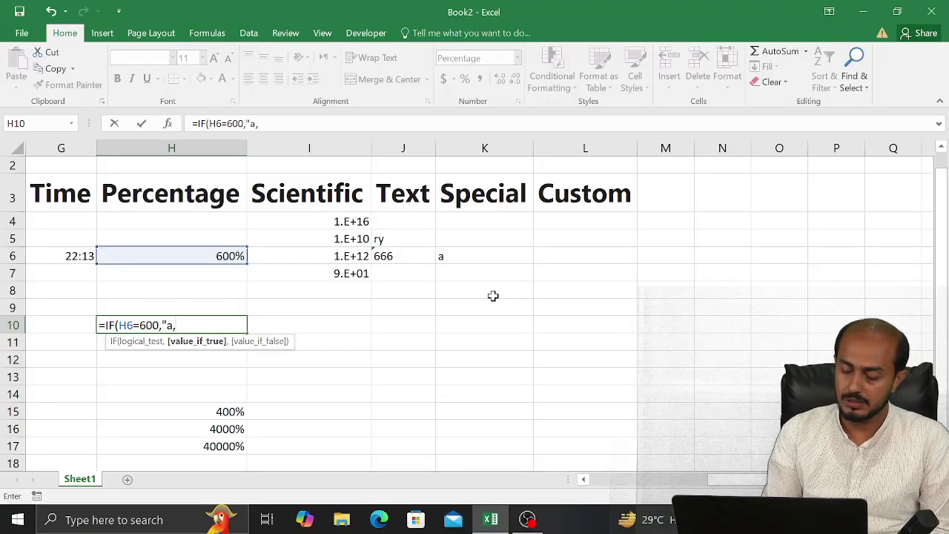
pyautogui.press('BackSpace')
pyautogui.write('"')
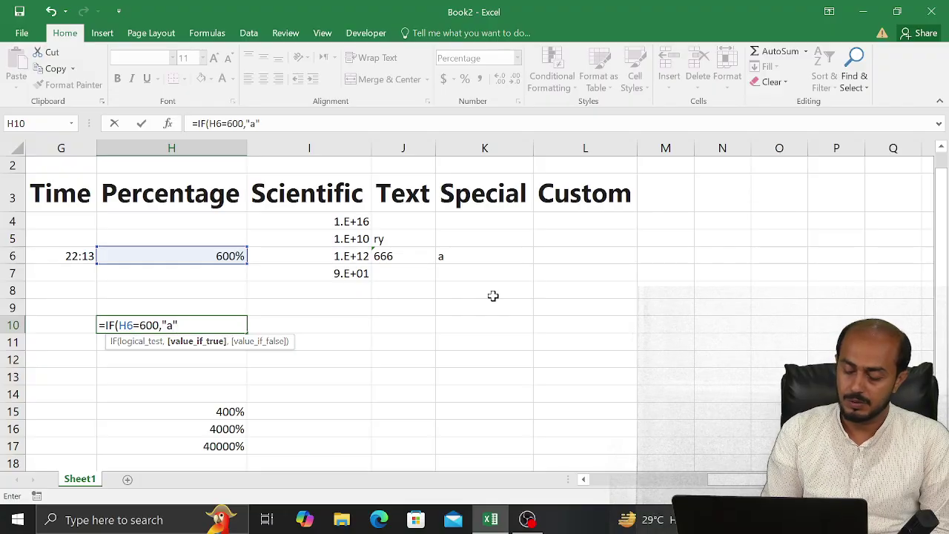
pyautogui.write('"')
pyautogui.press('BackSpace')
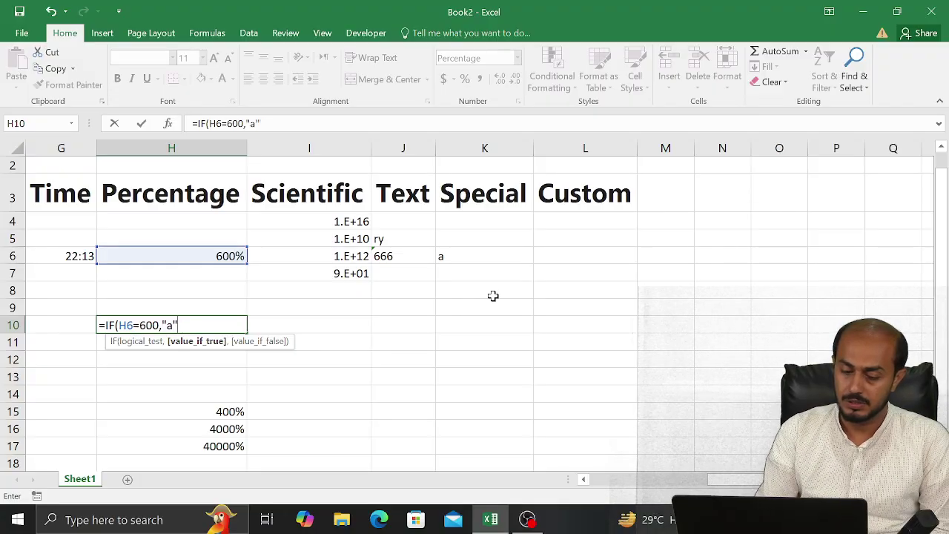
pyautogui.write(',"b')
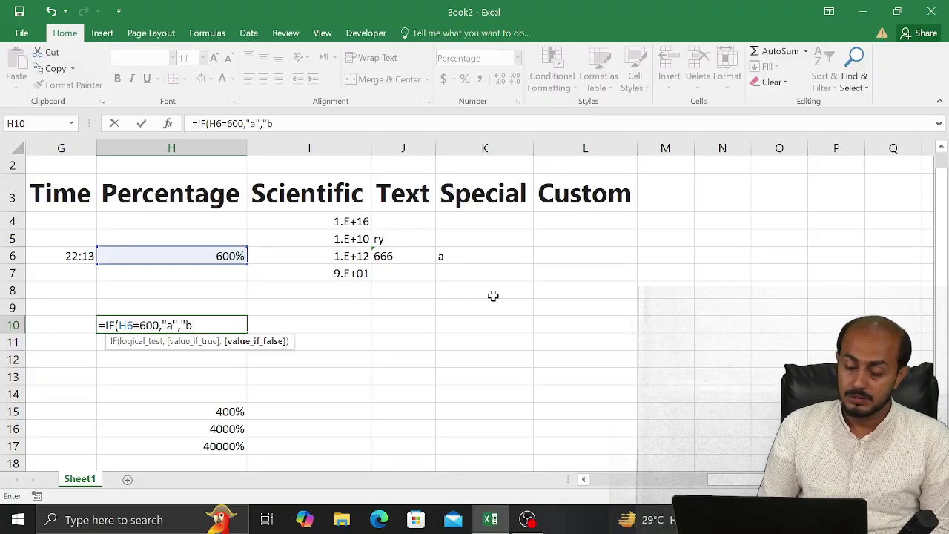
pyautogui.write('")')
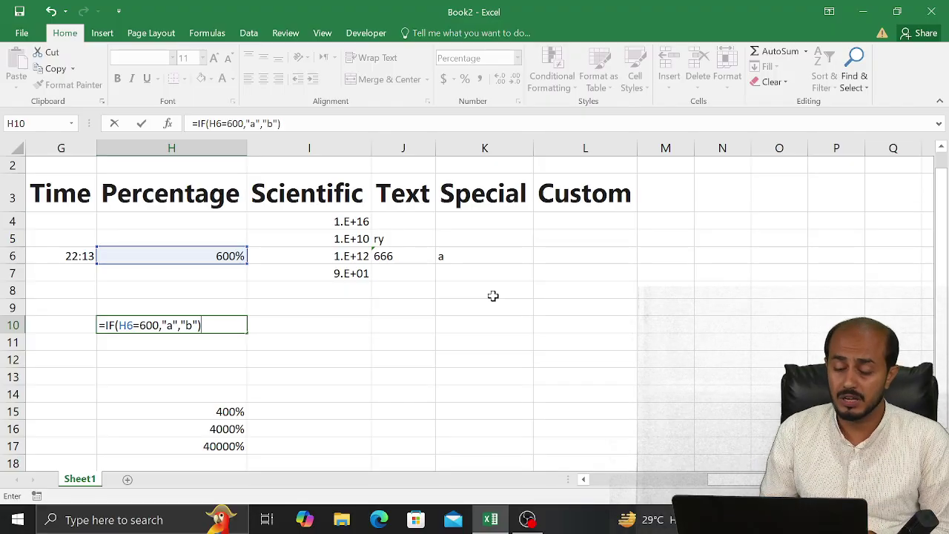
pyautogui.press('Return')
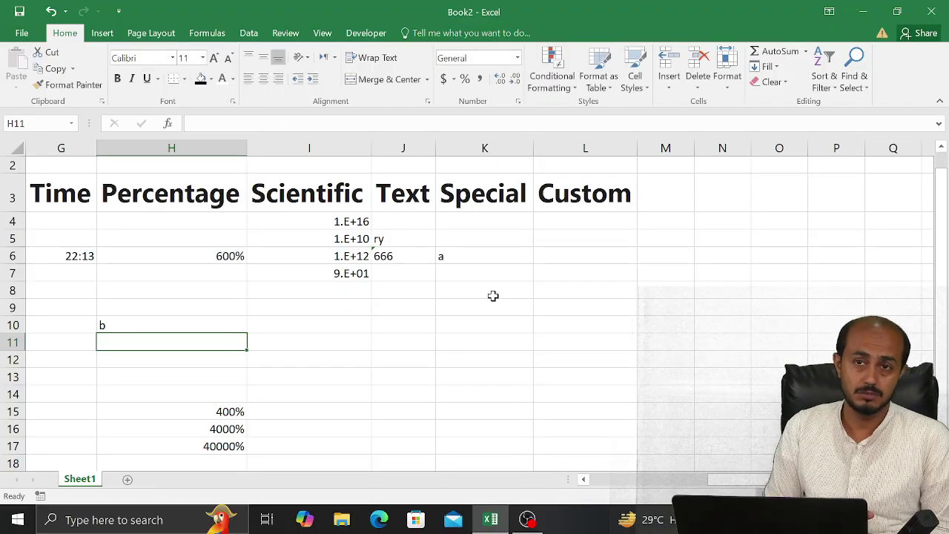
pyautogui.press('Up')
pyautogui.press('Up')
pyautogui.press('Down')
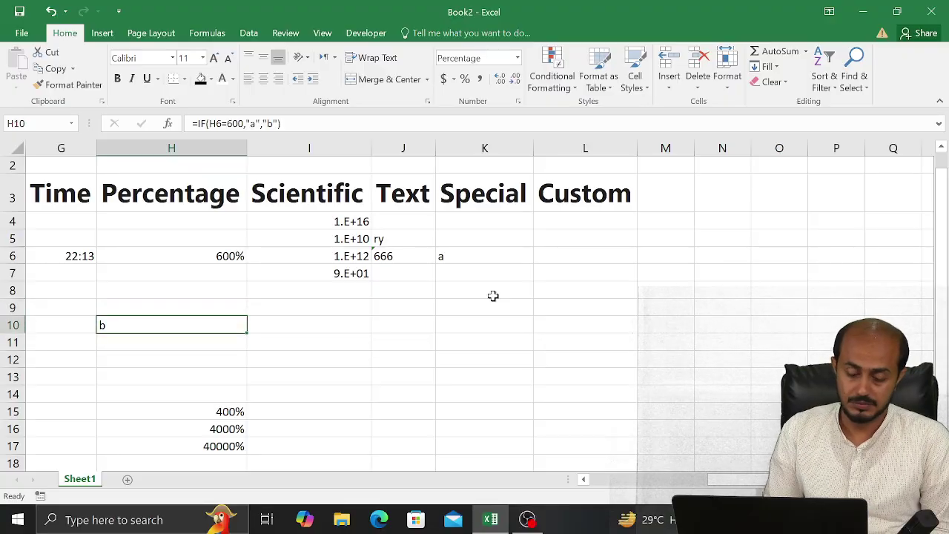
# Change H10's condition to H6=600% so it returns a
pyautogui.press('F2')
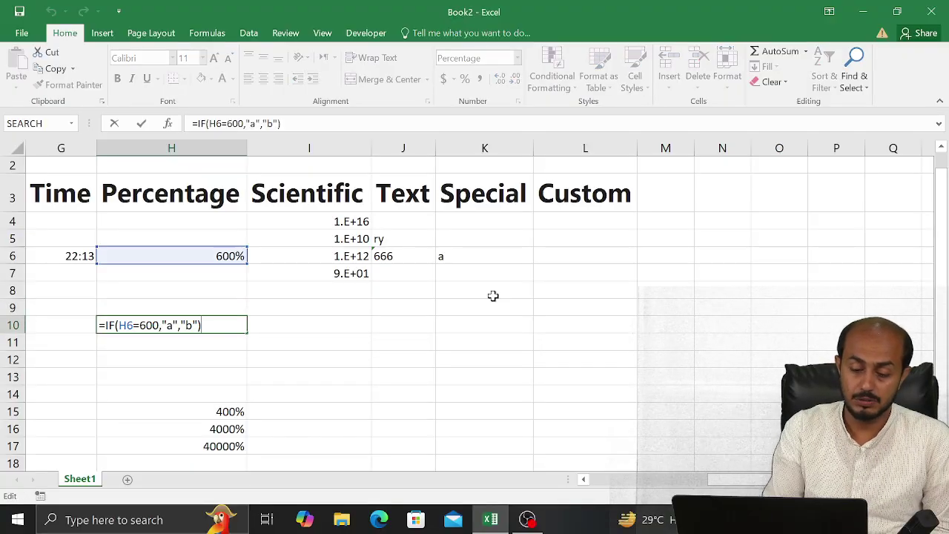
pyautogui.press('Left')
pyautogui.press('Left')
pyautogui.press('Left')
pyautogui.press('Left')
pyautogui.press('Left')
pyautogui.press('Left')
pyautogui.press('Left')
pyautogui.press('Left')
pyautogui.press('Left')
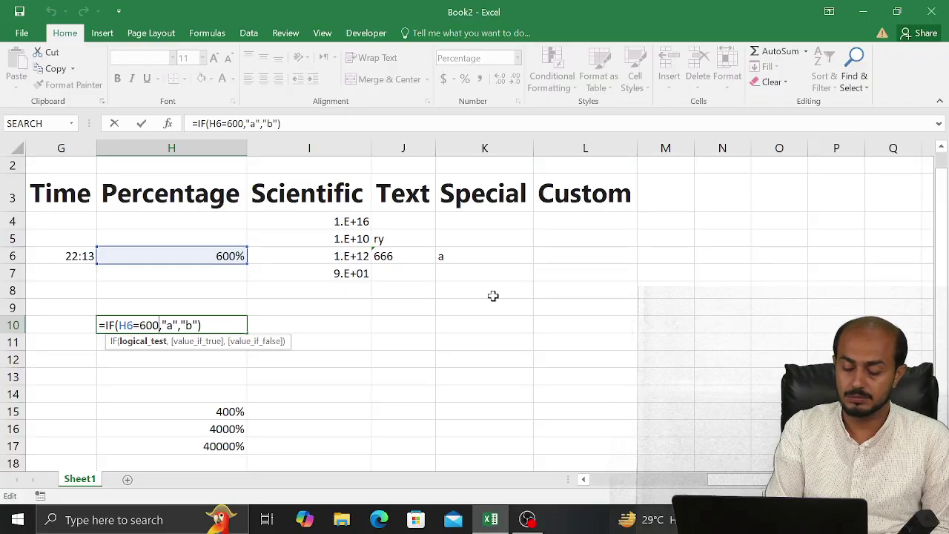
pyautogui.write('%')
pyautogui.press('Return')
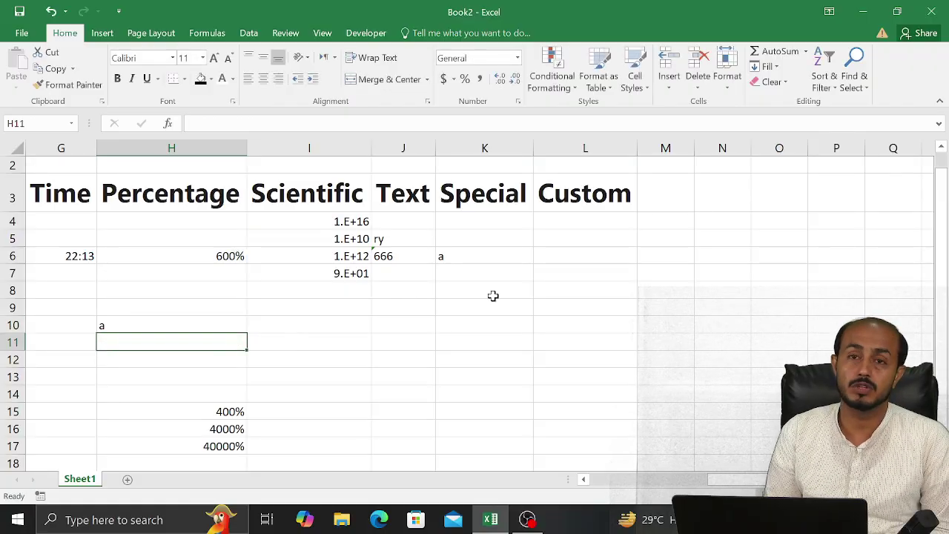
pyautogui.press('Up')
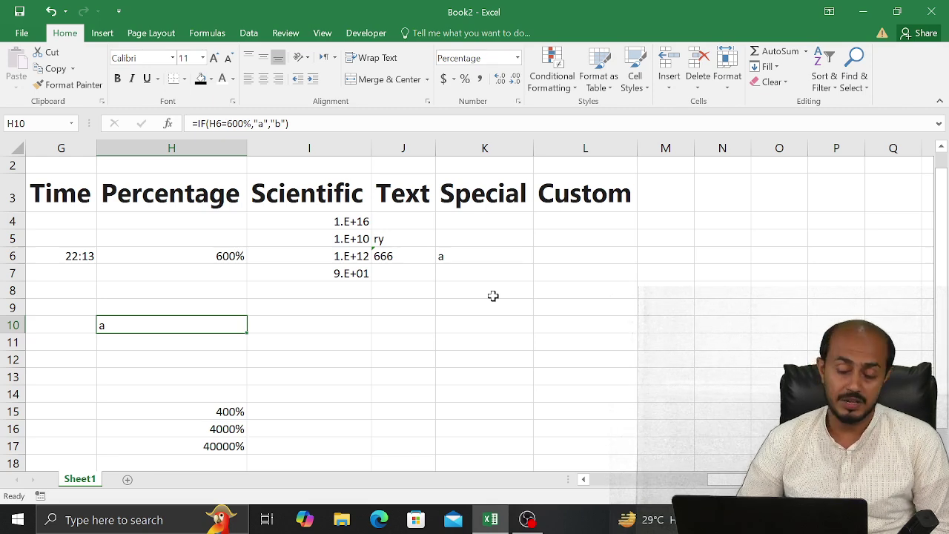
# Clear the IF formula out of K6
pyautogui.press('Right')
pyautogui.press('Right')
pyautogui.press('Up')
pyautogui.press('Up')
pyautogui.press('Up')
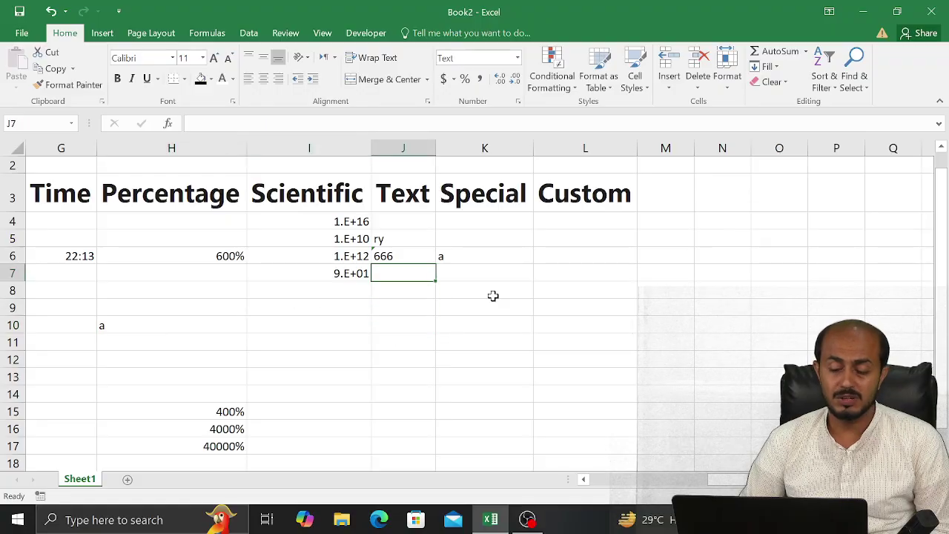
pyautogui.press('Right')
pyautogui.press('Up')
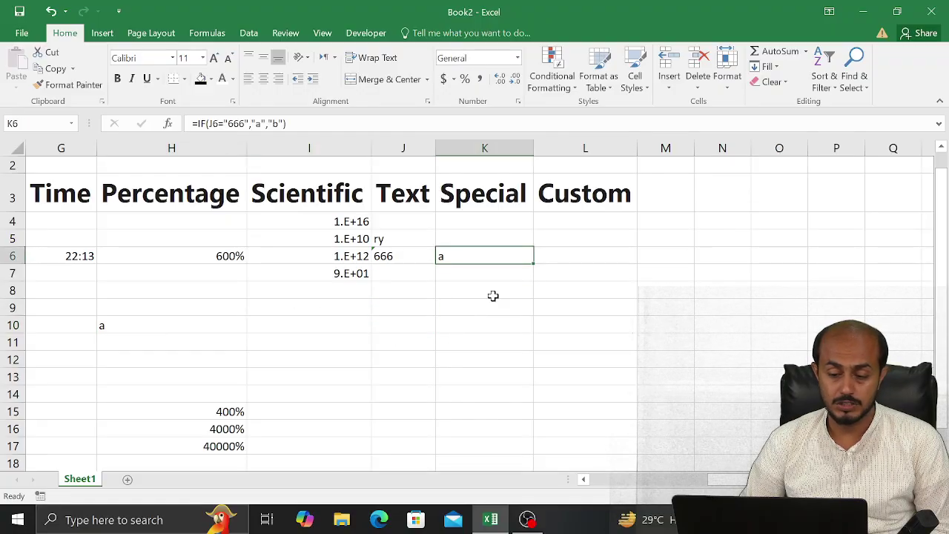
pyautogui.press('BackSpace')
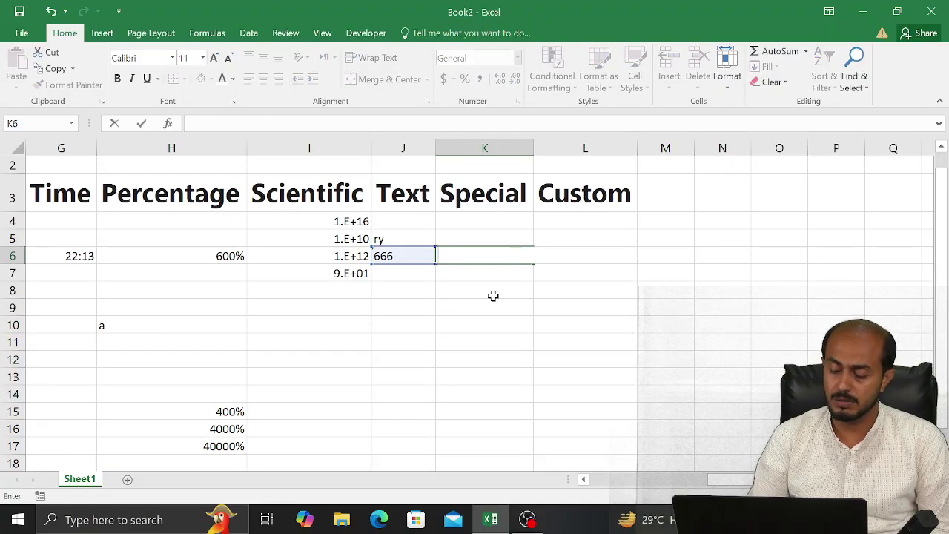
pyautogui.hotkey('ctrl', 'Return')
pyautogui.press('Up')
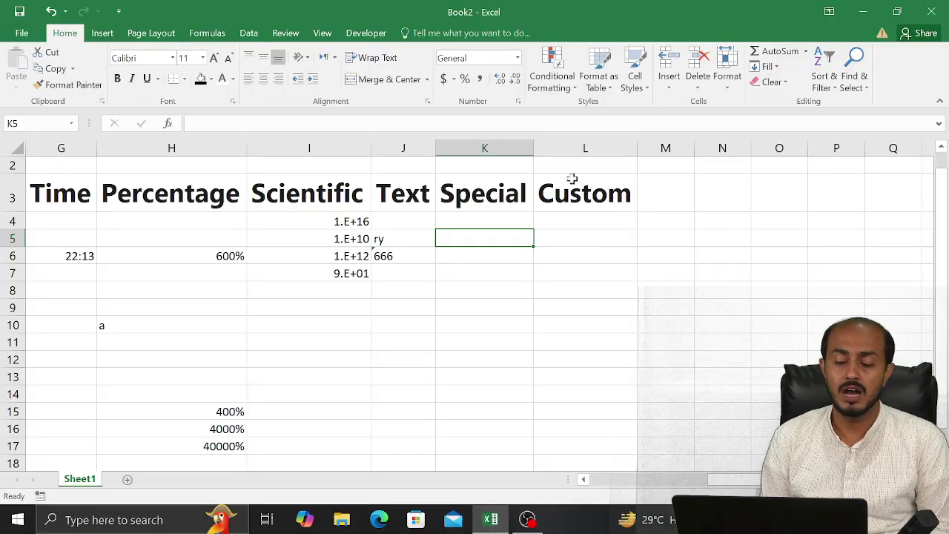
# Enter a test value 676 in K15 and copy it down to K19
pyautogui.click(463, 416)
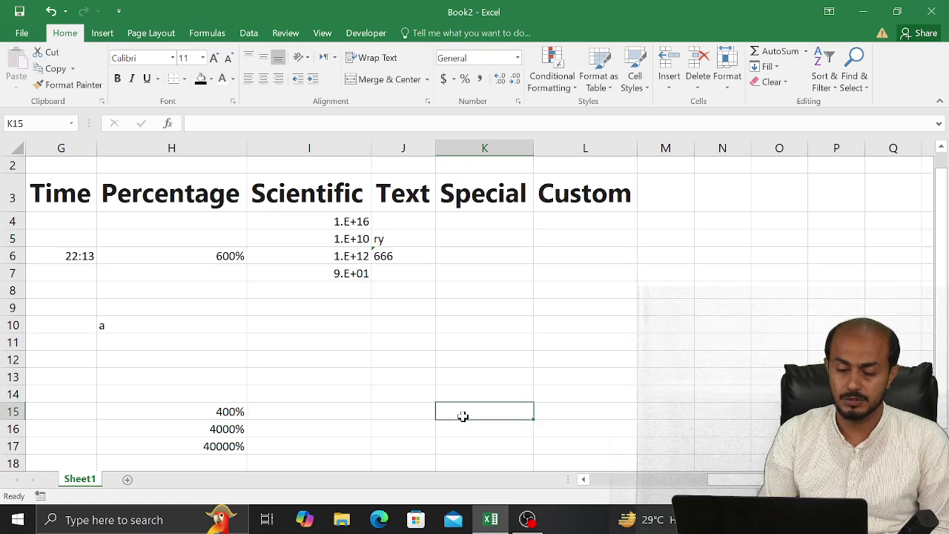
pyautogui.write('676')
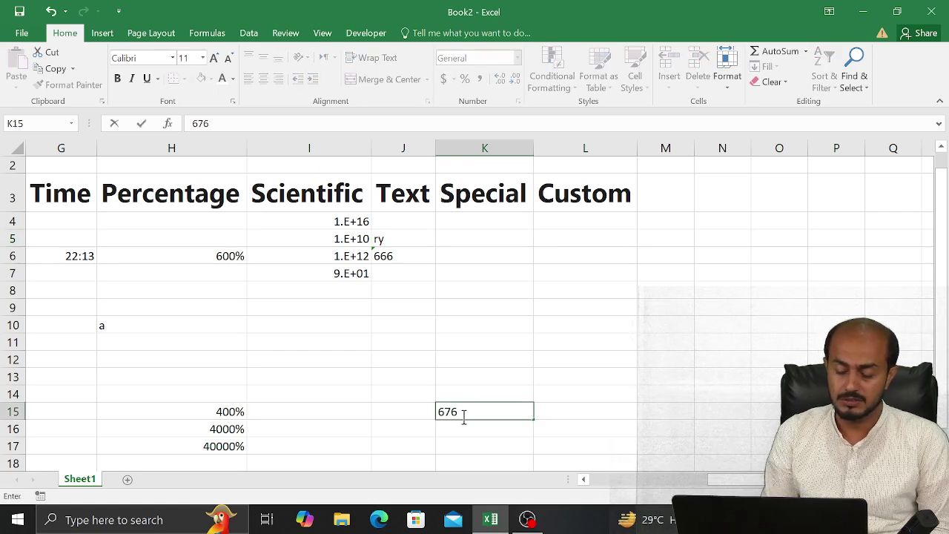
pyautogui.press('Return')
pyautogui.press('Up')
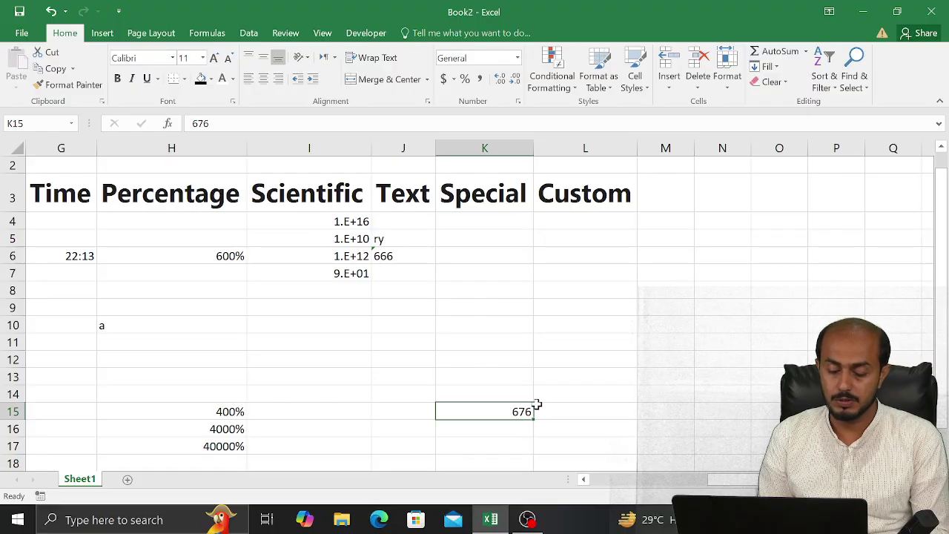
pyautogui.moveTo(533, 419); pyautogui.dragTo(523, 467)
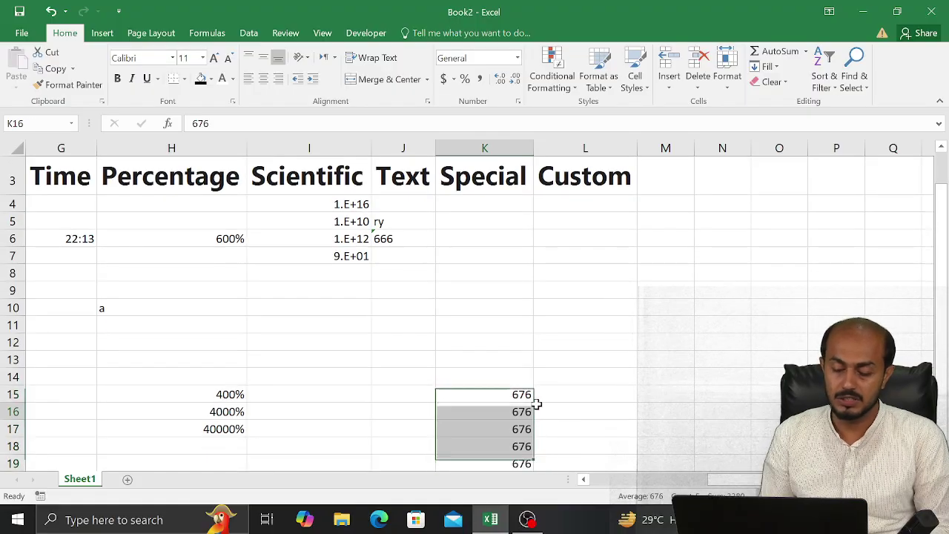
pyautogui.press('Down')
pyautogui.press('Up')
pyautogui.press('Up')
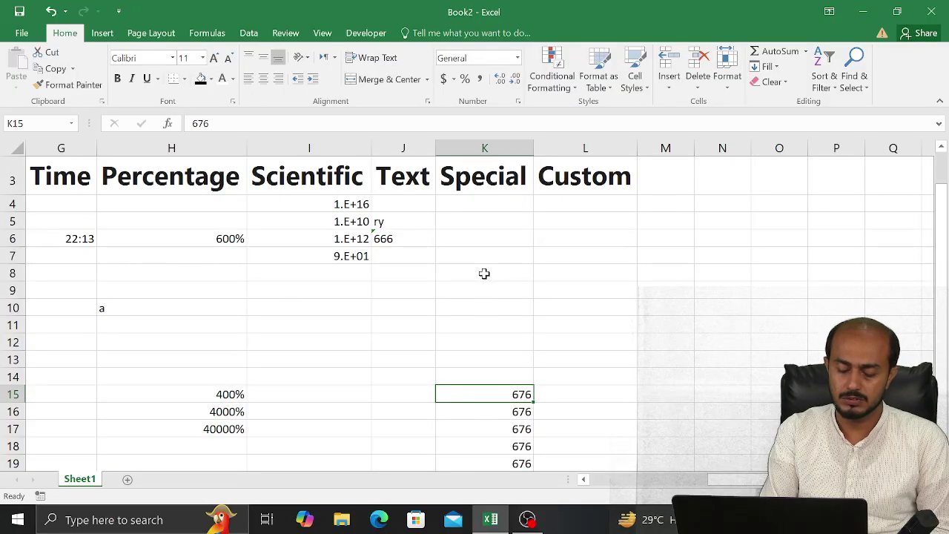
# Replace K15 with 65000 and fill it down through K19
pyautogui.write('65000')
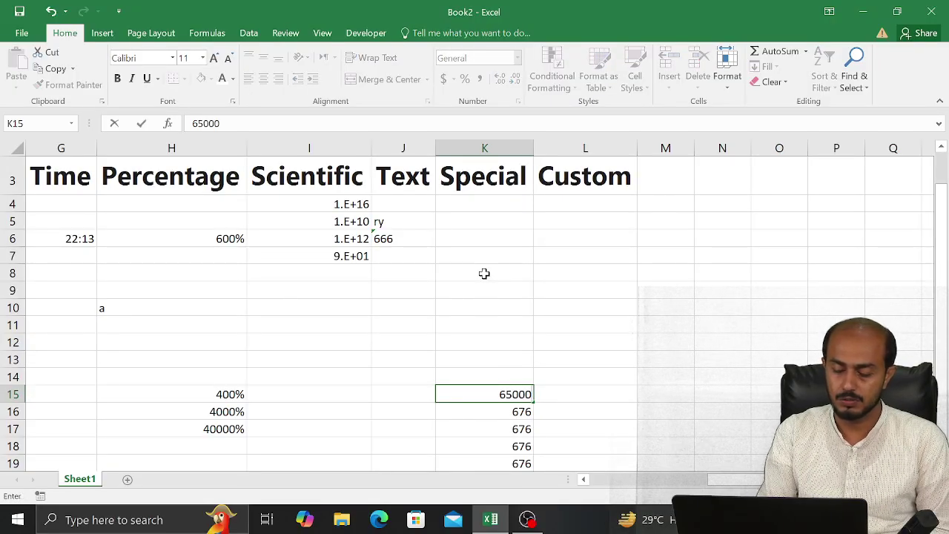
pyautogui.press('Return')
pyautogui.press('Up')
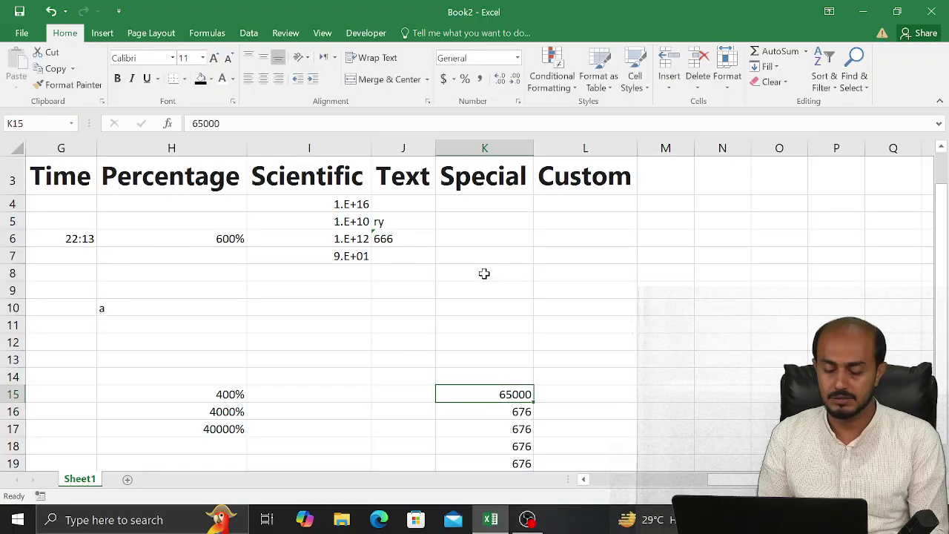
pyautogui.hotkey('shift', 'Down')
pyautogui.hotkey('shift', 'Down')
pyautogui.hotkey('shift', 'Down')
pyautogui.hotkey('shift', 'Down')
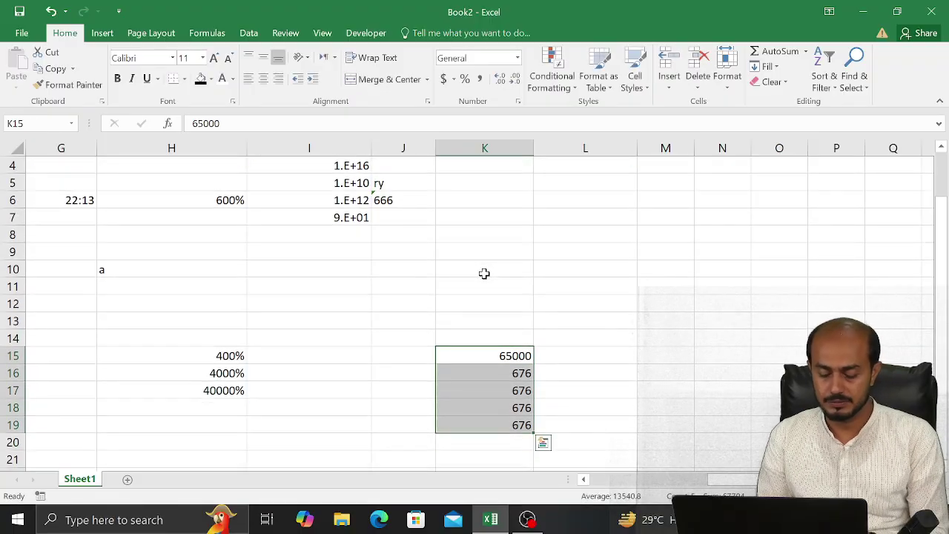
pyautogui.hotkey('ctrl', 'd')
pyautogui.press('Up')
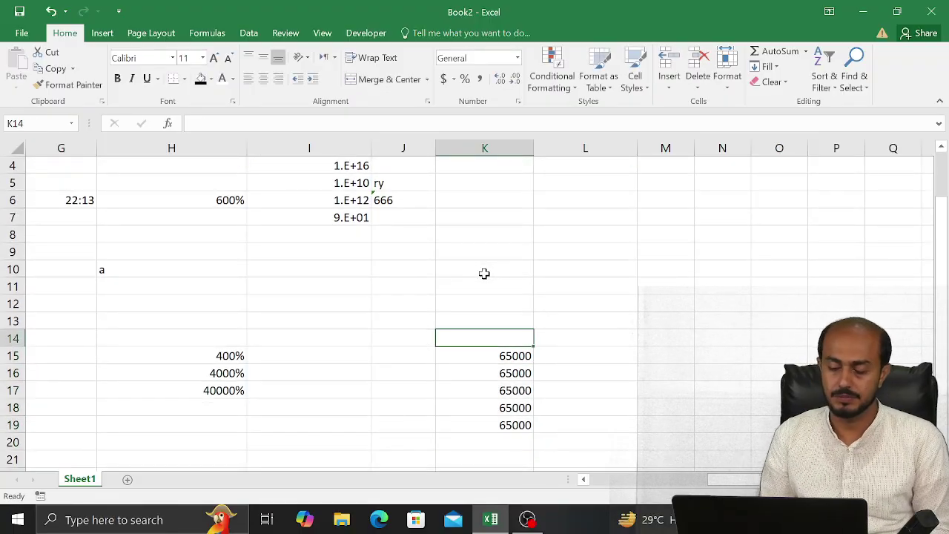
pyautogui.press('Down')
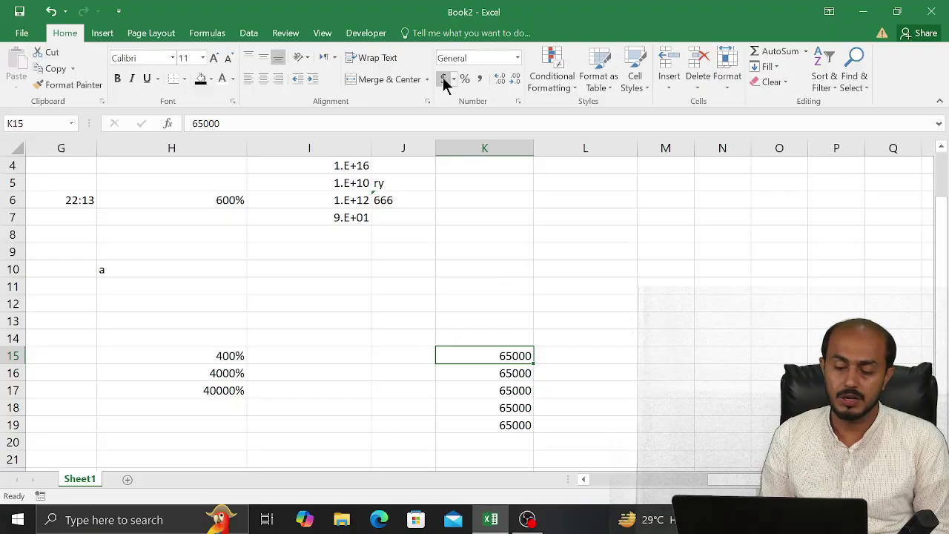
# Format K15 as Accounting currency and K16 as Percent Style
pyautogui.click(443, 79)
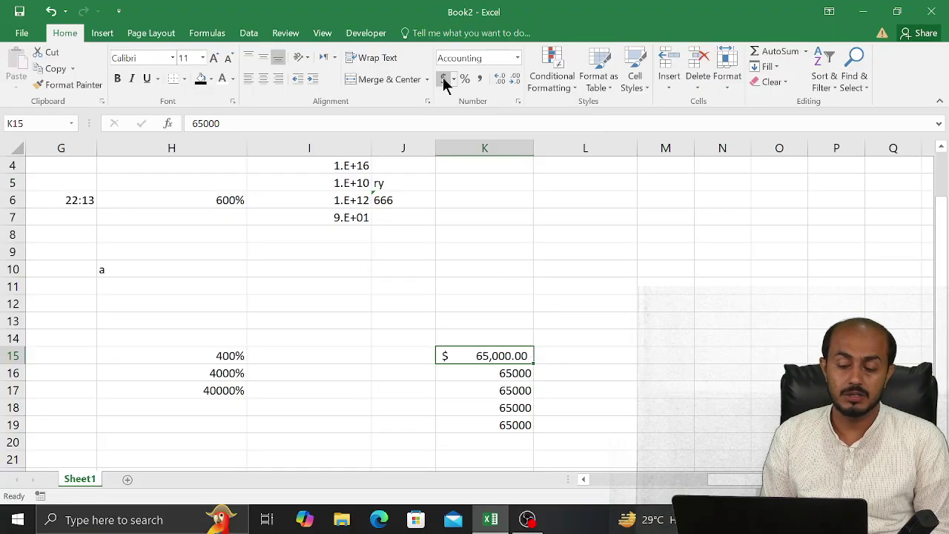
pyautogui.click(484, 373)
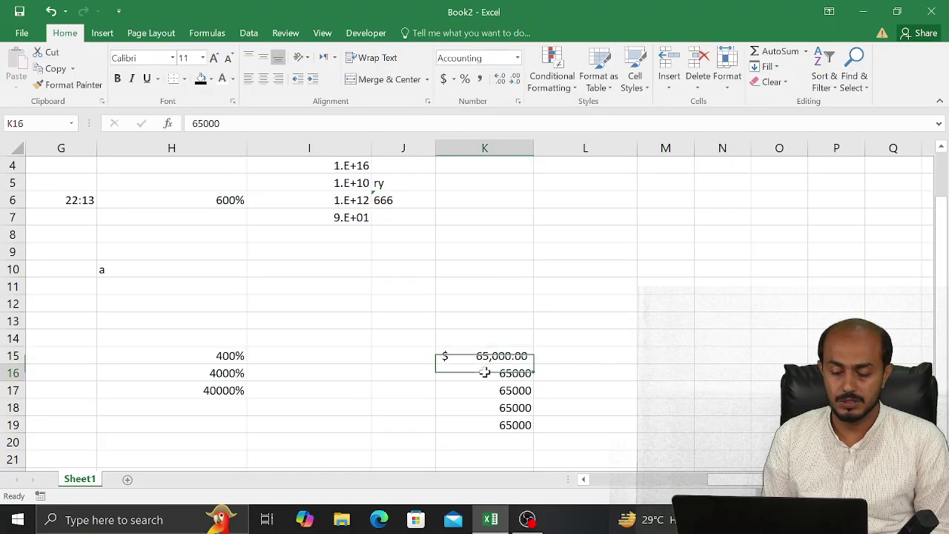
pyautogui.click(464, 80)
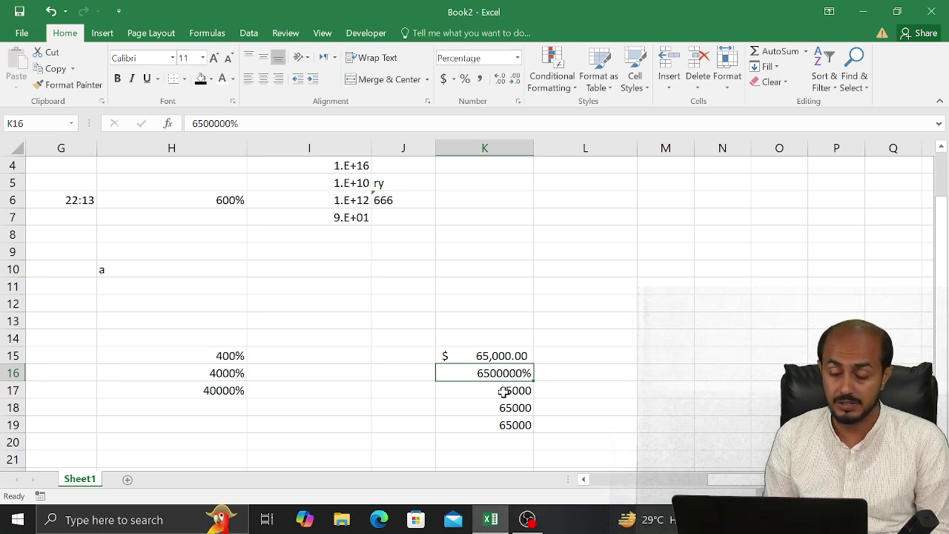
pyautogui.click(503, 390)
# Give K17 comma style and drop K15's decimals to show $ 65,000
pyautogui.click(480, 80)
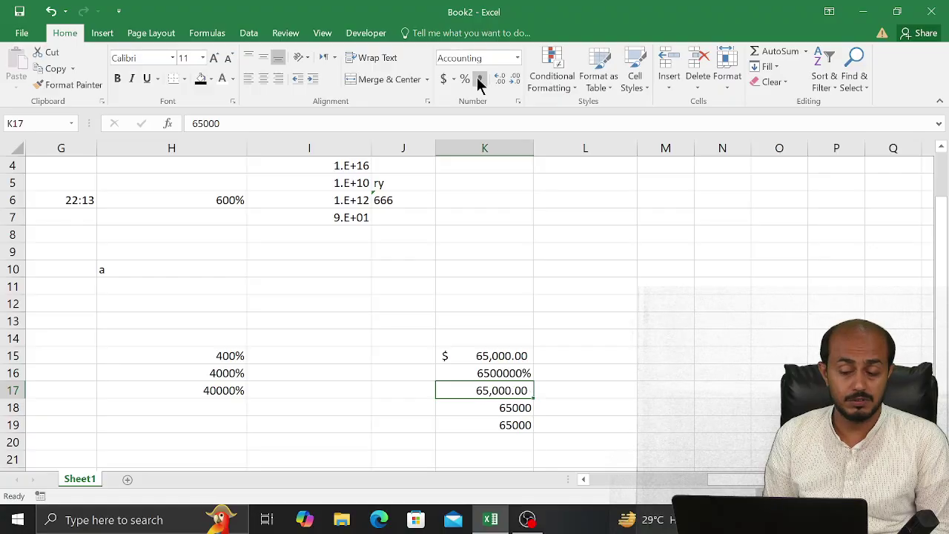
pyautogui.click(507, 409)
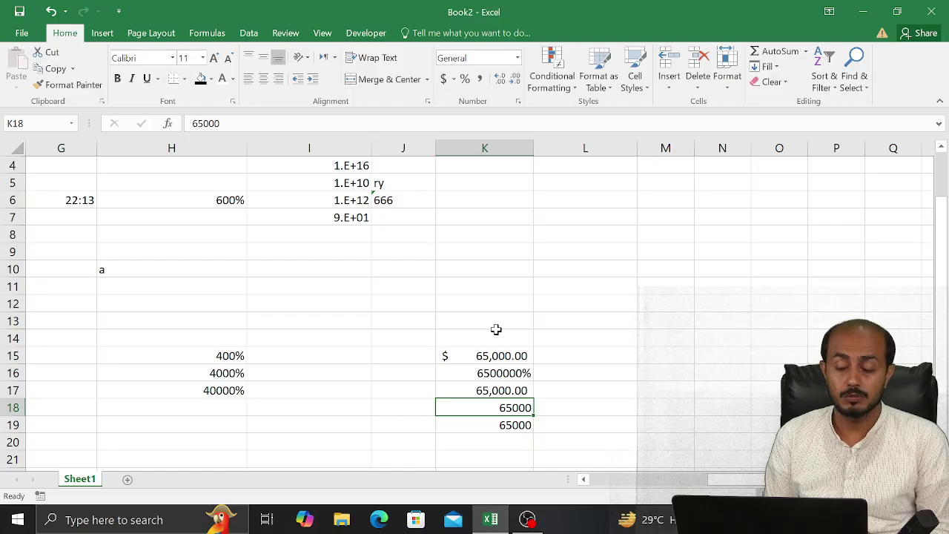
pyautogui.click(496, 357)
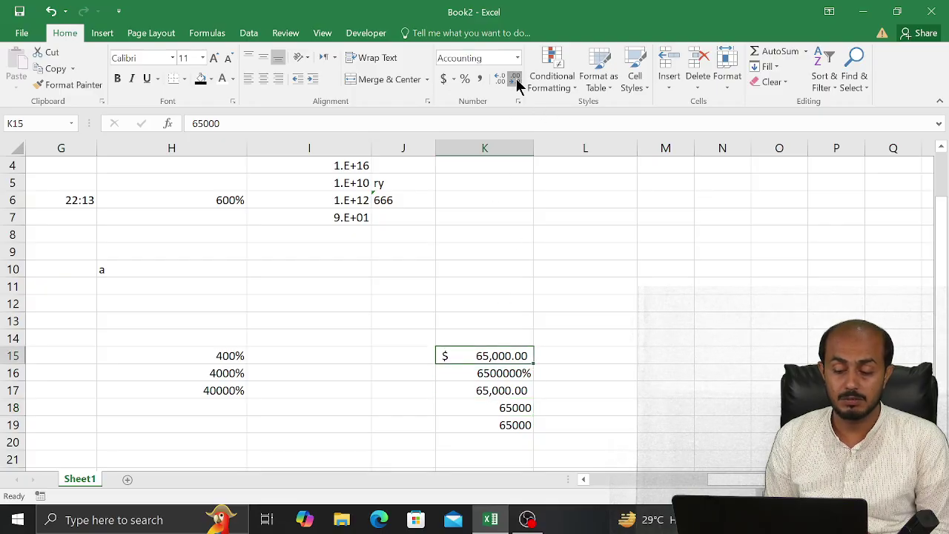
pyautogui.click(516, 79)
pyautogui.click(516, 79)
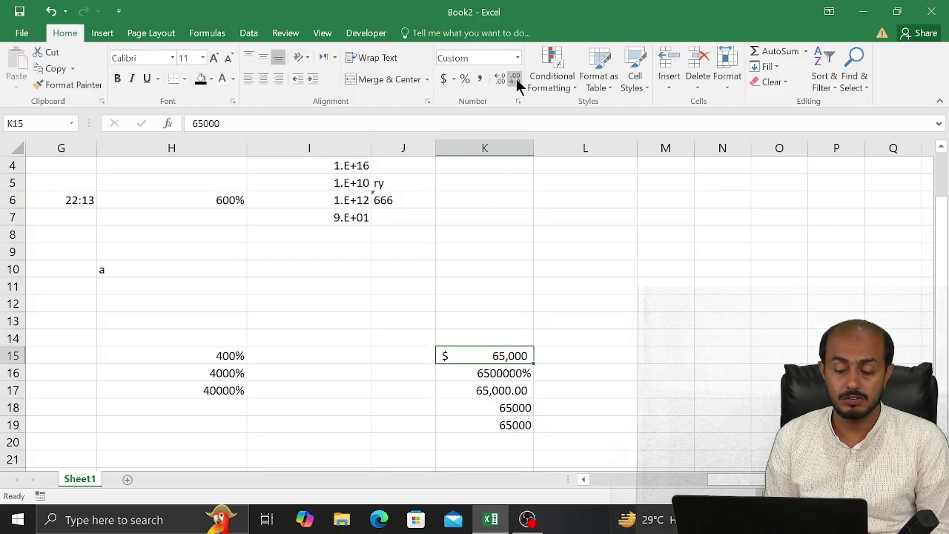
# Try adding decimal places to K16's percentage, then remove them again
pyautogui.click(487, 374)
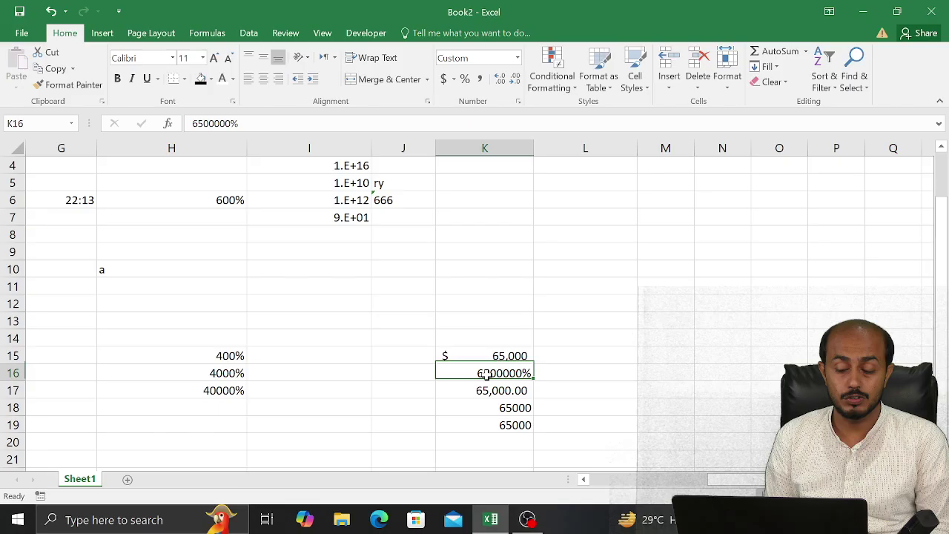
pyautogui.click(498, 78)
pyautogui.click(498, 79)
pyautogui.click(499, 79)
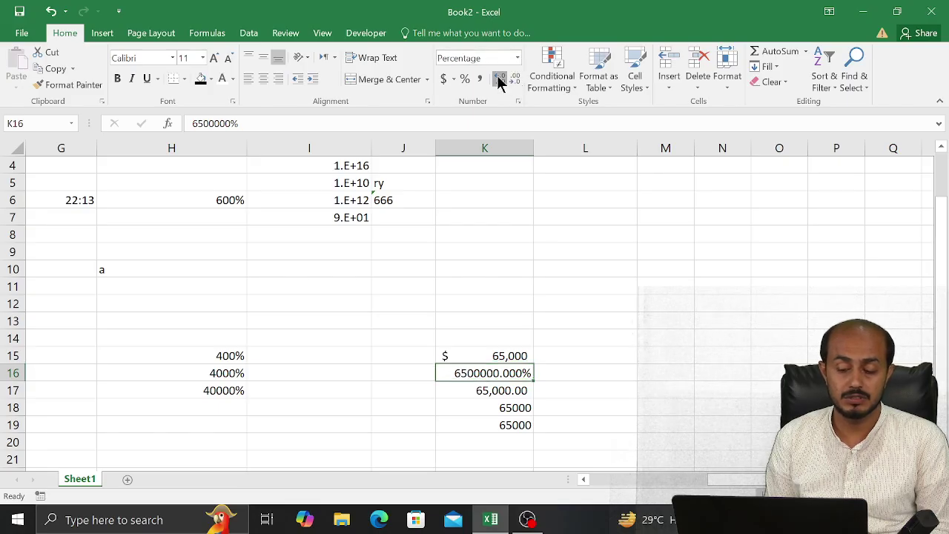
pyautogui.click(500, 78)
pyautogui.click(500, 79)
pyautogui.click(503, 79)
pyautogui.click(517, 79)
pyautogui.click(516, 79)
pyautogui.click(516, 78)
pyautogui.click(516, 79)
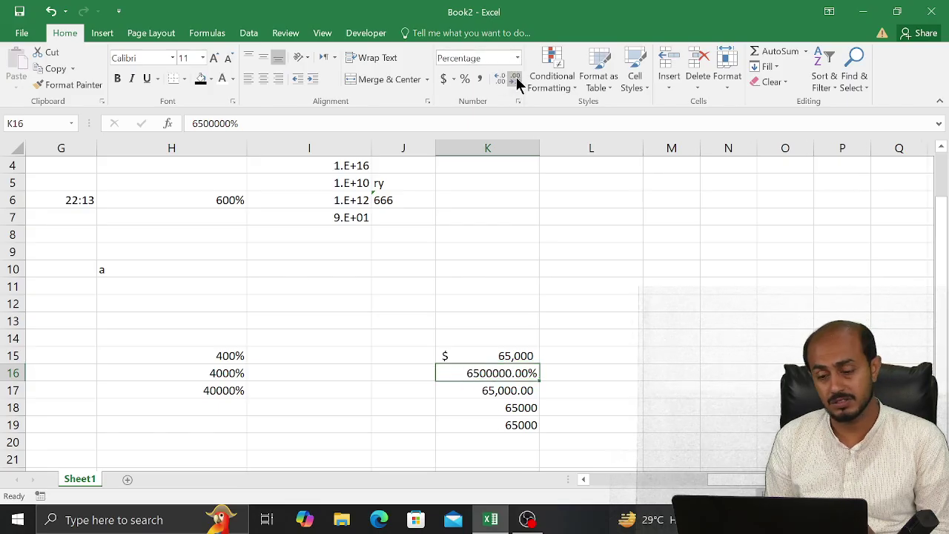
pyautogui.click(516, 78)
pyautogui.click(516, 79)
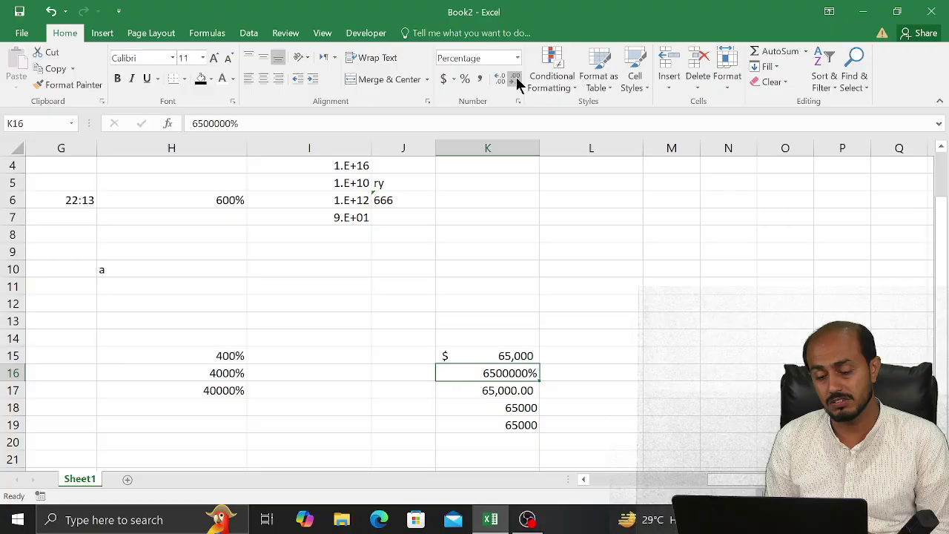
# Drop K17's decimals to show 65,000 and review the formats of K15–K17
pyautogui.click(505, 393)
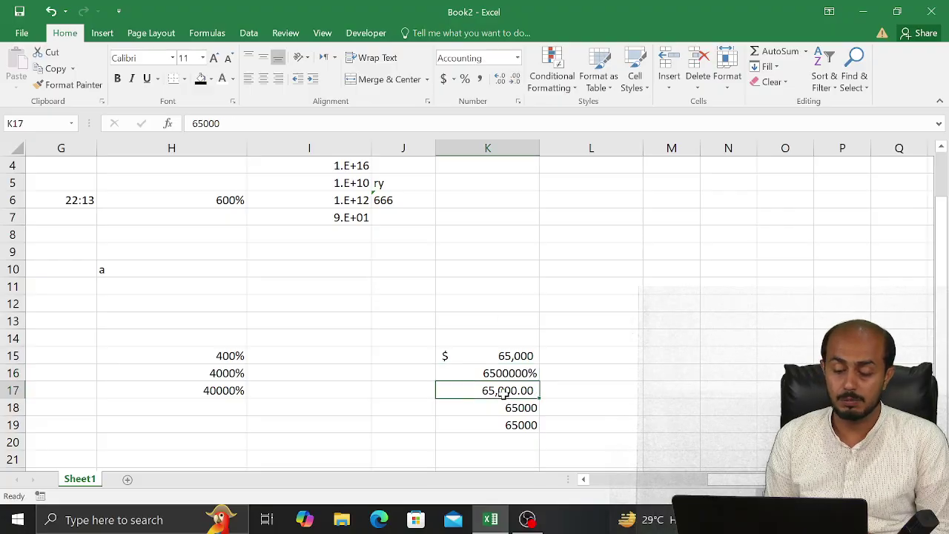
pyautogui.click(518, 80)
pyautogui.click(517, 80)
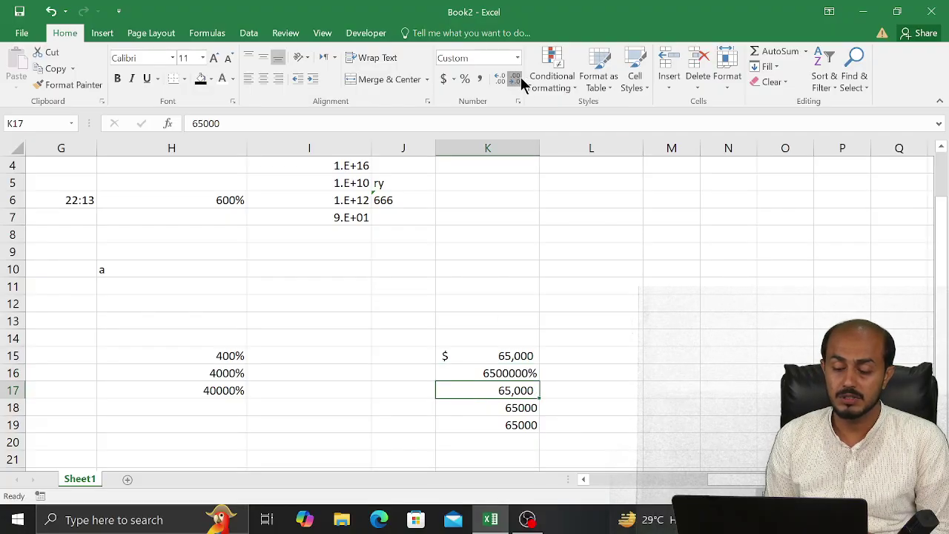
pyautogui.click(521, 359)
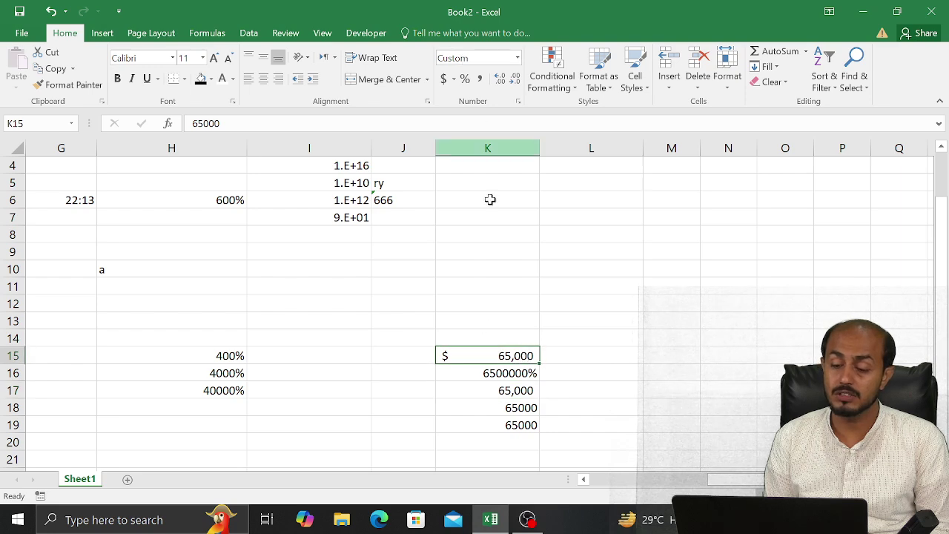
pyautogui.click(489, 371)
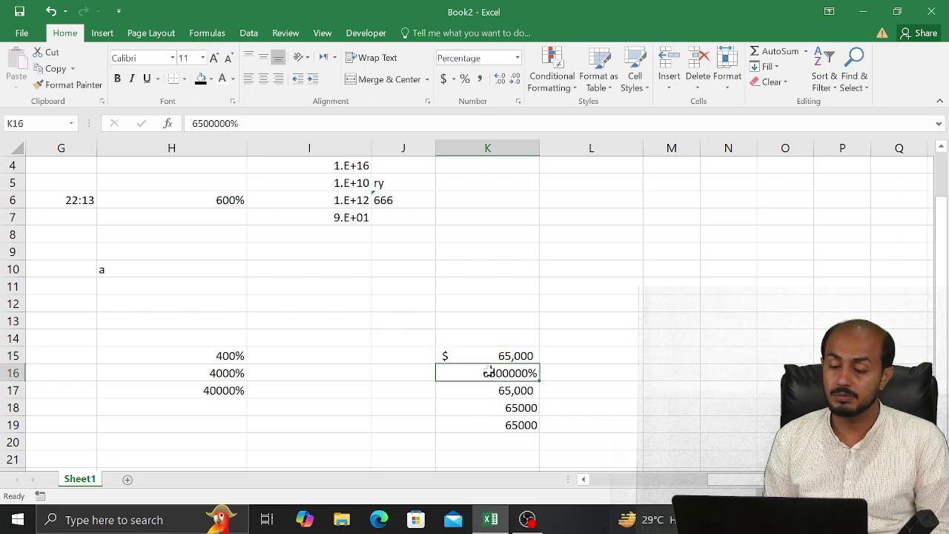
pyautogui.click(486, 390)
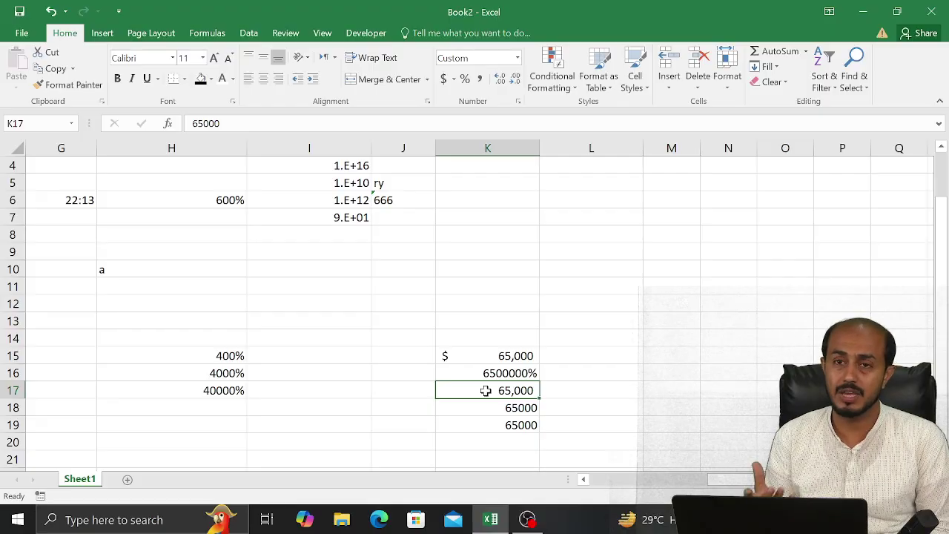
pyautogui.click(610, 236)
pyautogui.moveTo(944, 305); pyautogui.dragTo(944, 295)
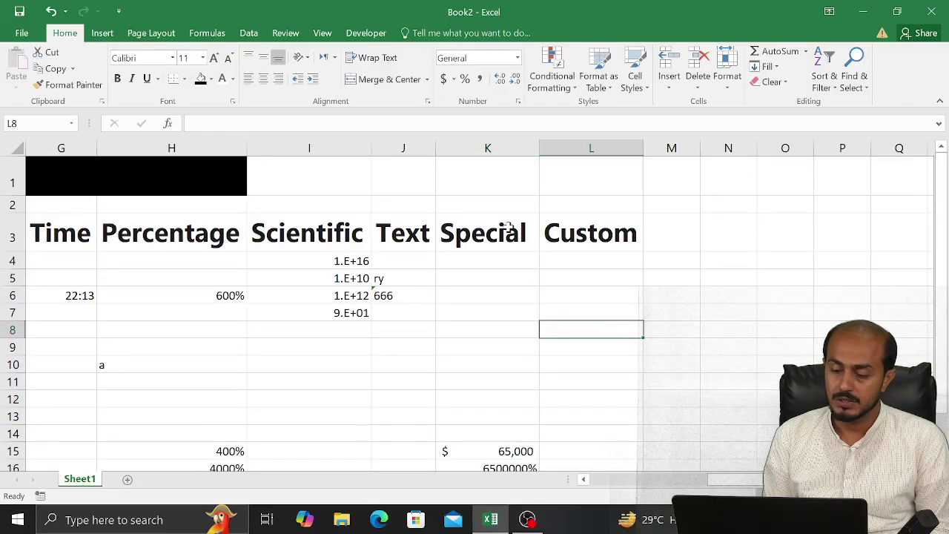
pyautogui.click(474, 274)
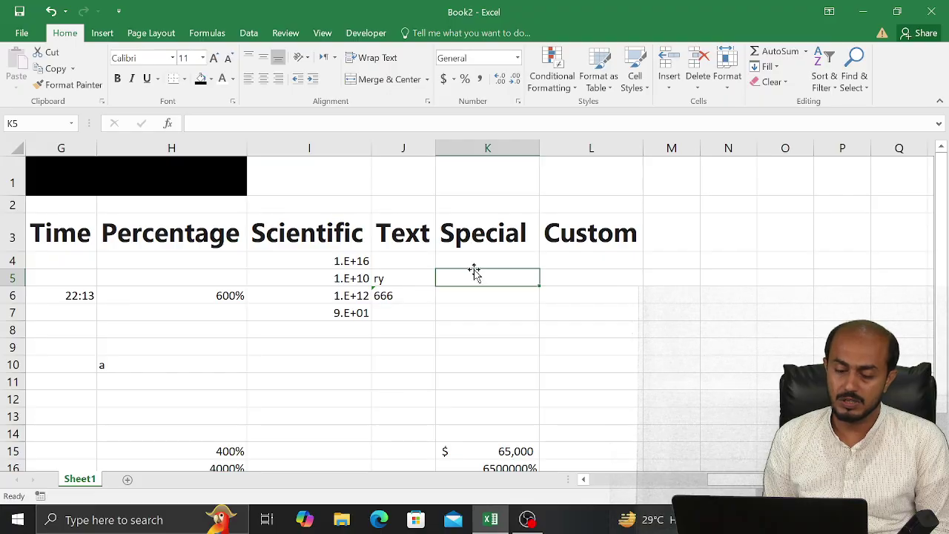
pyautogui.click(518, 102)
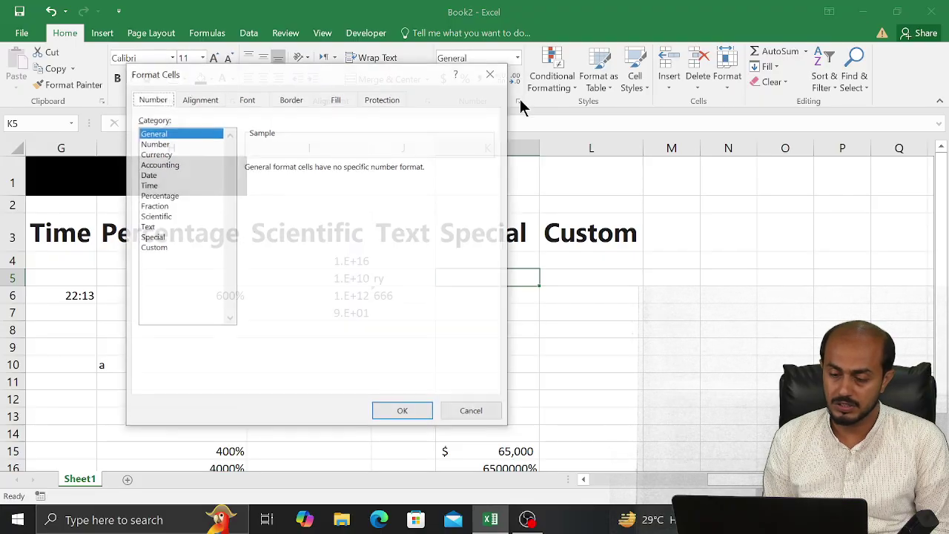
pyautogui.click(488, 75)
pyautogui.write('676868768787')
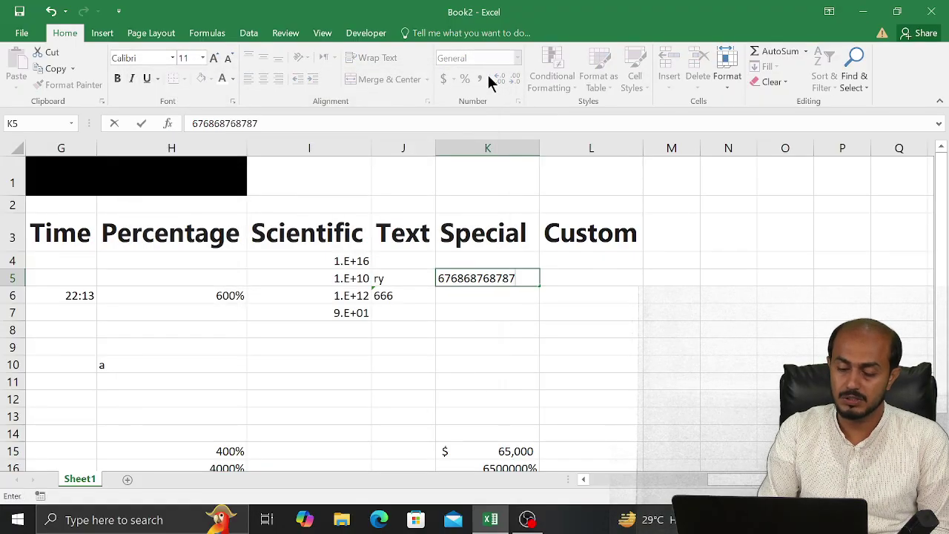
pyautogui.press('Return')
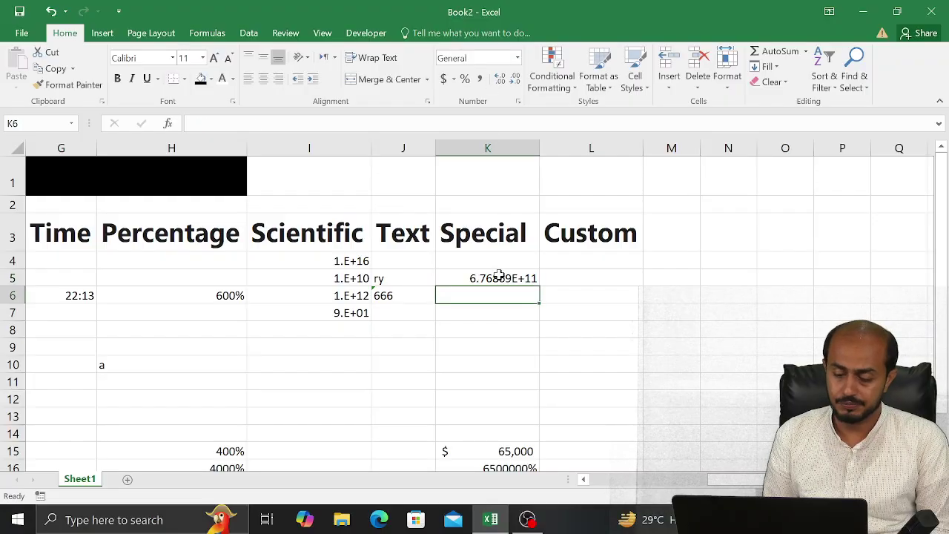
pyautogui.click(498, 276)
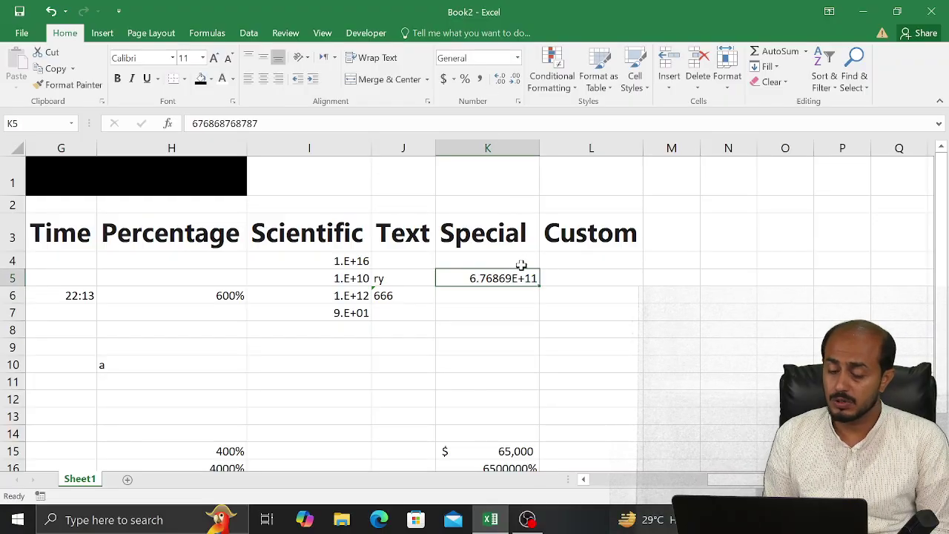
pyautogui.click(517, 58)
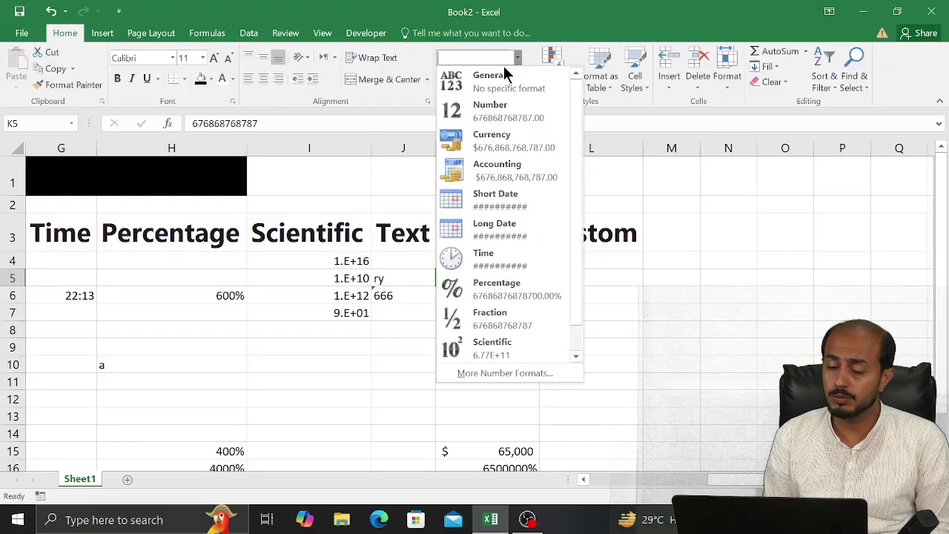
pyautogui.click(487, 111)
pyautogui.doubleClick(513, 80)
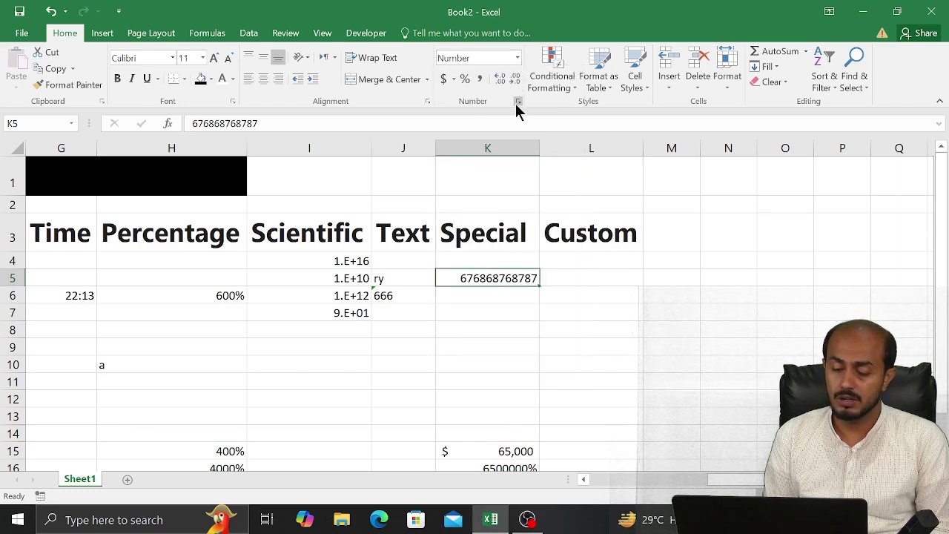
pyautogui.click(516, 101)
pyautogui.click(164, 237)
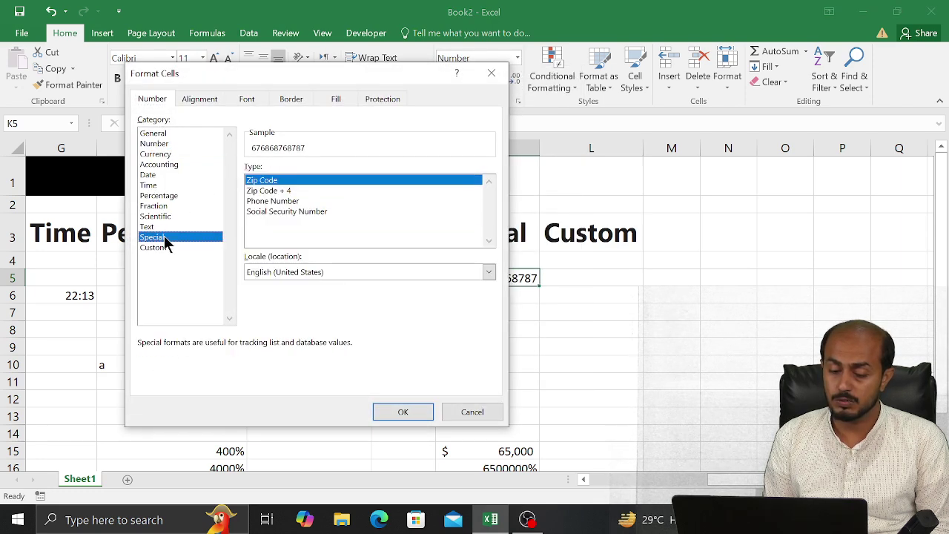
pyautogui.click(252, 191)
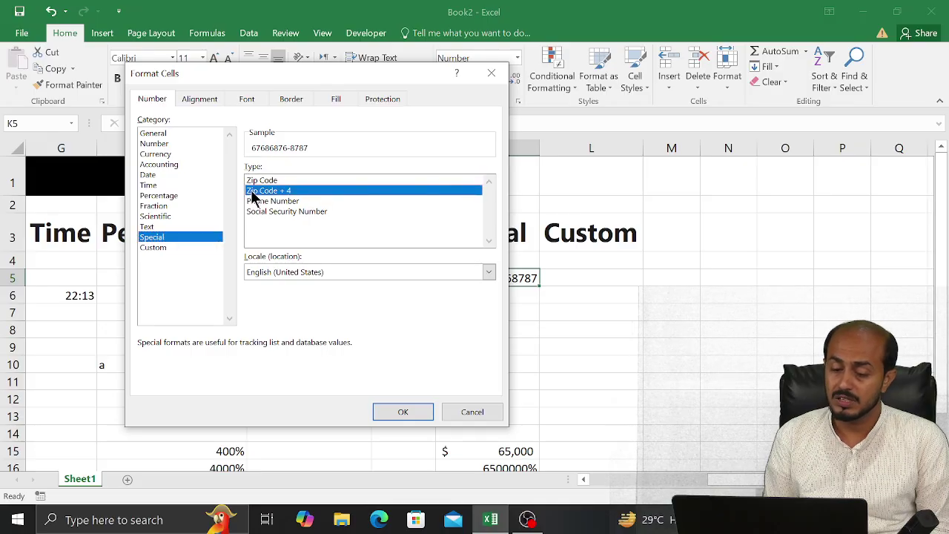
pyautogui.click(252, 201)
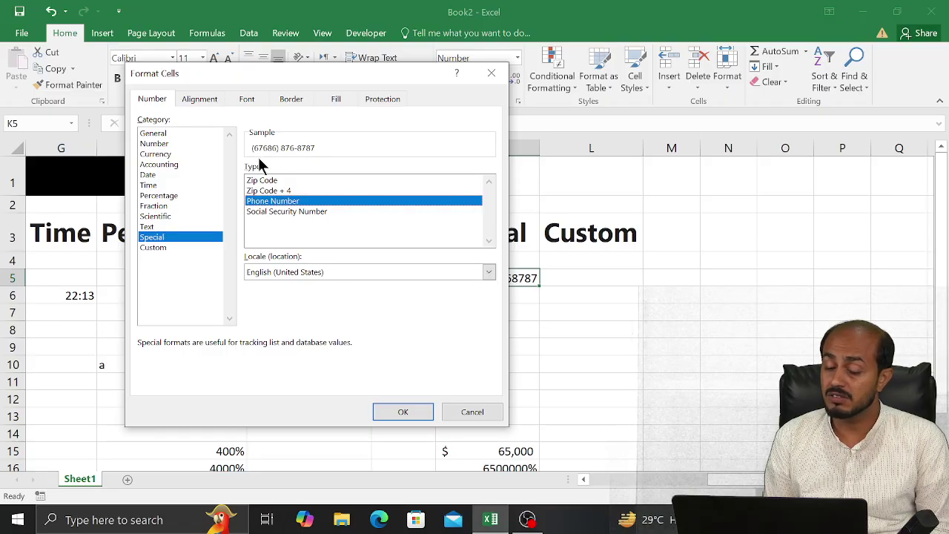
pyautogui.click(256, 211)
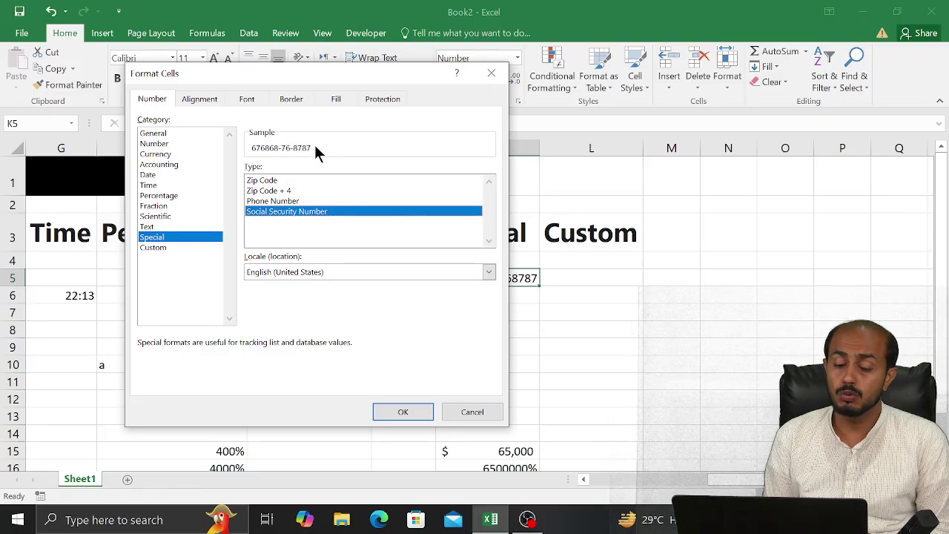
# Try the English (Singapore), Yi (PRC) and Punjabi (Pakistan) locales for the Special format
pyautogui.click(308, 271)
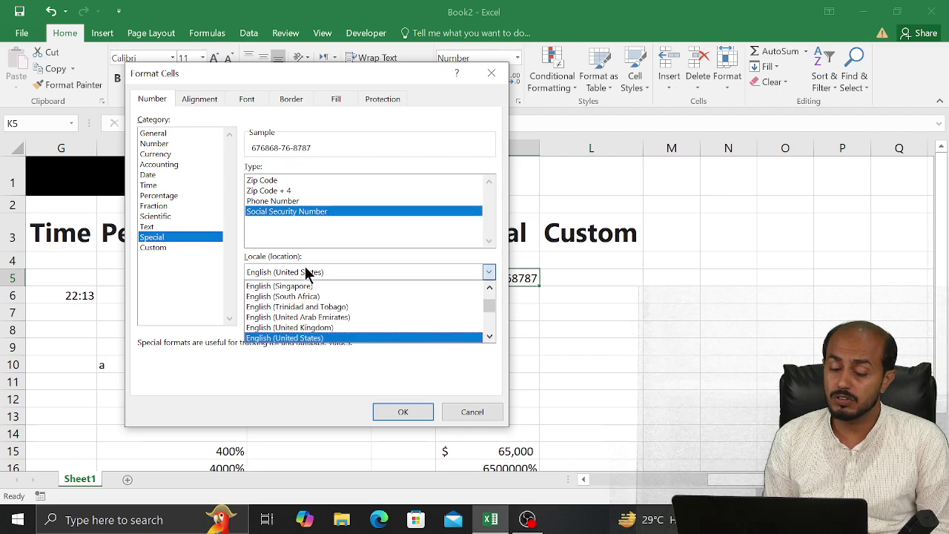
pyautogui.click(385, 290)
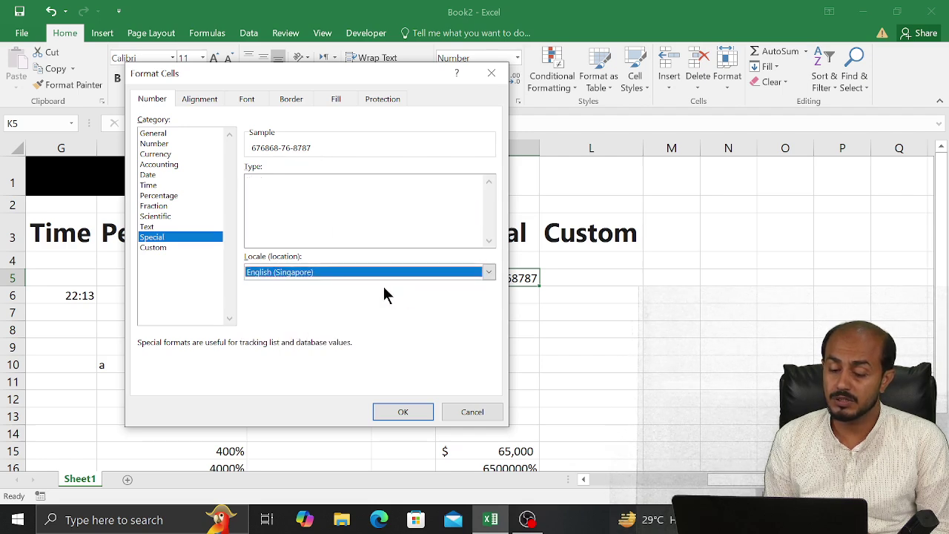
pyautogui.click(442, 273)
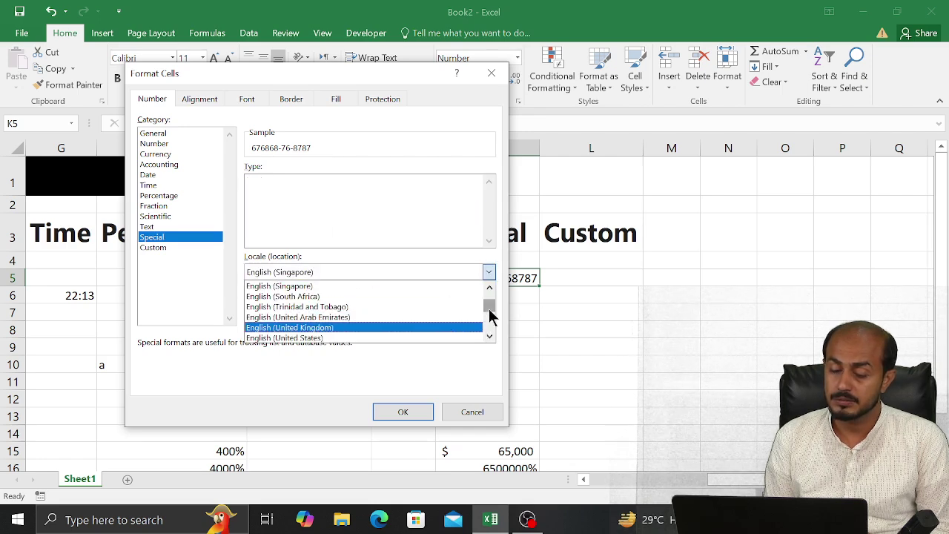
pyautogui.moveTo(489, 308); pyautogui.dragTo(488, 324)
pyautogui.click(403, 316)
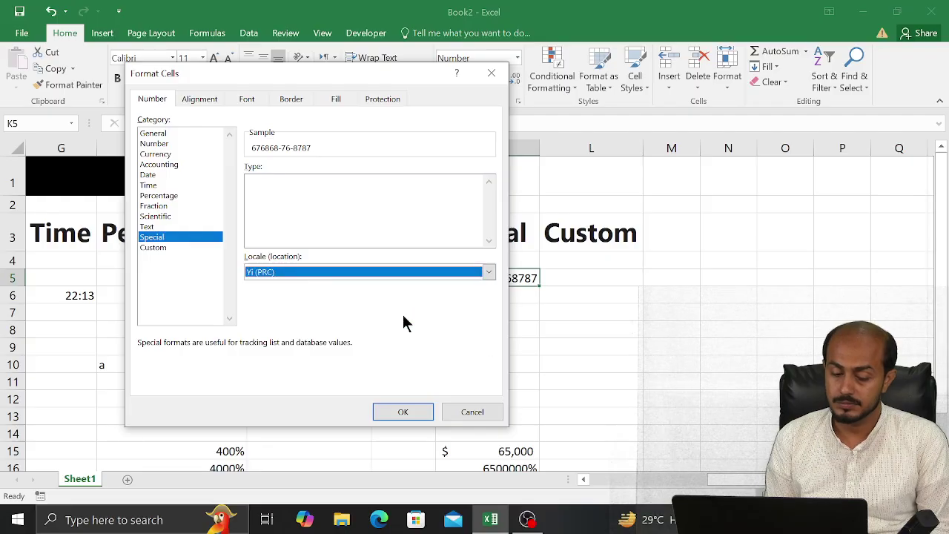
pyautogui.hotkey('alt', 'Down')
pyautogui.press('p')
pyautogui.press('p')
pyautogui.press('p')
pyautogui.press('p')
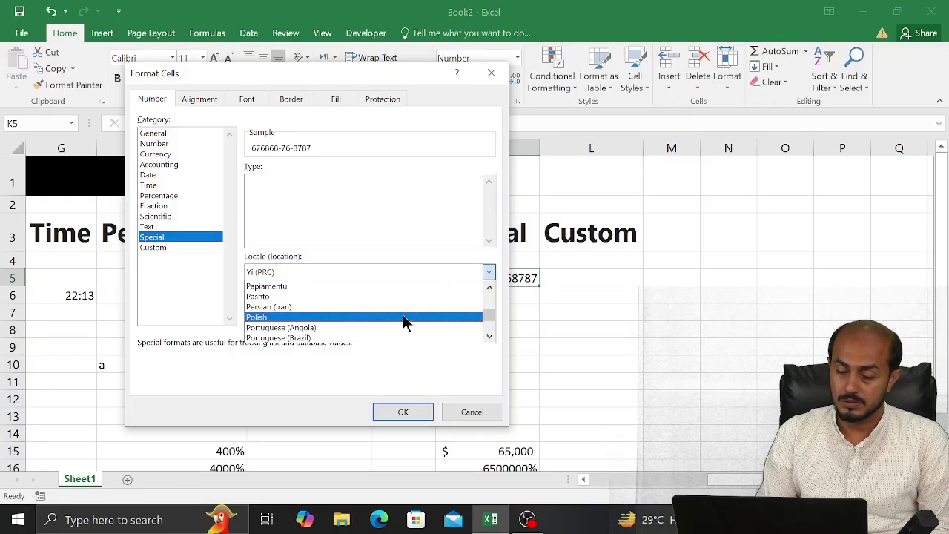
pyautogui.press('p')
pyautogui.press('p')
pyautogui.press('p')
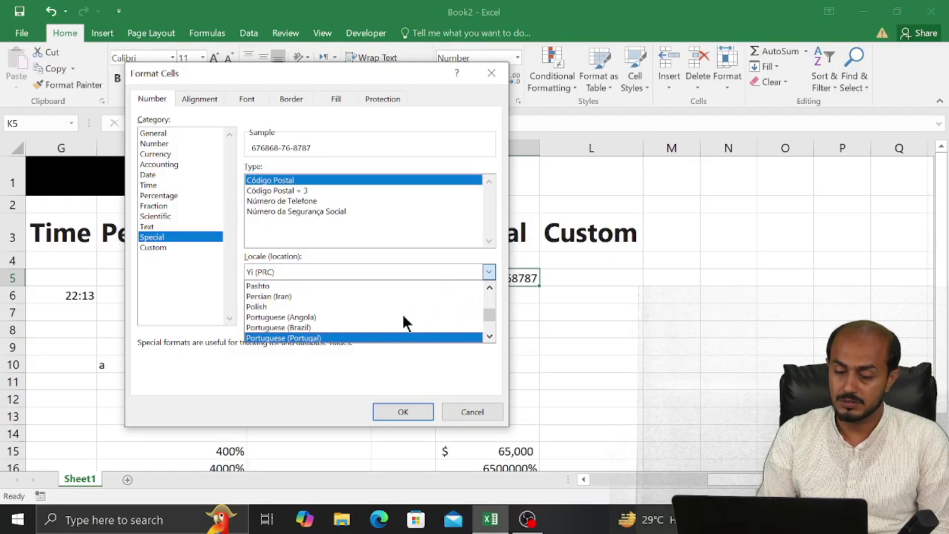
pyautogui.press('Down')
pyautogui.press('Down')
pyautogui.press('Down')
pyautogui.press('Down')
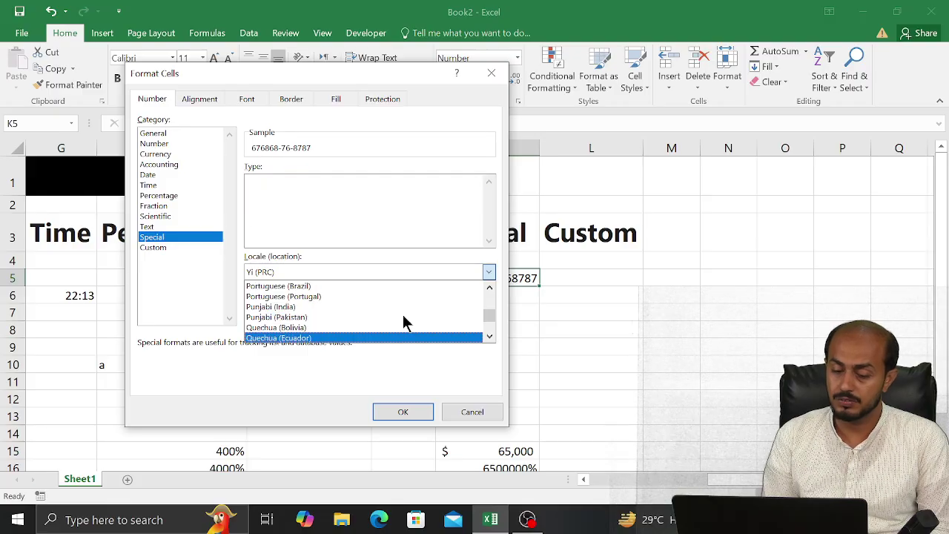
pyautogui.click(404, 318)
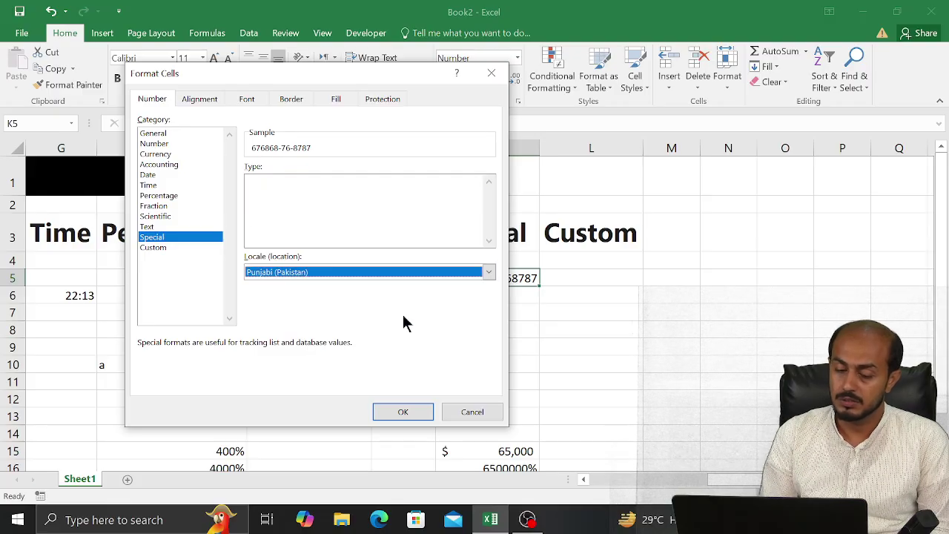
# Browse locales from Sindhi (Arabic) up to Northern Sami (Finland), then close Format Cells without applying
pyautogui.click(425, 272)
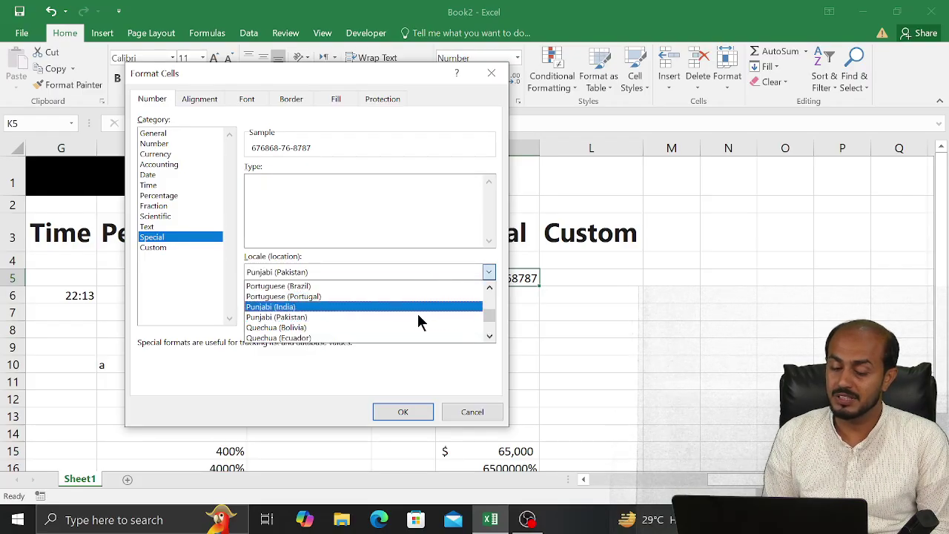
pyautogui.scroll(-2, 459, 319)
pyautogui.scroll(-5, 492, 331)
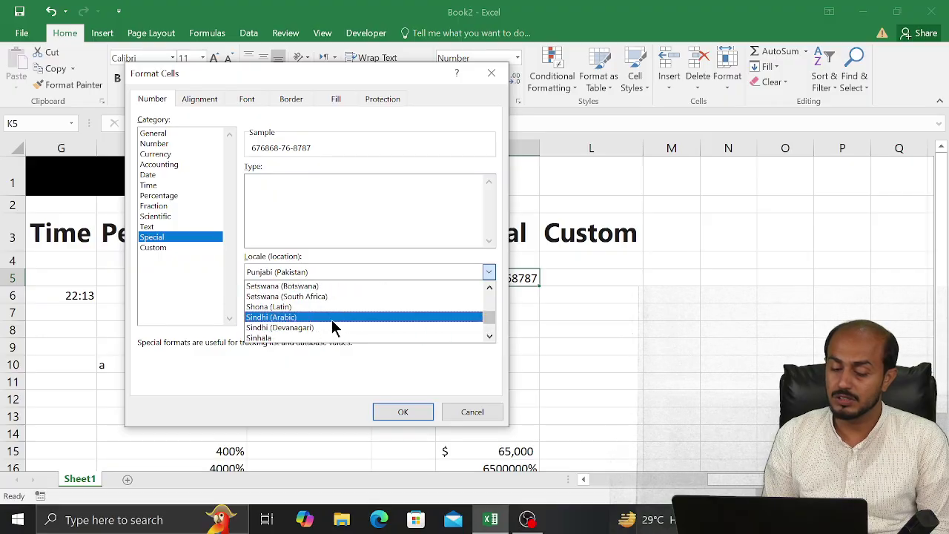
pyautogui.click(332, 328)
pyautogui.click(394, 268)
pyautogui.press('Up')
pyautogui.press('Up')
pyautogui.press('Up')
pyautogui.press('Up')
pyautogui.press('Up')
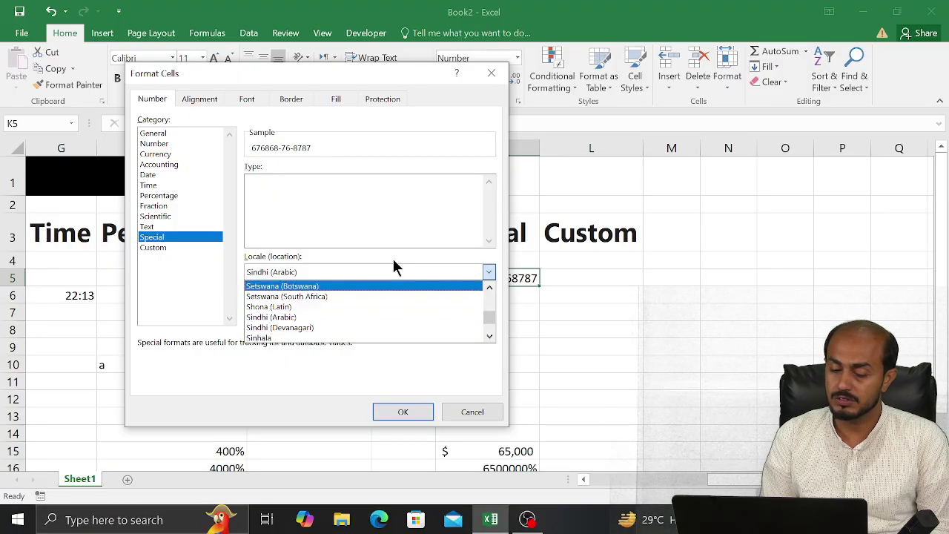
pyautogui.press('Up')
pyautogui.press('Up')
pyautogui.press('Up')
pyautogui.press('Up')
pyautogui.press('Up')
pyautogui.press('Up')
pyautogui.press('Up')
pyautogui.press('Up')
pyautogui.press('Up')
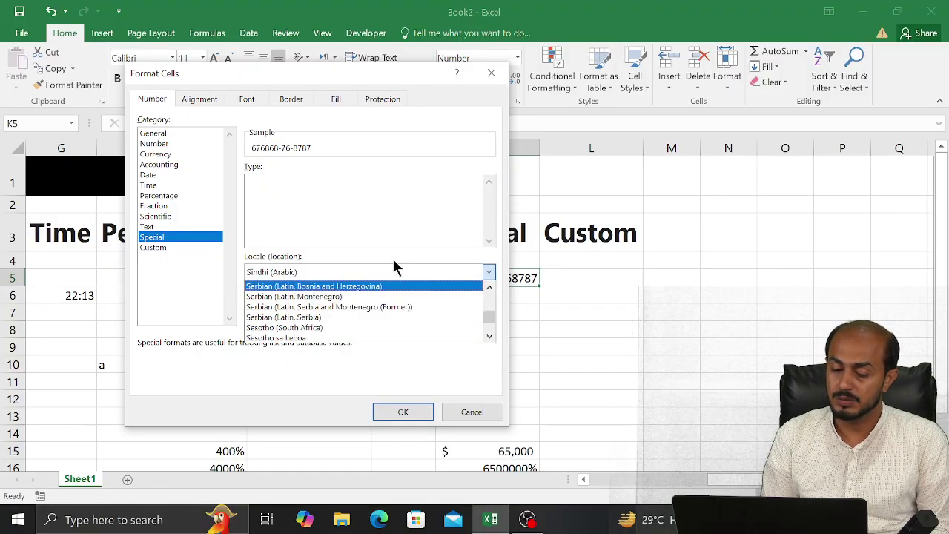
pyautogui.press('Up')
pyautogui.press('Up')
pyautogui.press('Up')
pyautogui.press('Up')
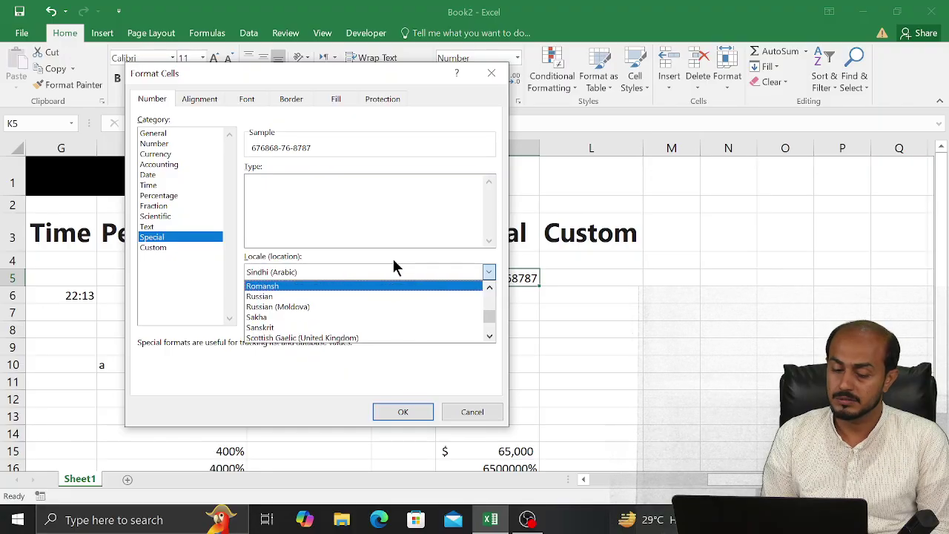
pyautogui.press('Up')
pyautogui.press('Up')
pyautogui.press('Up')
pyautogui.press('Up')
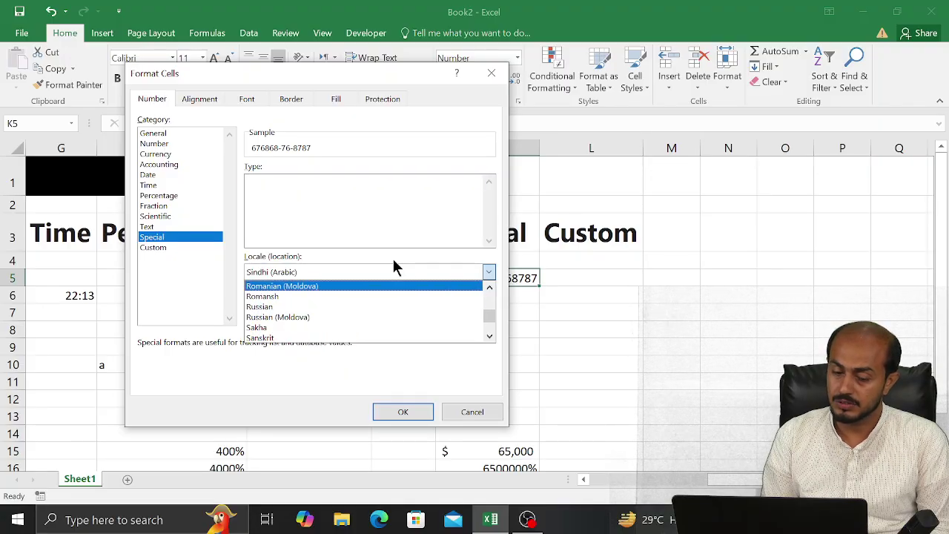
pyautogui.press('Up')
pyautogui.press('Up')
pyautogui.press('Up')
pyautogui.press('Up')
pyautogui.press('Up')
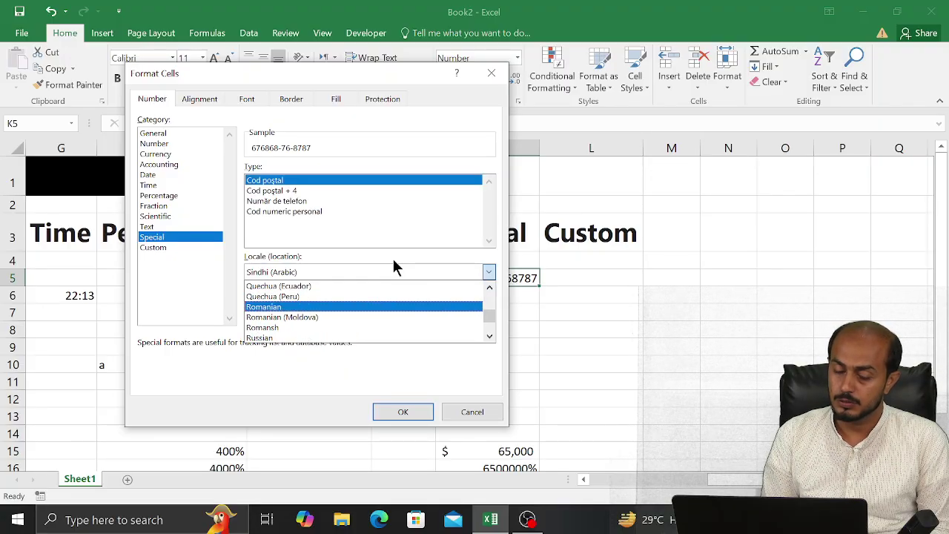
pyautogui.press('Up')
pyautogui.press('Up')
pyautogui.press('Up')
pyautogui.press('Up')
pyautogui.press('Up')
pyautogui.press('Up')
pyautogui.press('Up')
pyautogui.press('Up')
pyautogui.press('Up')
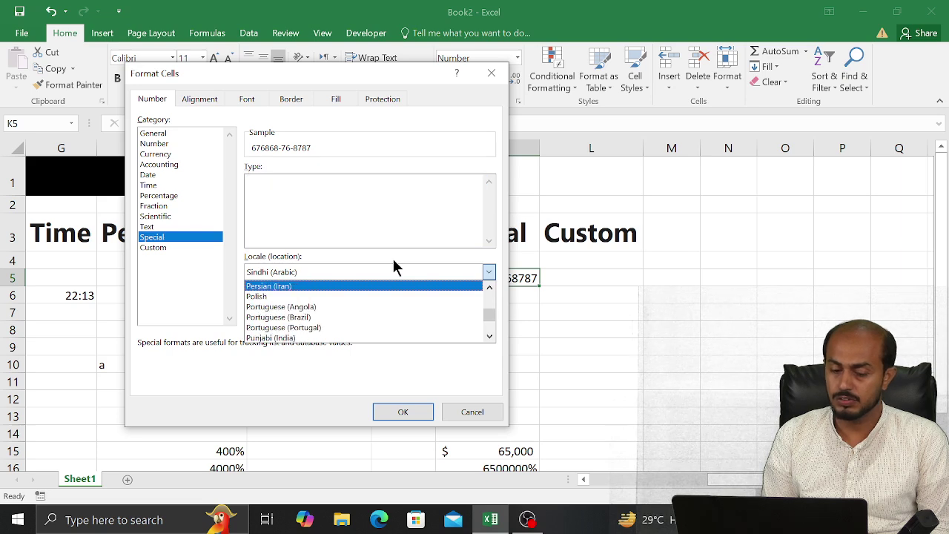
pyautogui.press('Up')
pyautogui.press('Up')
pyautogui.press('Up')
pyautogui.press('Up')
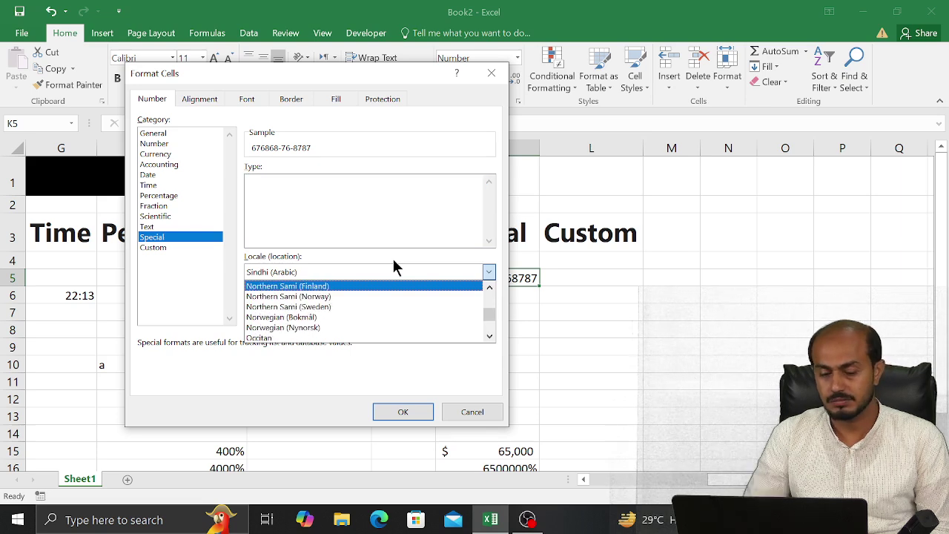
pyautogui.click(472, 413)
pyautogui.click(470, 412)
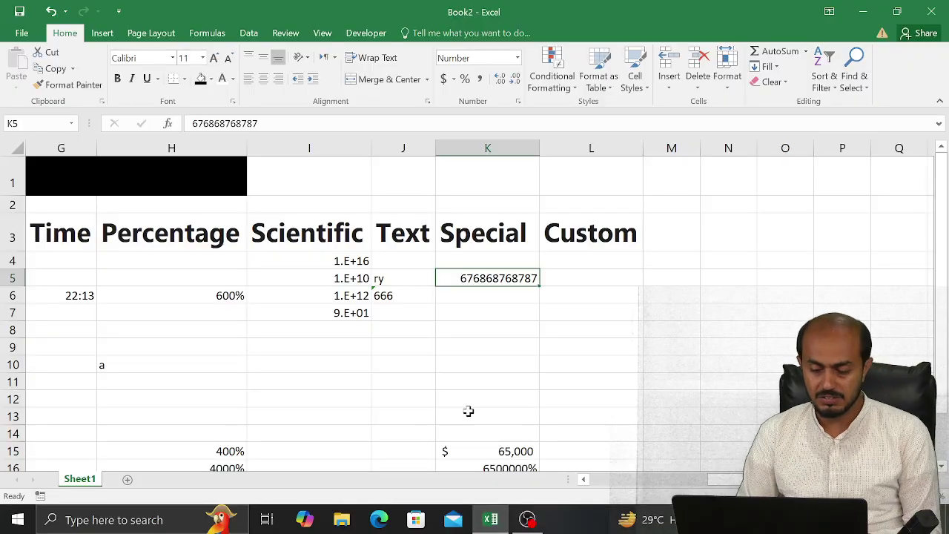
# Enter 68 in cell L5 under the Custom heading, then move down to L11
pyautogui.click(626, 276)
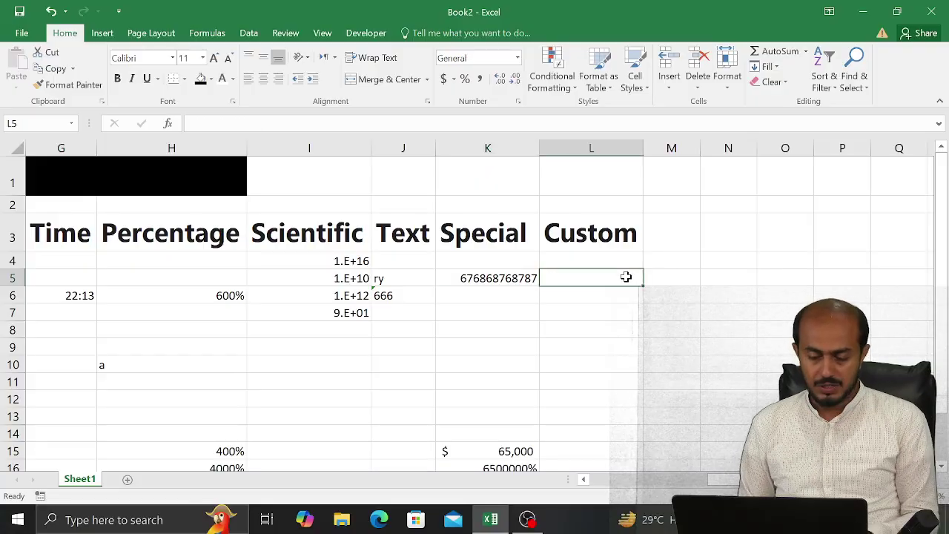
pyautogui.write('68')
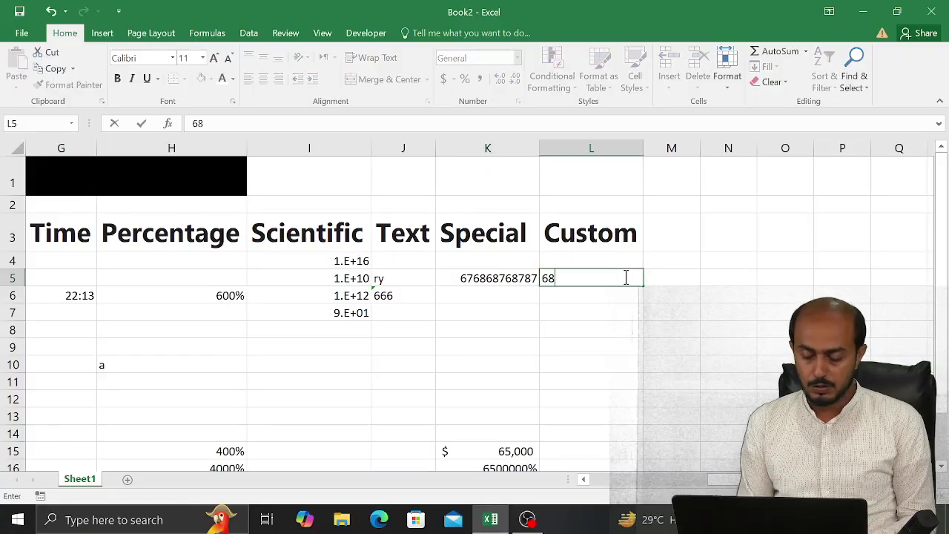
pyautogui.press('Return')
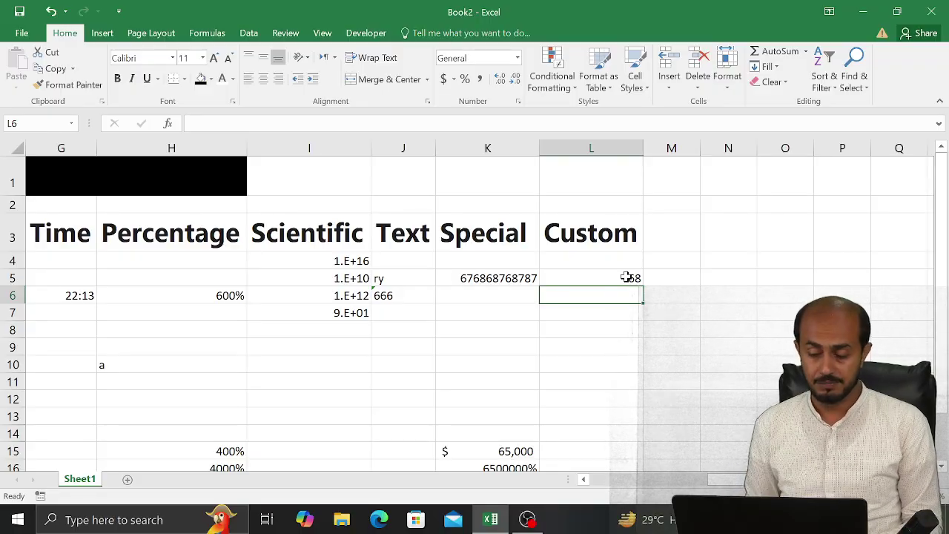
pyautogui.press('Down')
pyautogui.click(627, 277)
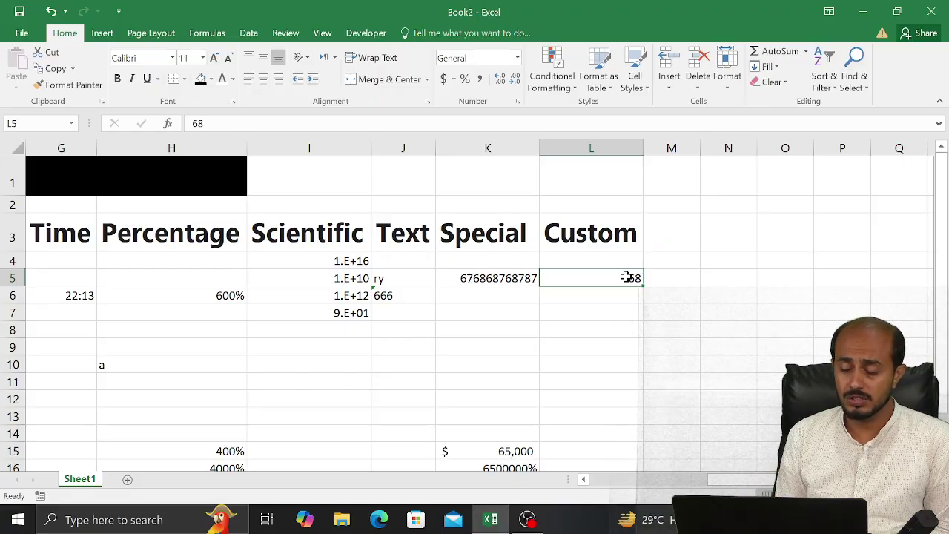
pyautogui.press('Return')
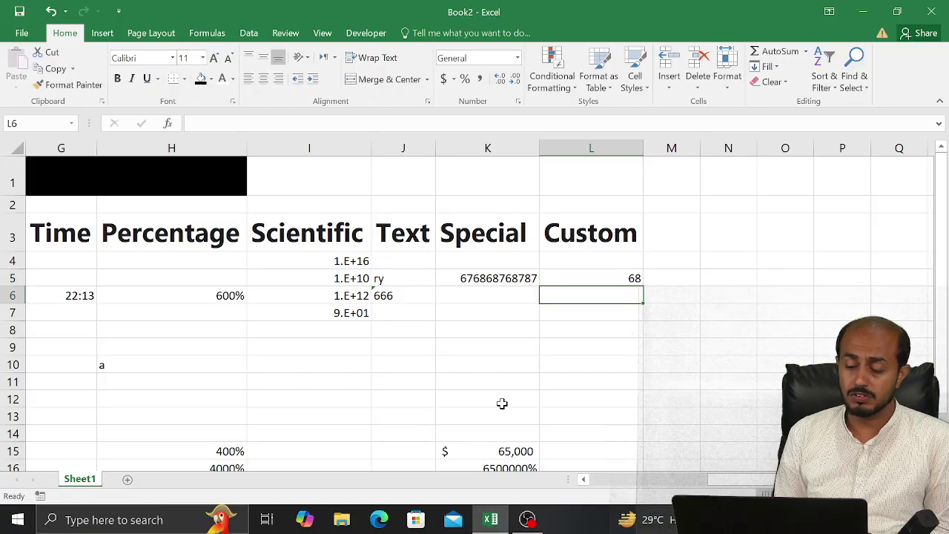
pyautogui.press('Down')
pyautogui.press('Down')
pyautogui.press('Down')
pyautogui.press('Down')
pyautogui.press('Down')
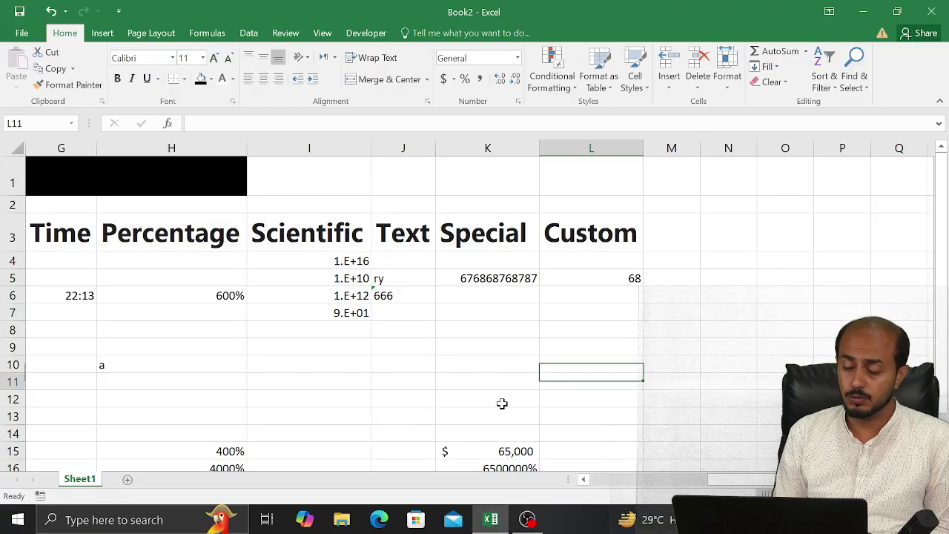
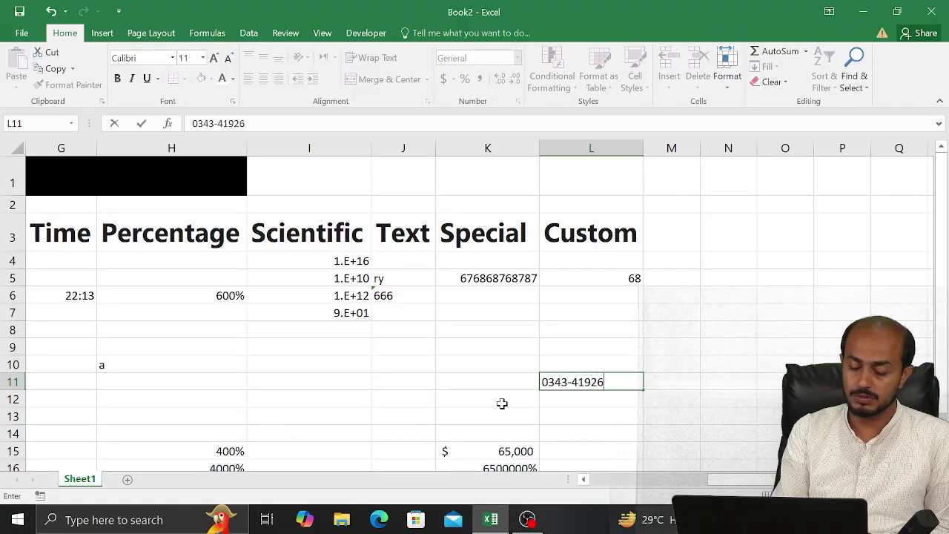
# Enter the dashed phone number in cell L11
pyautogui.press('Return')
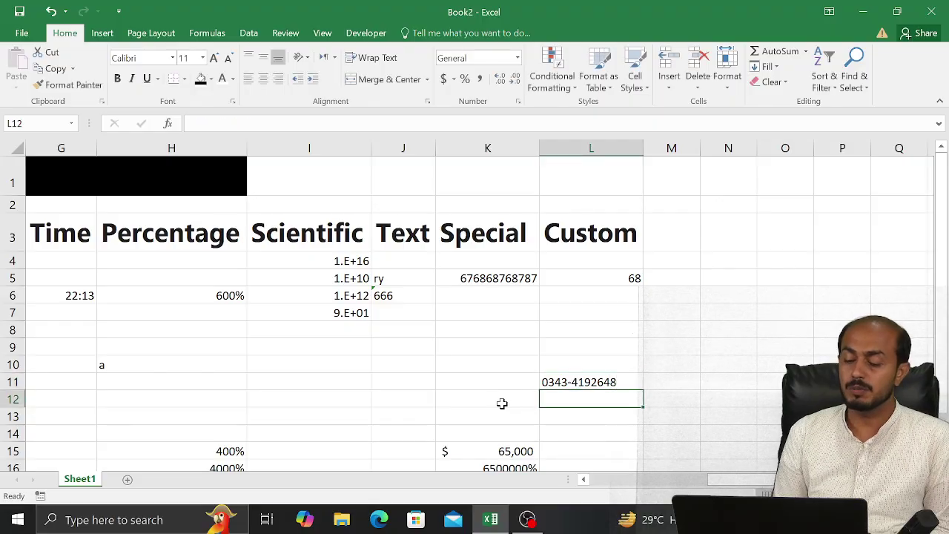
pyautogui.press('Up')
pyautogui.press('Left')
pyautogui.press('Left')
pyautogui.press('Up')
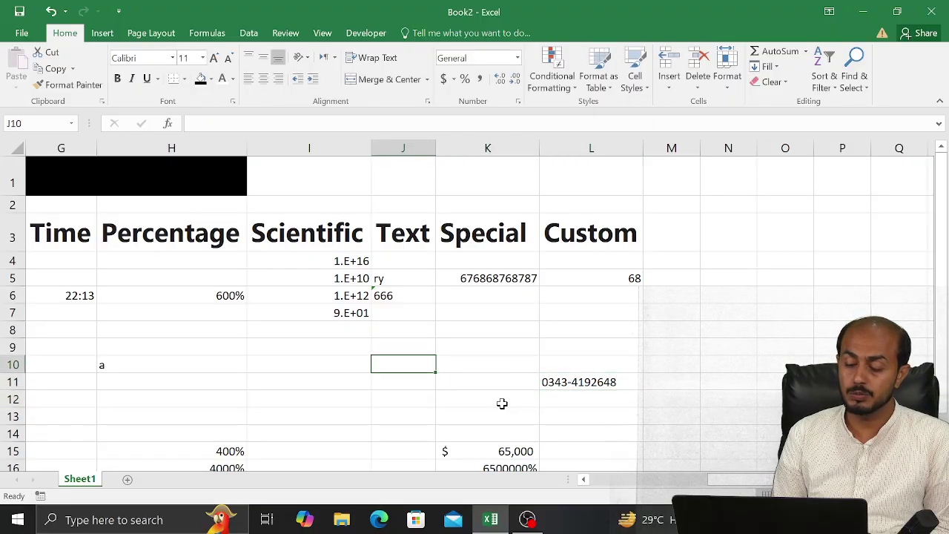
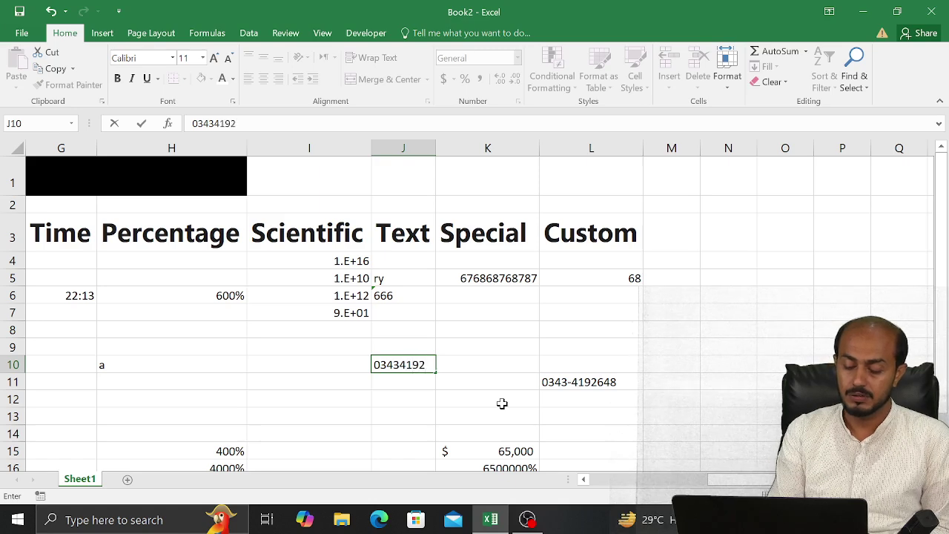
# Enter the phone number digits in J10, where the leading zero drops, and return to L5
pyautogui.press('Return')
pyautogui.press('Return')
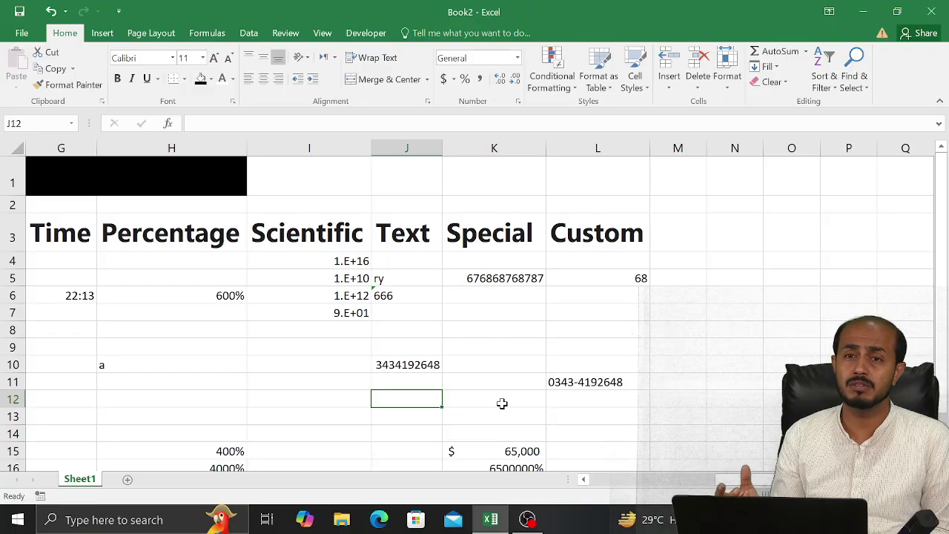
pyautogui.press('Up')
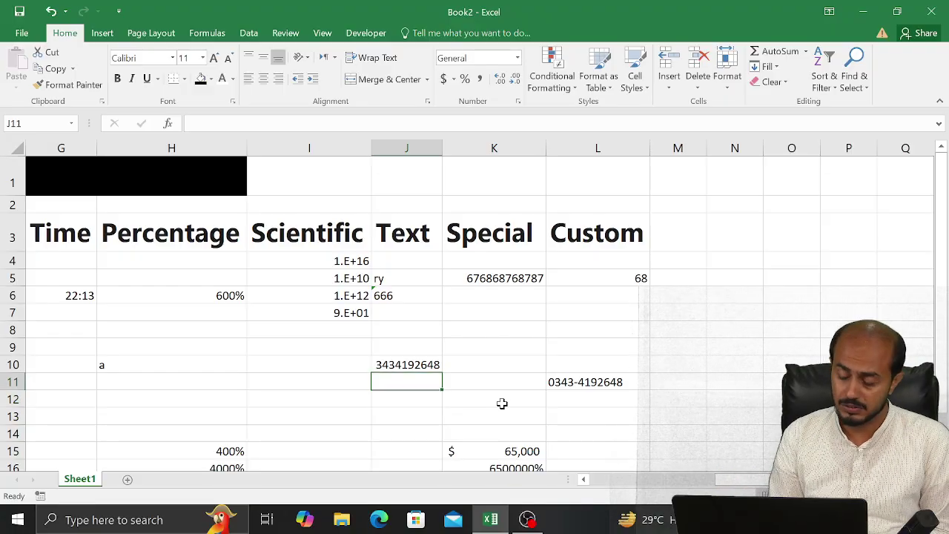
pyautogui.press('Up')
pyautogui.press('Up')
pyautogui.press('Up')
pyautogui.press('Right')
pyautogui.press('Right')
pyautogui.press('Up')
pyautogui.press('Up')
pyautogui.press('Up')
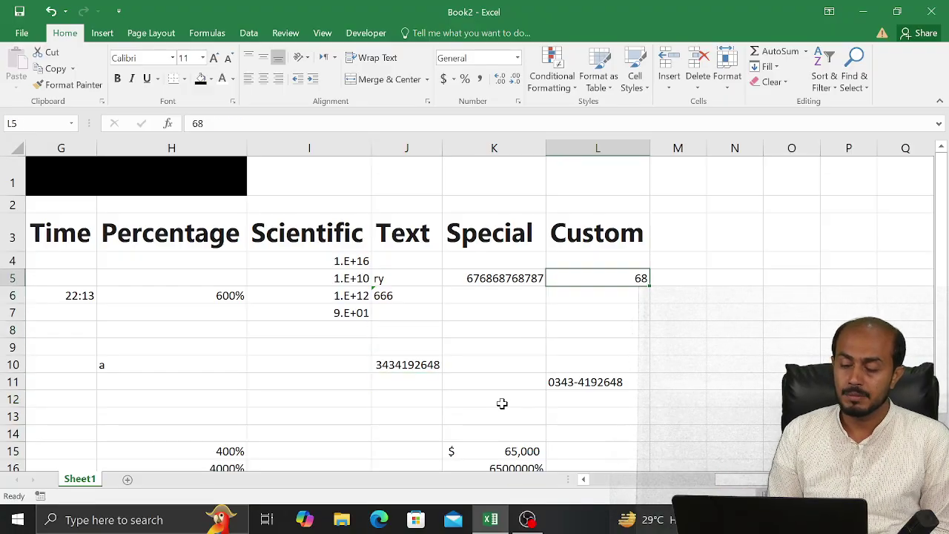
pyautogui.click(517, 102)
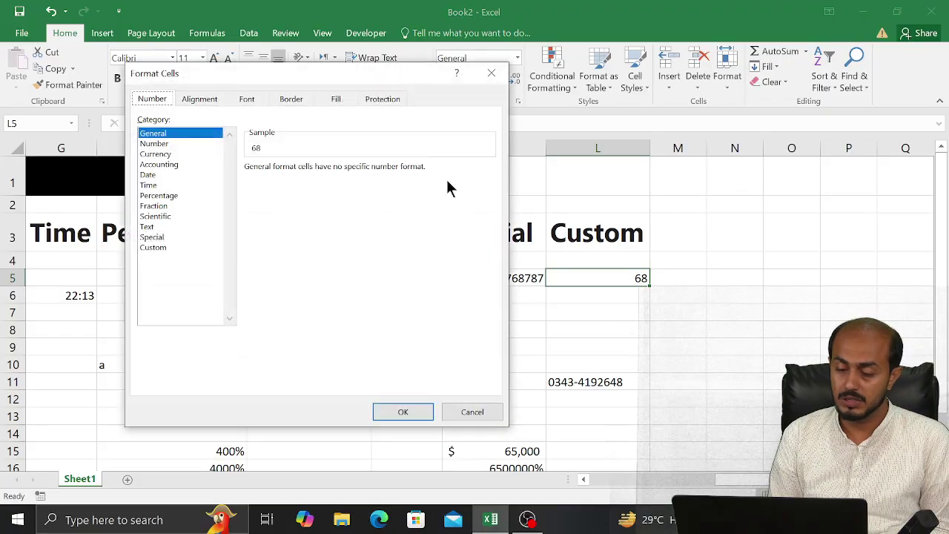
pyautogui.click(171, 249)
pyautogui.moveTo(488, 216); pyautogui.dragTo(470, 249)
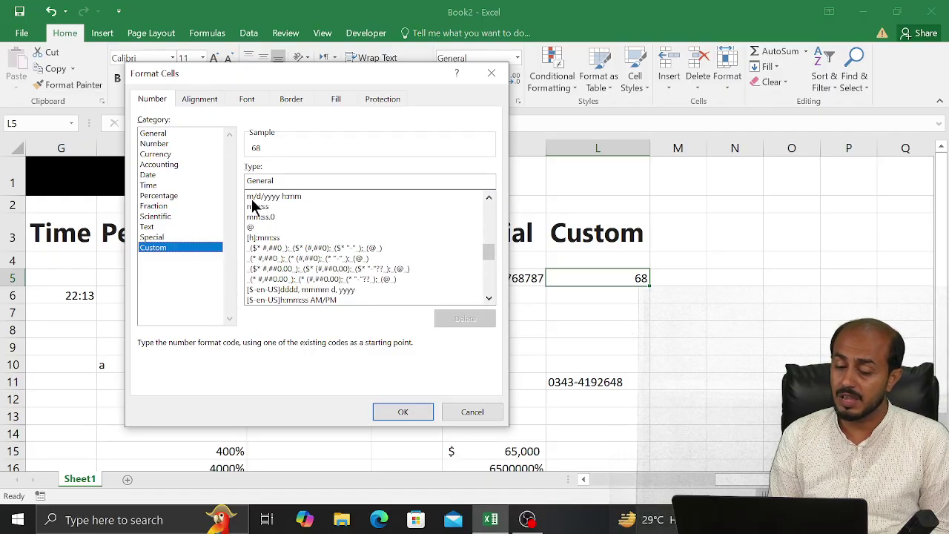
pyautogui.click(487, 266)
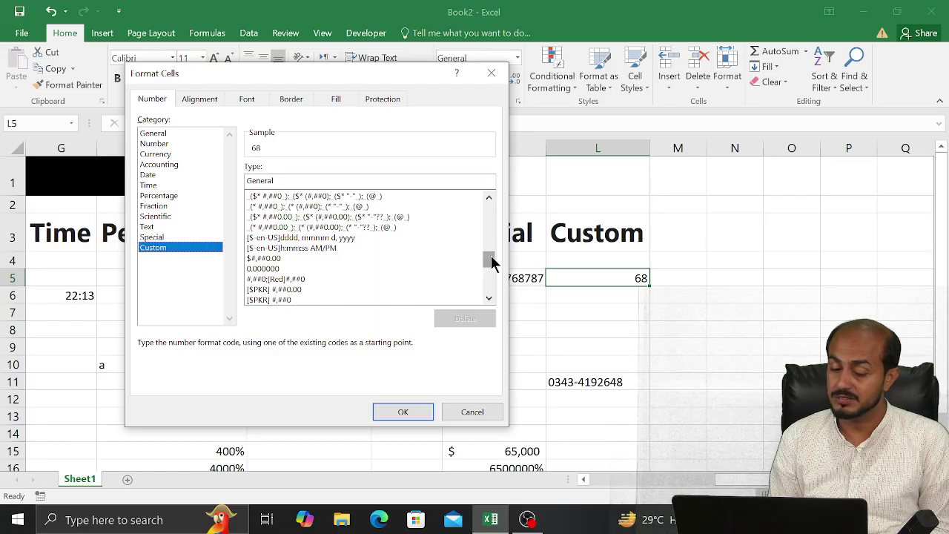
pyautogui.moveTo(493, 261); pyautogui.dragTo(486, 296)
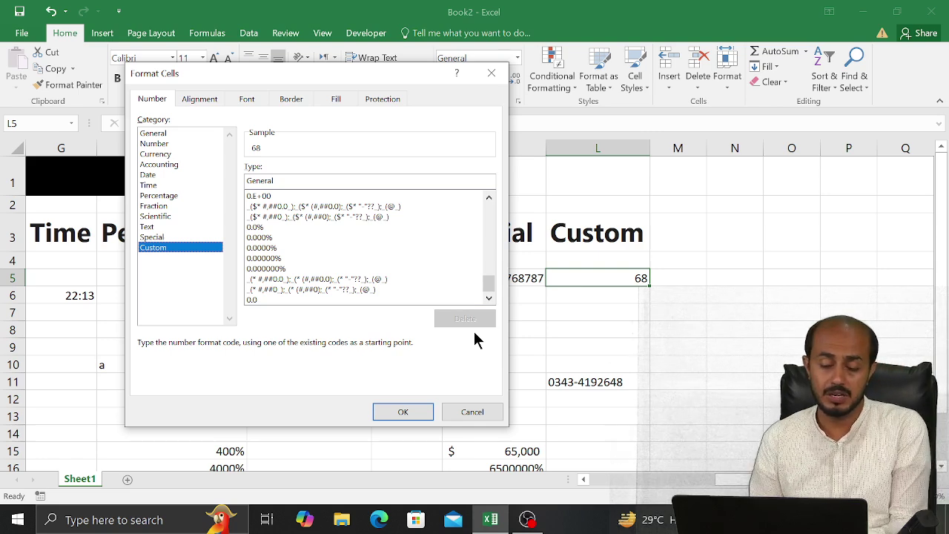
pyautogui.press('Escape')
# Type the Item Name heading in H29 and Apple as the first item in H31
pyautogui.press('Down')
pyautogui.press('Down')
pyautogui.press('Down')
pyautogui.press('Down')
pyautogui.press('Down')
pyautogui.press('Down')
pyautogui.press('Down')
pyautogui.press('Down')
pyautogui.press('Down')
pyautogui.press('Down')
pyautogui.press('Down')
pyautogui.press('Down')
pyautogui.press('Down')
pyautogui.press('Down')
pyautogui.press('Down')
pyautogui.press('Down')
pyautogui.press('Down')
pyautogui.press('Down')
pyautogui.press('Down')
pyautogui.press('Down')
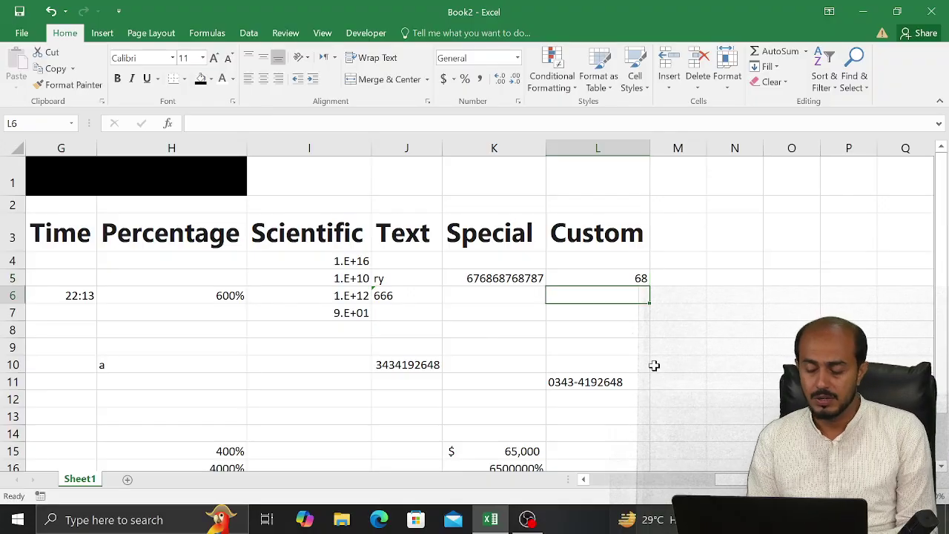
pyautogui.press('Left')
pyautogui.press('Up')
pyautogui.press('Up')
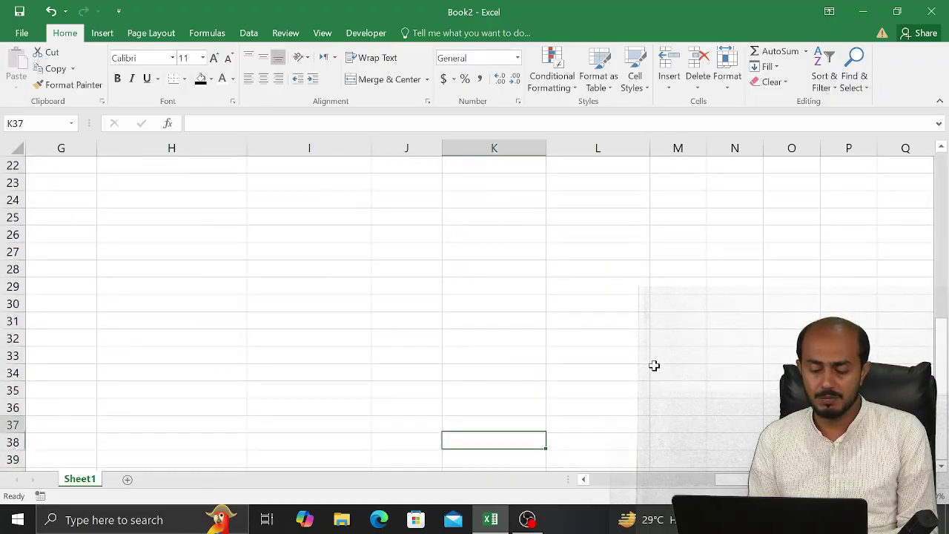
pyautogui.press('Left')
pyautogui.press('Left')
pyautogui.press('Up')
pyautogui.press('Up')
pyautogui.press('Left')
pyautogui.press('Up')
pyautogui.press('Up')
pyautogui.press('Up')
pyautogui.press('Up')
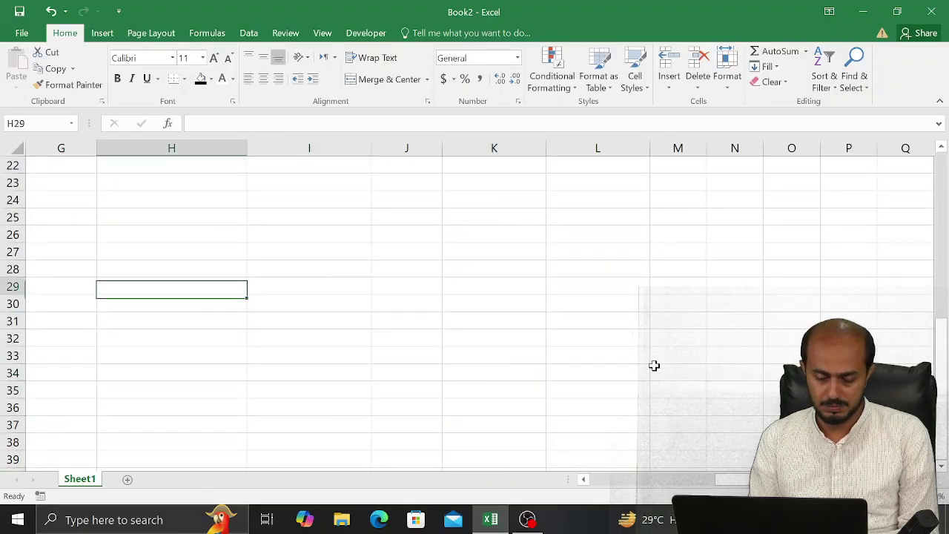
pyautogui.write('Item Name')
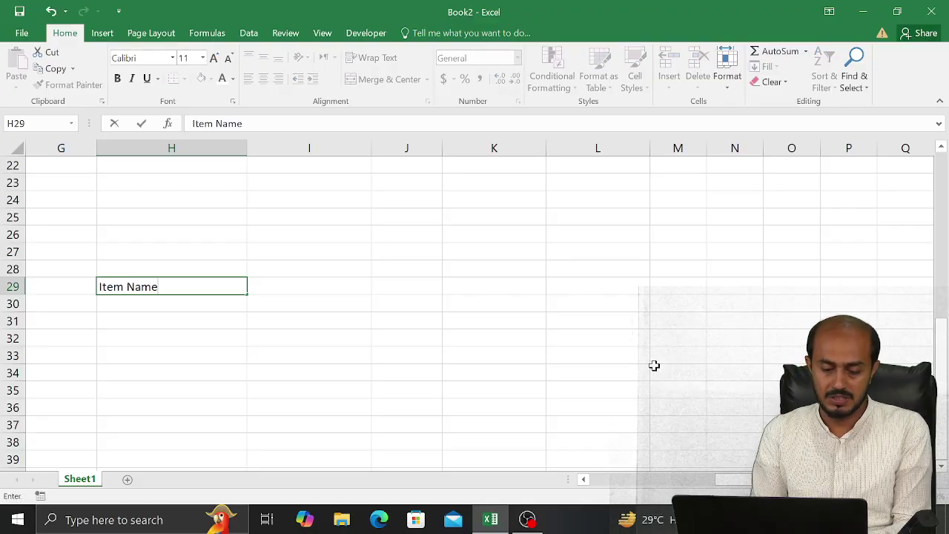
pyautogui.press('Right')
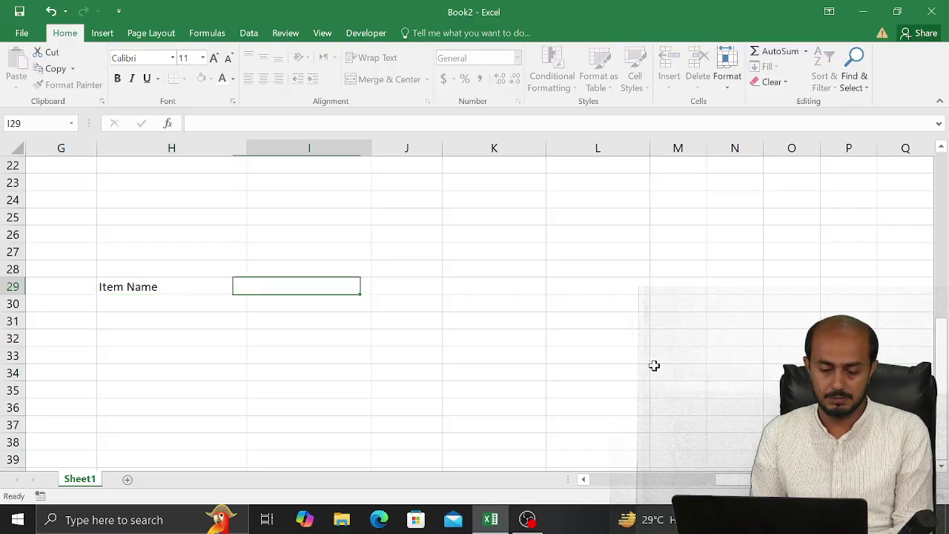
pyautogui.press('Right')
pyautogui.press('Left')
pyautogui.press('Down')
pyautogui.press('Left')
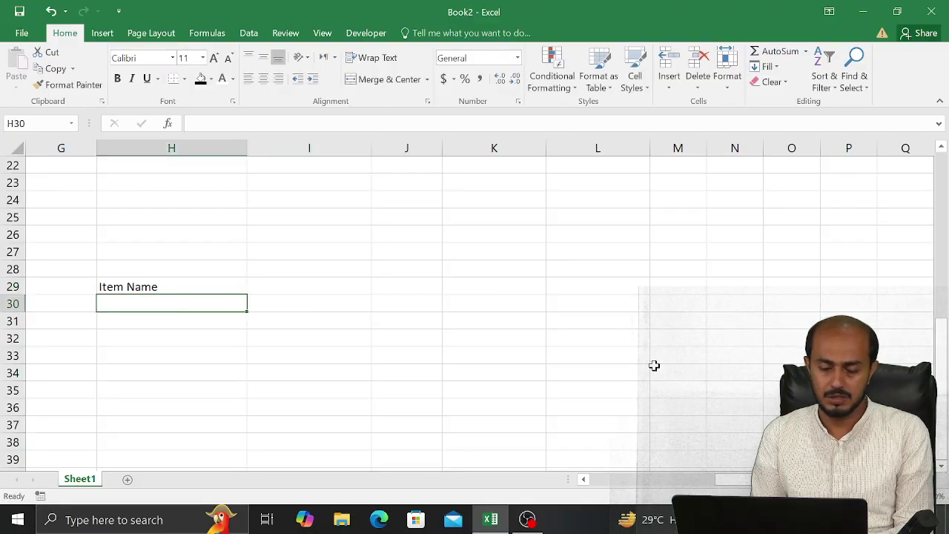
pyautogui.press('Down')
pyautogui.press('Down')
pyautogui.press('Up')
pyautogui.write('A')
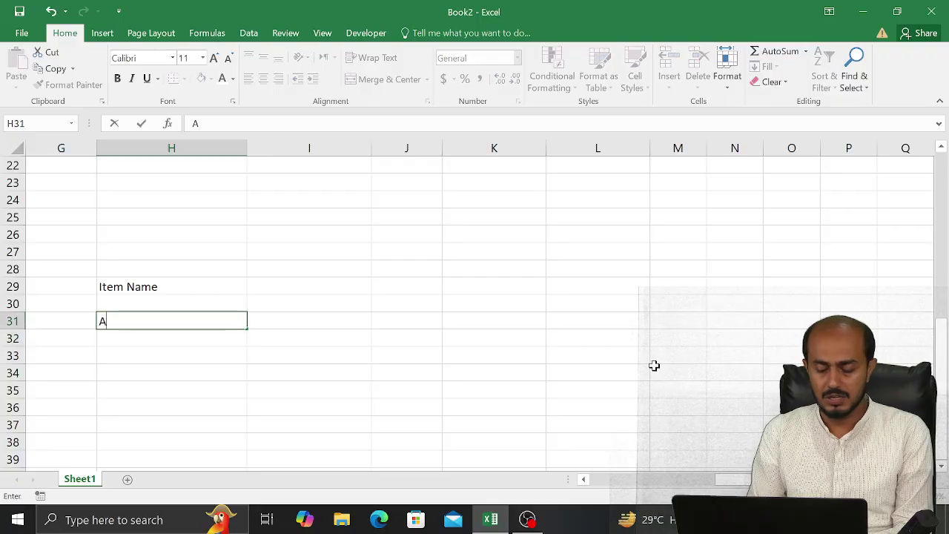
pyautogui.write('pple')
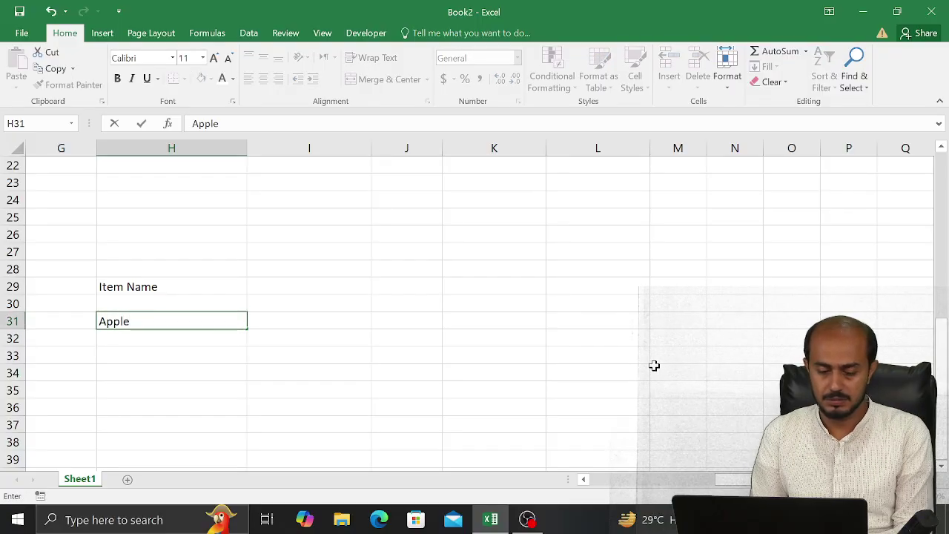
pyautogui.press('Right')
pyautogui.press('Right')
# Add the Rate, Qty and Amount headings across row 29
pyautogui.press('Up')
pyautogui.press('Left')
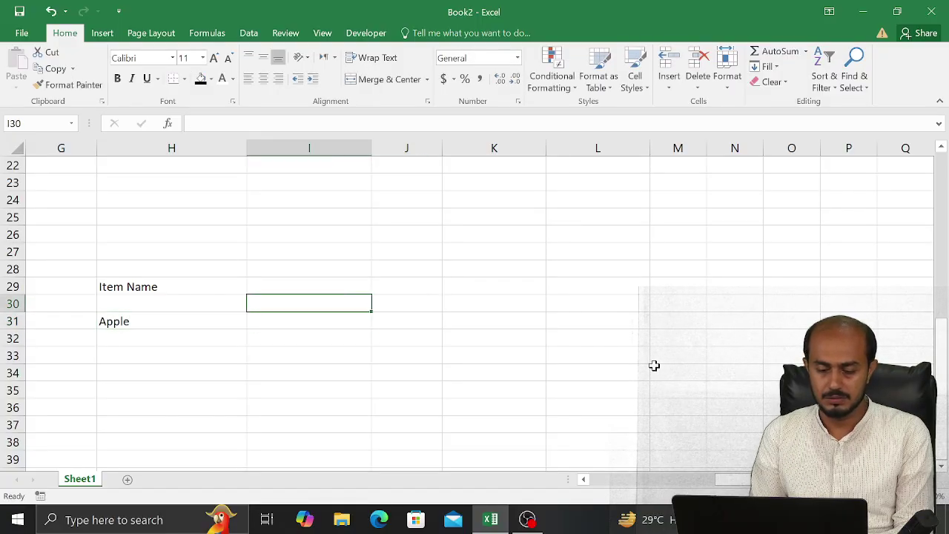
pyautogui.press('Up')
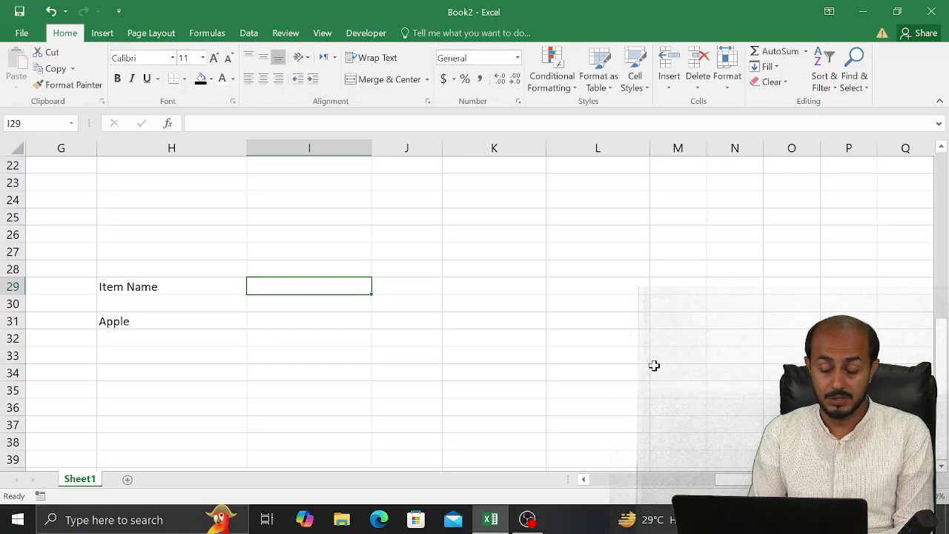
pyautogui.write('Rate')
pyautogui.press('Right')
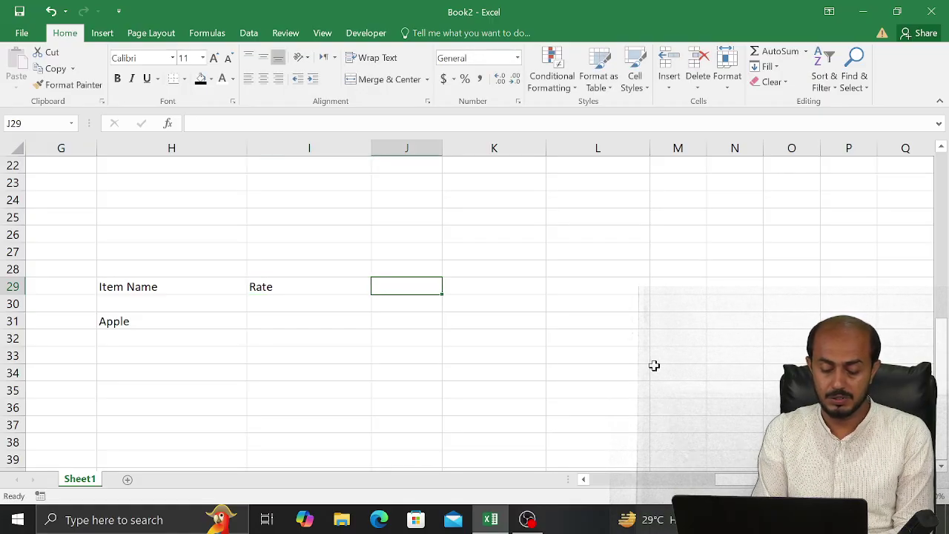
pyautogui.write('Qty')
pyautogui.press('Right')
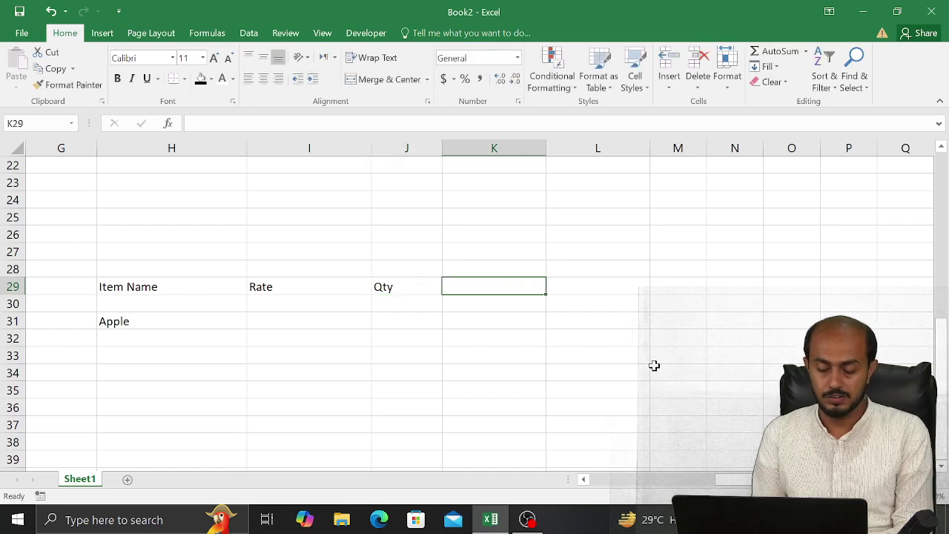
pyautogui.write('Amount')
pyautogui.press('Return')
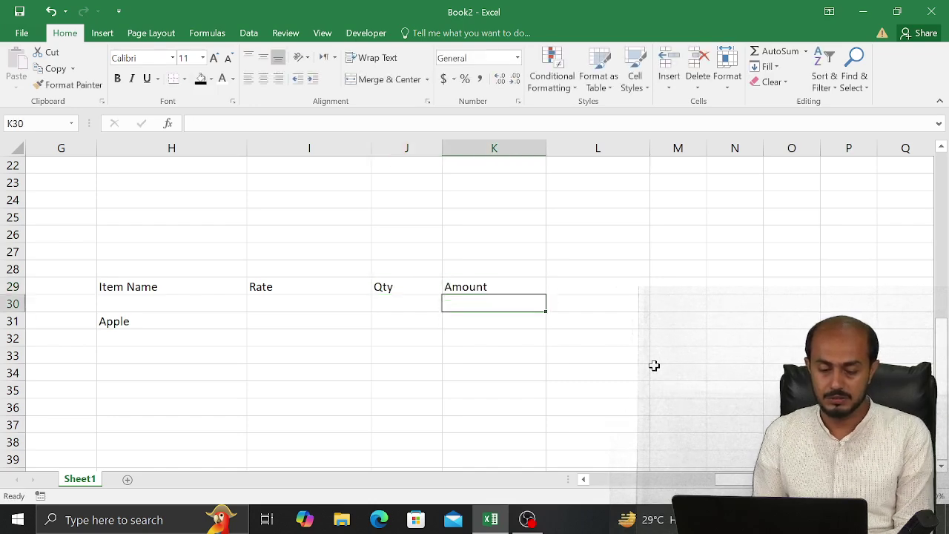
# Add mango below Apple and enter rates of 50 for Apple and 100 for mango
pyautogui.press('Down')
pyautogui.press('Left')
pyautogui.press('Left')
pyautogui.press('Left')
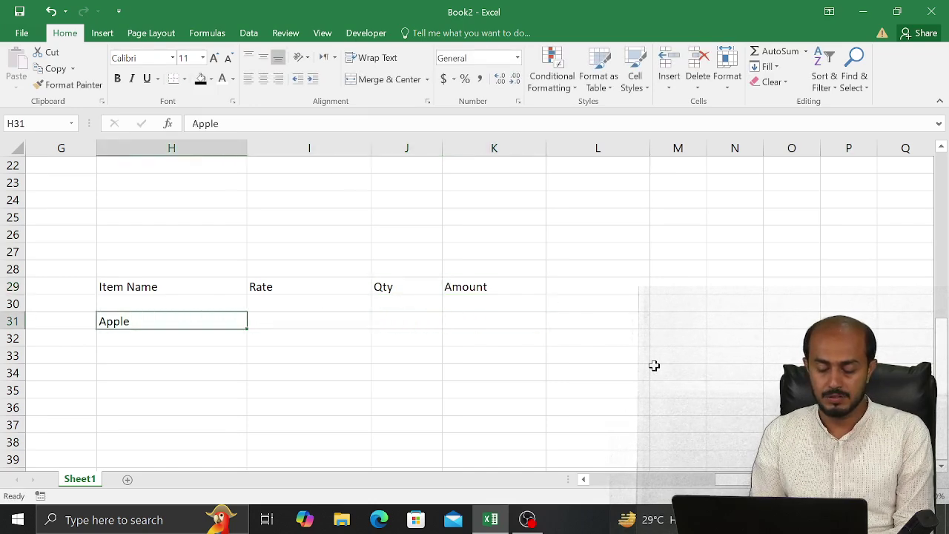
pyautogui.press('Down')
pyautogui.write('mango')
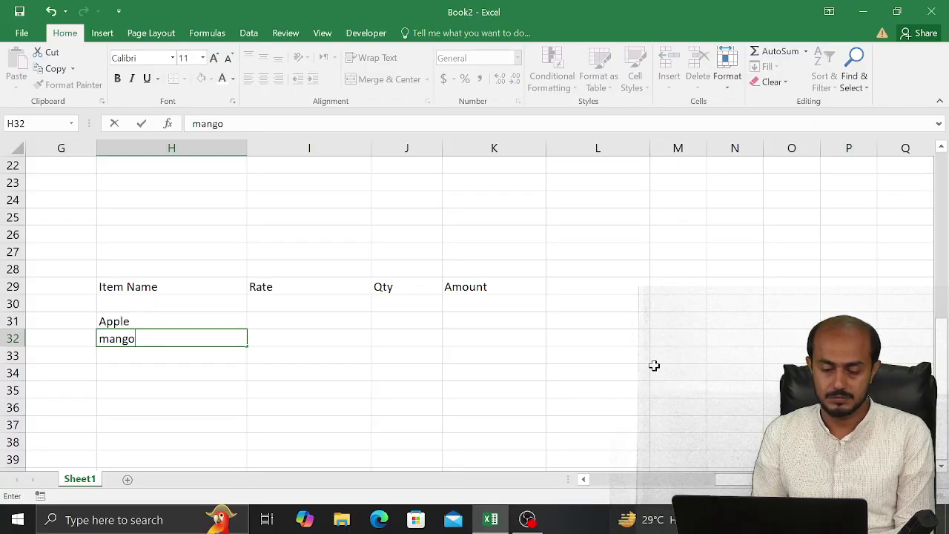
pyautogui.press('Tab')
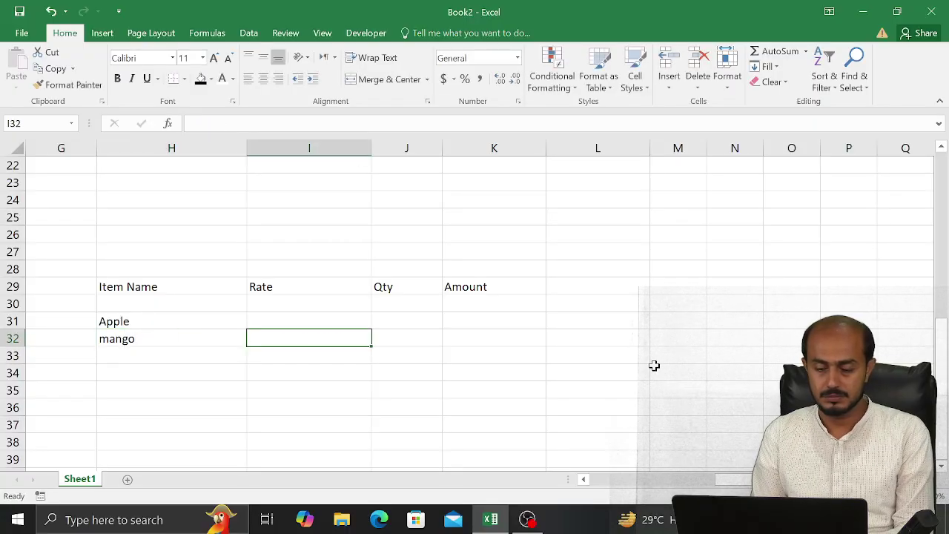
pyautogui.press('Up')
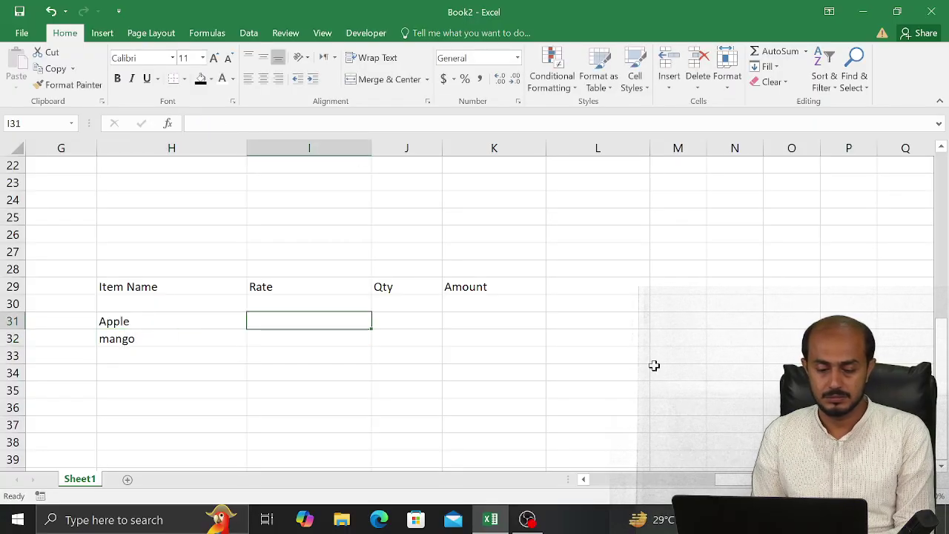
pyautogui.write('50')
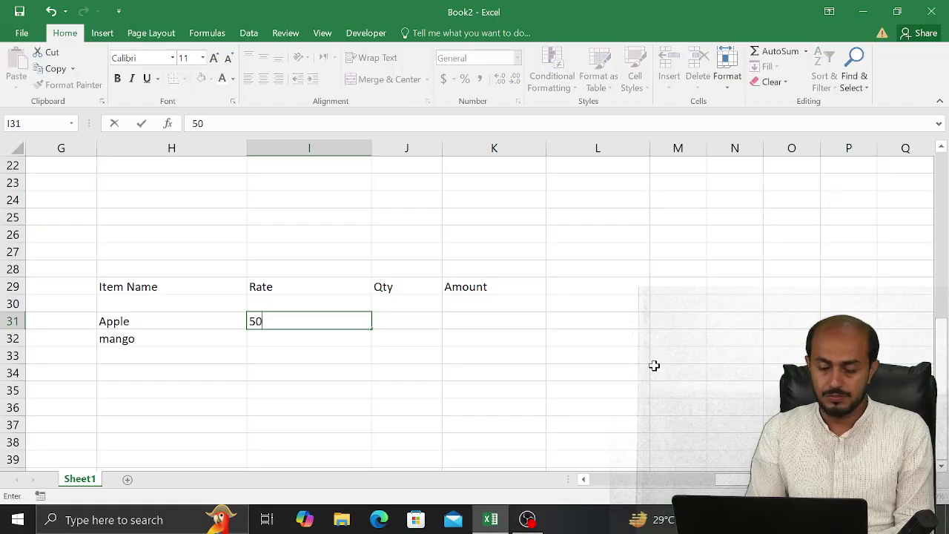
pyautogui.press('Return')
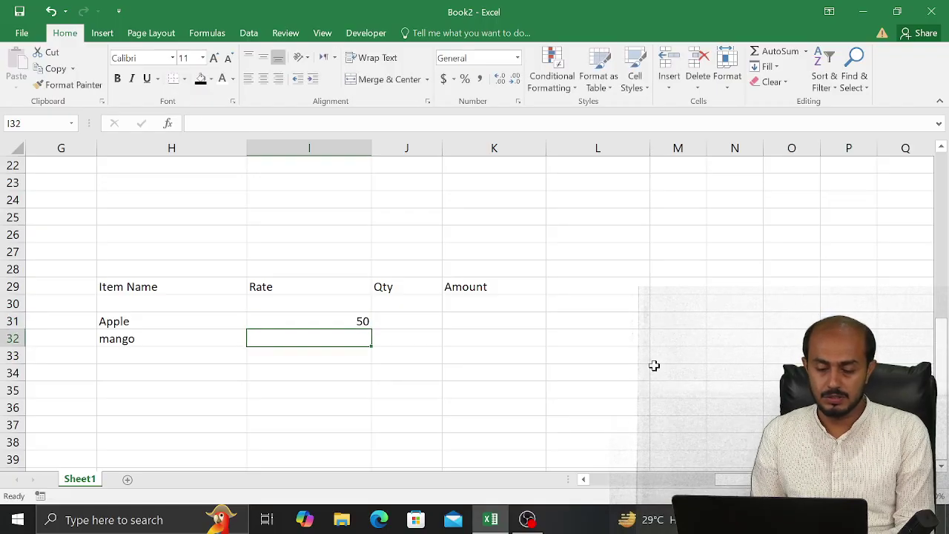
pyautogui.press('Up')
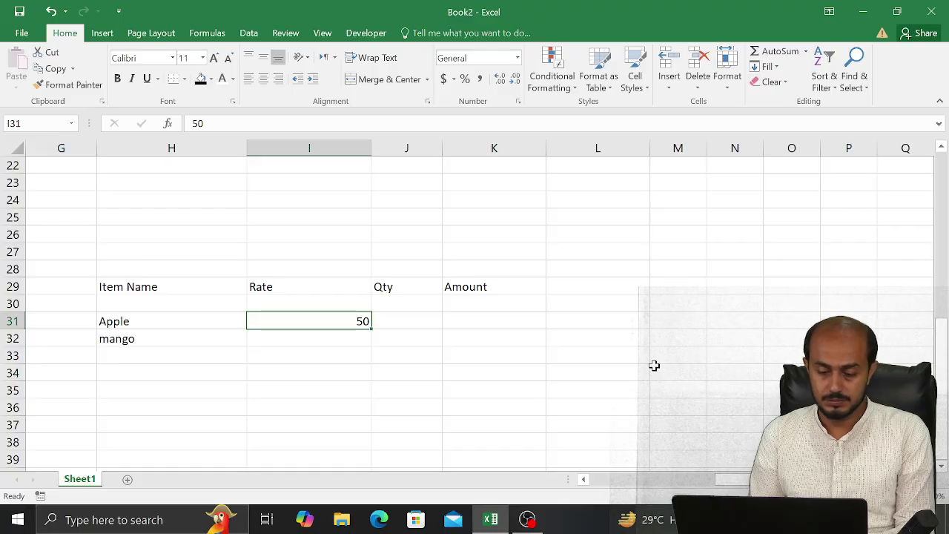
pyautogui.press('Down')
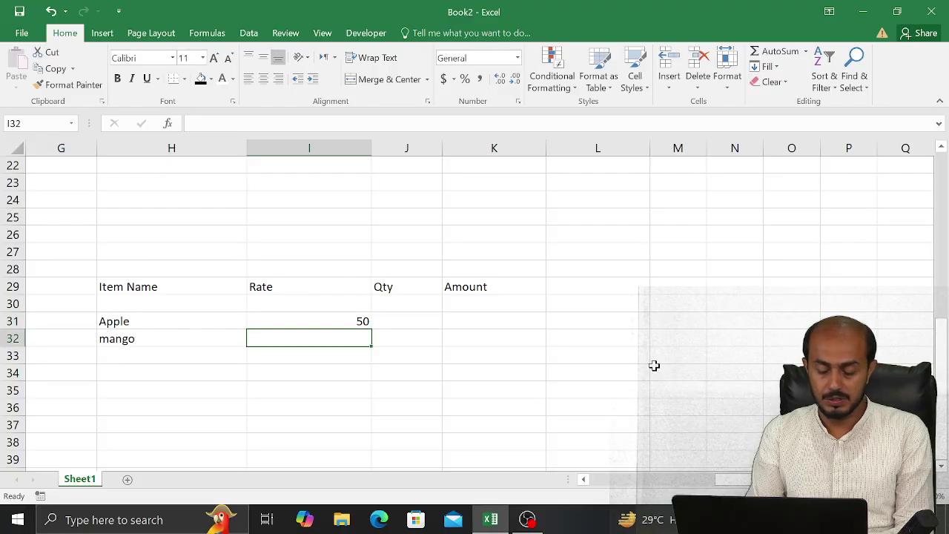
pyautogui.write('100')
pyautogui.press('Tab')
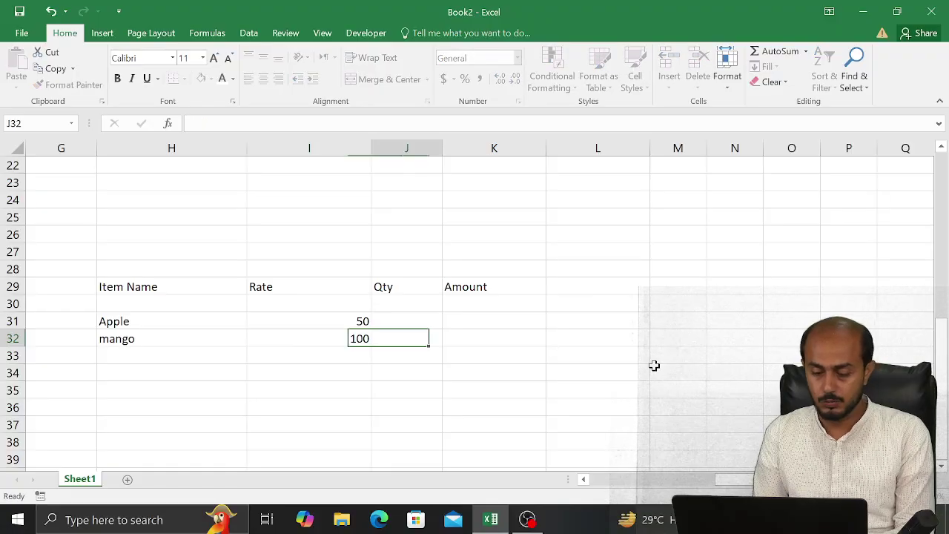
# Enter quantities 5kg and 10kg, then edit Apple's quantity to 25kg
pyautogui.press('Up')
pyautogui.write('5kg')
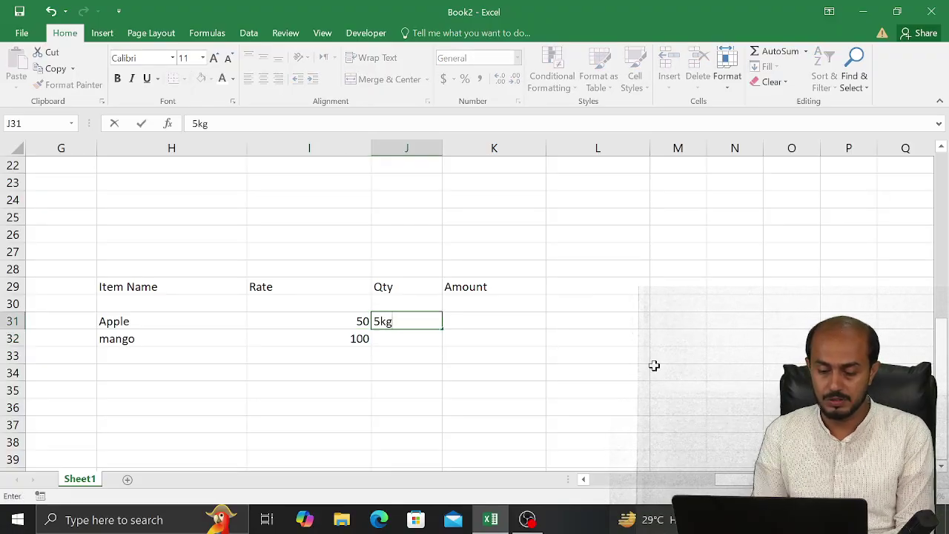
pyautogui.press('Return')
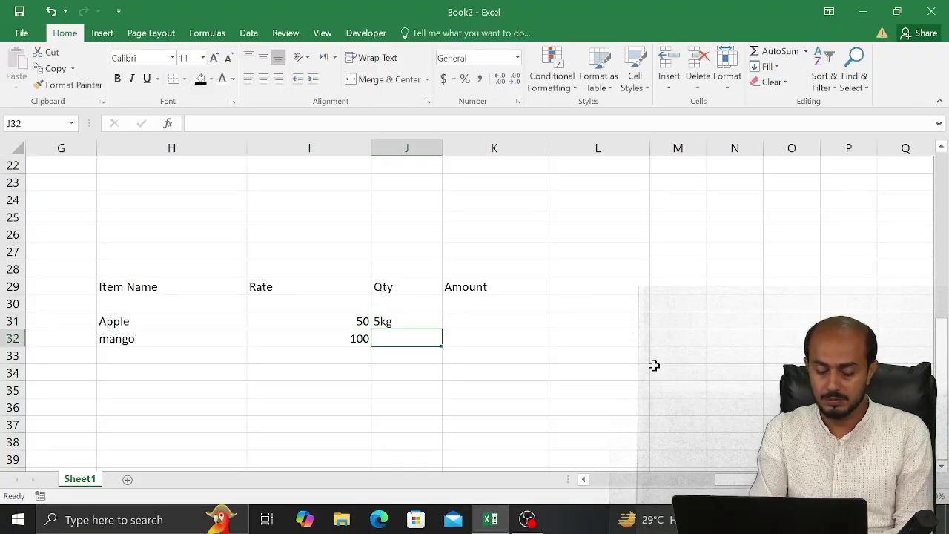
pyautogui.write('10kg')
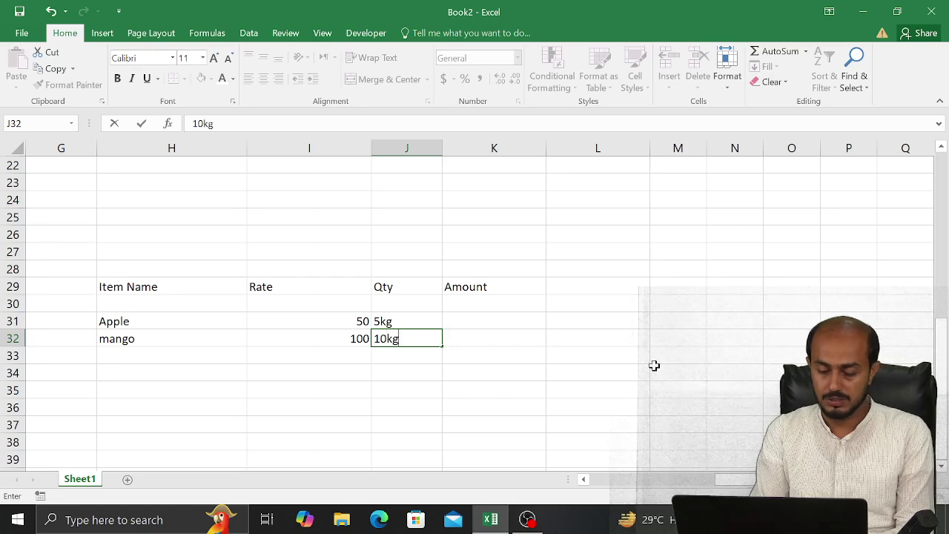
pyautogui.press('Up')
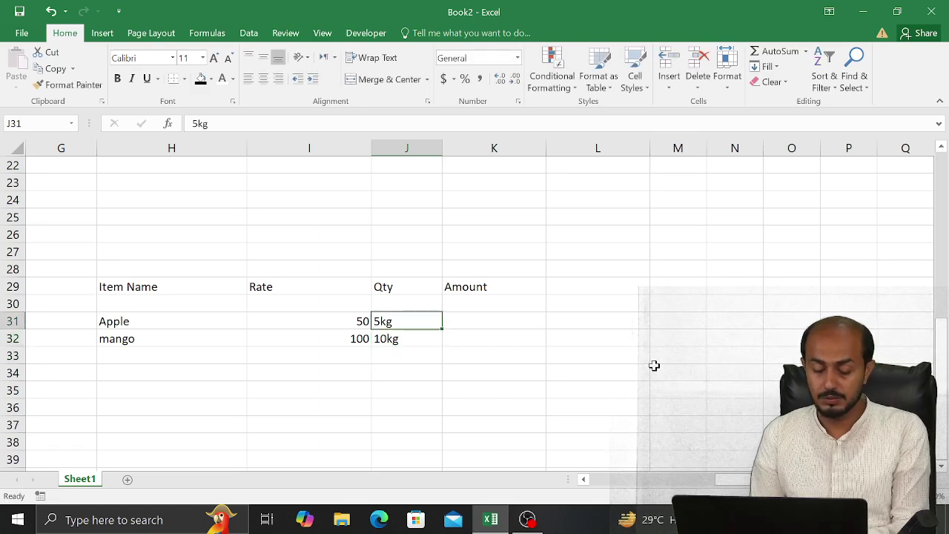
pyautogui.press('F2')
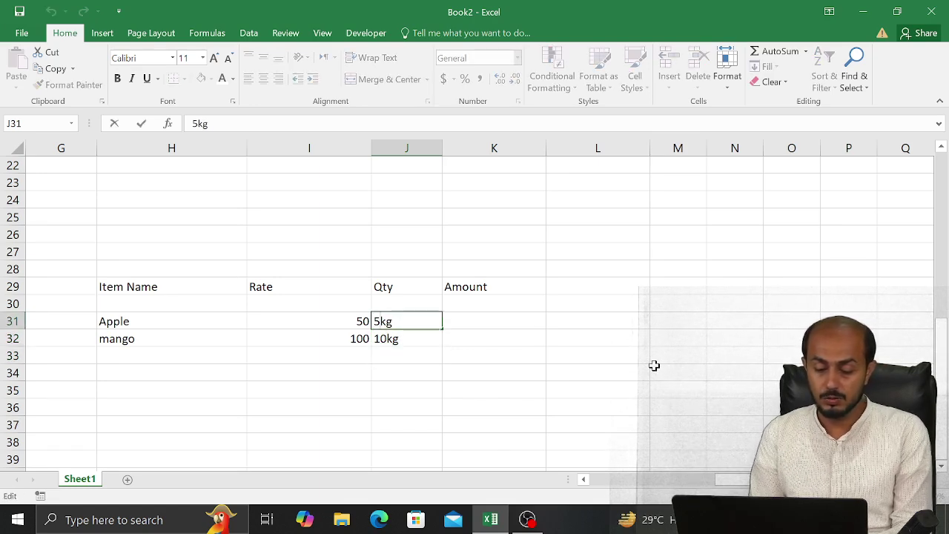
pyautogui.press('Left')
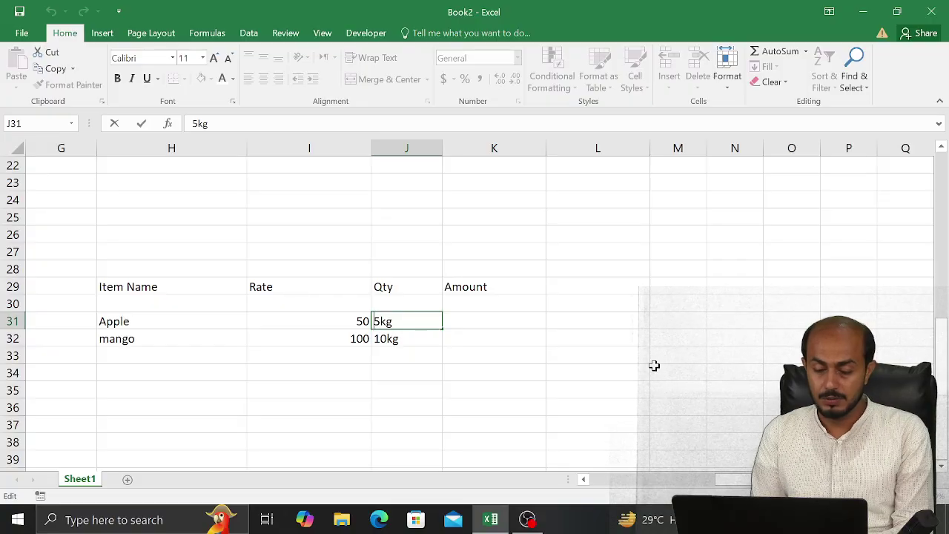
pyautogui.write('2')
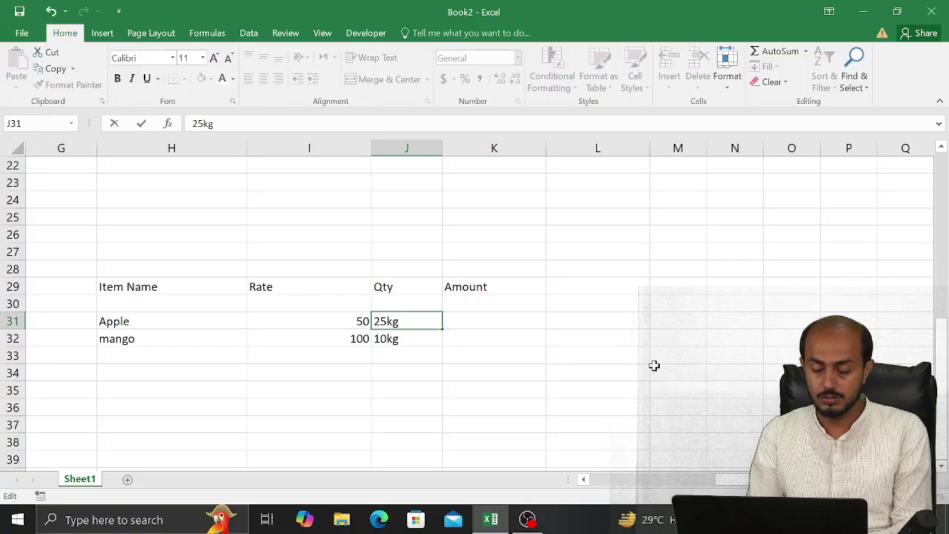
pyautogui.press('Return')
pyautogui.press('Right')
pyautogui.press('Left')
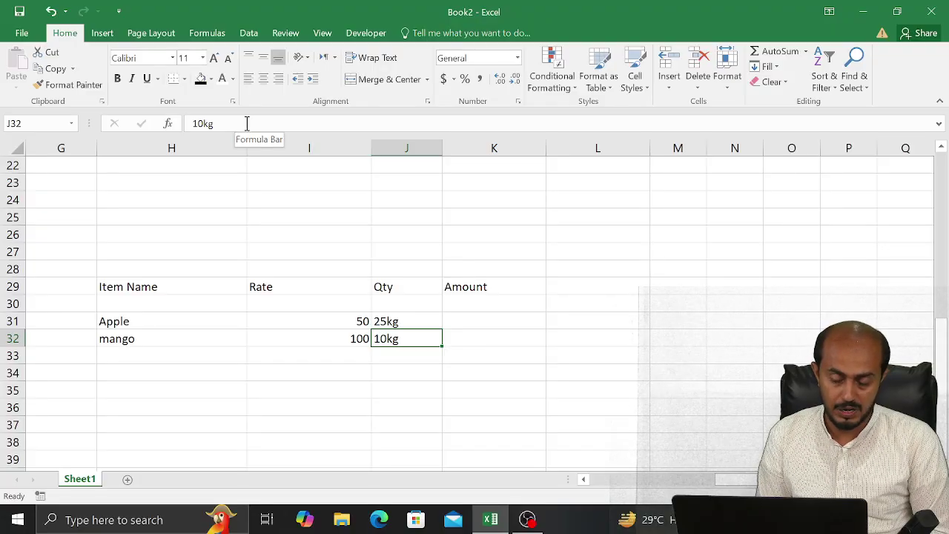
pyautogui.click(393, 315)
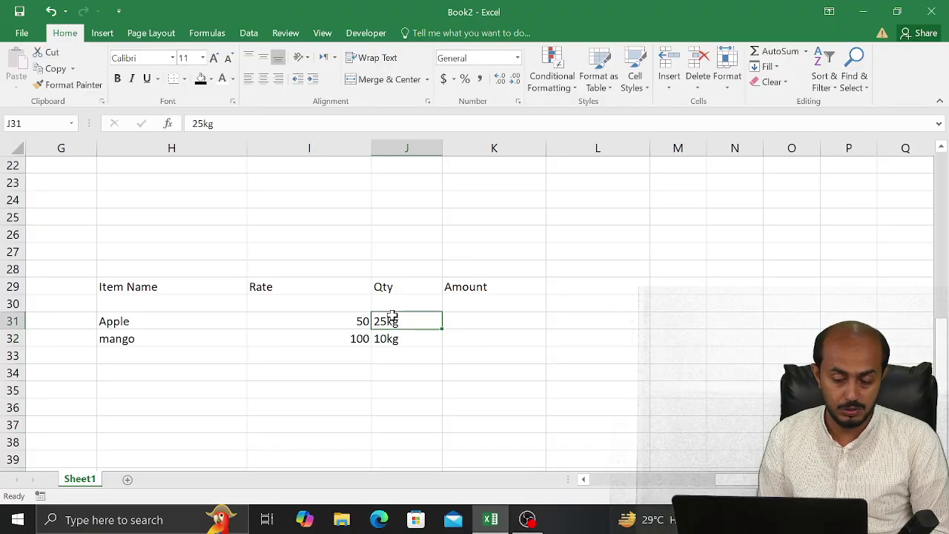
pyautogui.click(462, 321)
# Enter =I31*J31 in Apple's Amount cell, which returns #VALUE! because of the 25kg text
pyautogui.write('=')
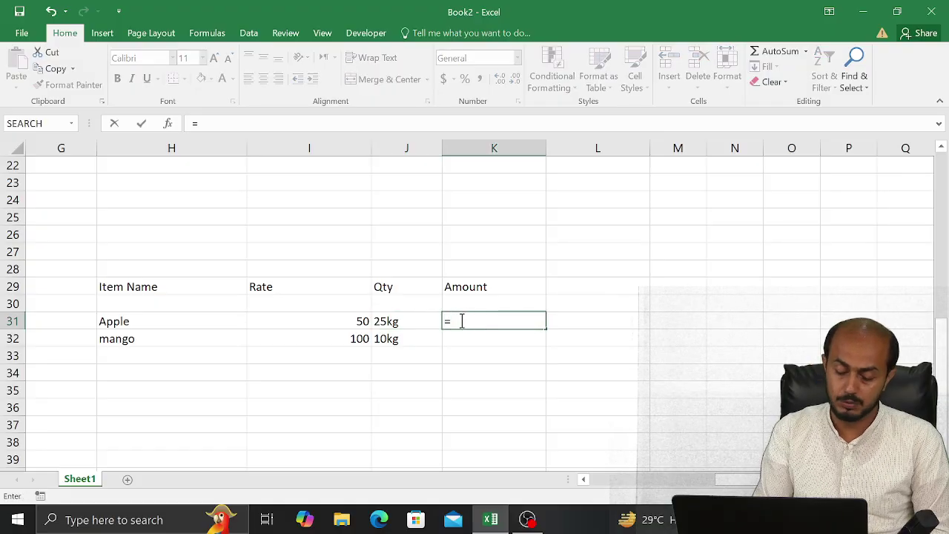
pyautogui.press('Left')
pyautogui.press('Left')
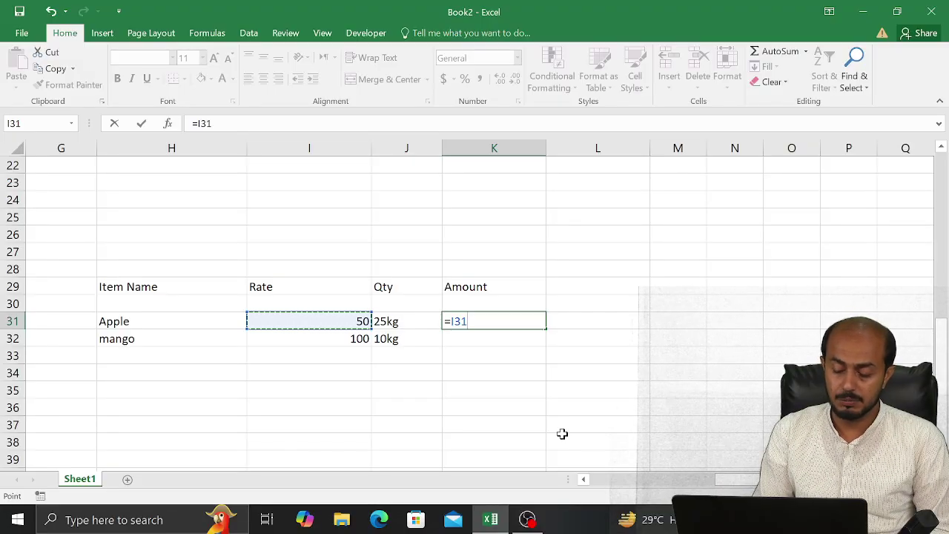
pyautogui.write('*')
pyautogui.press('Left')
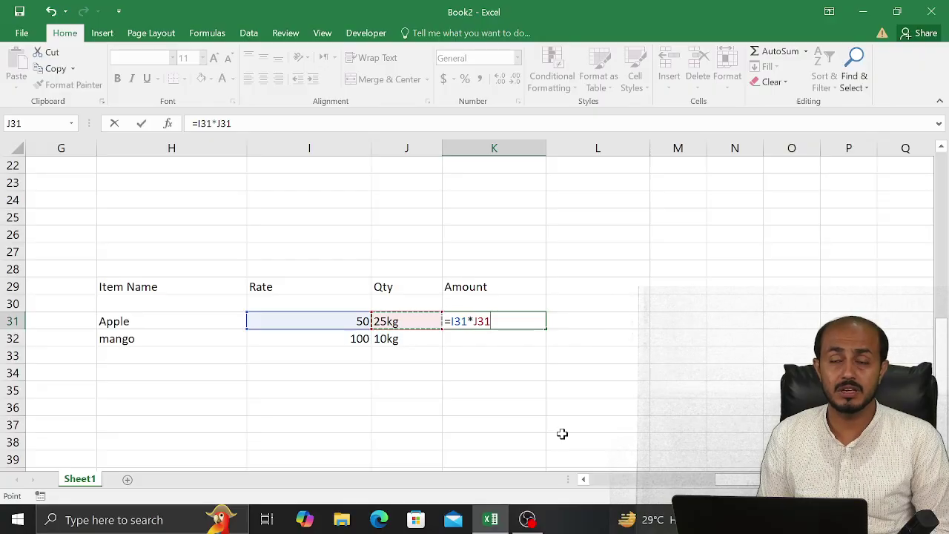
pyautogui.press('Return')
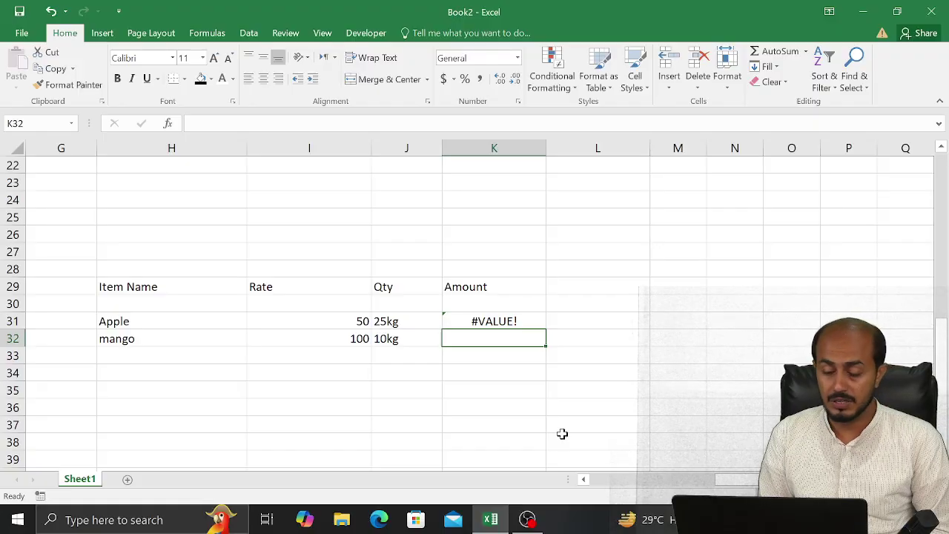
pyautogui.press('Down')
pyautogui.press('Left')
pyautogui.press('Left')
pyautogui.press('Left')
pyautogui.press('Up')
pyautogui.press('Left')
# Copy the Item table and paste a duplicate starting at row 37
pyautogui.press('Up')
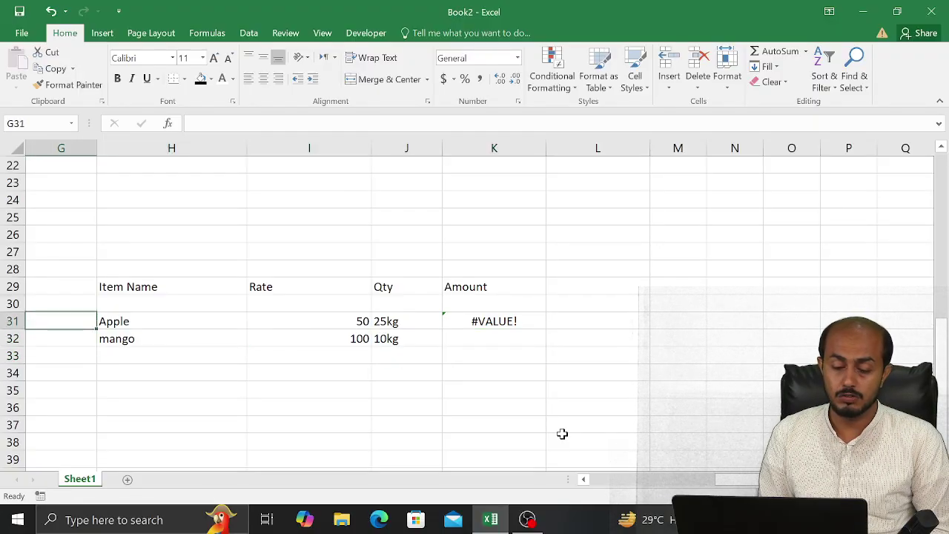
pyautogui.press('Up')
pyautogui.press('Up')
pyautogui.press('Right')
pyautogui.hotkey('shift', 'Down')
pyautogui.hotkey('shift', 'Down')
pyautogui.hotkey('shift', 'Right')
pyautogui.hotkey('shift', 'Right')
pyautogui.hotkey('shift', 'Right')
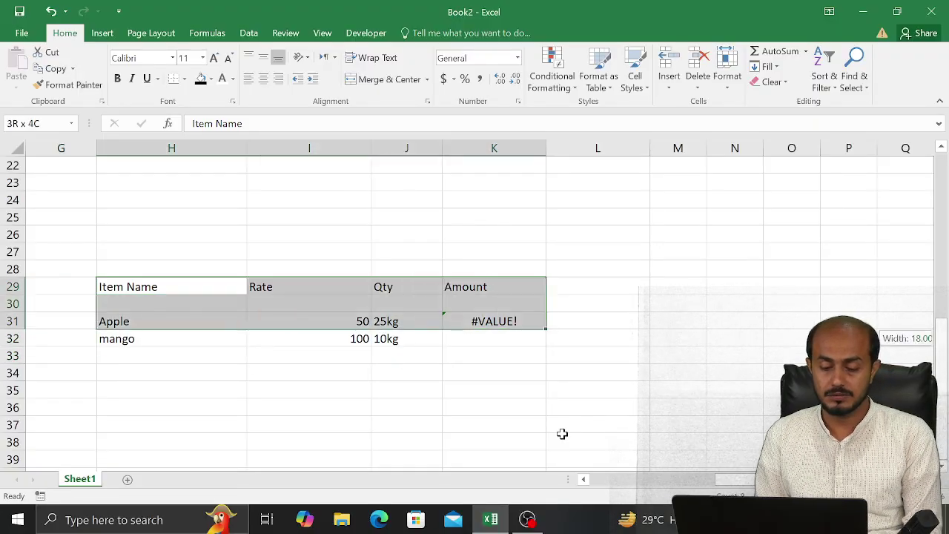
pyautogui.hotkey('shift', 'Down')
pyautogui.hotkey('ctrl', 'shift', 'Right')
pyautogui.hotkey('ctrl', 'shift', 'Left')
pyautogui.hotkey('ctrl', 'shift', 'Left')
pyautogui.hotkey('shift', 'Right')
pyautogui.hotkey('shift', 'Right')
pyautogui.hotkey('shift', 'Right')
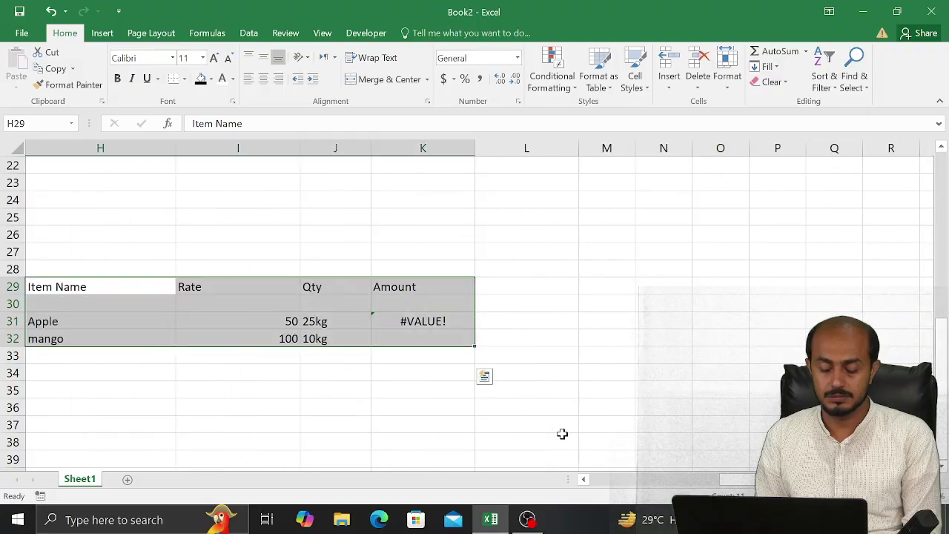
pyautogui.hotkey('ctrl', 'c')
pyautogui.press('Down')
pyautogui.press('Down')
# In the copy, clear the #VALUE! amount and both quantities, then select the two Qty cells
pyautogui.press('Down')
pyautogui.press('Down')
pyautogui.press('Down')
pyautogui.press('Down')
pyautogui.press('Down')
pyautogui.press('Down')
pyautogui.press('Down')
pyautogui.press('Down')
pyautogui.press('Down')
pyautogui.press('Down')
pyautogui.press('Left')
pyautogui.press('Right')
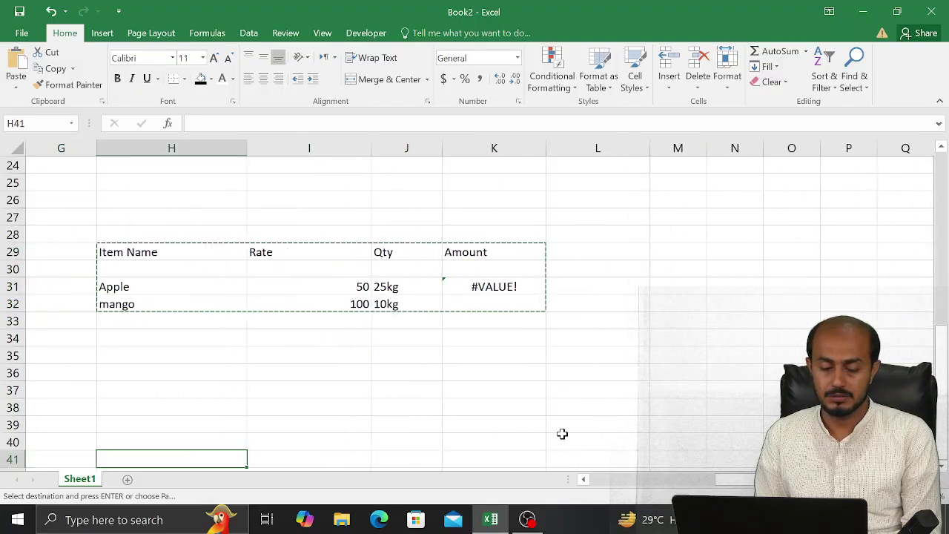
pyautogui.press('Up')
pyautogui.press('Up')
pyautogui.press('Up')
pyautogui.press('Up')
pyautogui.hotkey('ctrl', 'v')
pyautogui.press('Down')
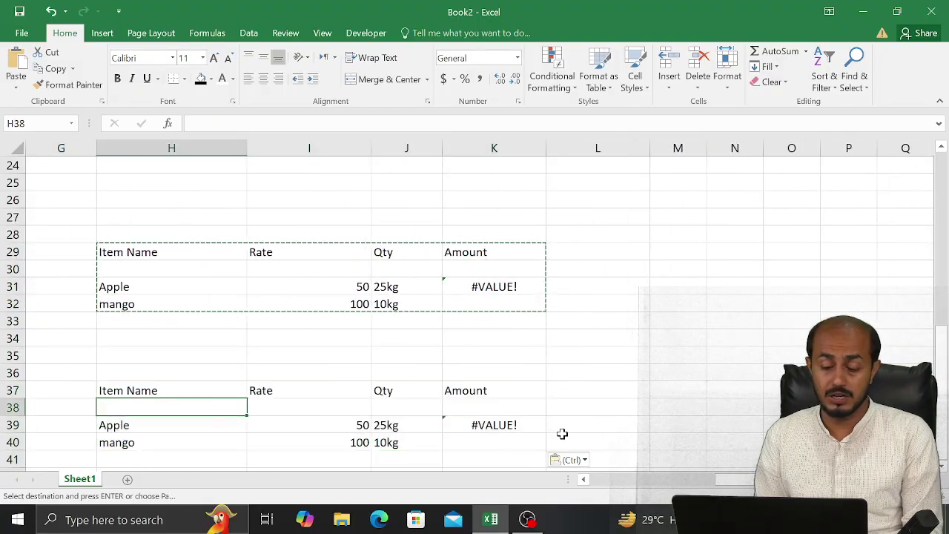
pyautogui.press('Down')
pyautogui.press('Right')
pyautogui.press('Right')
pyautogui.press('Right')
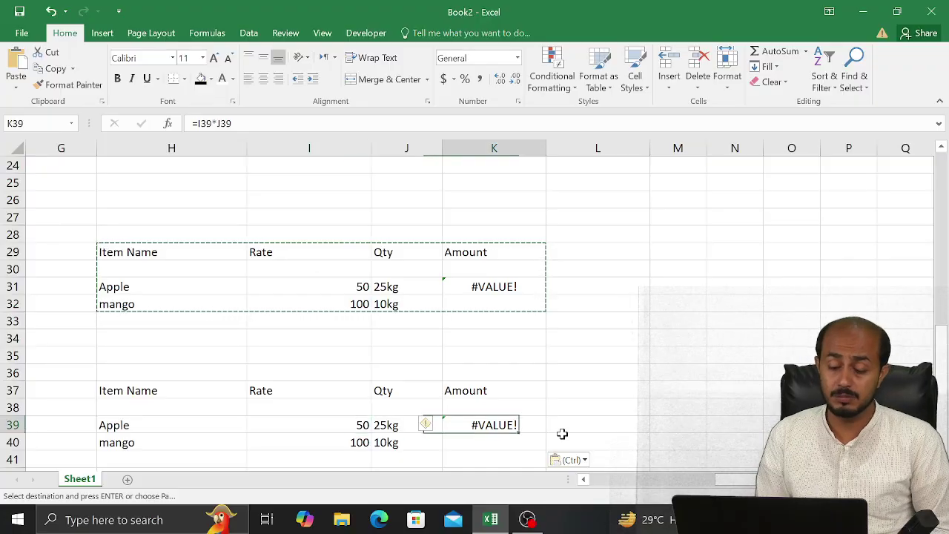
pyautogui.press('Delete')
pyautogui.press('Left')
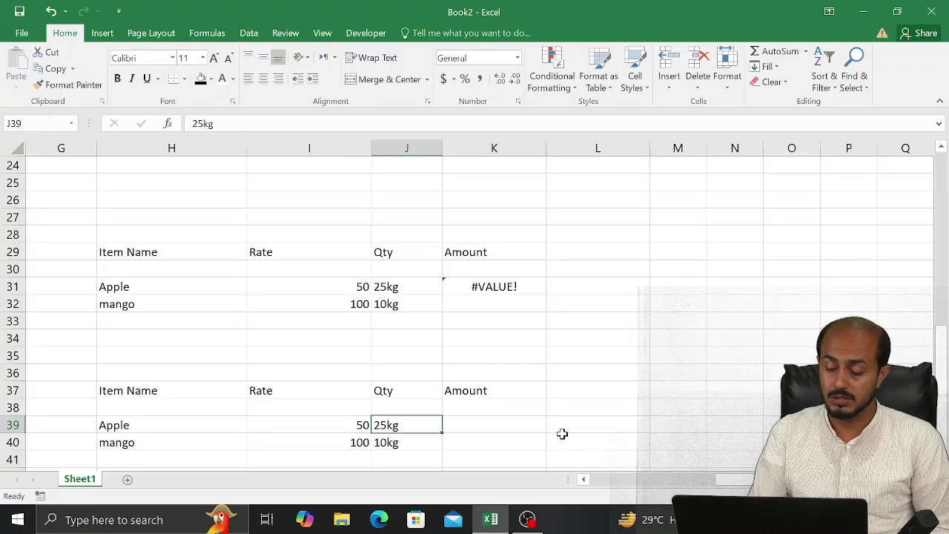
pyautogui.press('Delete')
pyautogui.press('Down')
pyautogui.press('Delete')
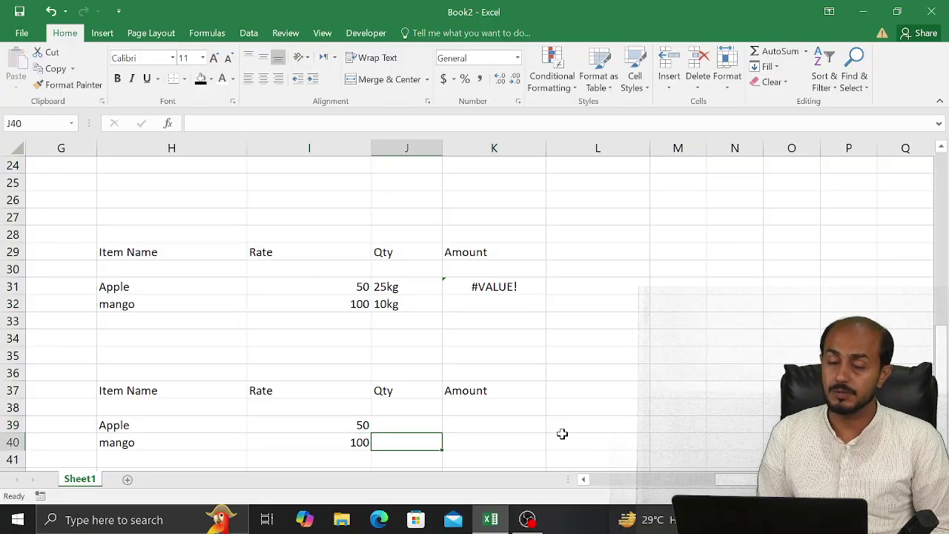
pyautogui.press('Up')
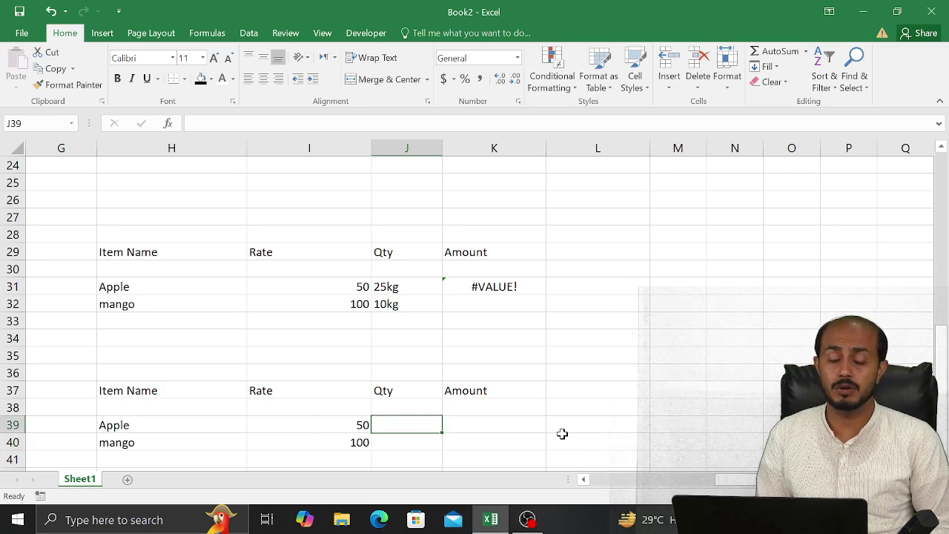
pyautogui.hotkey('shift', 'Down')
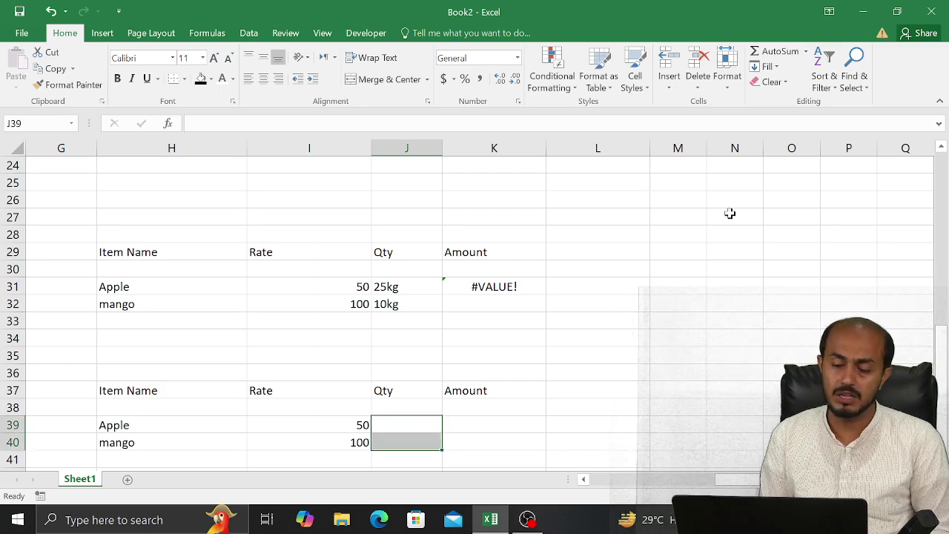
# Apply the custom number format #,"Kg" to the Qty cells
pyautogui.click(517, 101)
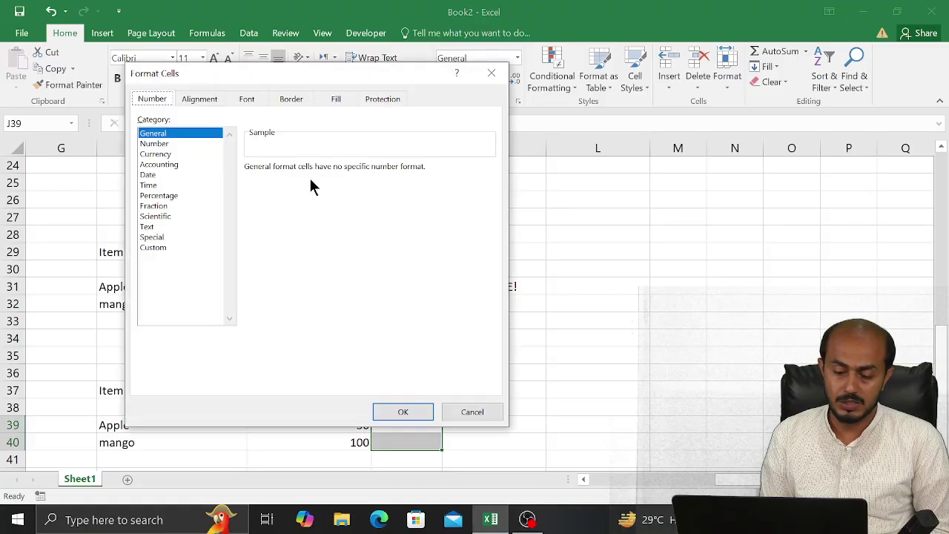
pyautogui.click(160, 248)
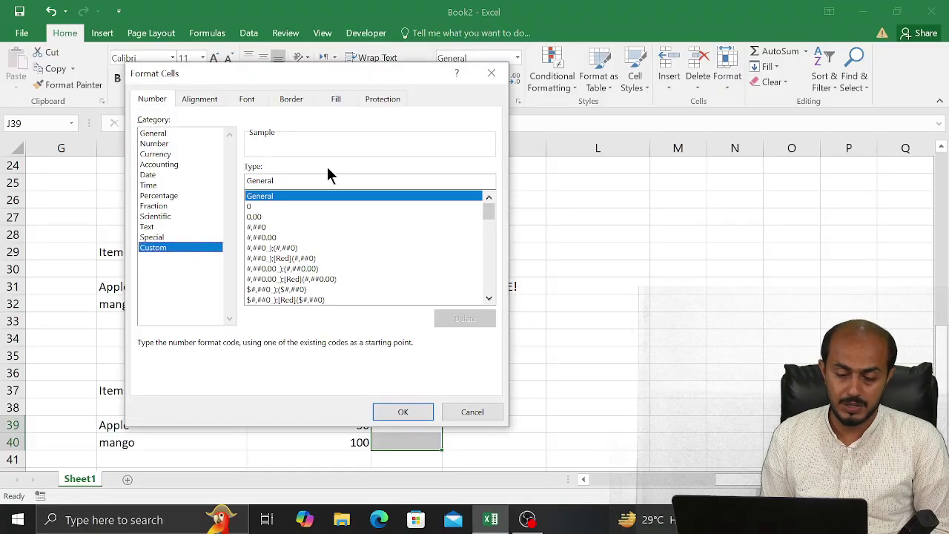
pyautogui.click(295, 181)
pyautogui.press('BackSpace')
pyautogui.press('BackSpace')
pyautogui.press('BackSpace')
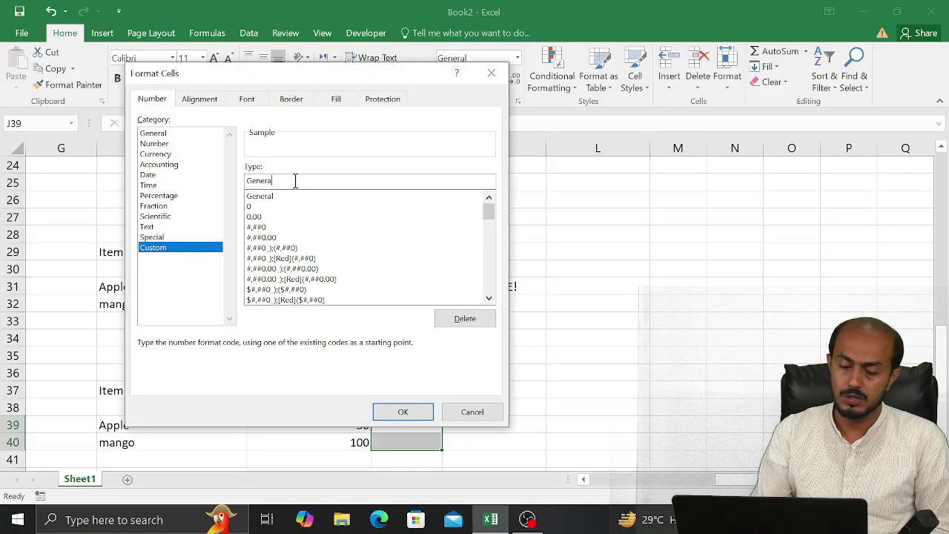
pyautogui.press('BackSpace')
pyautogui.press('BackSpace')
pyautogui.press('BackSpace')
pyautogui.press('BackSpace')
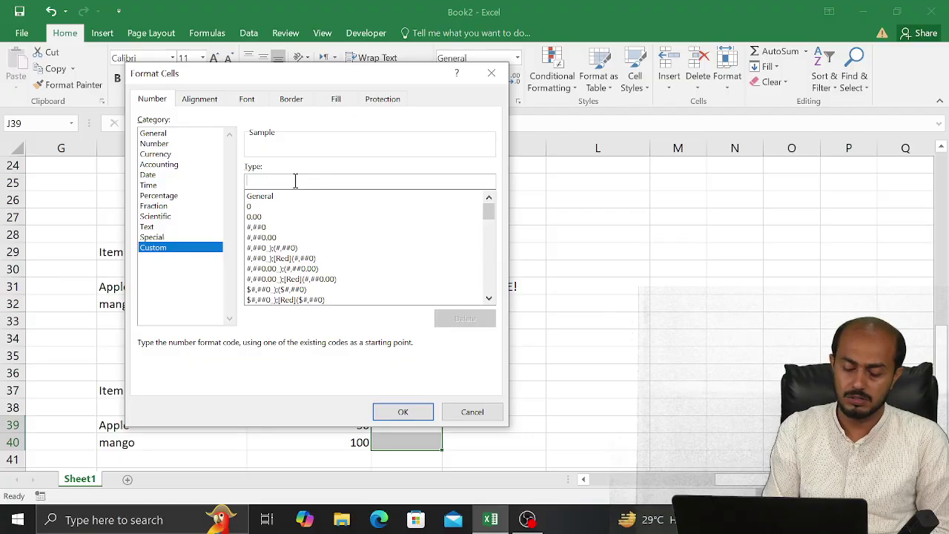
pyautogui.write('#,"')
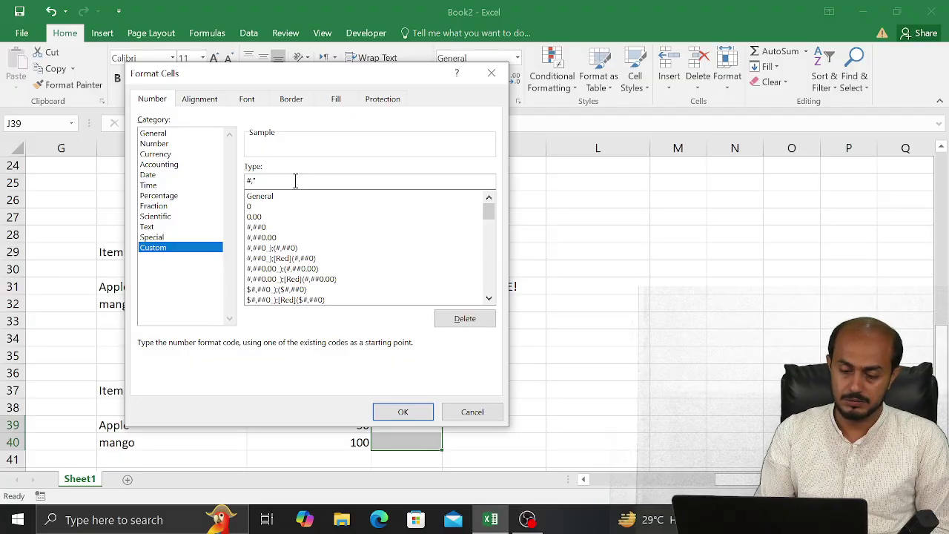
pyautogui.write('Kg')
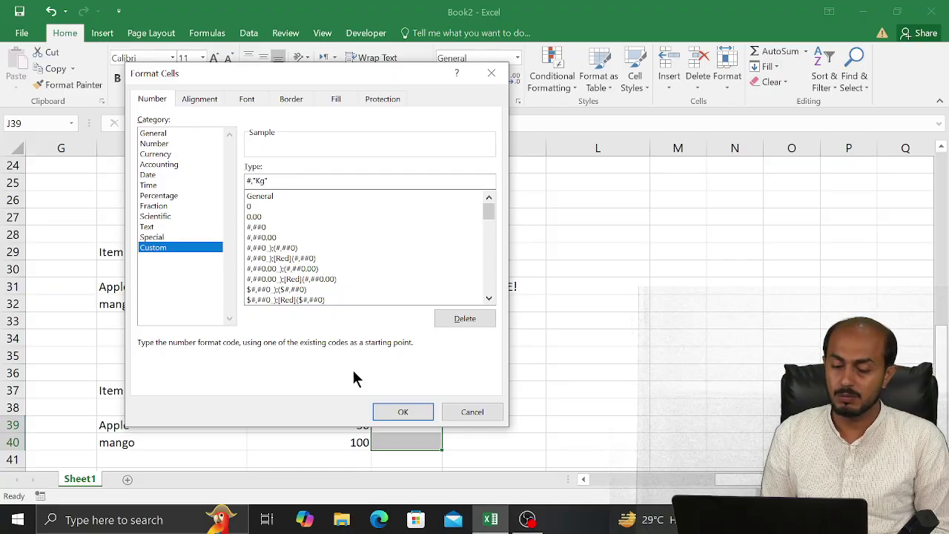
pyautogui.click(398, 414)
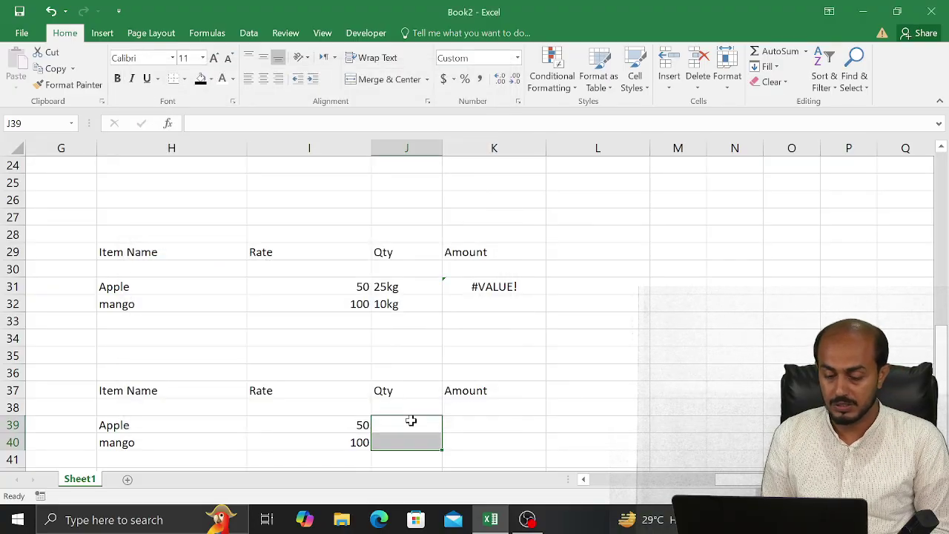
# Test the Kg format in J39 with 400, 67 and the text 'fff', then clear the cell
pyautogui.click(412, 424)
pyautogui.write('400')
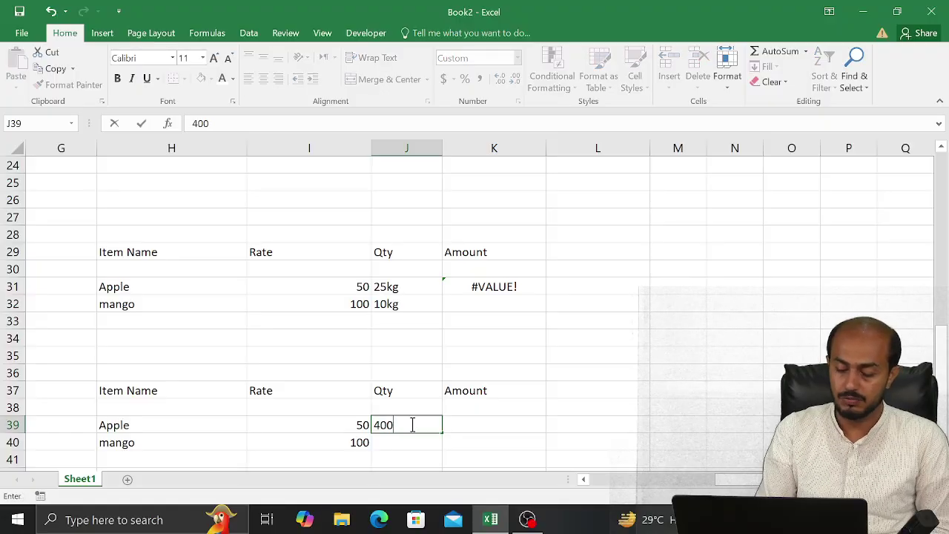
pyautogui.press('Return')
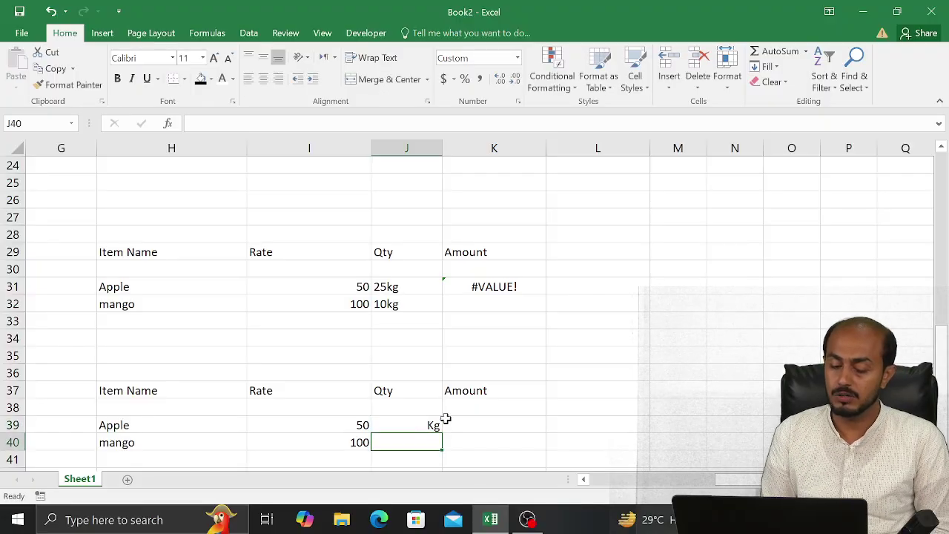
pyautogui.click(433, 422)
pyautogui.click(430, 439)
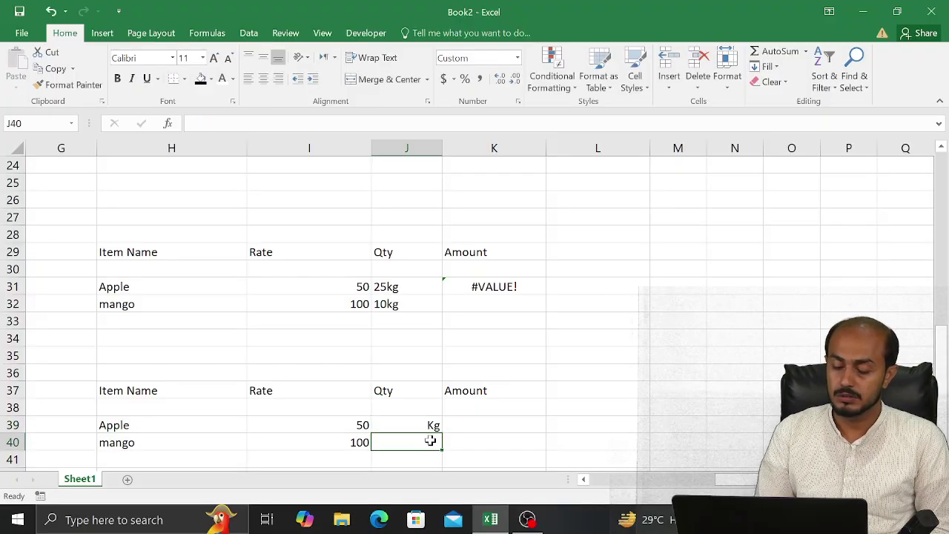
pyautogui.click(426, 424)
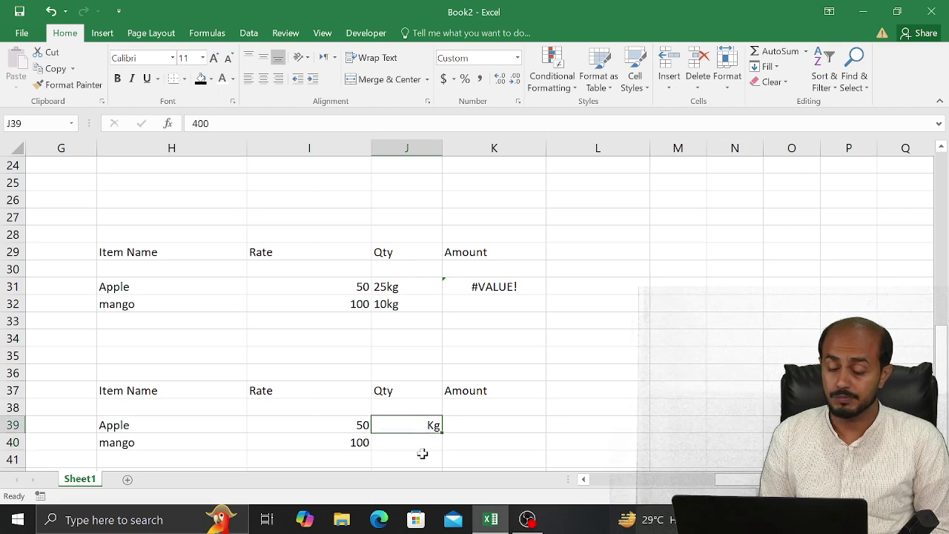
pyautogui.write('67')
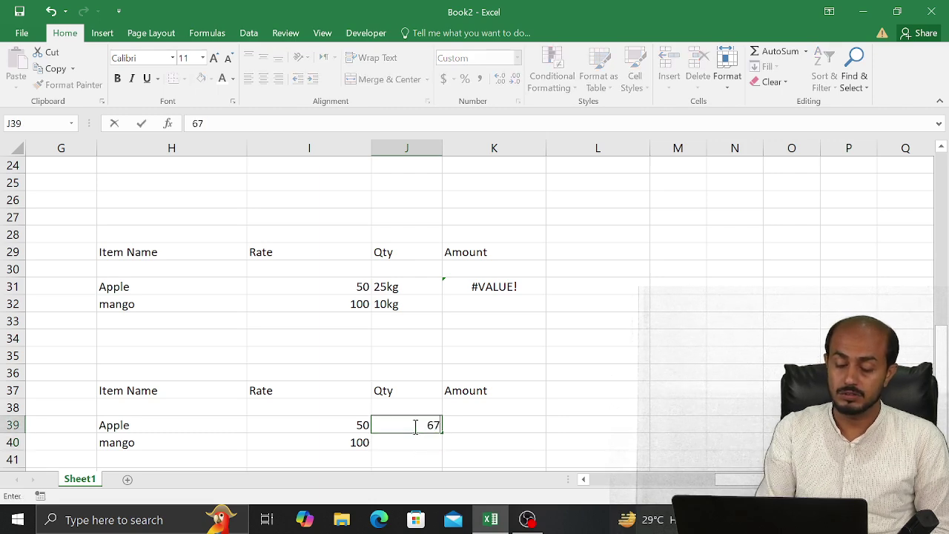
pyautogui.press('Return')
pyautogui.click(416, 426)
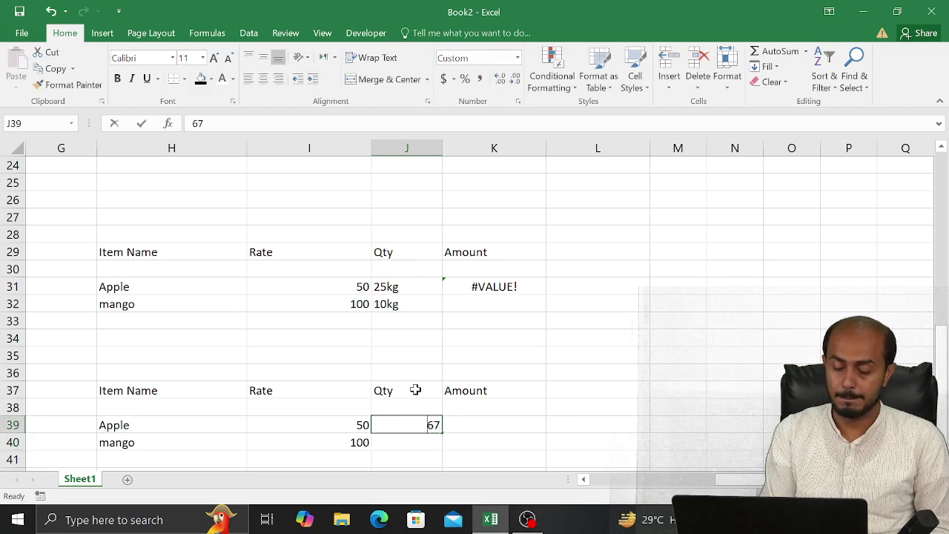
pyautogui.write('fff')
pyautogui.press('Return')
pyautogui.press('Up')
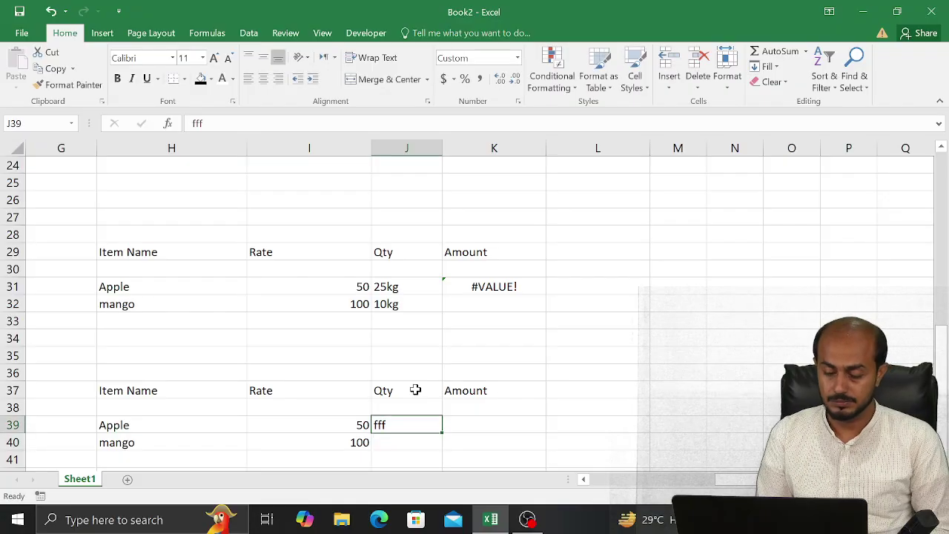
pyautogui.press('Delete')
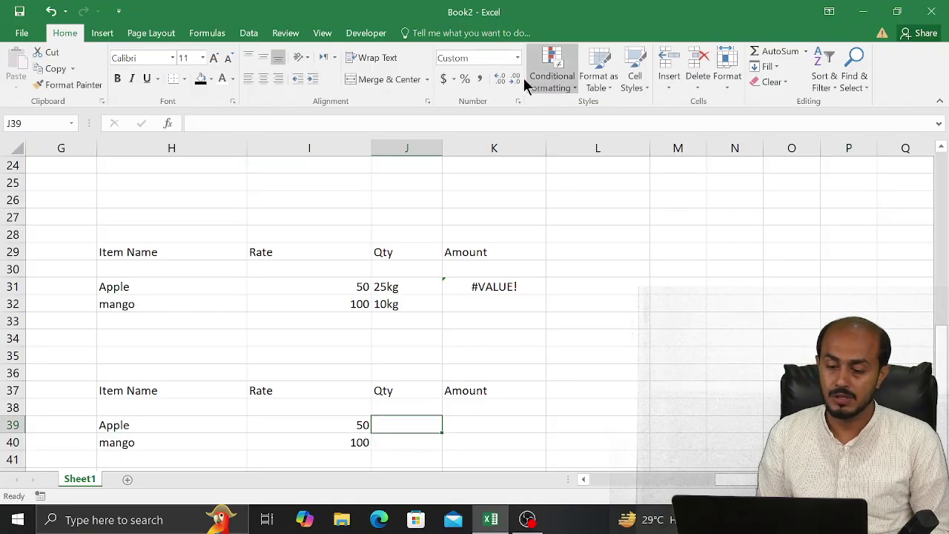
# Correct the format code to #"Kg" and enter 50 for Apple's Qty
pyautogui.click(519, 102)
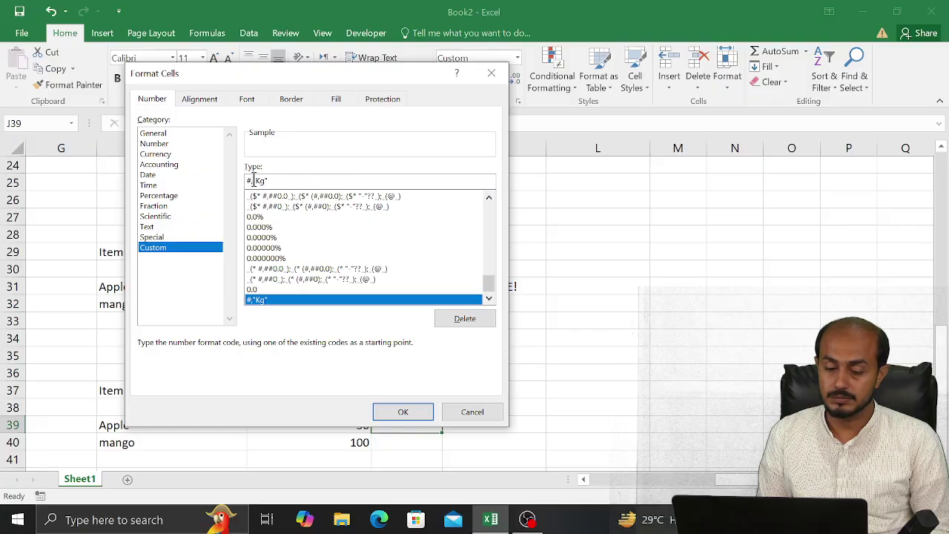
pyautogui.press('BackSpace')
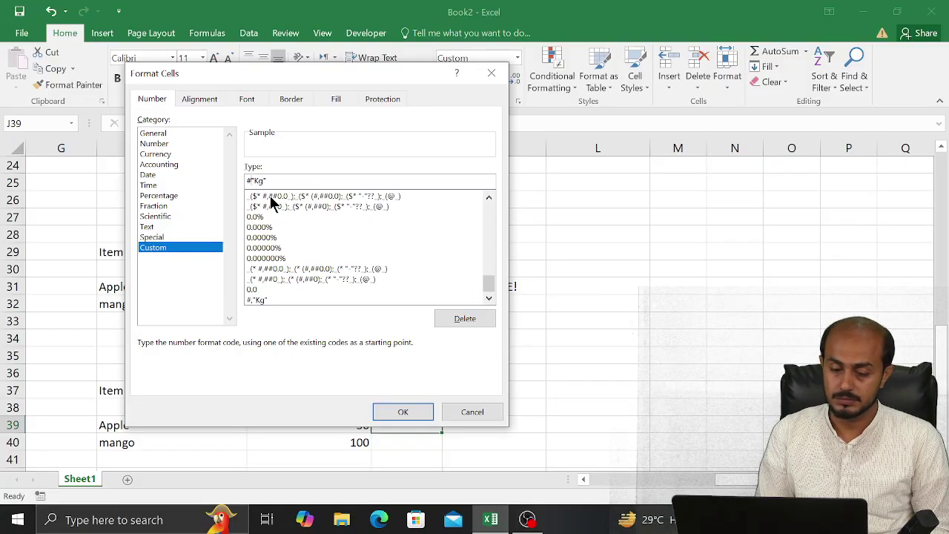
pyautogui.click(390, 407)
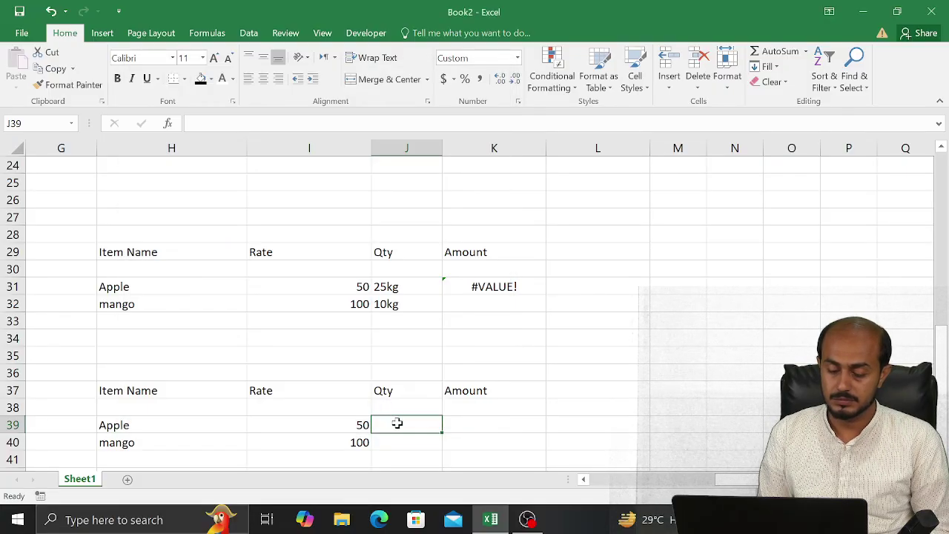
pyautogui.write('50')
pyautogui.press('Return')
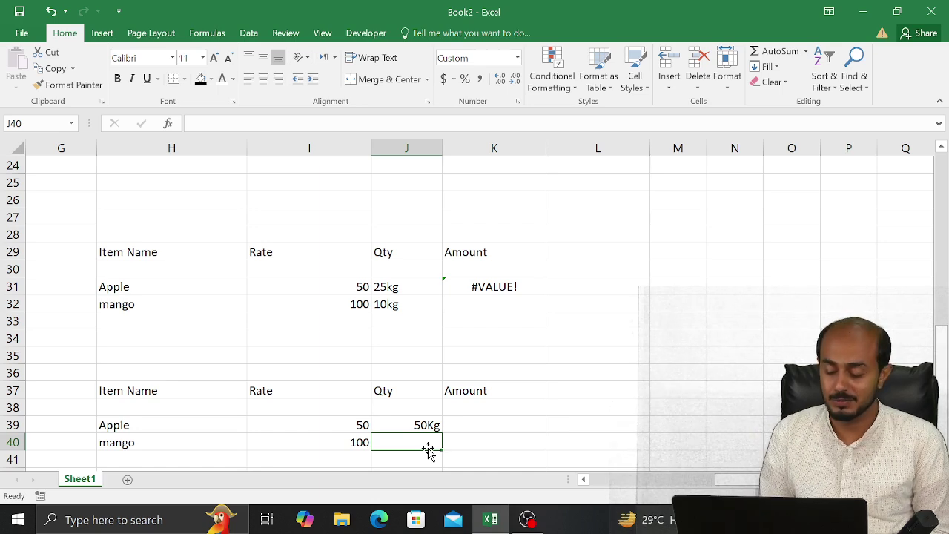
# Enter 100 for mango's Qty and copy J39's Kg format to J40 with Format Painter
pyautogui.press('Down')
pyautogui.press('Up')
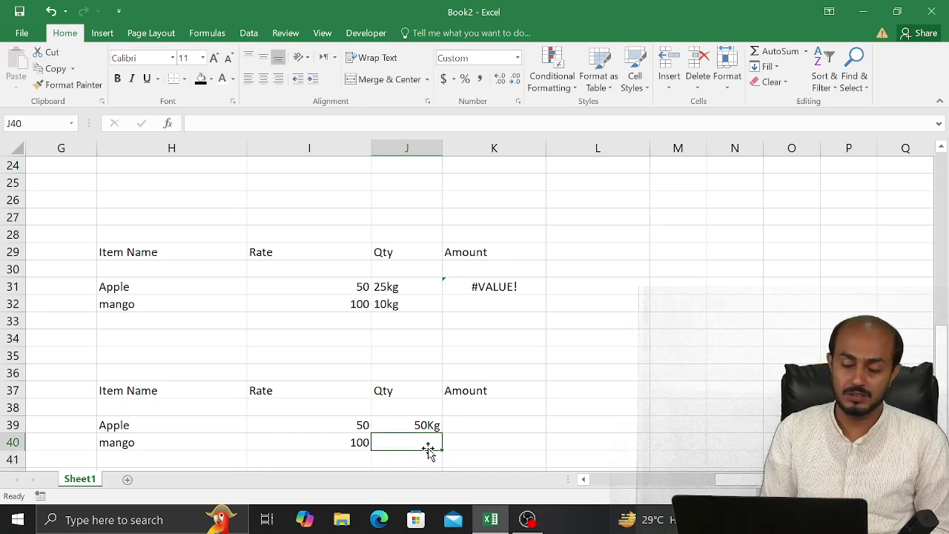
pyautogui.write('100')
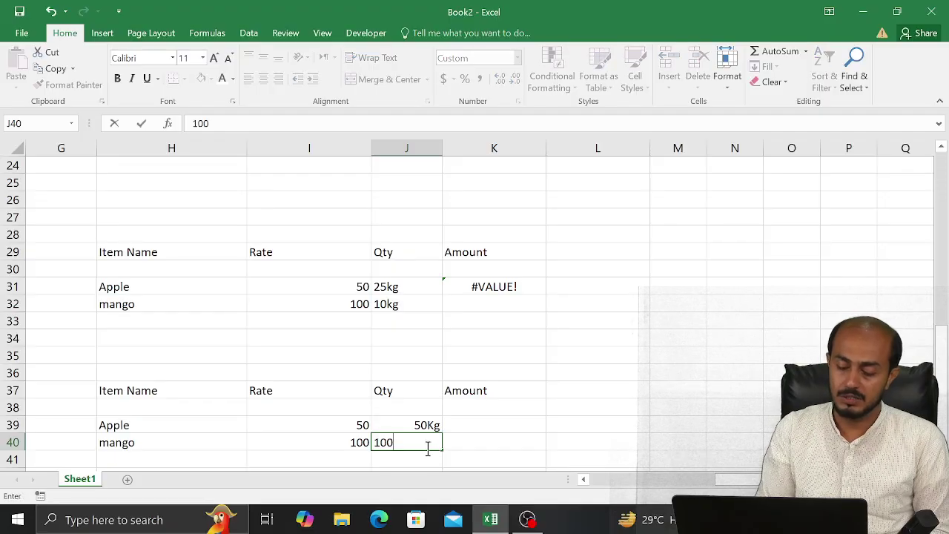
pyautogui.press('Return')
pyautogui.press('Up')
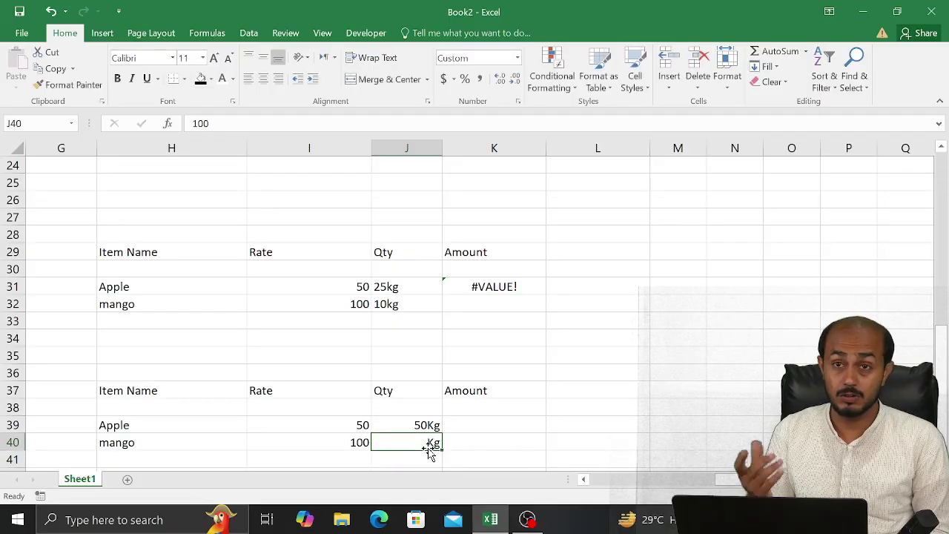
pyautogui.click(421, 427)
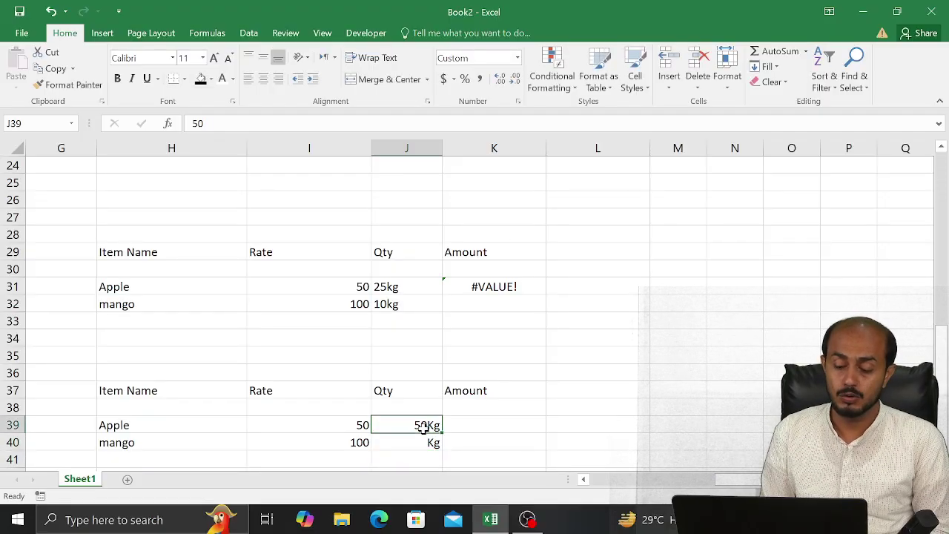
pyautogui.click(94, 87)
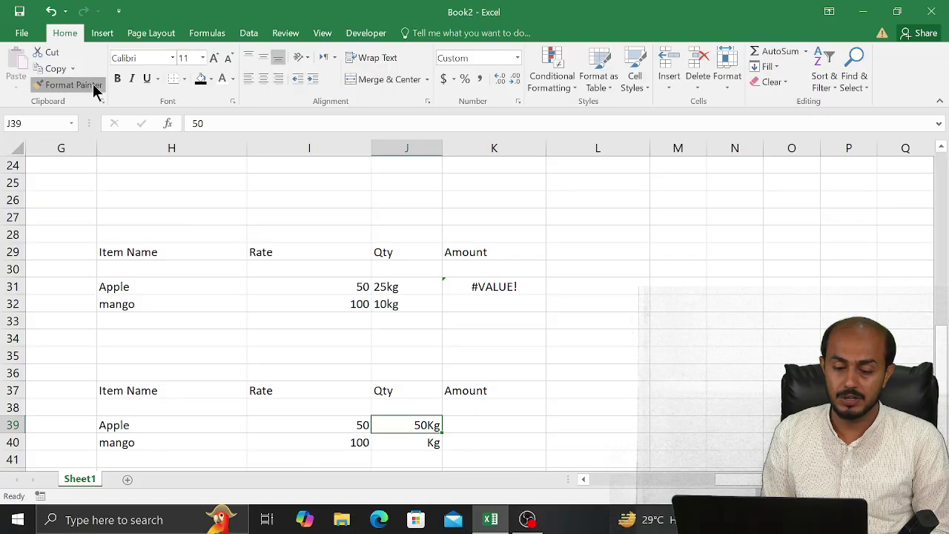
pyautogui.click(393, 443)
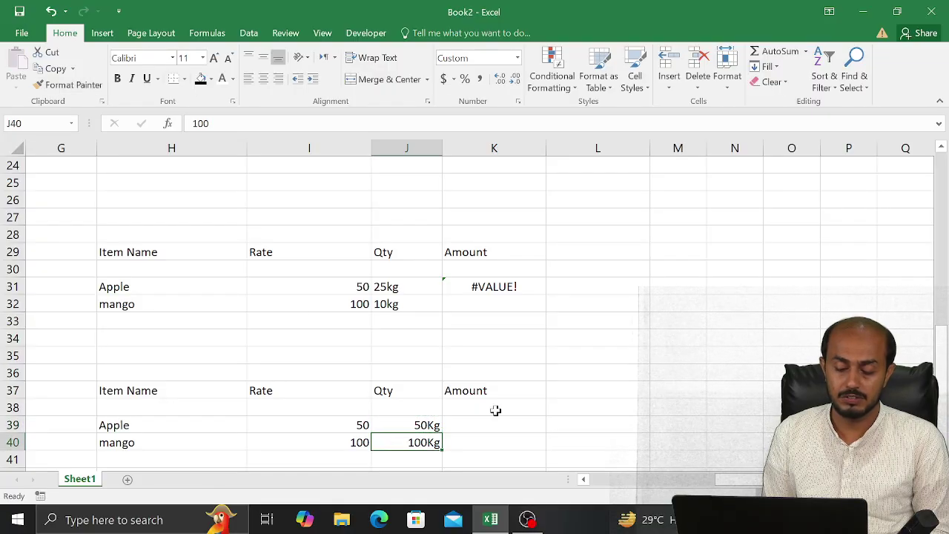
# Start an Amount formula in K39 that references Apple's Rate
pyautogui.press('Right')
pyautogui.press('Up')
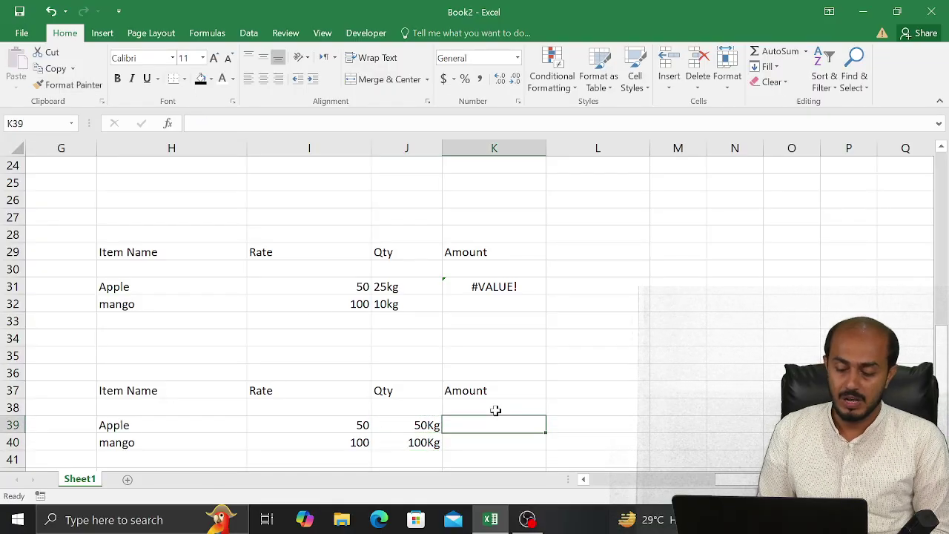
pyautogui.write('=')
pyautogui.press('Left')
pyautogui.press('Left')
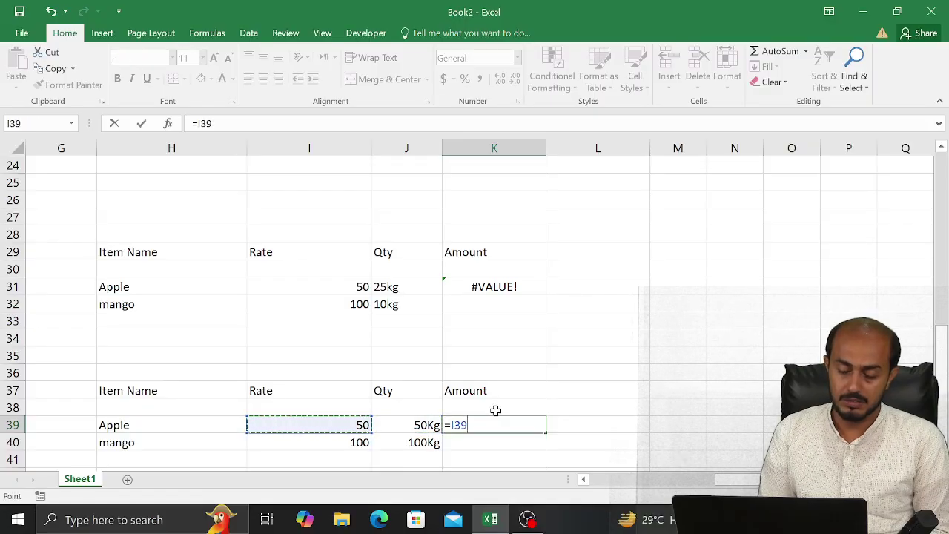
pyautogui.write('8')
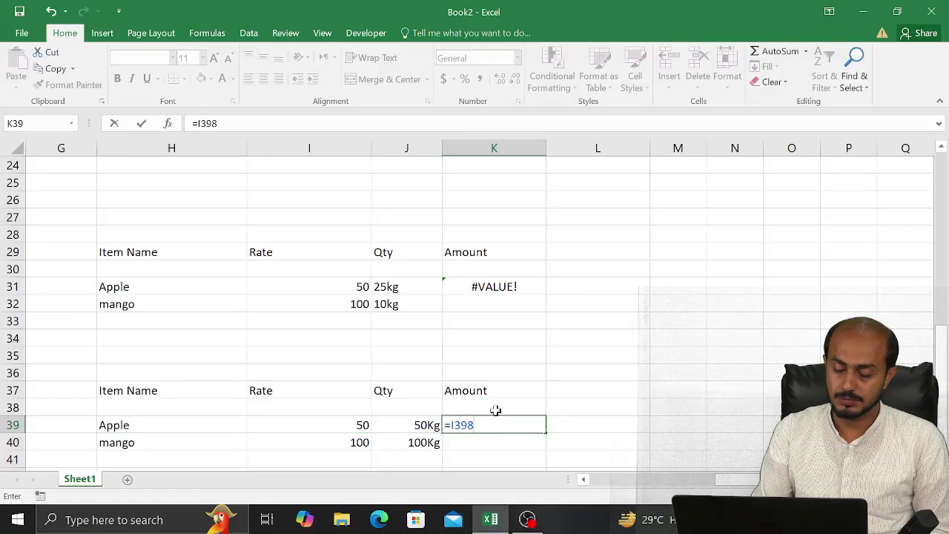
pyautogui.press('Left')
# Re-enter K39 as =I39*J39 and fill it down to K40 with Ctrl+D
pyautogui.press('Right')
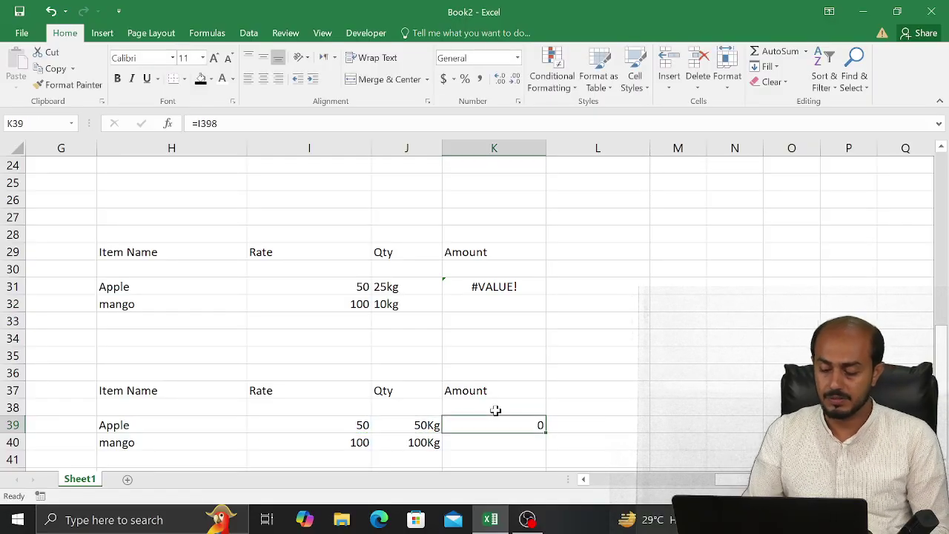
pyautogui.press('Delete')
pyautogui.write('=')
pyautogui.press('Left')
pyautogui.press('Left')
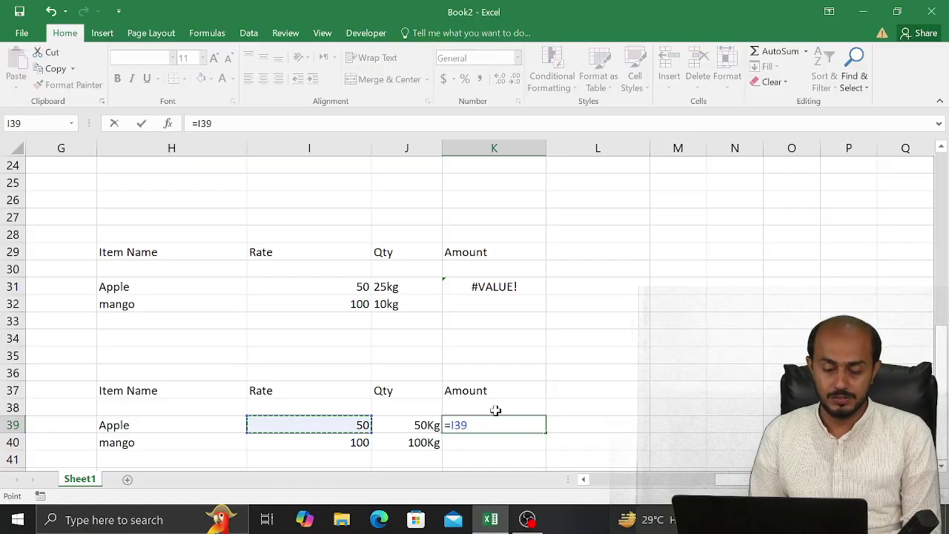
pyautogui.write('*')
pyautogui.press('Left')
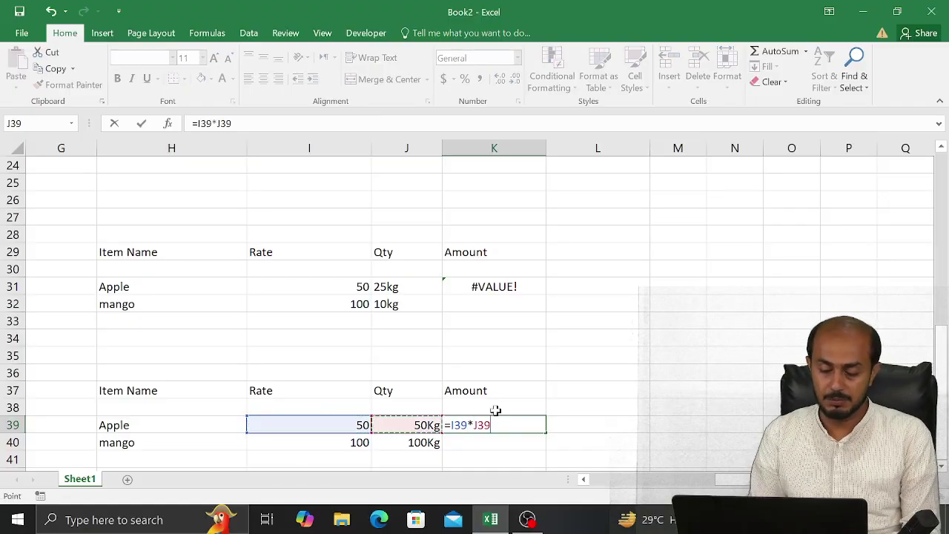
pyautogui.press('Return')
pyautogui.press('Up')
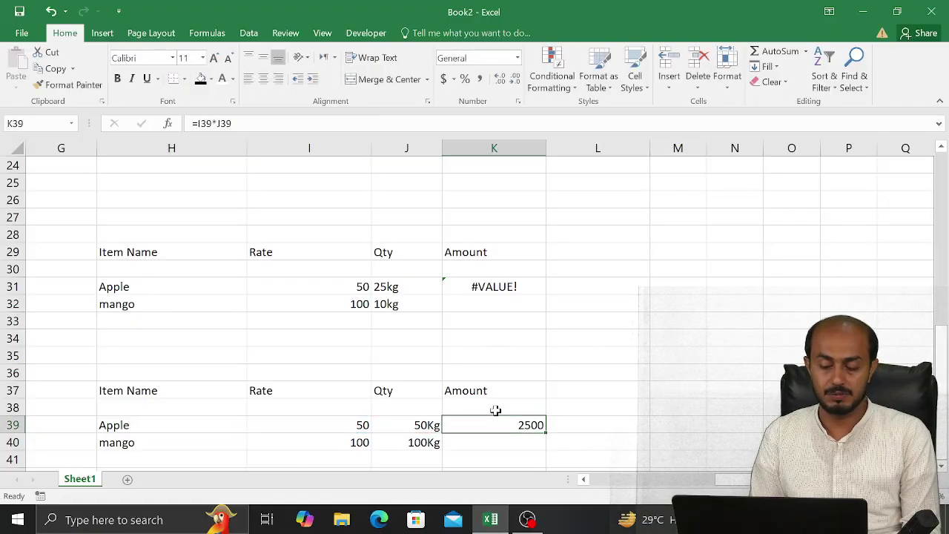
pyautogui.click(519, 442)
pyautogui.hotkey('ctrl', 'd')
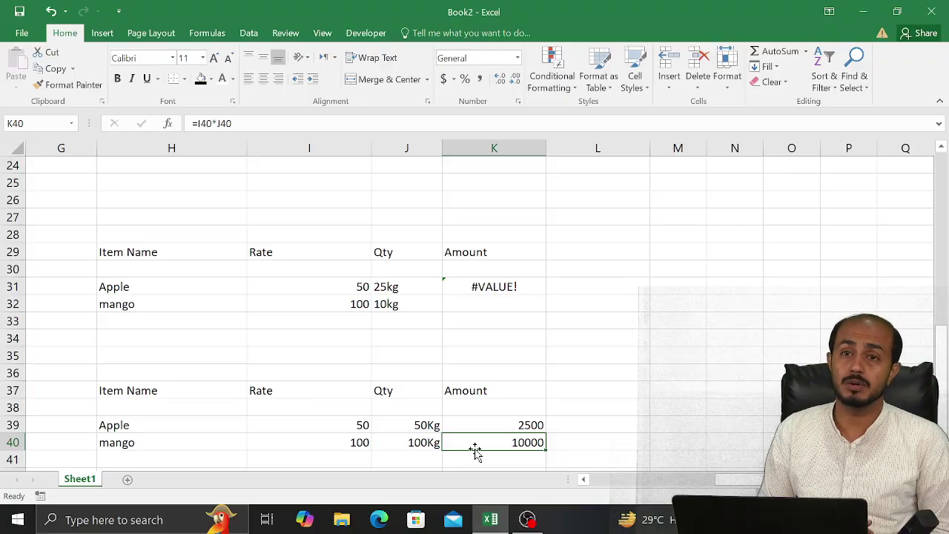
# Enter 75 in cell J52 below the table
pyautogui.press('Right')
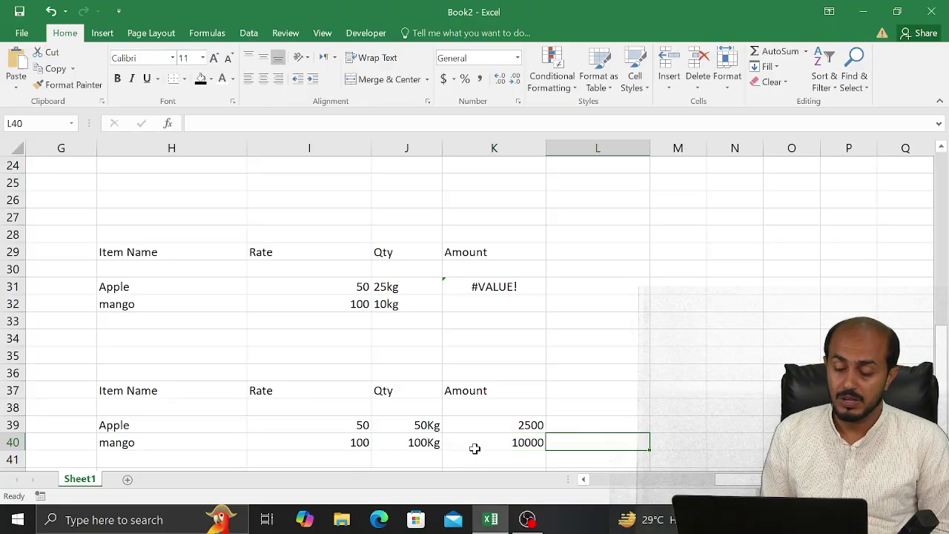
pyautogui.press('Down')
pyautogui.press('Down')
pyautogui.press('Down')
pyautogui.press('Down')
pyautogui.press('Down')
pyautogui.press('Down')
pyautogui.press('Down')
pyautogui.press('Down')
pyautogui.press('Down')
pyautogui.press('Down')
pyautogui.press('Down')
pyautogui.press('Down')
pyautogui.press('Down')
pyautogui.press('Up')
pyautogui.press('Left')
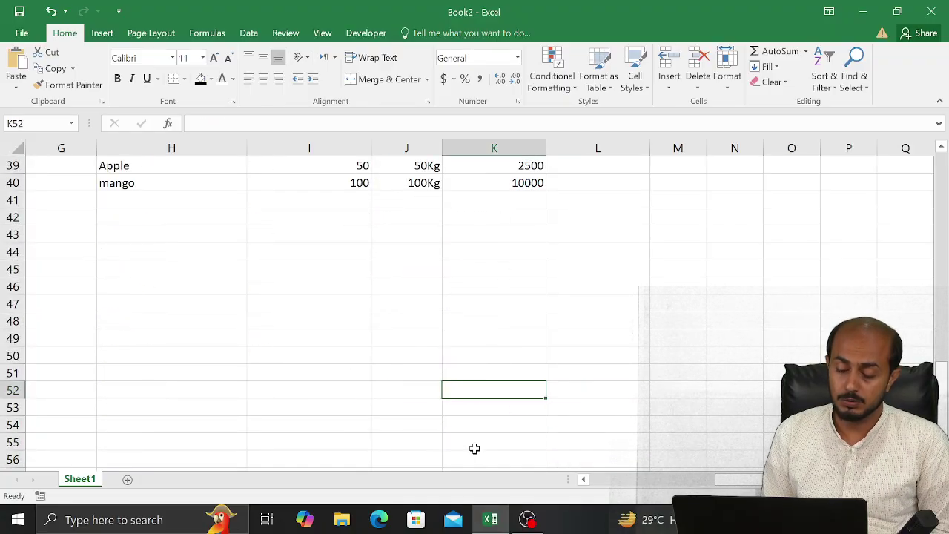
pyautogui.press('Left')
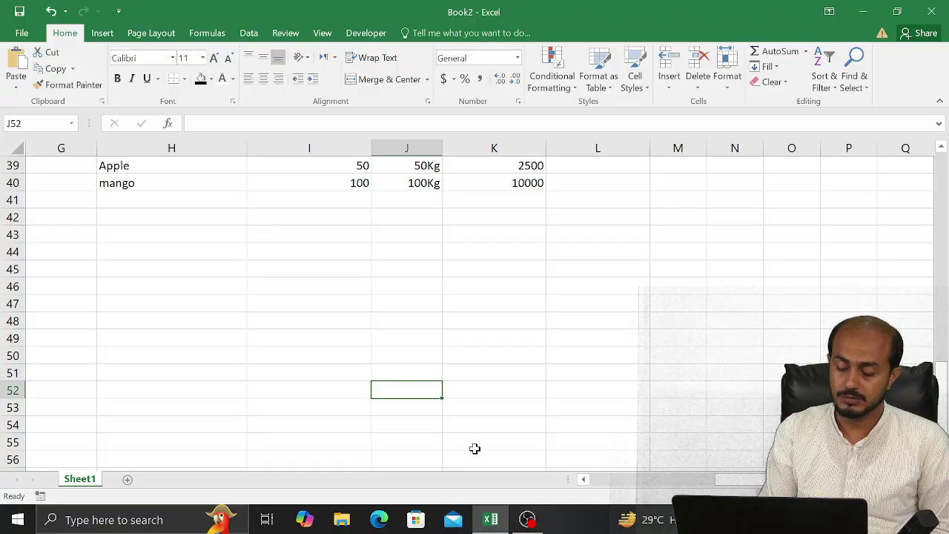
pyautogui.write('75')
pyautogui.press('Return')
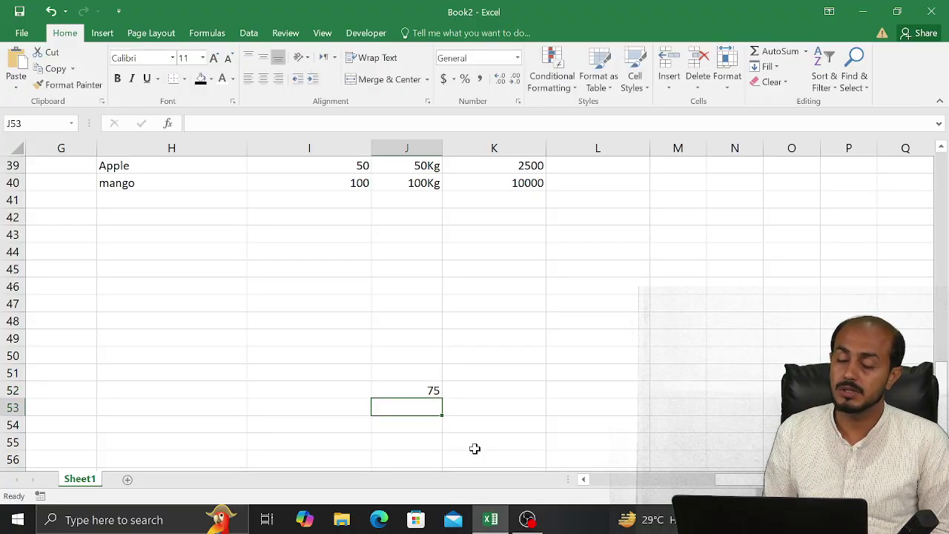
pyautogui.press('Up')
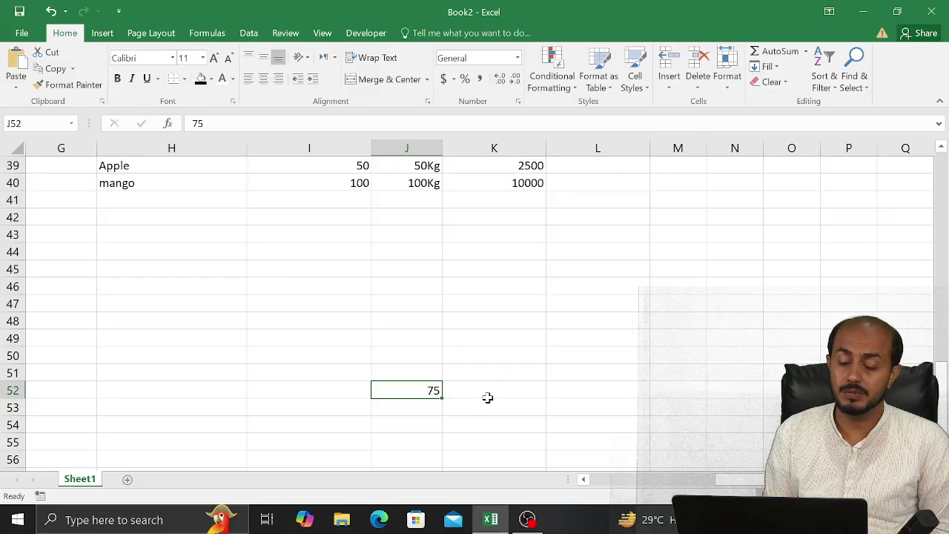
# Add Sheet2 and format all its cells with custom code #,"main pagal ho"
pyautogui.click(129, 480)
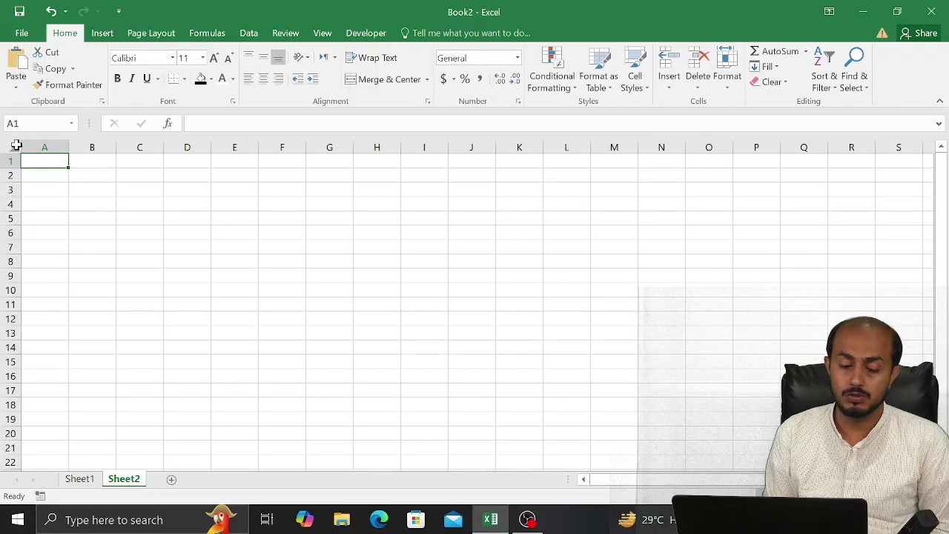
pyautogui.click(14, 146)
pyautogui.click(518, 103)
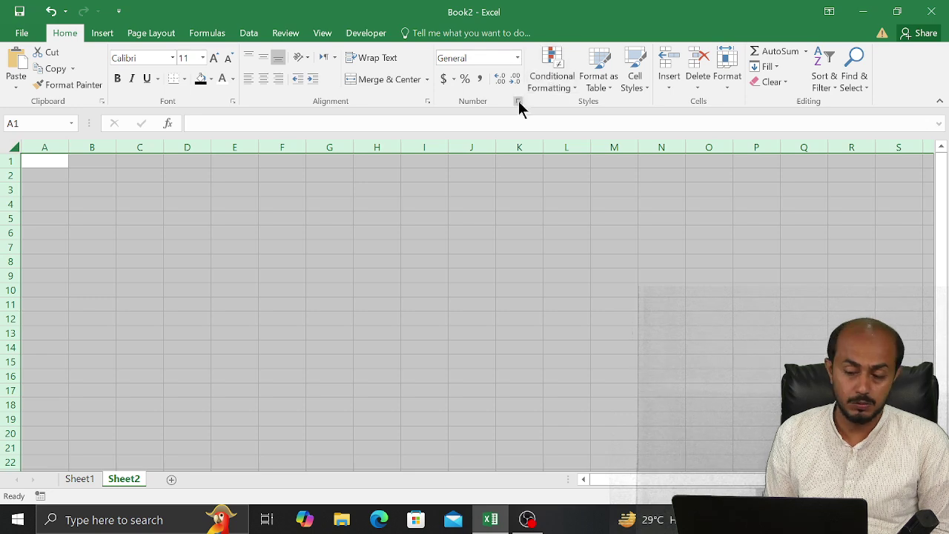
pyautogui.click(155, 247)
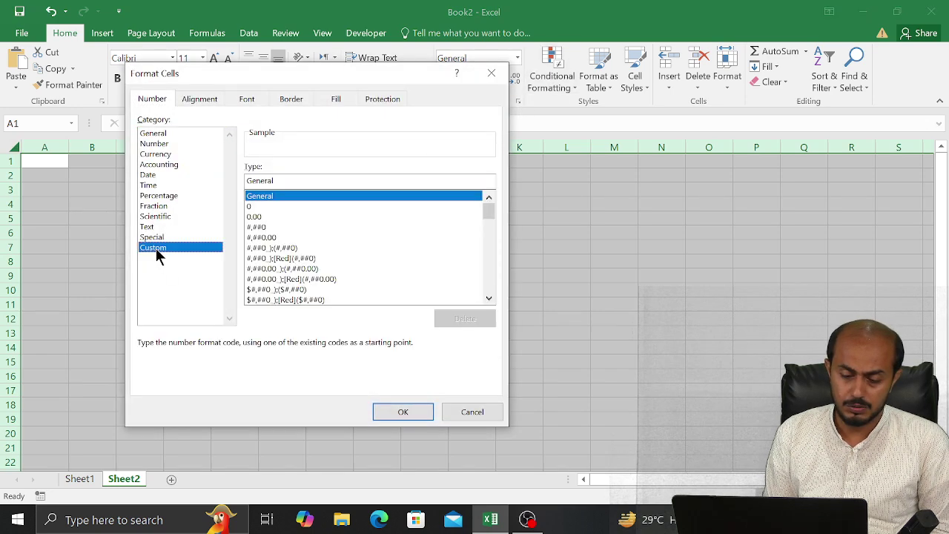
pyautogui.click(305, 181)
pyautogui.press('BackSpace')
pyautogui.press('BackSpace')
pyautogui.press('BackSpace')
pyautogui.press('BackSpace')
pyautogui.press('BackSpace')
pyautogui.press('BackSpace')
pyautogui.press('BackSpace')
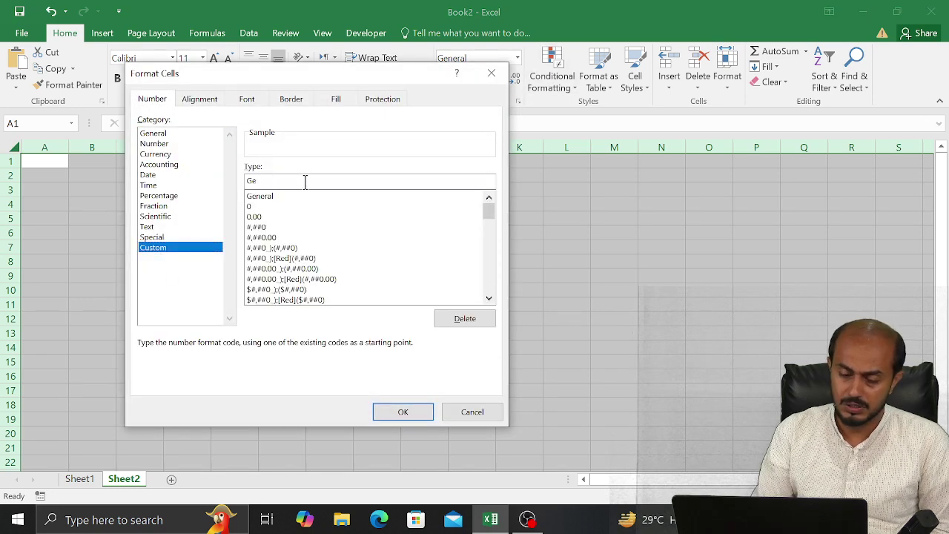
pyautogui.write('#')
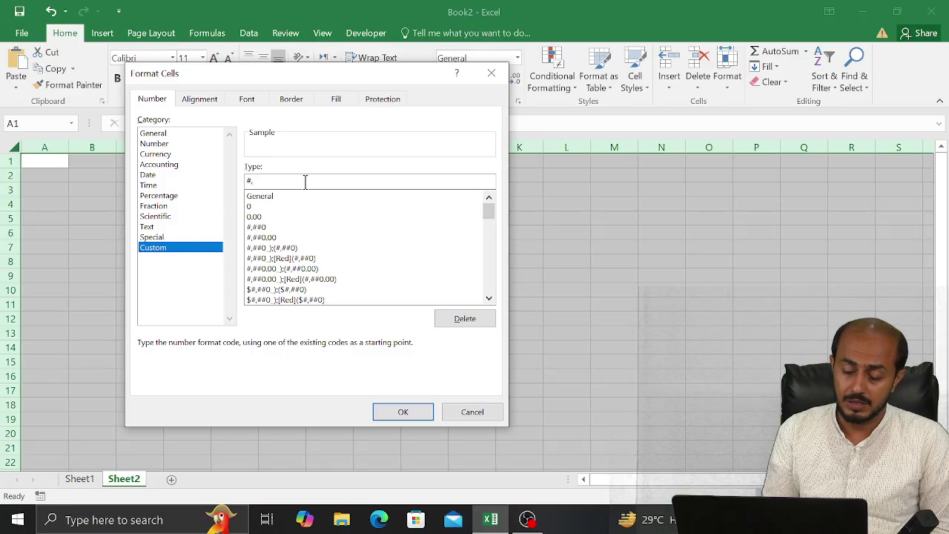
pyautogui.write(',"ma')
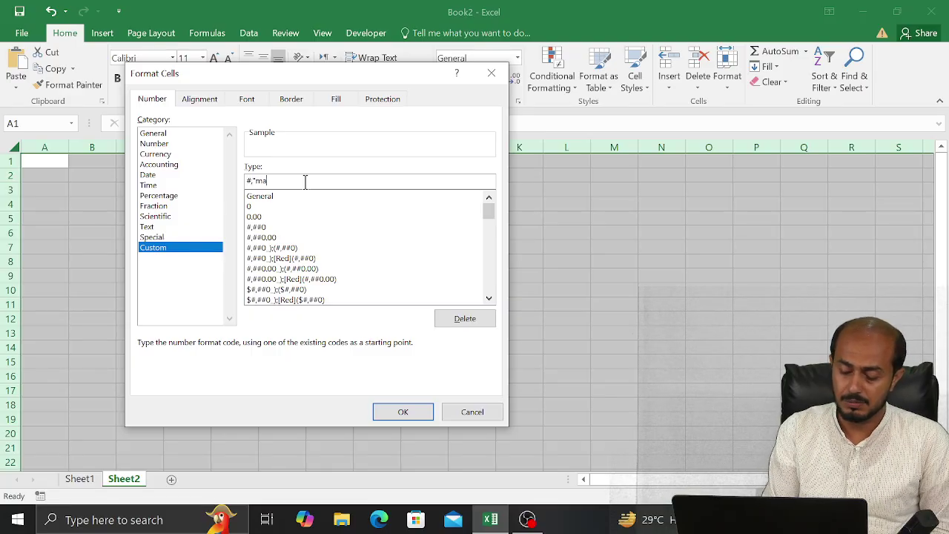
pyautogui.write('in pa')
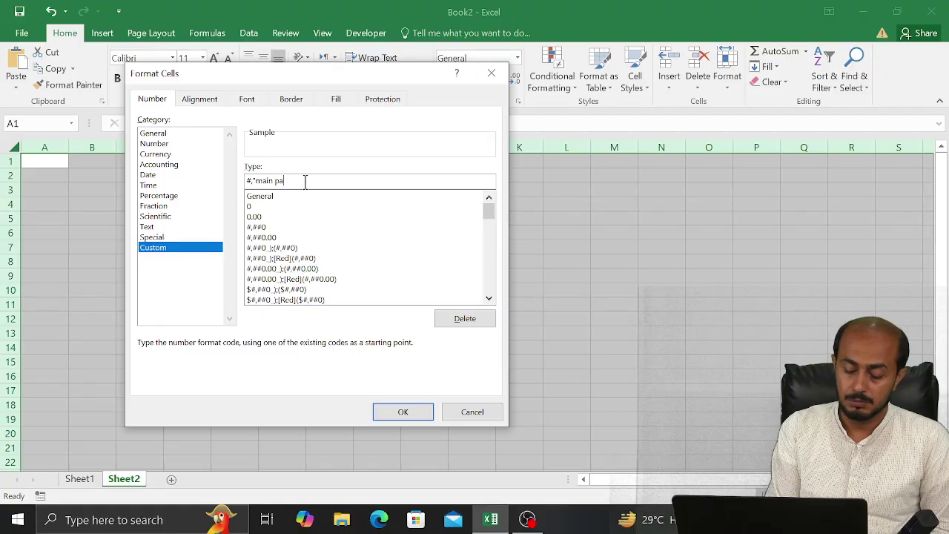
pyautogui.write('gal ho')
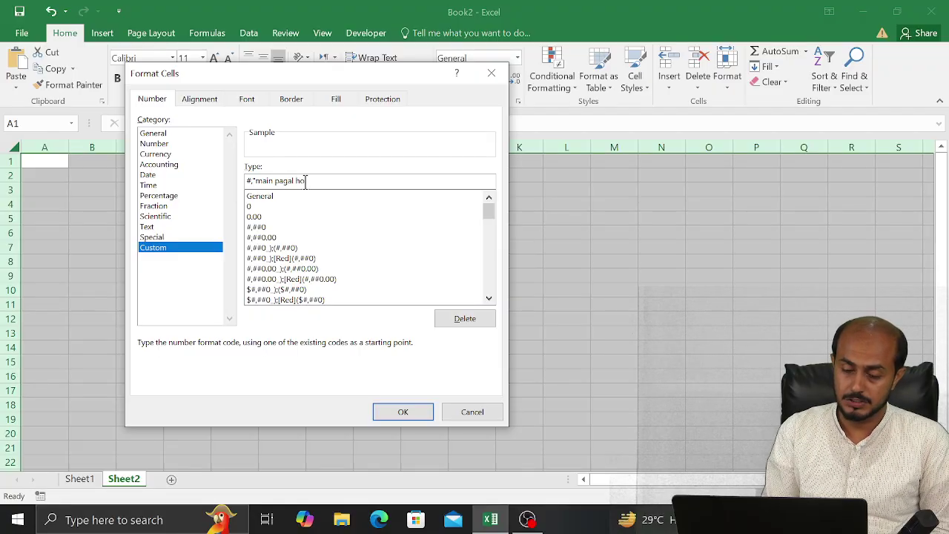
pyautogui.write('"')
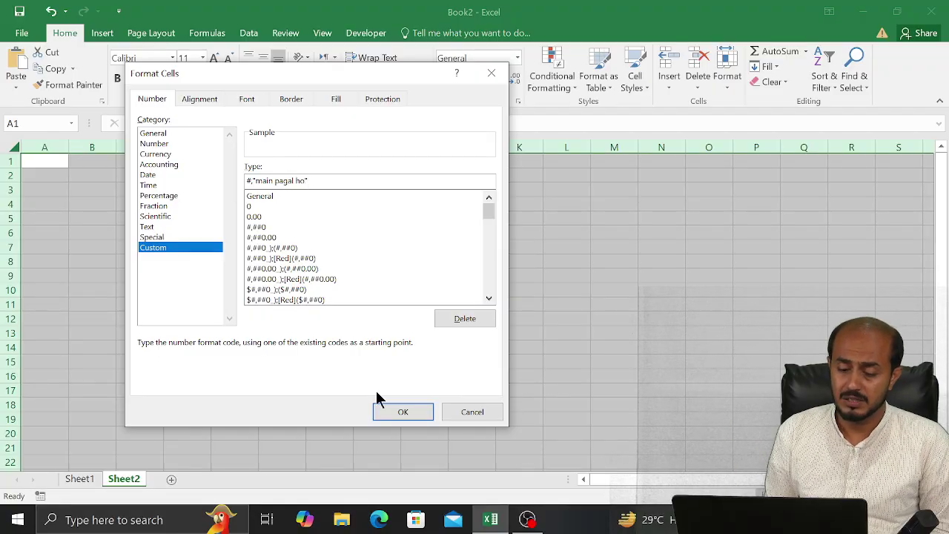
pyautogui.click(385, 415)
# Enter 6 in G11 and 98 in H7 so both display main pagal ho
pyautogui.click(320, 311)
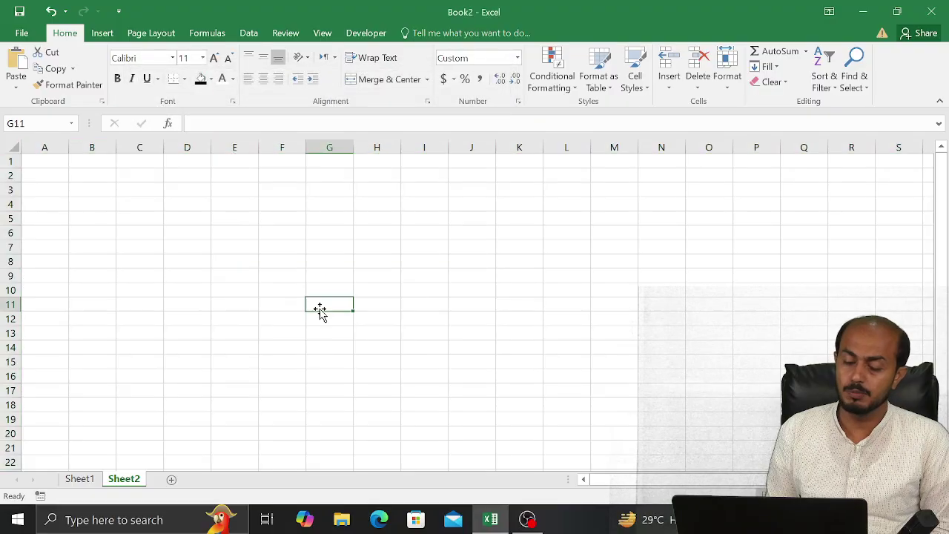
pyautogui.write('6')
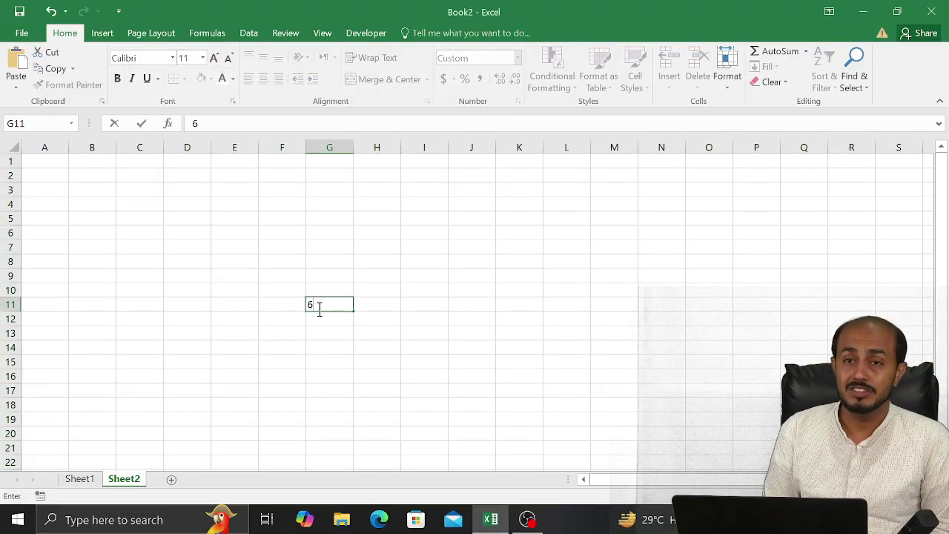
pyautogui.press('Return')
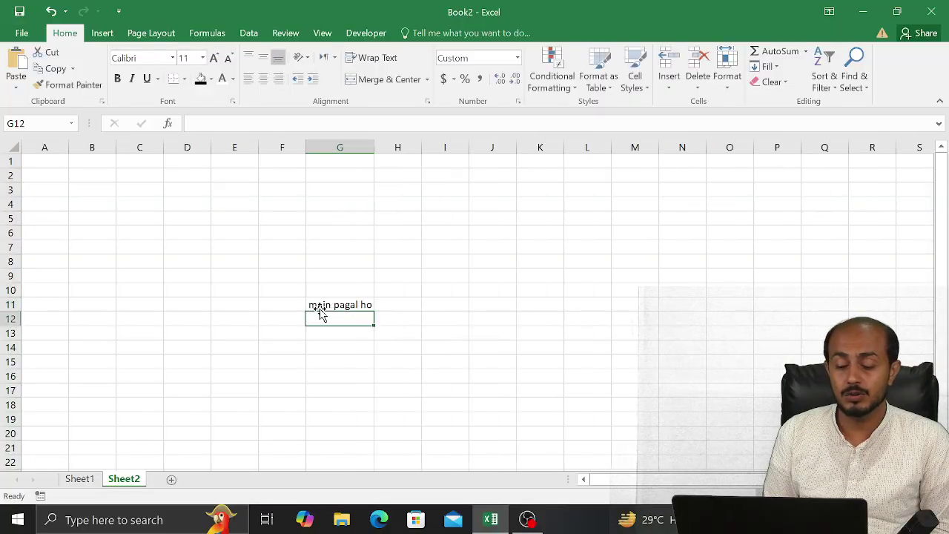
pyautogui.press('Right')
pyautogui.press('Up')
pyautogui.press('Up')
pyautogui.press('Up')
pyautogui.press('Up')
pyautogui.press('Up')
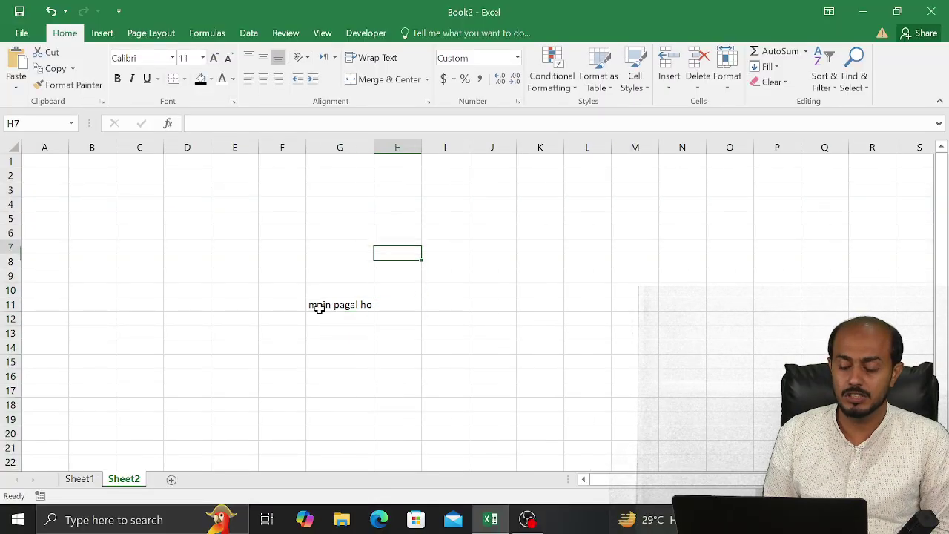
pyautogui.write('98')
pyautogui.press('Return')
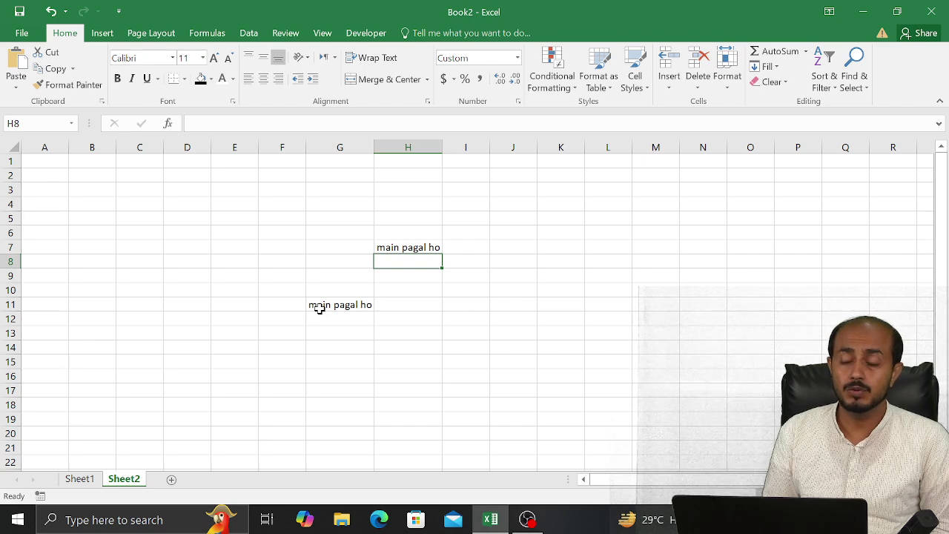
# Type the text yry into D13
pyautogui.press('Down')
pyautogui.press('Down')
pyautogui.press('Down')
pyautogui.press('Down')
pyautogui.press('Down')
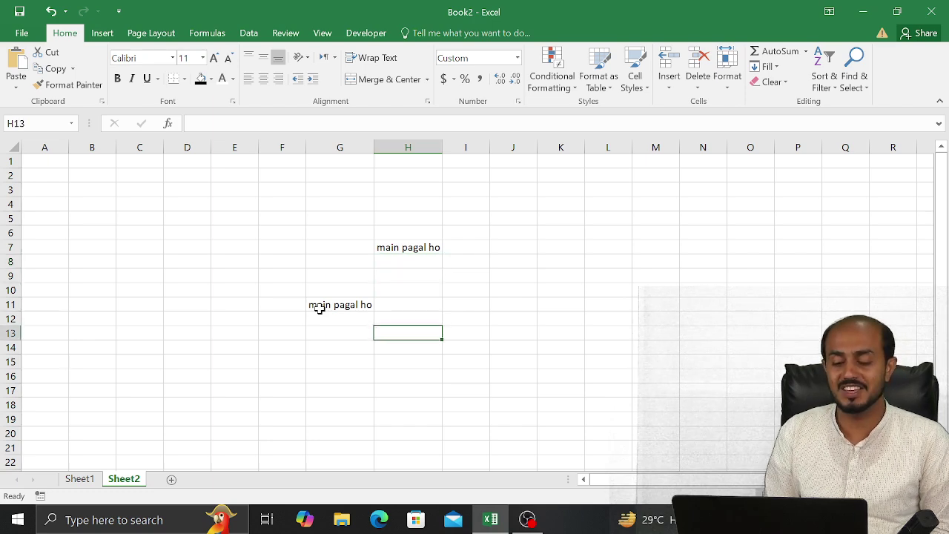
pyautogui.press('Left')
pyautogui.press('Left')
pyautogui.press('Left')
pyautogui.press('Left')
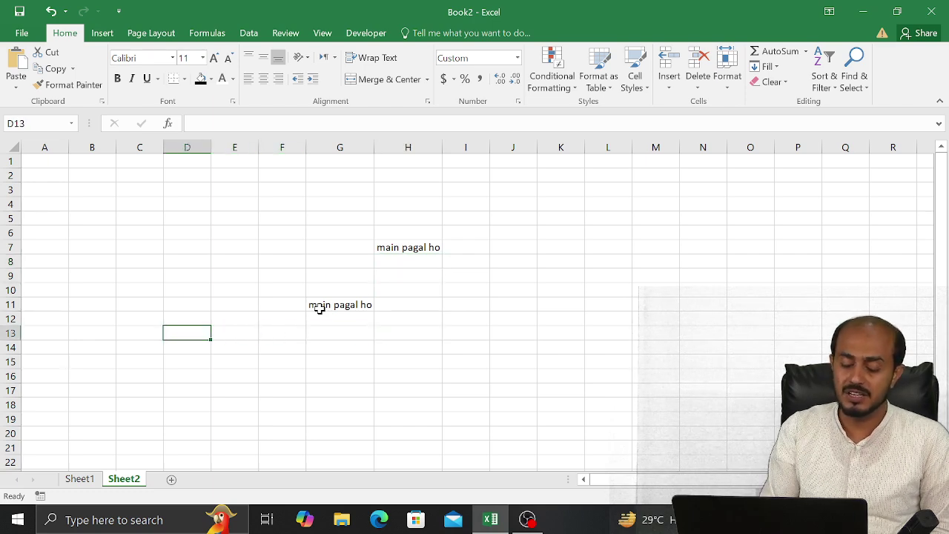
pyautogui.write('yry')
pyautogui.press('Return')
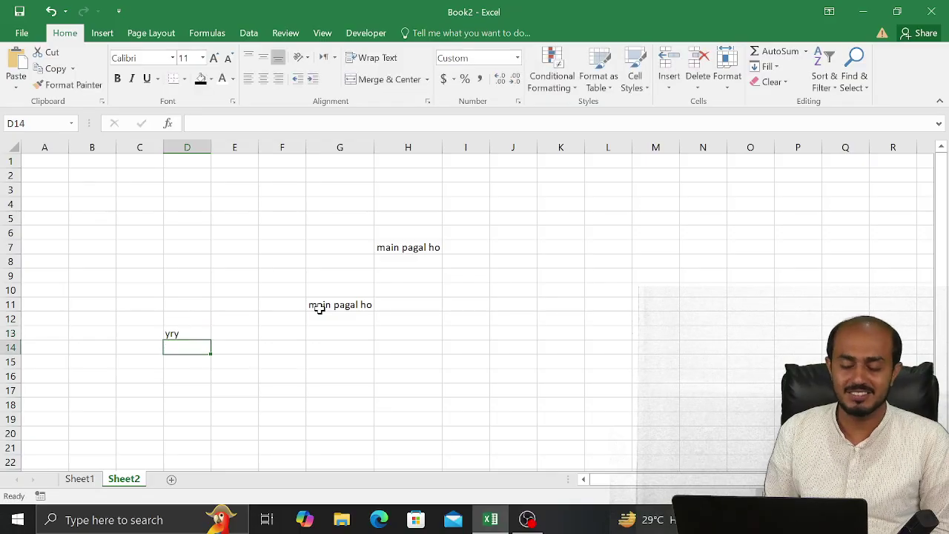
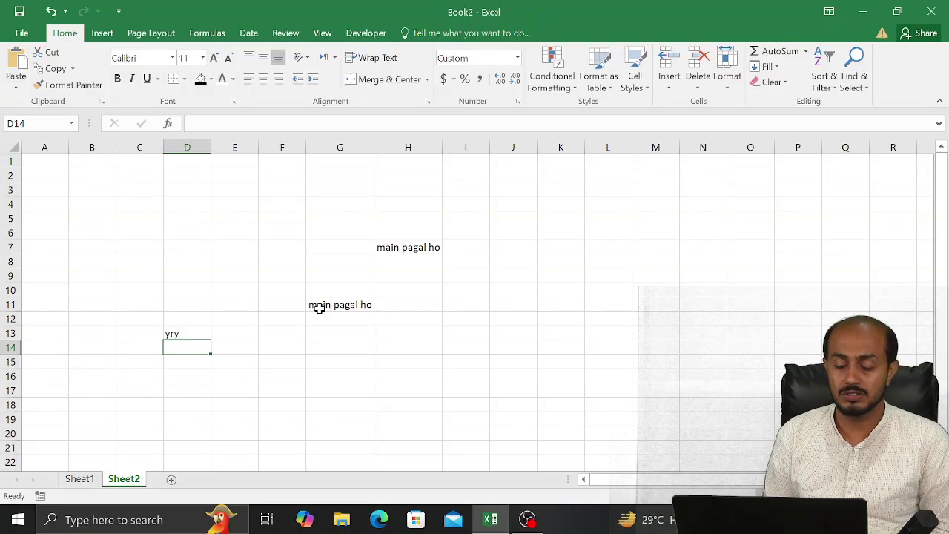
# Select every cell on Sheet2 with the Select All corner button
pyautogui.click(15, 147)
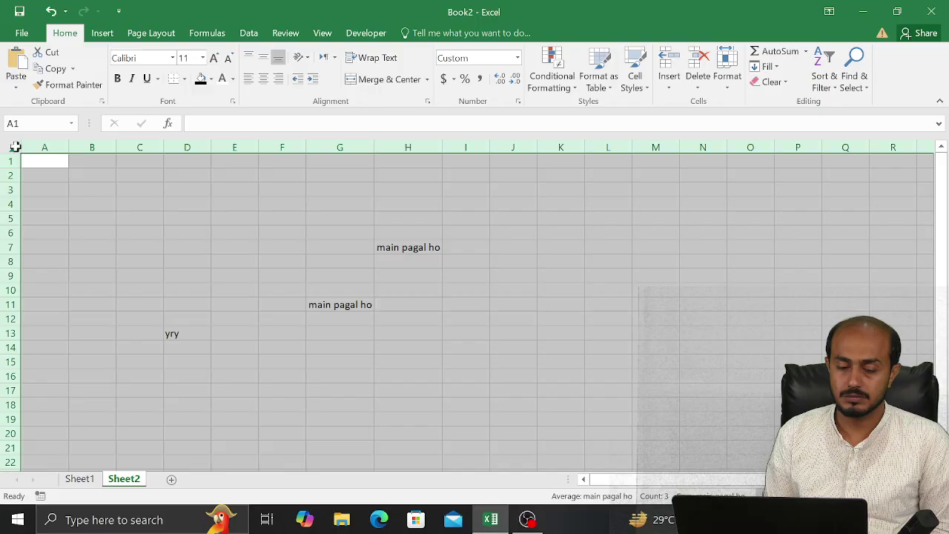
# Change Sheet2's custom format code to @,"main pagal ho" so text gets the suffix
pyautogui.click(518, 103)
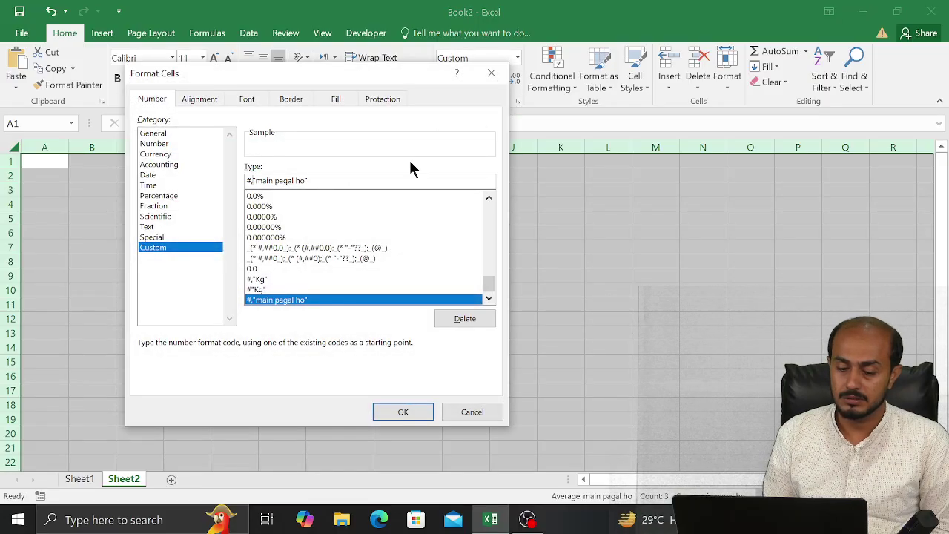
pyautogui.press('Home')
pyautogui.press('Delete')
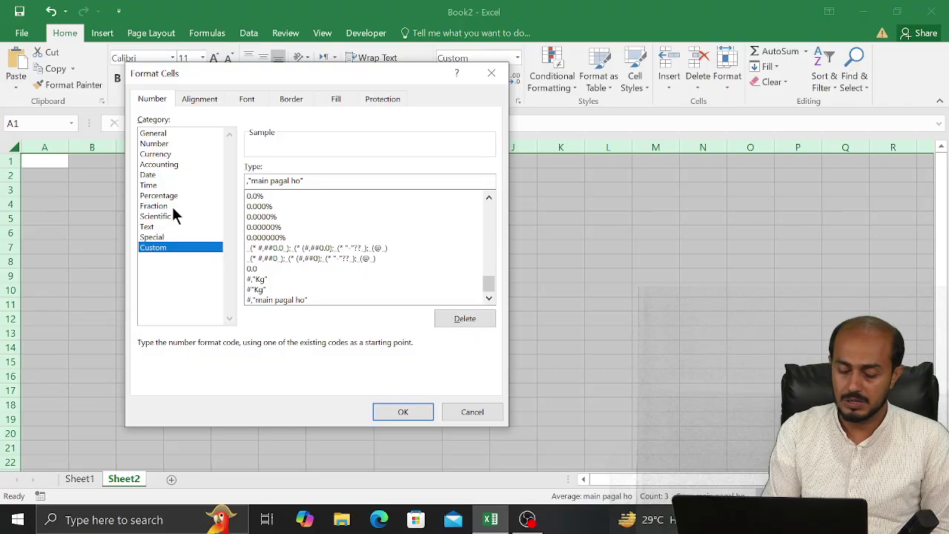
pyautogui.write('@')
pyautogui.press('Return')
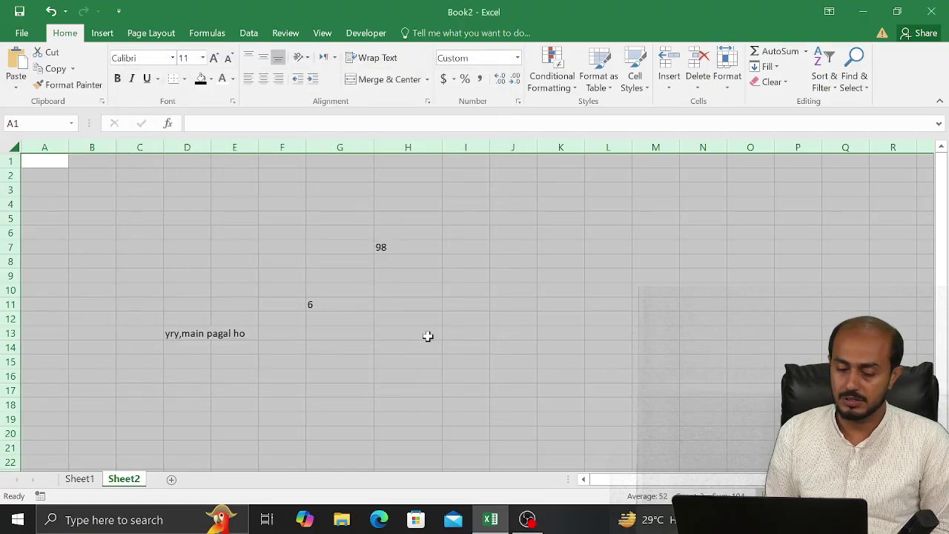
# Enter test values u in H13 and 7 in J10
pyautogui.click(424, 334)
pyautogui.write('u')
pyautogui.press('Return')
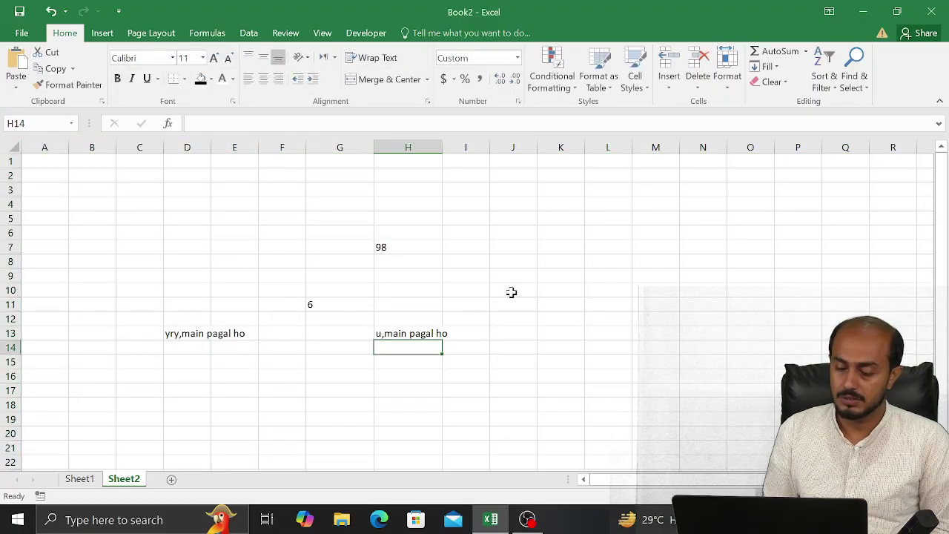
pyautogui.press('Up')
pyautogui.press('Up')
pyautogui.press('Up')
pyautogui.press('Down')
pyautogui.press('Down')
pyautogui.press('Down')
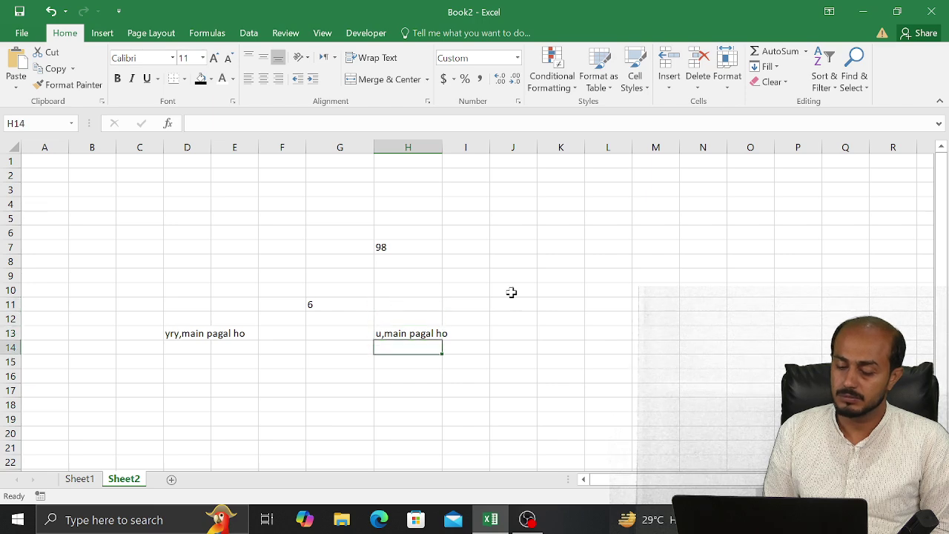
pyautogui.press('Up')
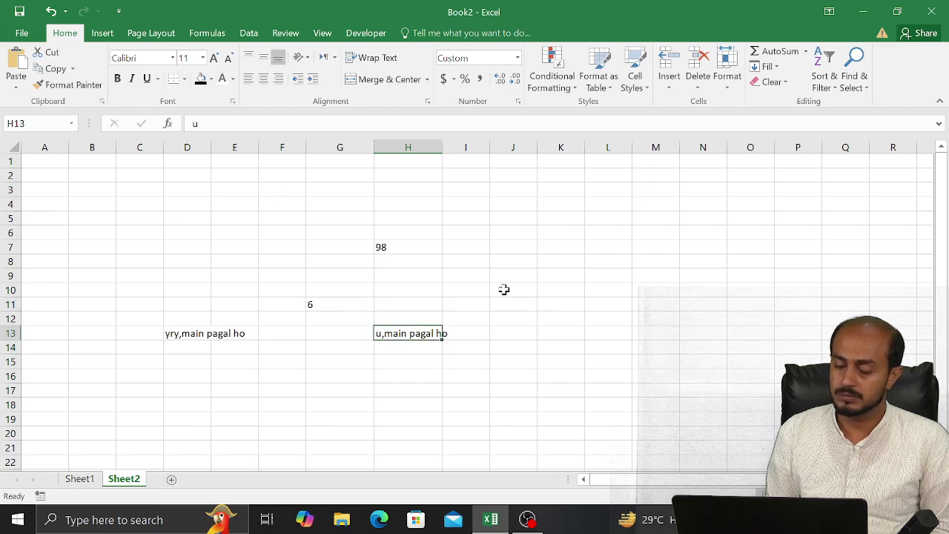
pyautogui.click(504, 290)
pyautogui.write('7')
pyautogui.press('Return')
# Enter 6798 in E6 and gghg in C7
pyautogui.press('Up')
pyautogui.press('Up')
pyautogui.press('Up')
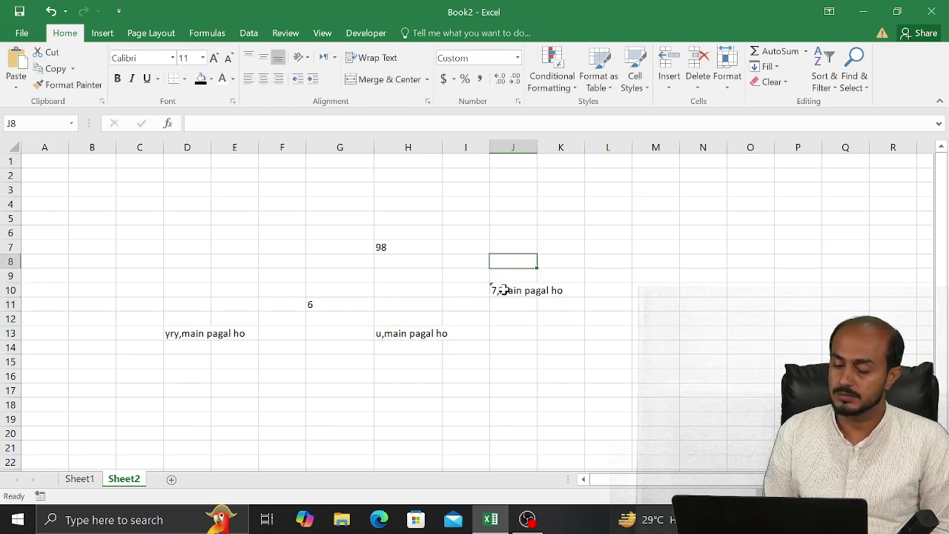
pyautogui.press('Left')
pyautogui.press('Left')
pyautogui.press('Left')
pyautogui.press('Left')
pyautogui.press('Up')
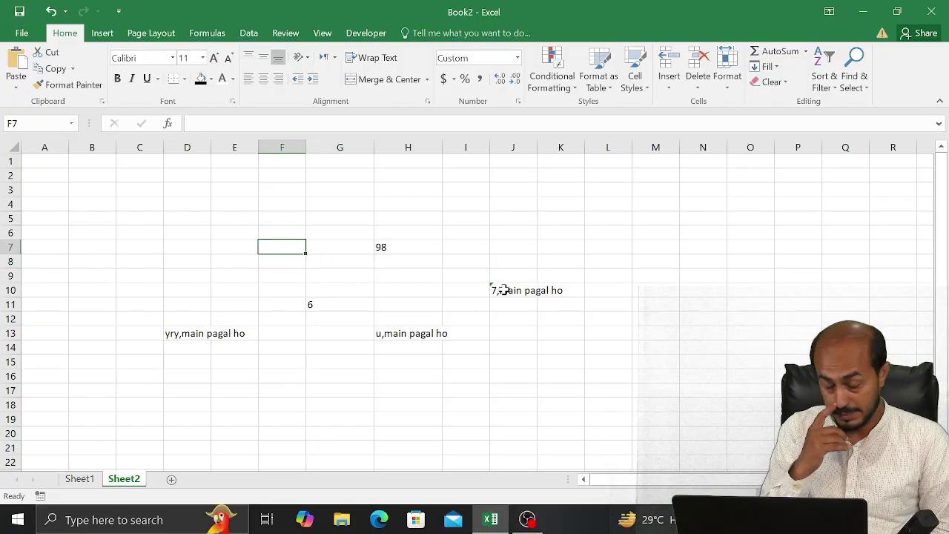
pyautogui.press('Up')
pyautogui.press('Left')
pyautogui.write('6798')
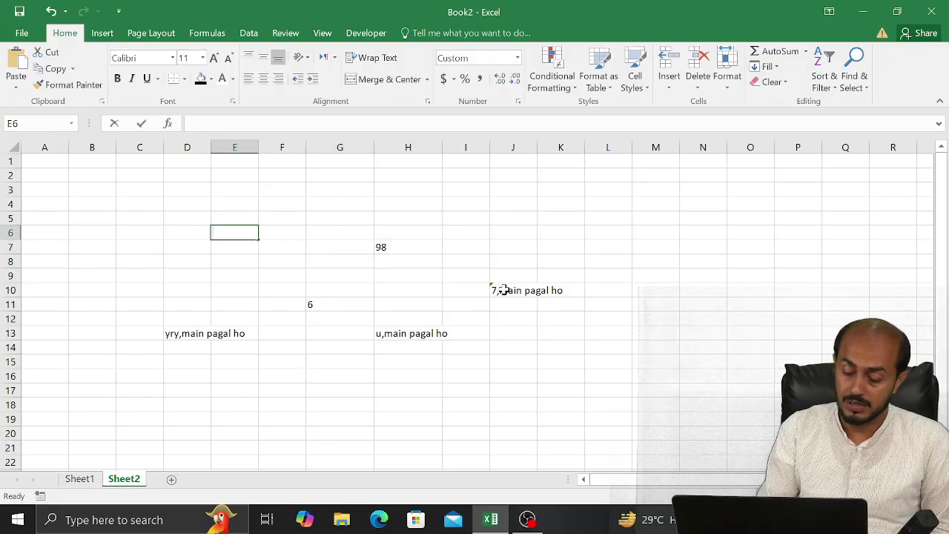
pyautogui.press('Return')
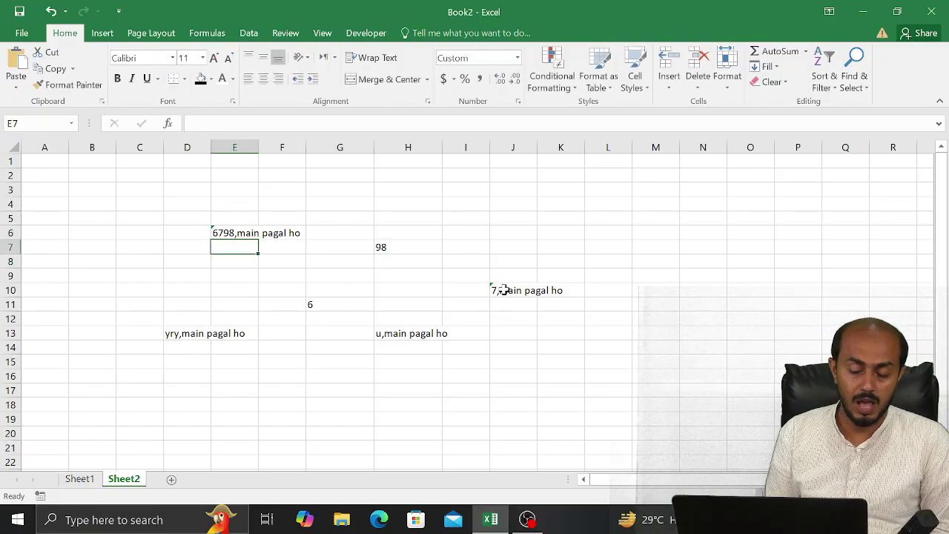
pyautogui.press('Left')
pyautogui.press('Left')
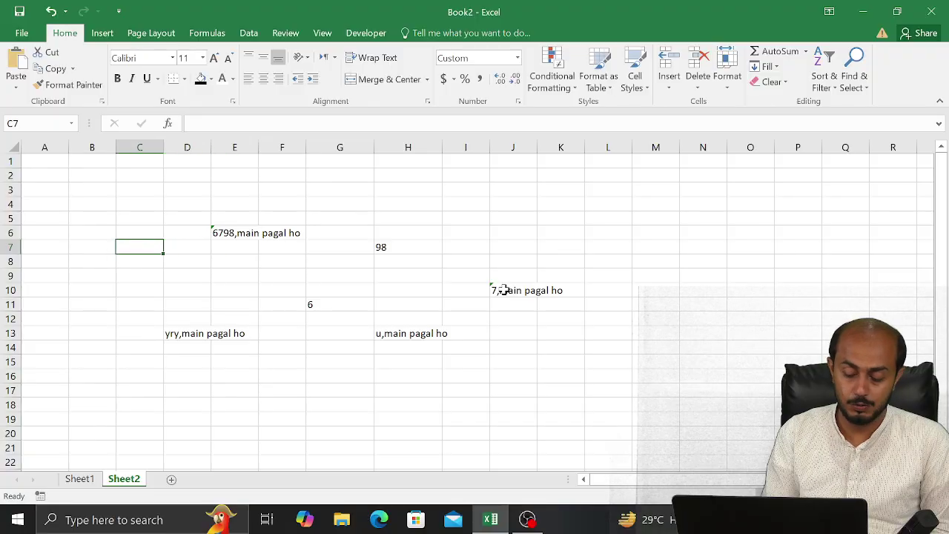
pyautogui.write('gghg')
pyautogui.press('Return')
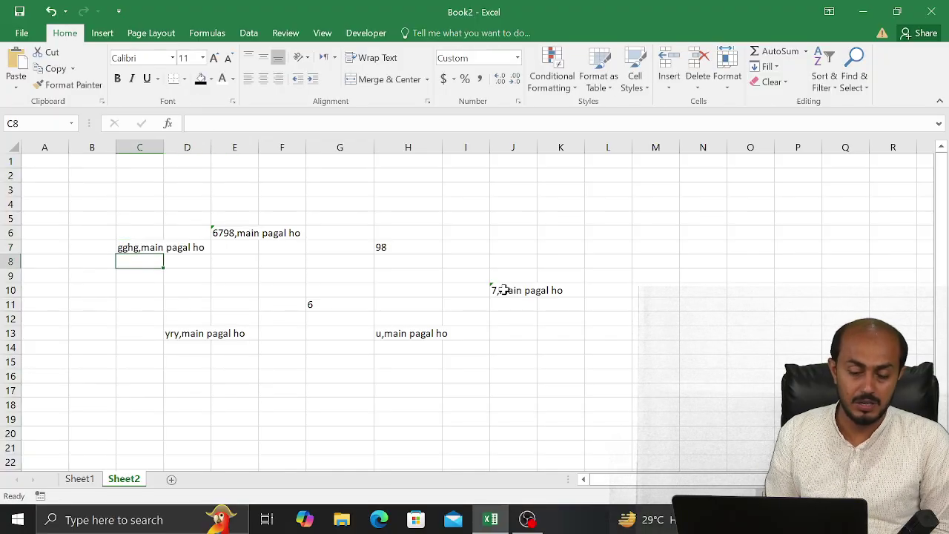
pyautogui.click(12, 143)
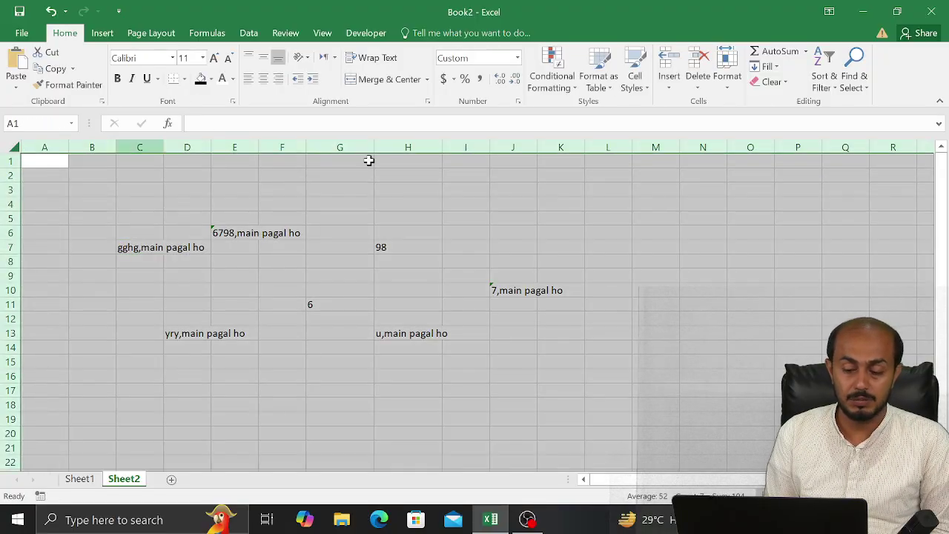
# Replace the leading @ with * so Sheet2's format becomes *,"main pagal ho"
pyautogui.click(519, 101)
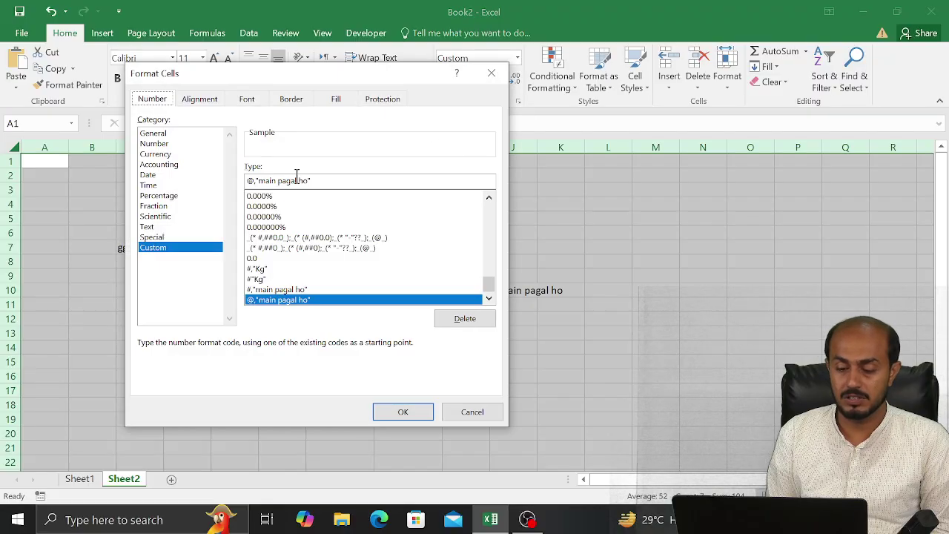
pyautogui.click(252, 180)
pyautogui.press('BackSpace')
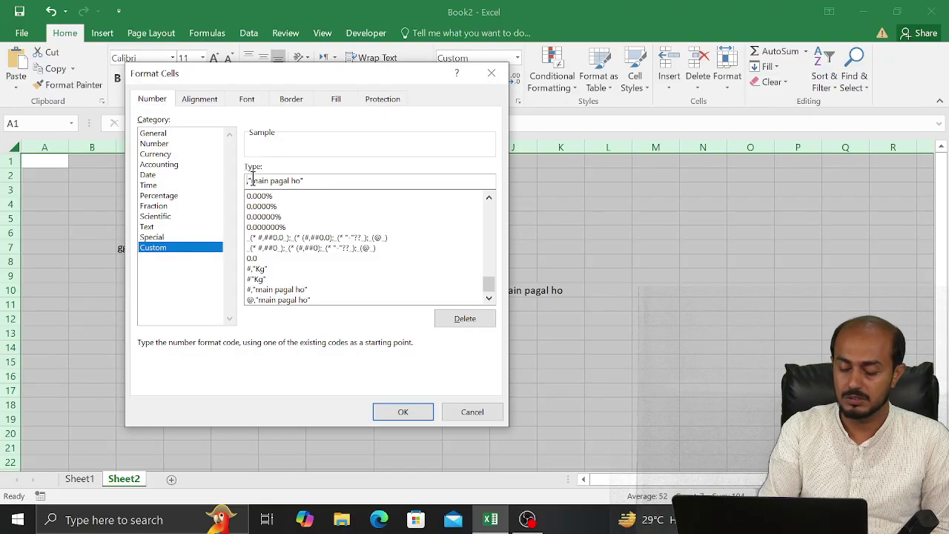
pyautogui.write('*')
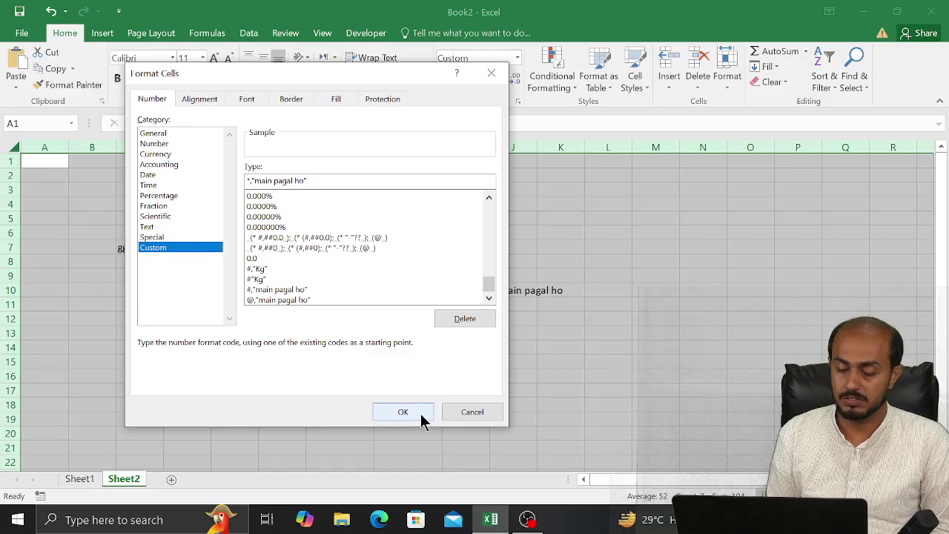
pyautogui.click(403, 412)
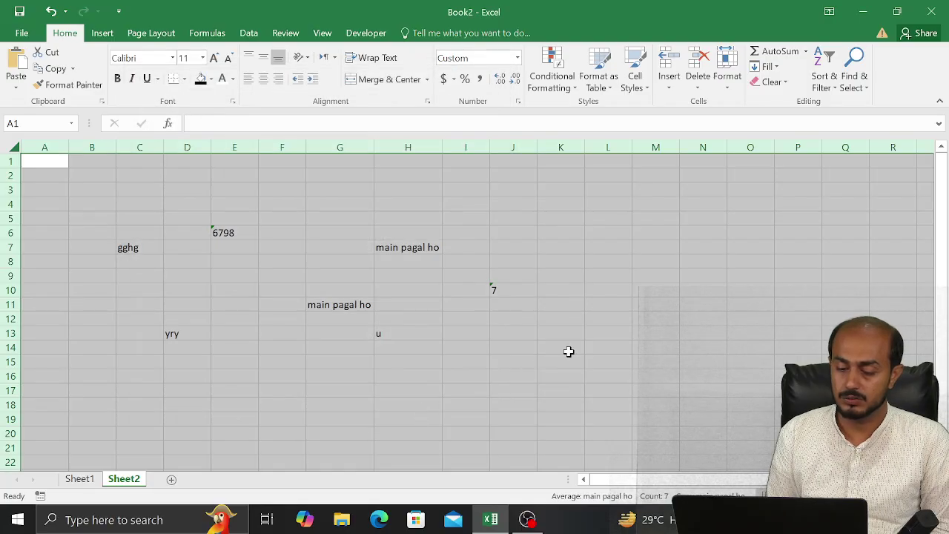
# Test the new format by entering hj in L14 and checking nearby cells
pyautogui.click(606, 352)
pyautogui.write('hj')
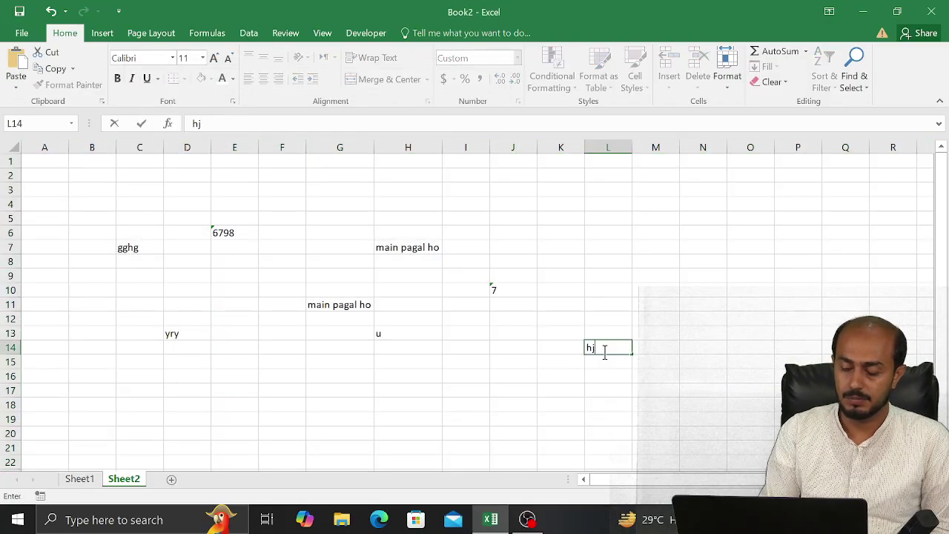
pyautogui.hotkey('ctrl', 'Return')
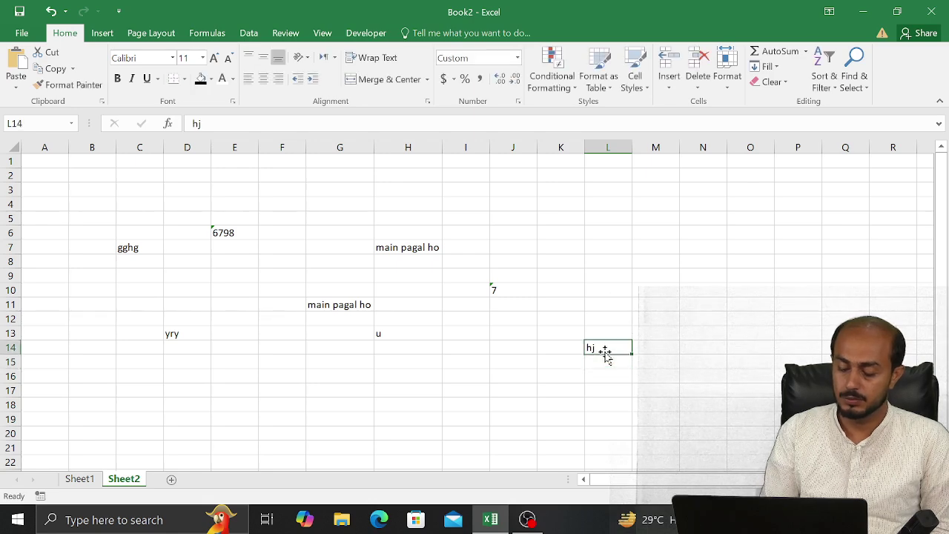
pyautogui.write('main pagal ho')
pyautogui.press('Return')
pyautogui.press('Up')
pyautogui.press('Left')
pyautogui.press('Left')
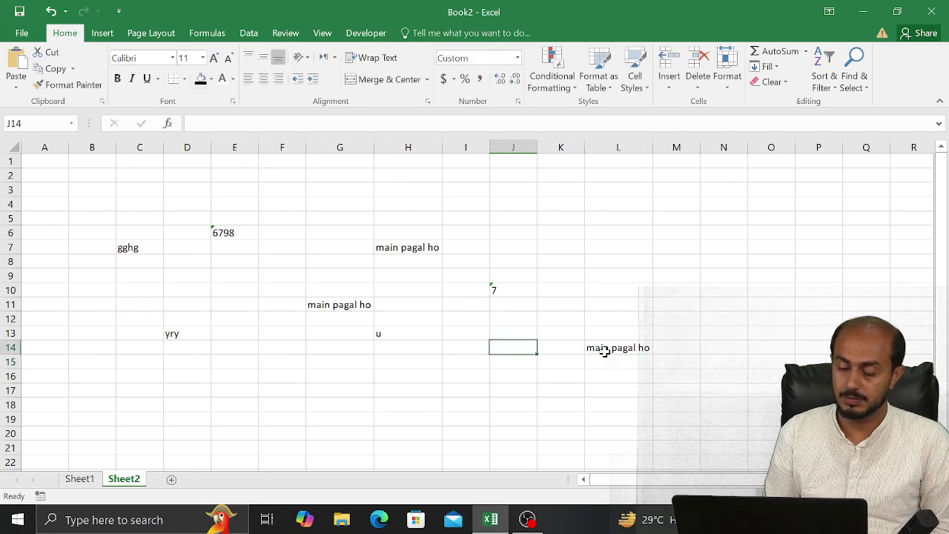
pyautogui.click(618, 320)
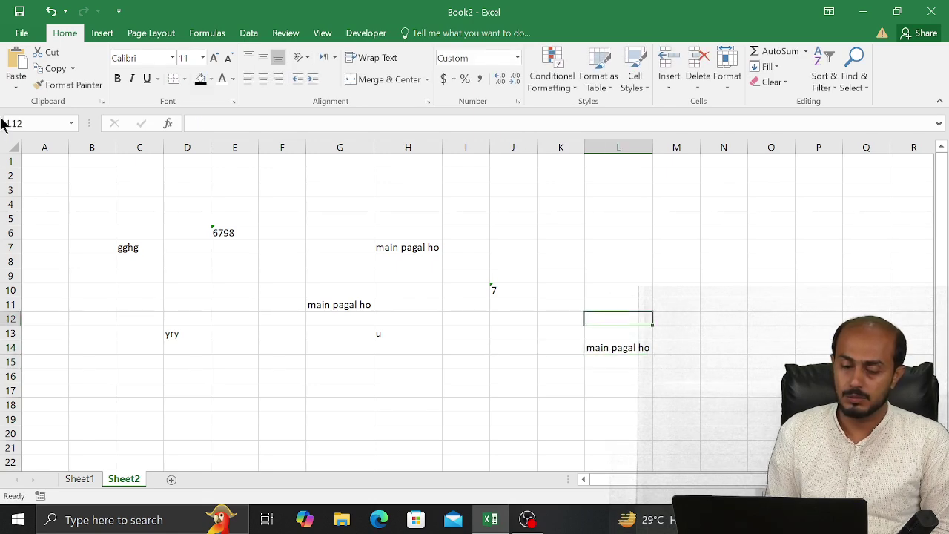
pyautogui.click(13, 141)
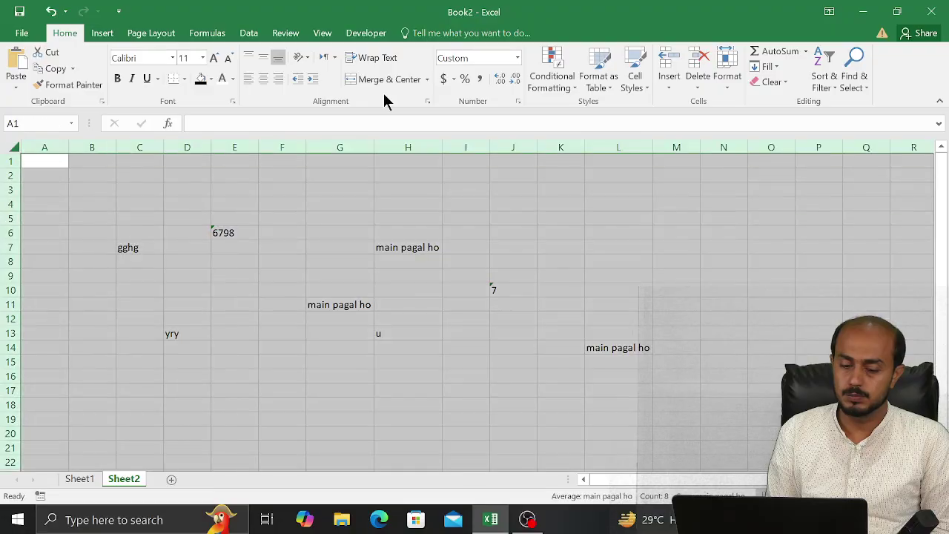
# Fix Sheet2's custom code by removing the comma and the leading asterisk, then apply it
pyautogui.click(519, 102)
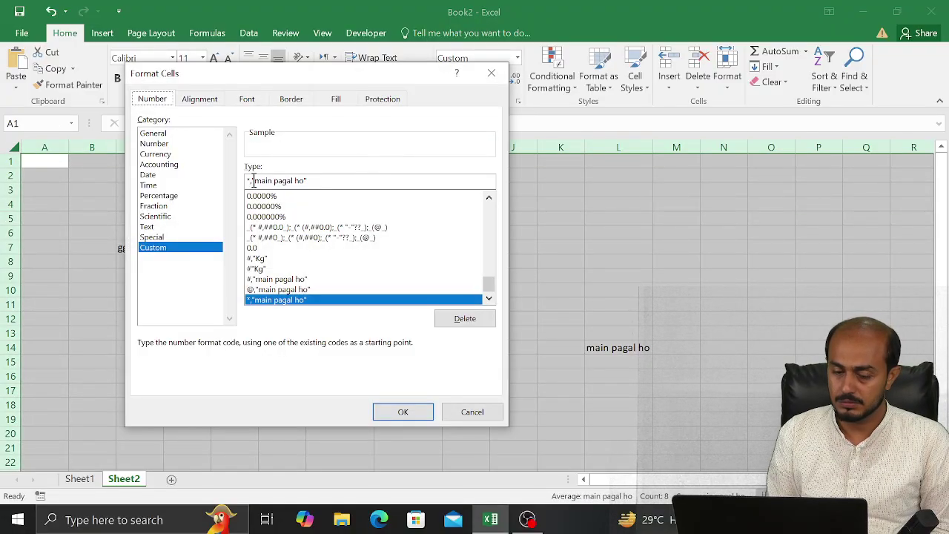
pyautogui.click(253, 180)
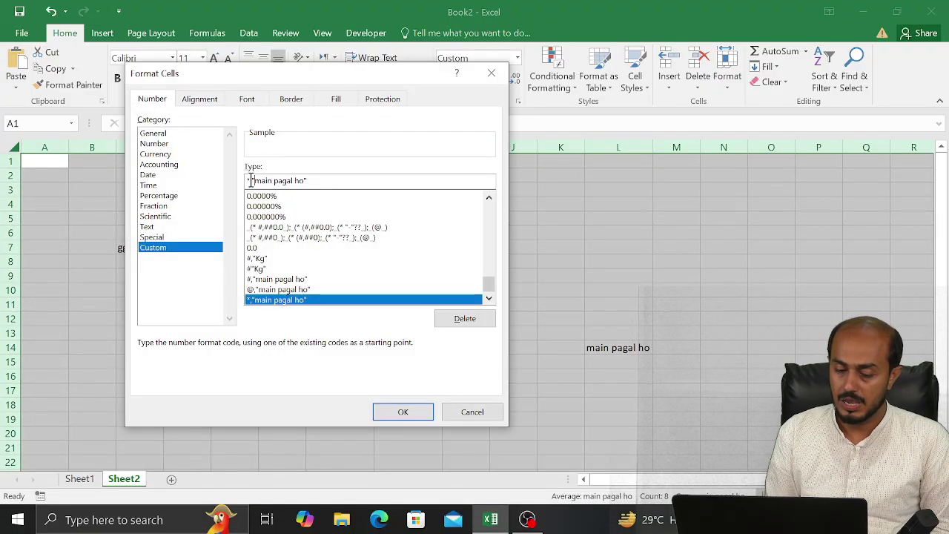
pyautogui.press('BackSpace')
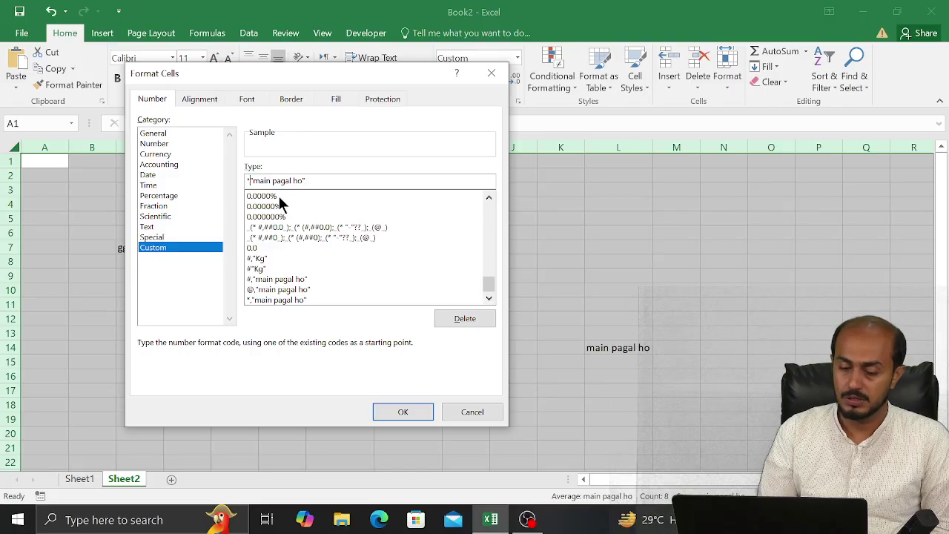
pyautogui.press('Return')
pyautogui.press('Return')
pyautogui.press('Return')
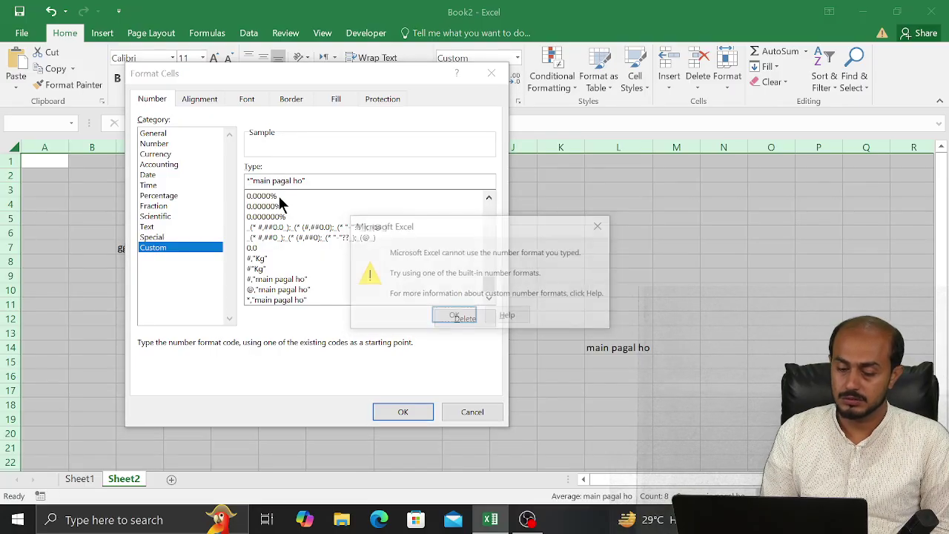
pyautogui.press('Return')
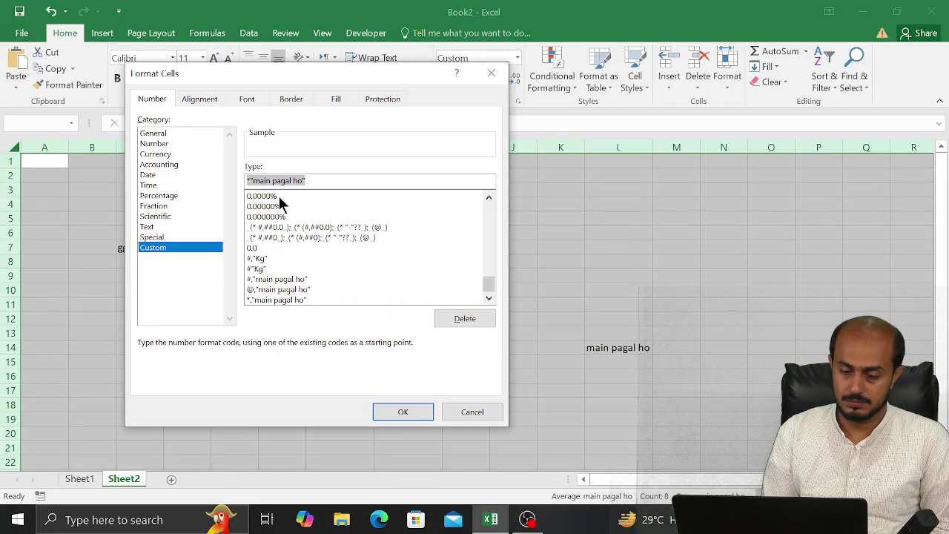
pyautogui.click(252, 180)
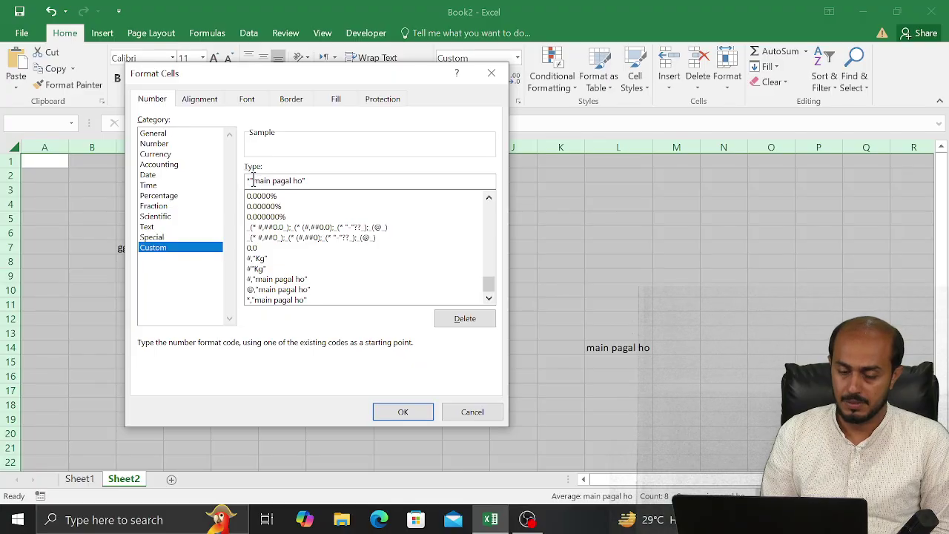
pyautogui.press('BackSpace')
pyautogui.press('BackSpace')
pyautogui.press('Return')
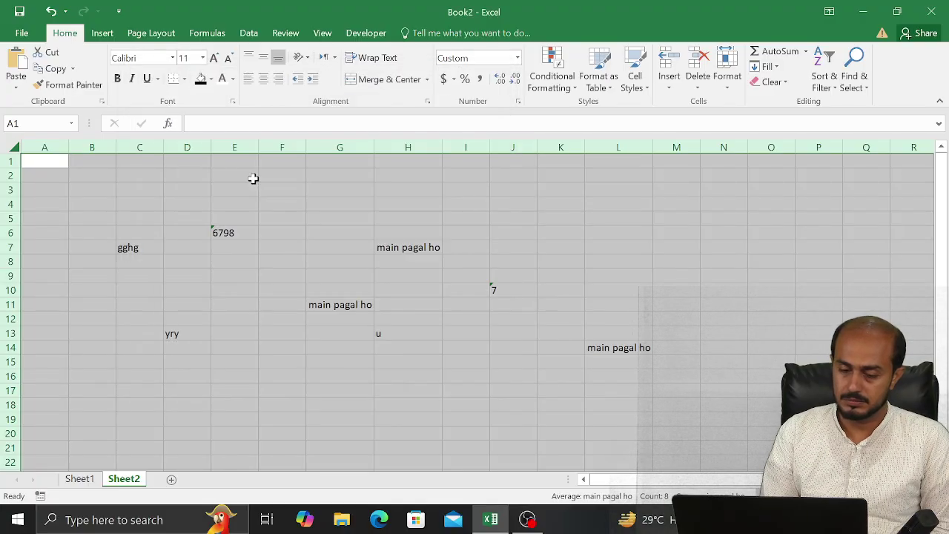
# Enter 7 in D2 and 8 in F2, both displaying main pagal ho
pyautogui.click(178, 176)
pyautogui.write('h')
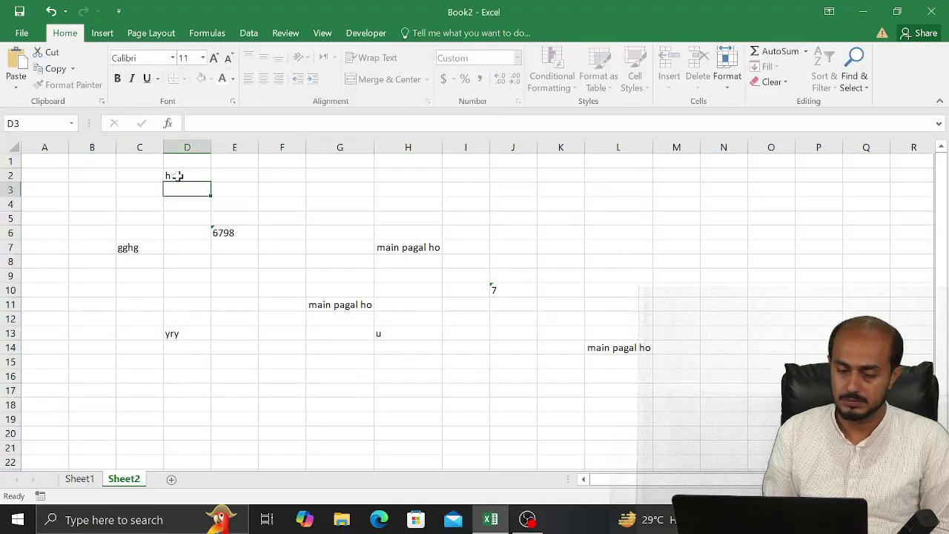
pyautogui.press('BackSpace')
pyautogui.write('7')
pyautogui.press('Return')
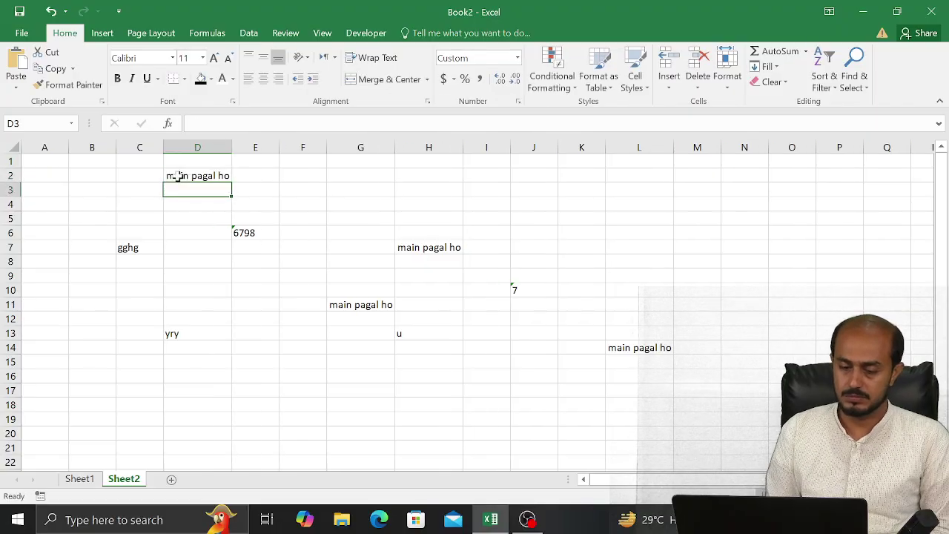
pyautogui.press('Right')
pyautogui.press('Right')
pyautogui.press('Up')
pyautogui.write('8')
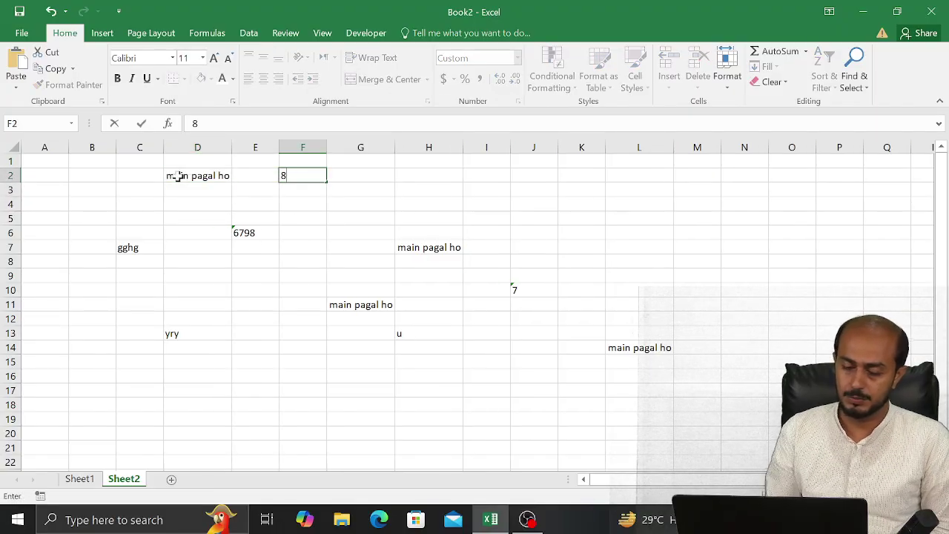
pyautogui.press('Return')
pyautogui.press('Return')
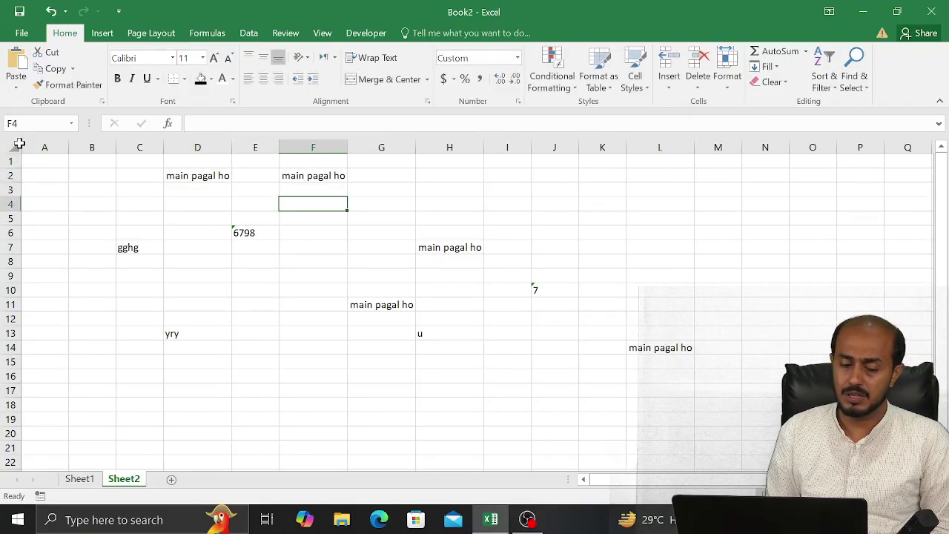
# Review Sheet2's Custom format list in Format Cells and close it without changes
pyautogui.click(15, 144)
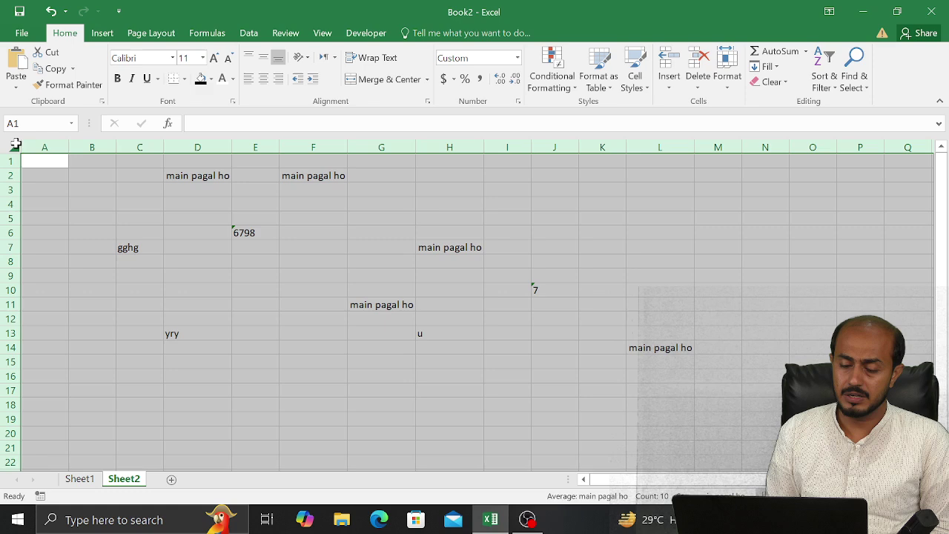
pyautogui.click(517, 103)
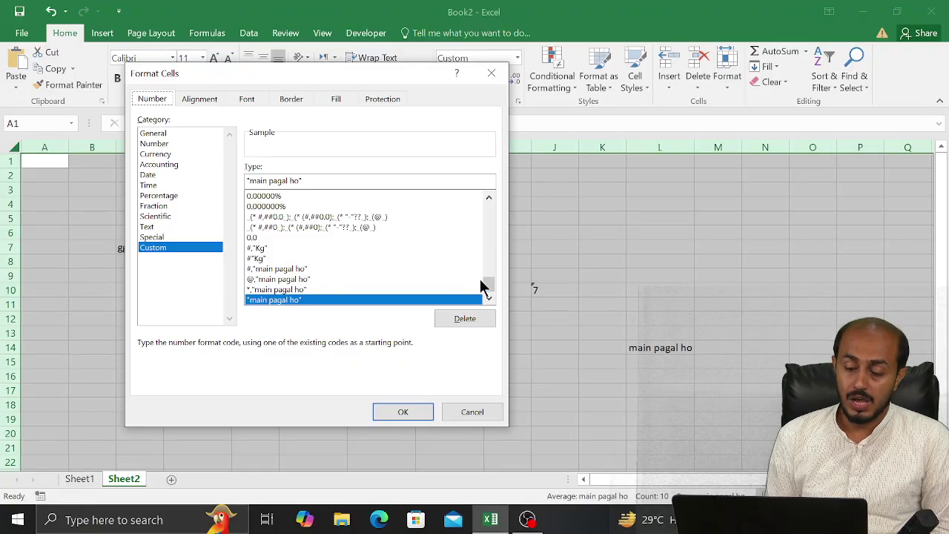
pyautogui.moveTo(489, 287); pyautogui.dragTo(493, 237)
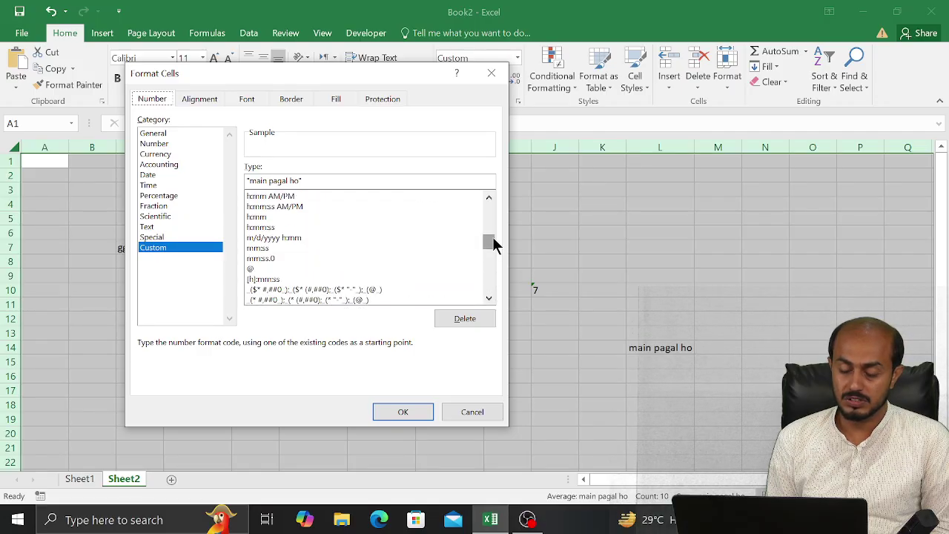
pyautogui.click(491, 72)
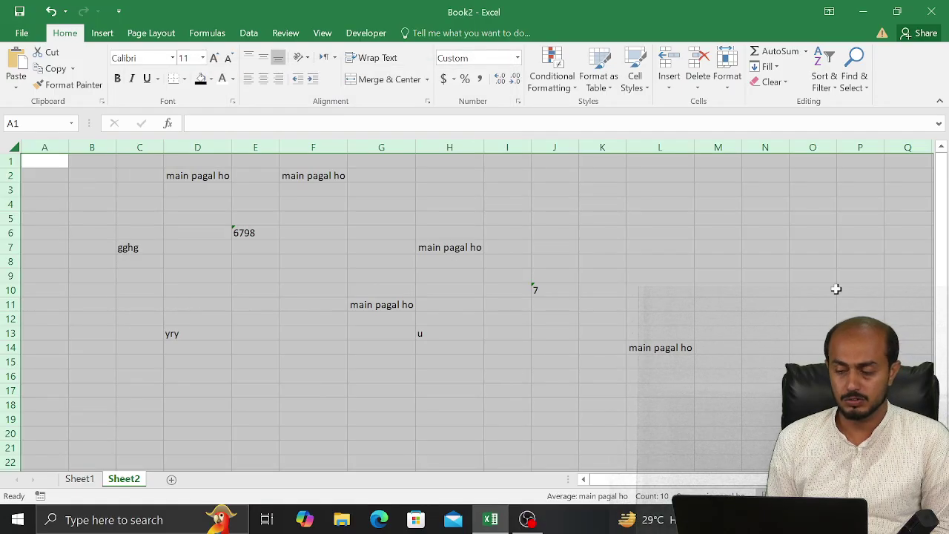
# Switch to Sheet1 and move to cell L5 in the Custom column
pyautogui.click(88, 478)
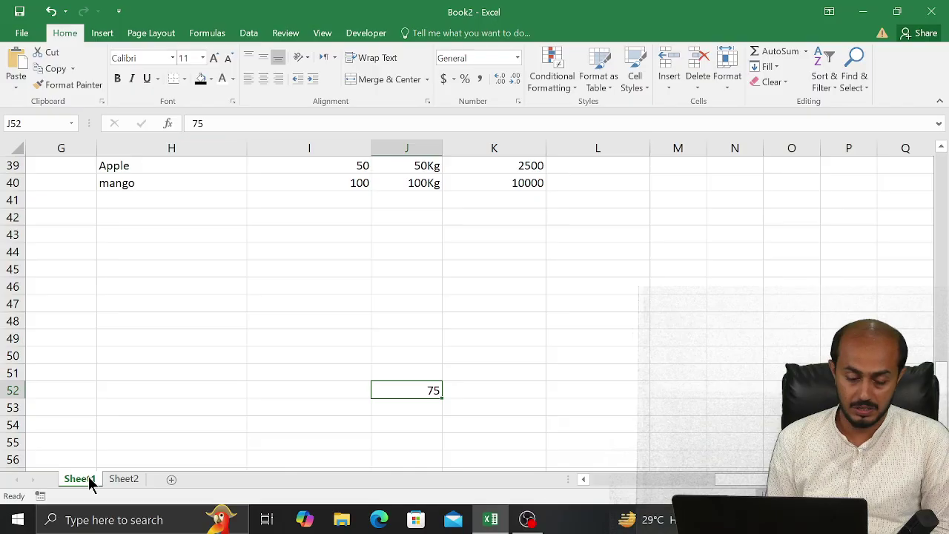
pyautogui.click(487, 354)
pyautogui.click(488, 320)
pyautogui.press('Up')
pyautogui.press('Up')
pyautogui.press('Up')
pyautogui.press('Up')
pyautogui.press('Up')
pyautogui.press('Up')
pyautogui.press('Up')
pyautogui.press('Up')
pyautogui.press('Up')
pyautogui.press('Up')
pyautogui.press('Up')
pyautogui.press('Up')
pyautogui.press('Up')
pyautogui.press('Up')
pyautogui.press('Up')
pyautogui.press('Up')
pyautogui.press('Up')
pyautogui.press('Up')
pyautogui.press('Up')
pyautogui.press('Up')
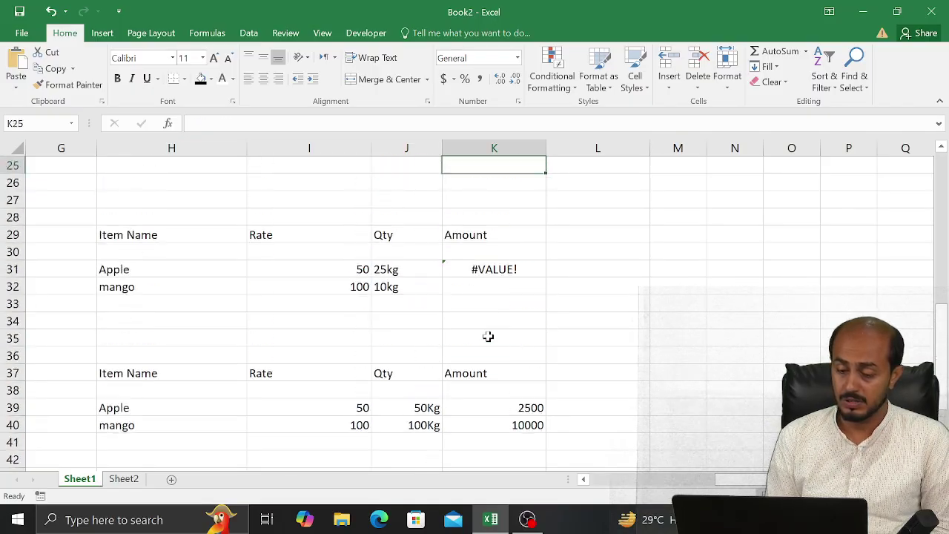
pyautogui.press('Up')
pyautogui.press('Up')
pyautogui.press('Up')
pyautogui.press('Up')
pyautogui.press('Up')
pyautogui.press('Up')
pyautogui.press('Up')
pyautogui.press('Up')
pyautogui.press('Up')
pyautogui.press('Up')
pyautogui.press('Up')
pyautogui.press('Up')
pyautogui.press('Up')
pyautogui.press('Up')
pyautogui.press('Up')
pyautogui.press('Up')
pyautogui.press('Up')
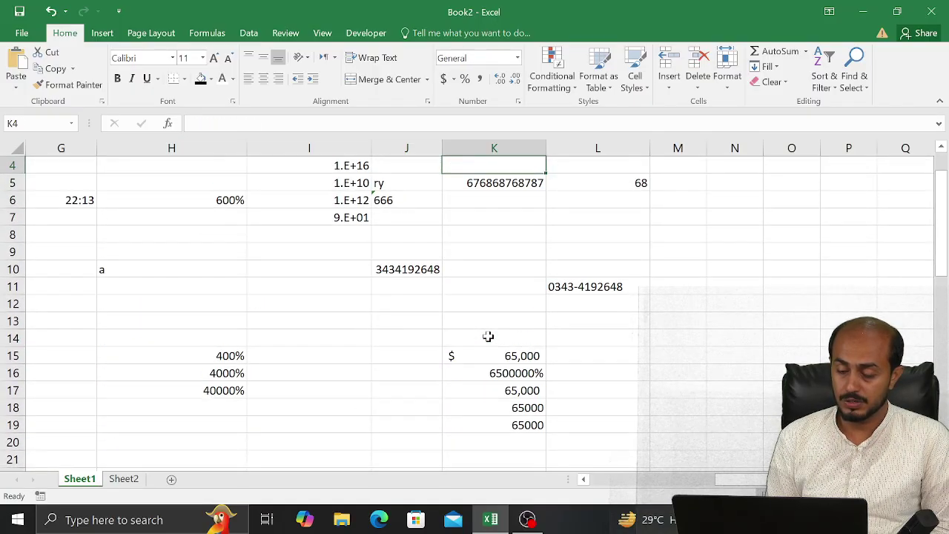
pyautogui.press('Down')
pyautogui.press('Right')
pyautogui.press('Down')
pyautogui.press('Down')
pyautogui.press('Down')
pyautogui.press('Down')
pyautogui.press('Down')
pyautogui.press('Down')
pyautogui.press('Down')
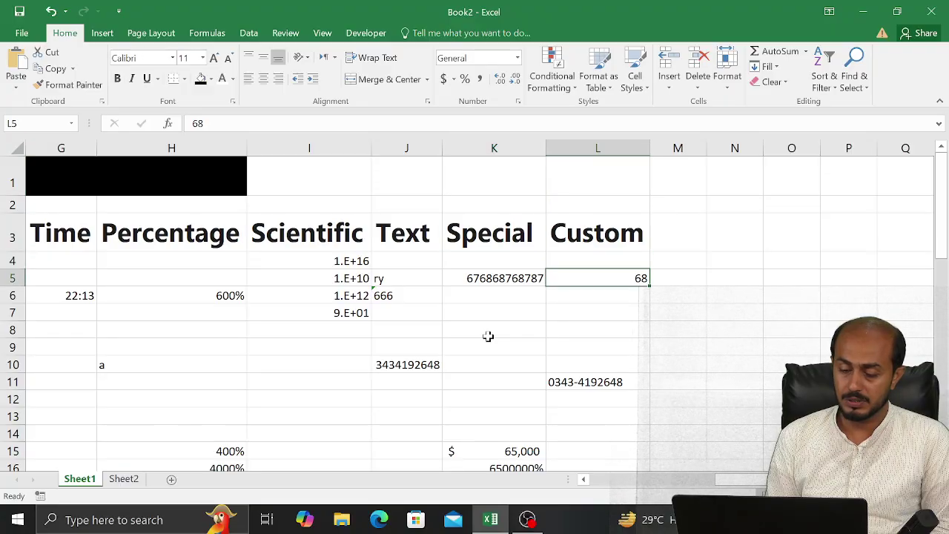
pyautogui.press('Right')
pyautogui.press('Up')
pyautogui.press('Up')
pyautogui.press('Up')
pyautogui.press('Up')
pyautogui.press('Up')
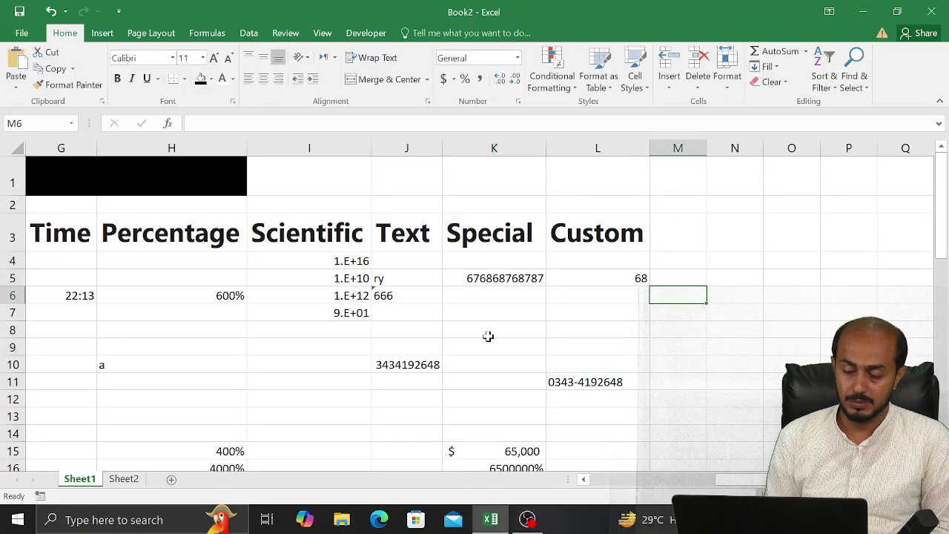
pyautogui.press('Left')
pyautogui.press('Up')
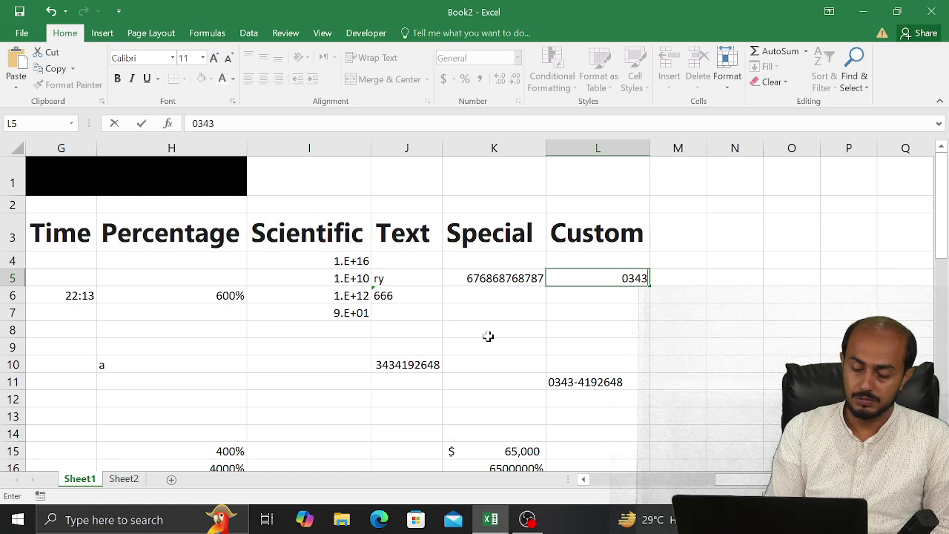
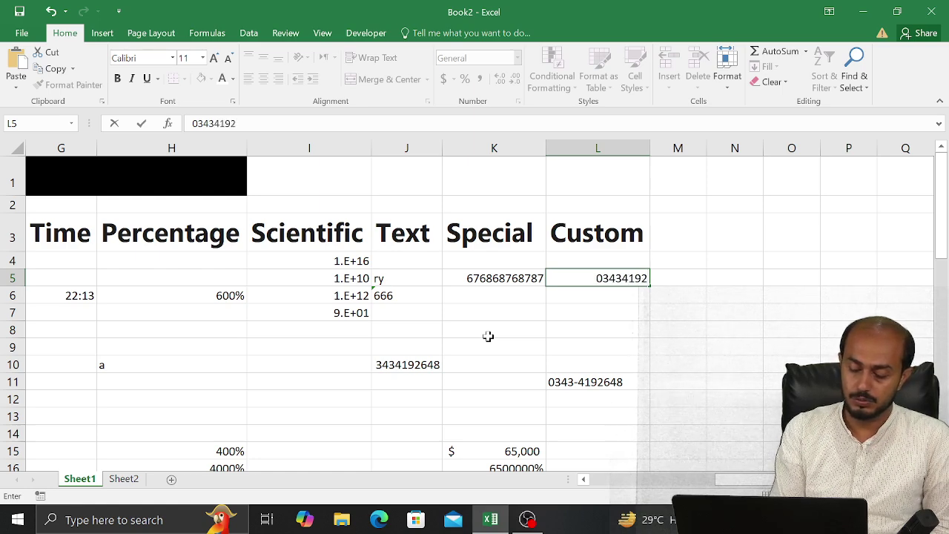
# Enter a sample phone number in L5, then clear the cell again
pyautogui.press('Return')
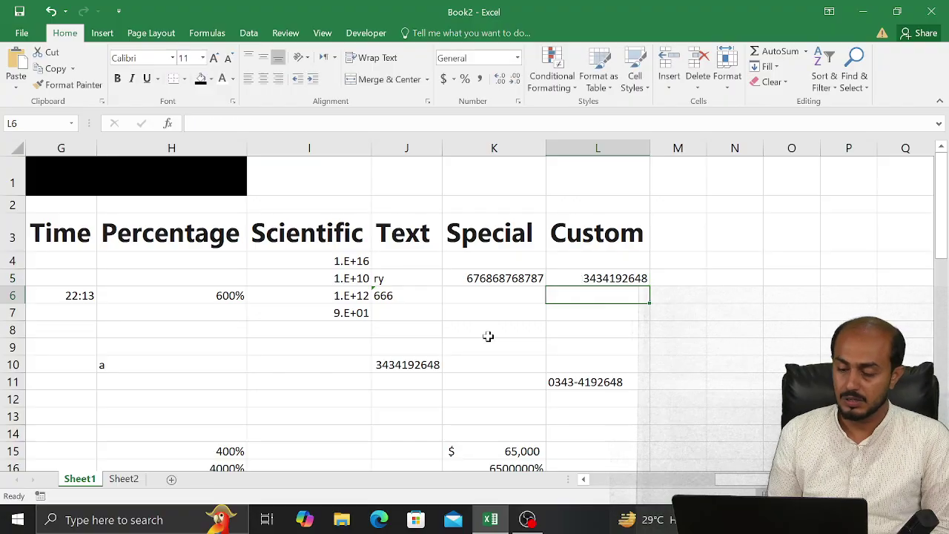
pyautogui.press('Down')
pyautogui.press('Down')
pyautogui.press('Down')
pyautogui.press('Down')
pyautogui.press('Down')
pyautogui.press('Up')
pyautogui.press('Up')
pyautogui.press('Up')
pyautogui.press('Up')
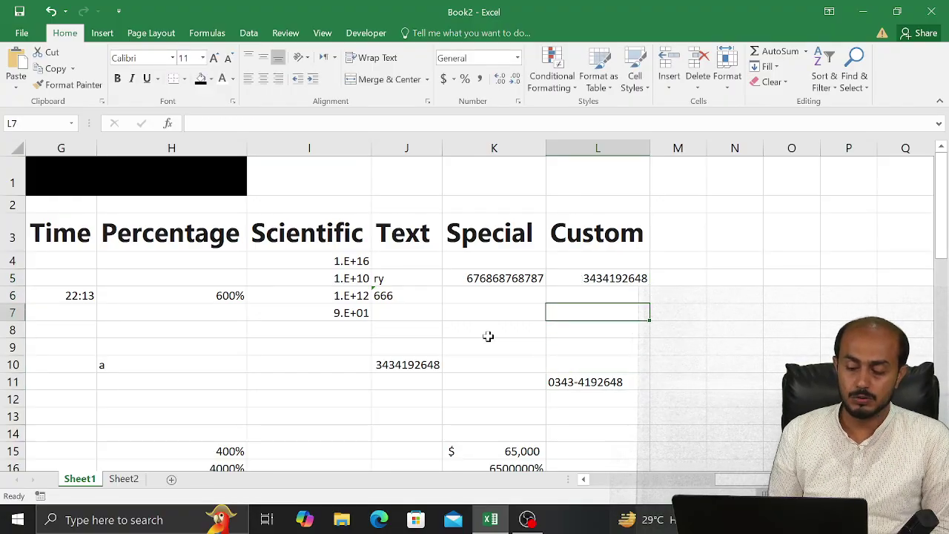
pyautogui.press('Up')
pyautogui.press('Up')
pyautogui.press('Delete')
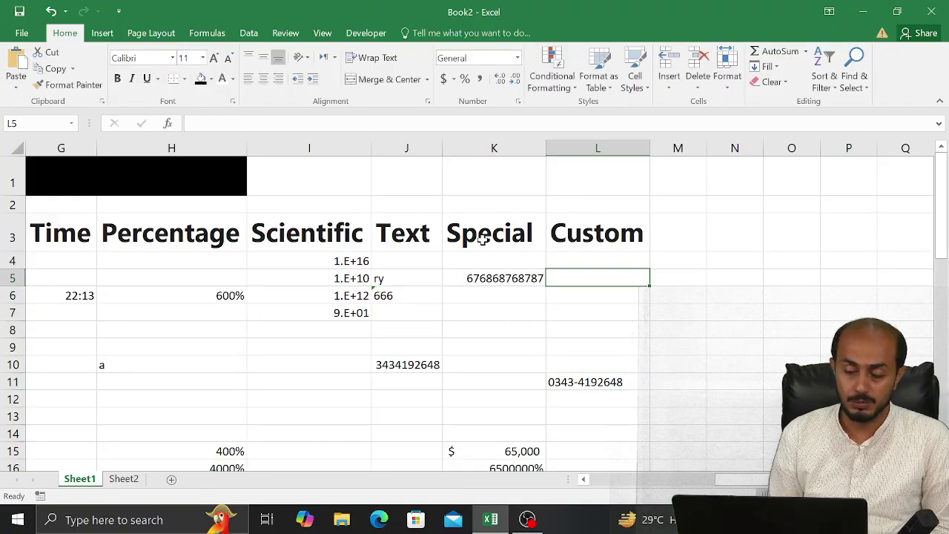
pyautogui.click(519, 103)
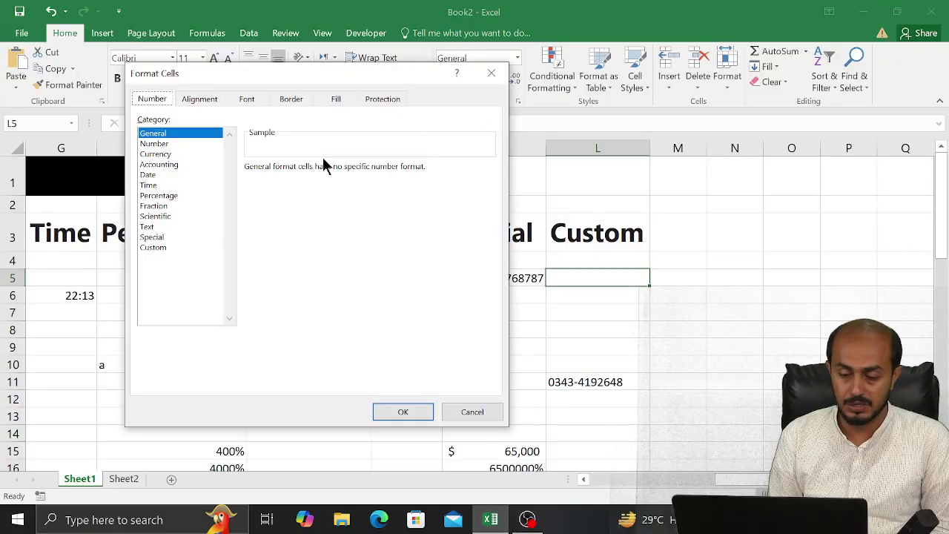
pyautogui.click(160, 247)
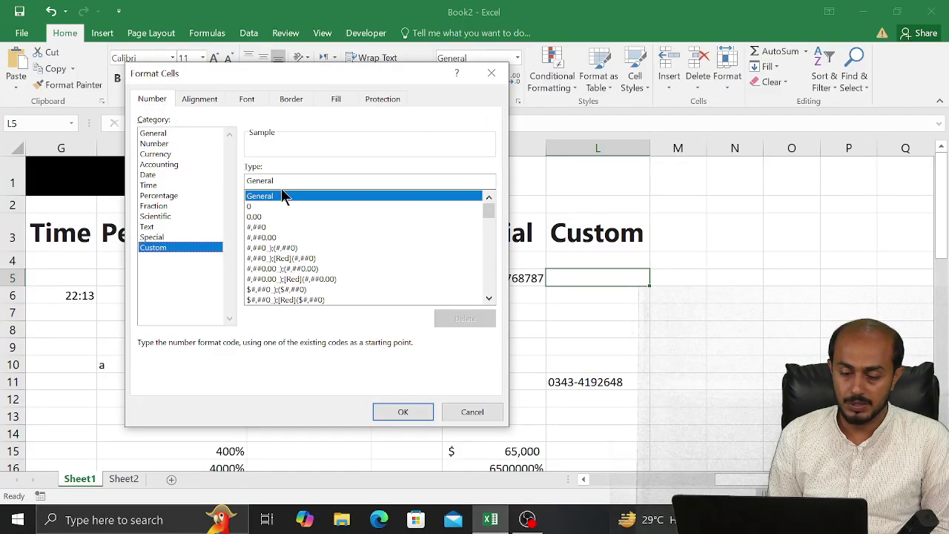
pyautogui.click(281, 183)
pyautogui.press('BackSpace')
pyautogui.press('BackSpace')
pyautogui.press('BackSpace')
pyautogui.press('BackSpace')
pyautogui.press('BackSpace')
pyautogui.press('BackSpace')
pyautogui.press('BackSpace')
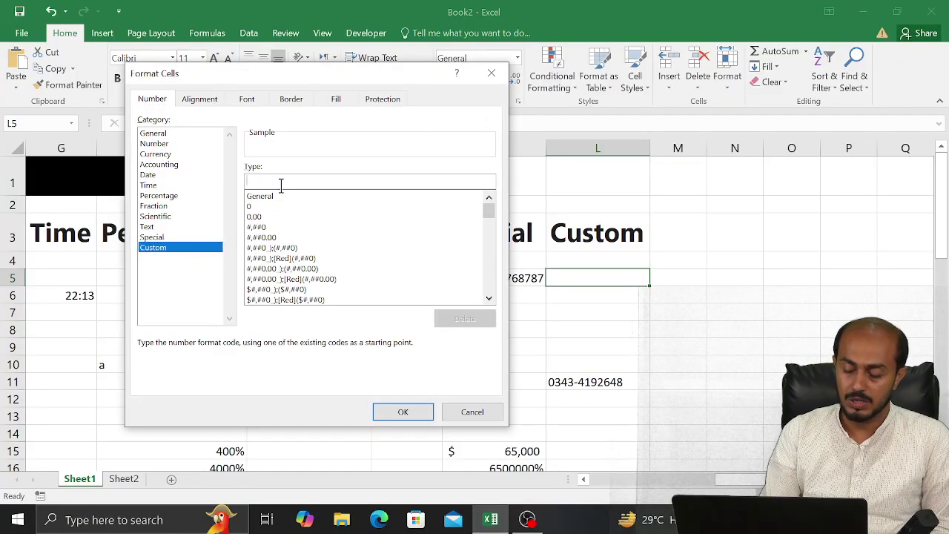
pyautogui.write('000000')
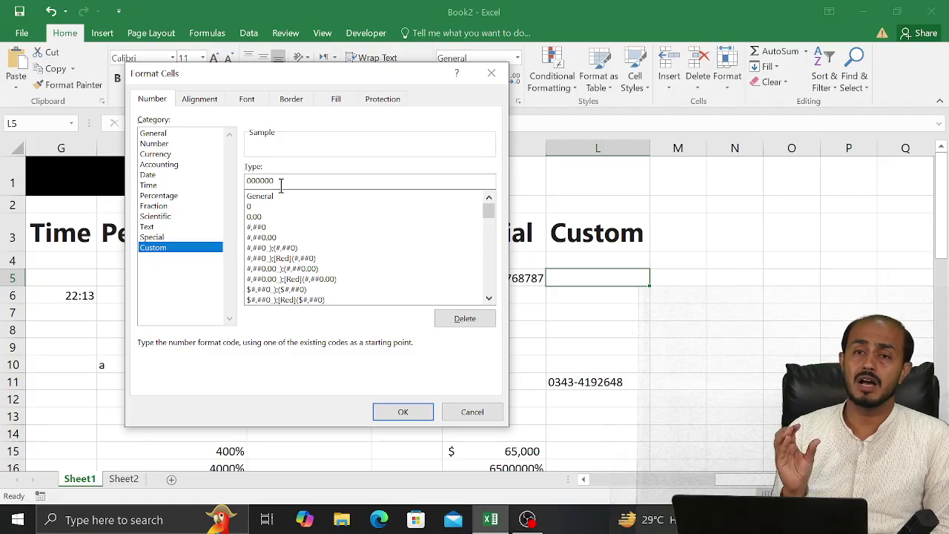
pyautogui.press('BackSpace')
pyautogui.press('BackSpace')
pyautogui.press('BackSpace')
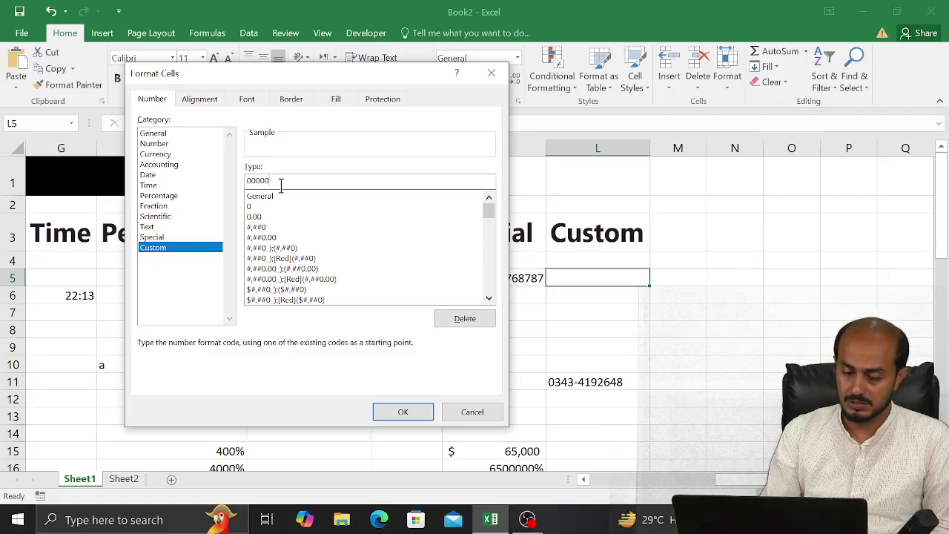
pyautogui.write('0')
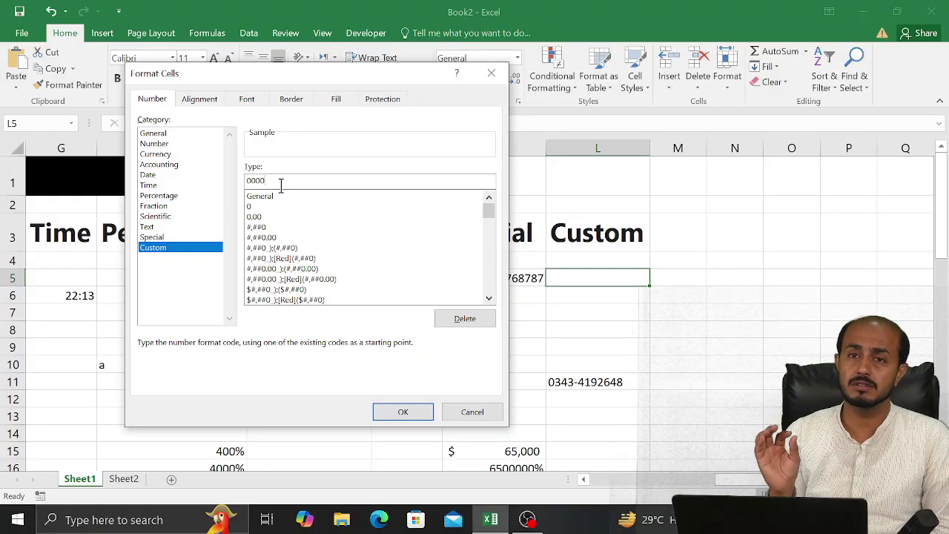
pyautogui.write('-')
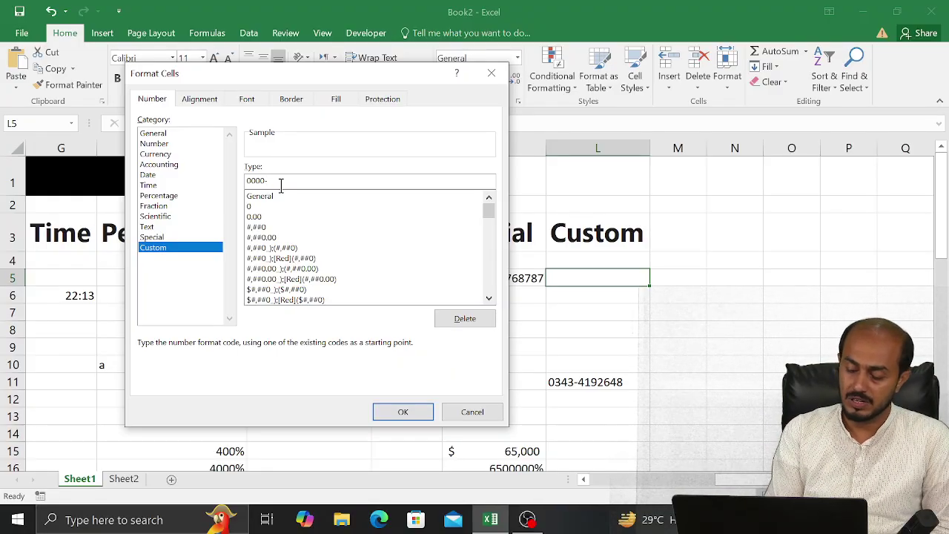
pyautogui.write('0000000')
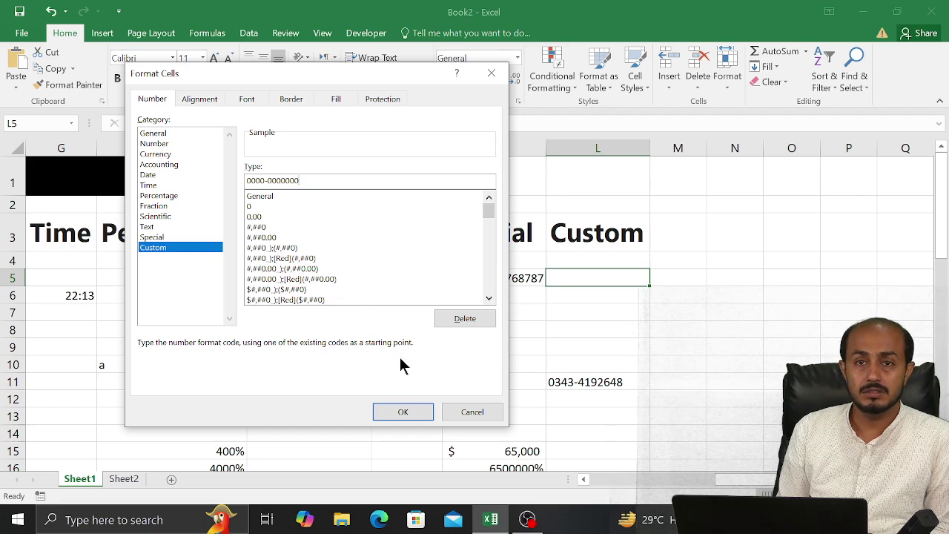
pyautogui.click(397, 415)
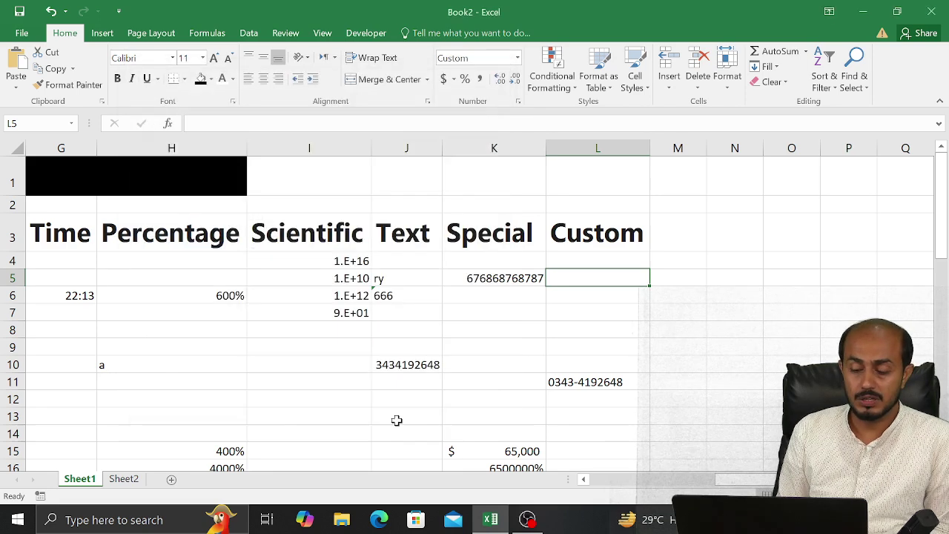
pyautogui.write('1')
pyautogui.press('Return')
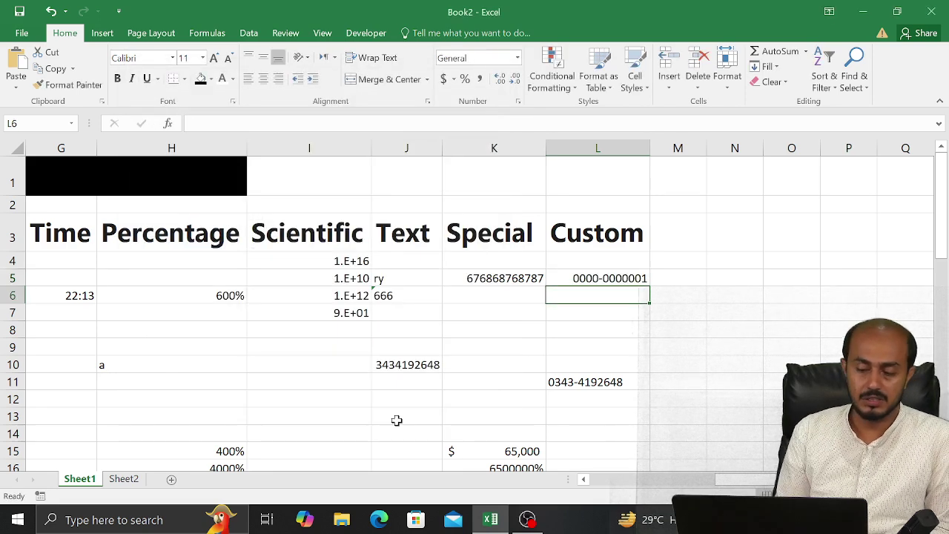
pyautogui.press('Up')
pyautogui.write('12')
pyautogui.press('Return')
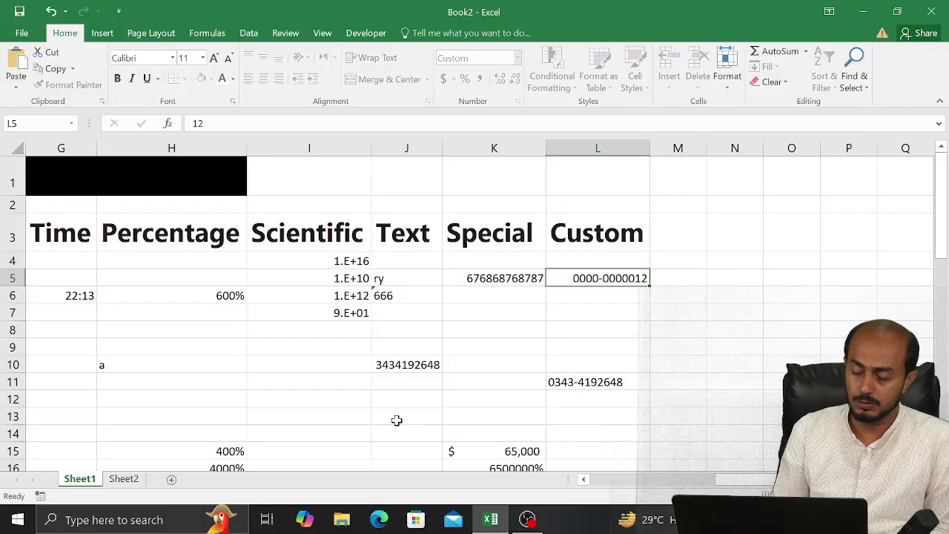
pyautogui.press('Up')
pyautogui.write('123')
pyautogui.press('Return')
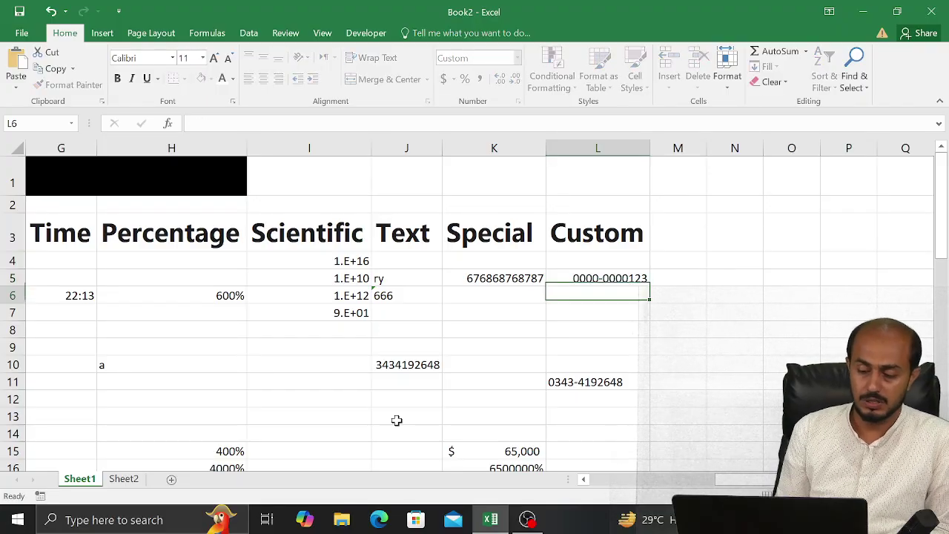
pyautogui.press('Up')
pyautogui.write('1234')
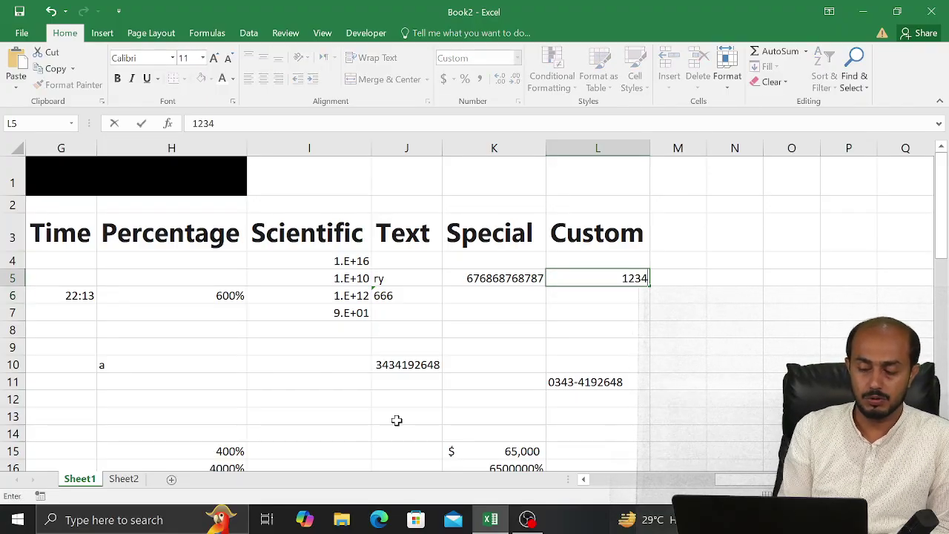
pyautogui.press('Return')
pyautogui.press('Up')
pyautogui.write('14')
pyautogui.press('Return')
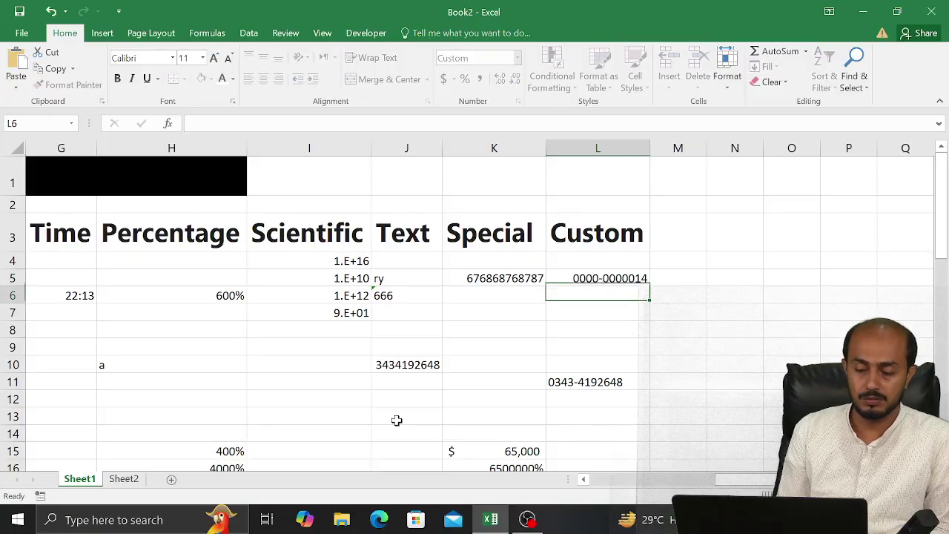
# Enter the phone number in L5 so it shows a hyphen after four digits
pyautogui.press('Up')
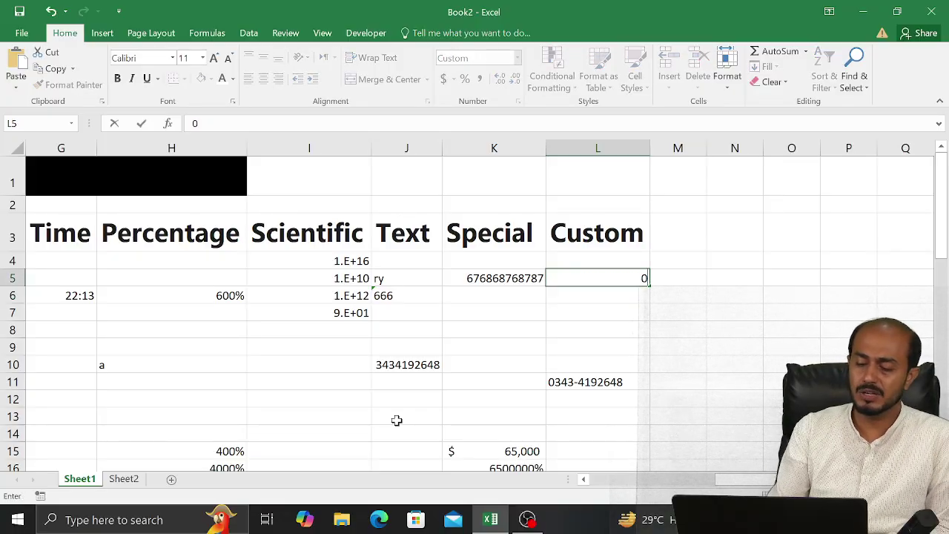
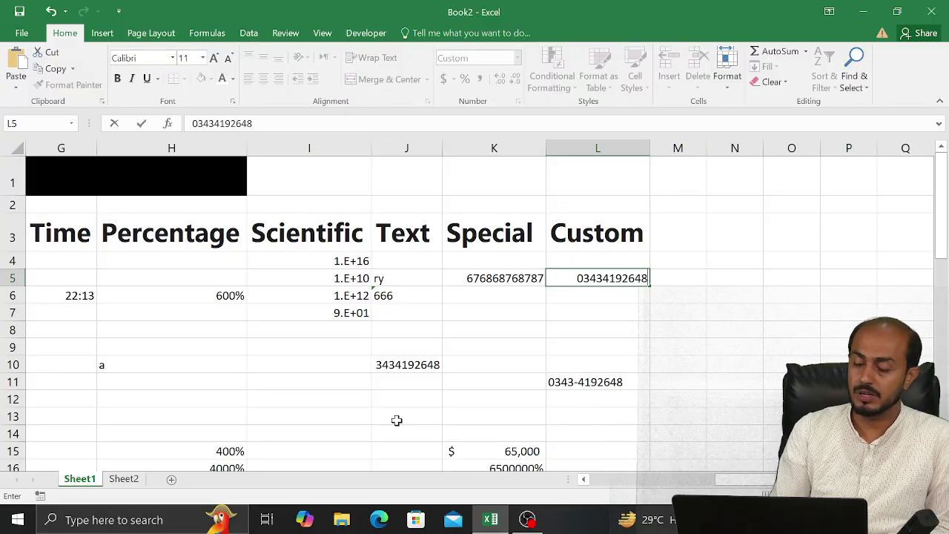
pyautogui.press('Return')
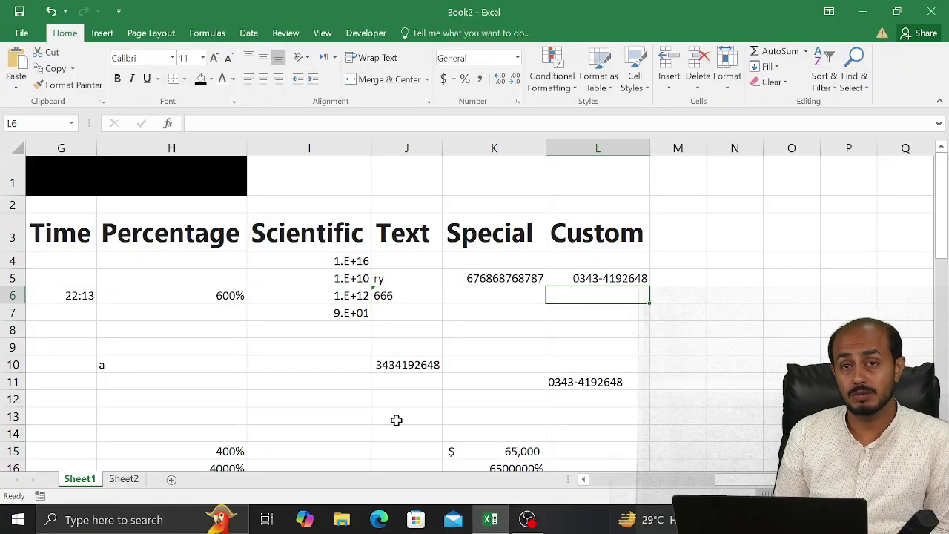
# Move the selection down one row and back to cell L6
pyautogui.press('Down')
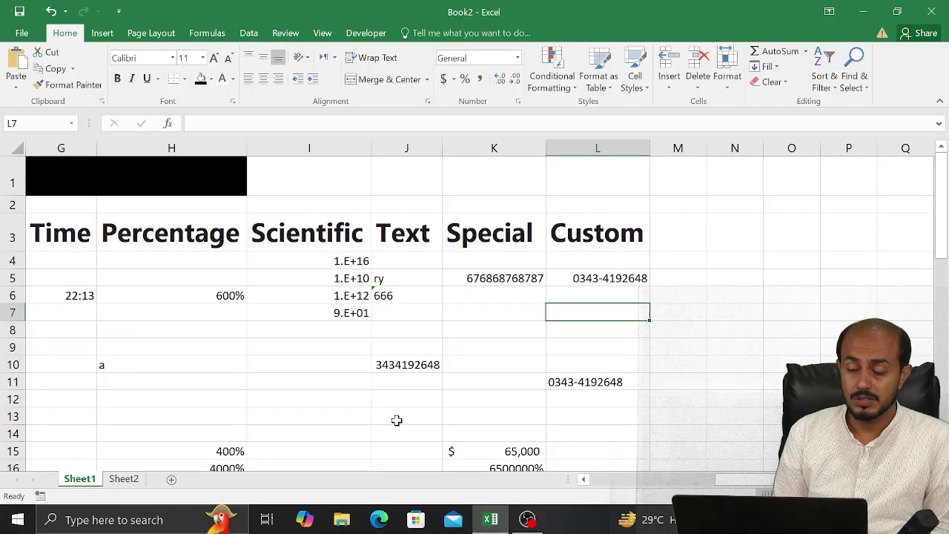
pyautogui.press('Up')
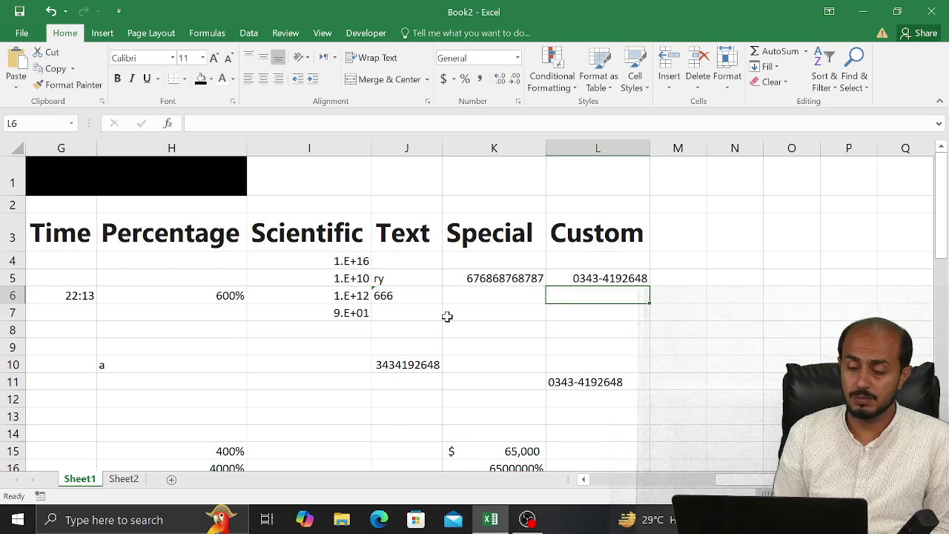
# Give L6 the custom format ####-####### in Format Cells > Custom
pyautogui.click(517, 103)
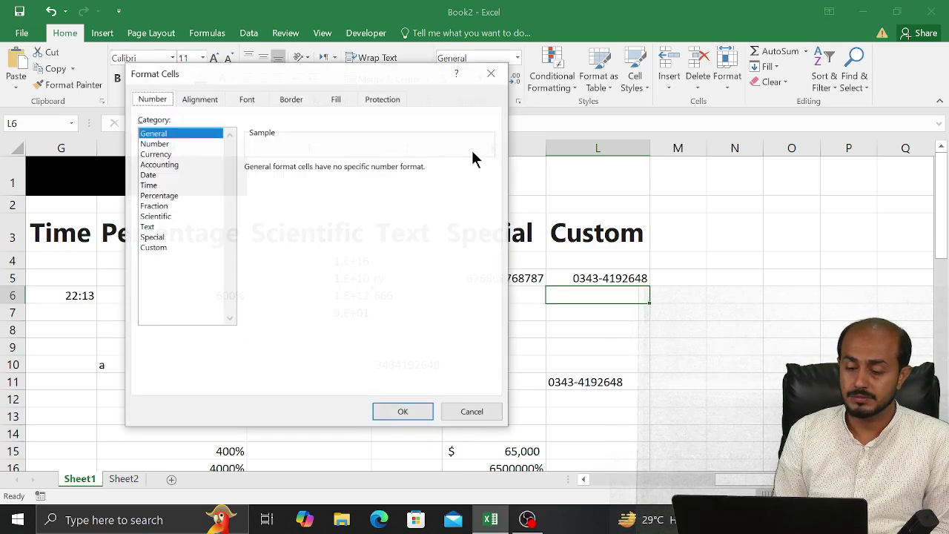
pyautogui.click(161, 239)
pyautogui.click(154, 248)
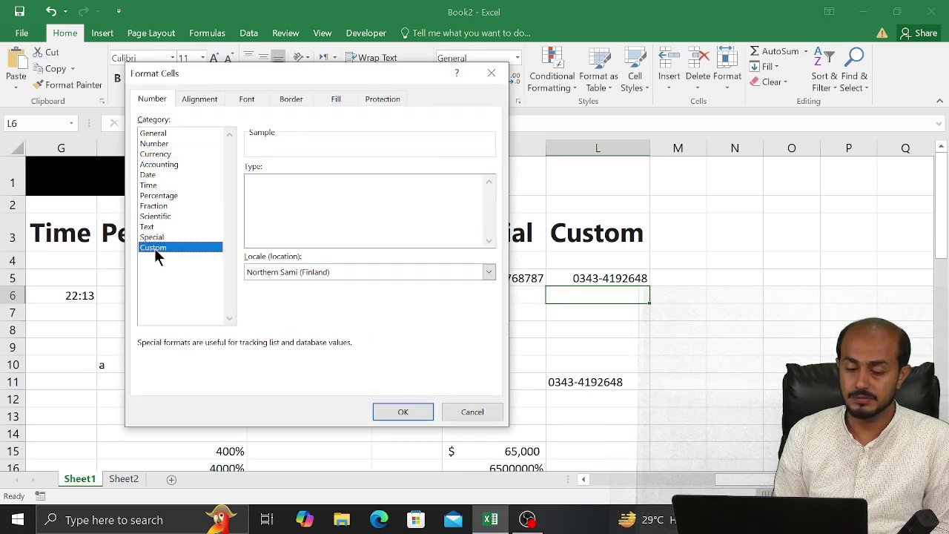
pyautogui.click(304, 179)
pyautogui.press('BackSpace')
pyautogui.press('BackSpace')
pyautogui.press('BackSpace')
pyautogui.press('BackSpace')
pyautogui.press('BackSpace')
pyautogui.press('BackSpace')
pyautogui.press('BackSpace')
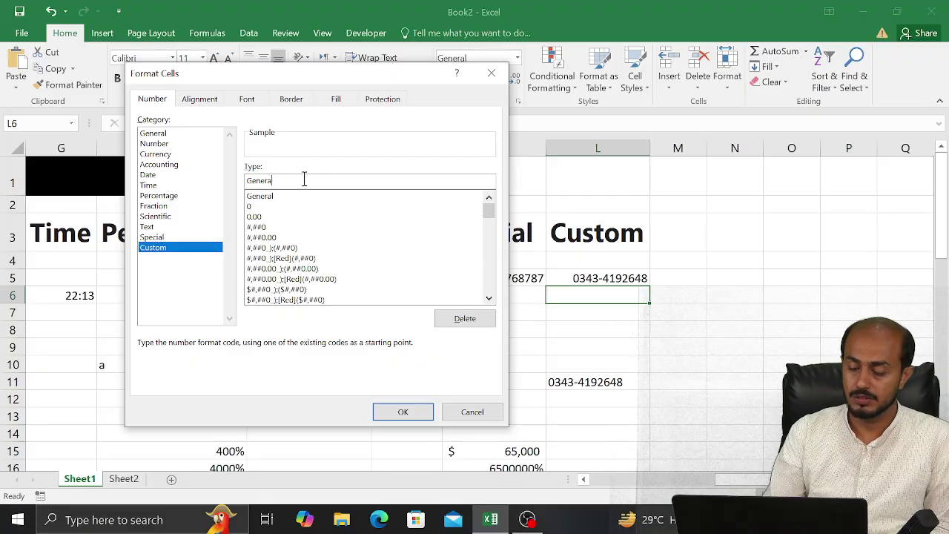
pyautogui.write('#')
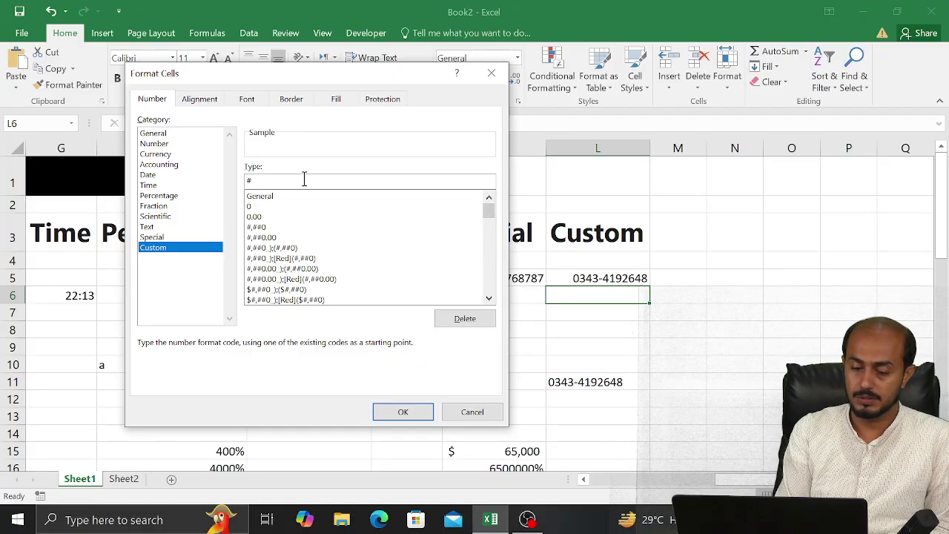
pyautogui.write('###')
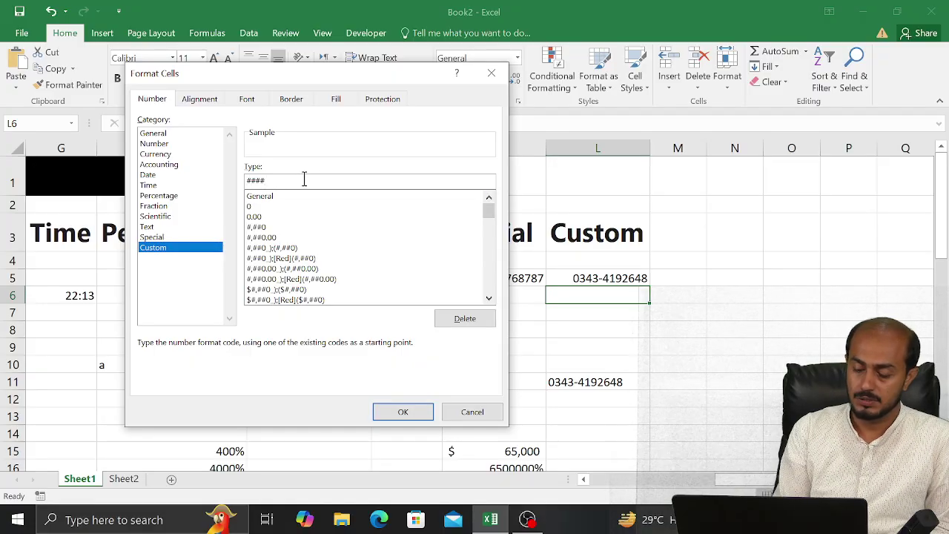
pyautogui.write('-###')
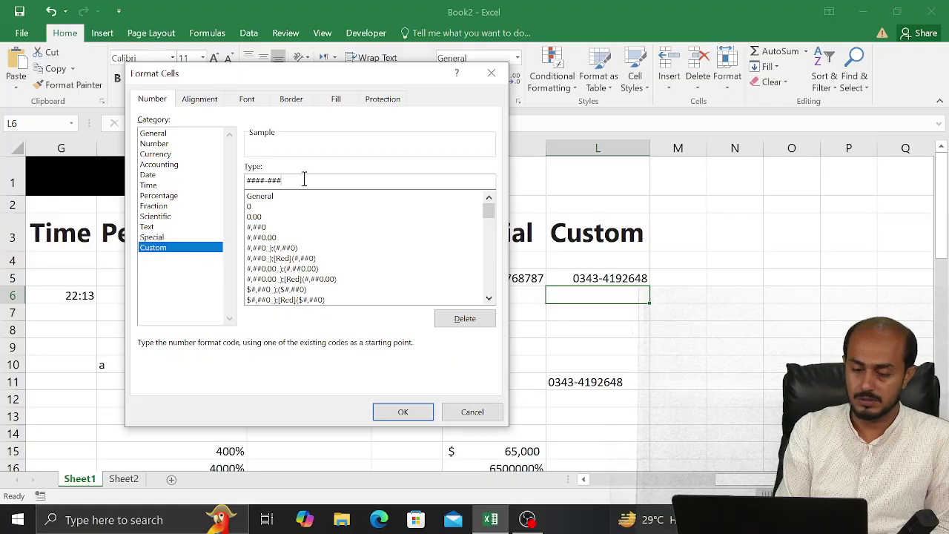
pyautogui.write('####')
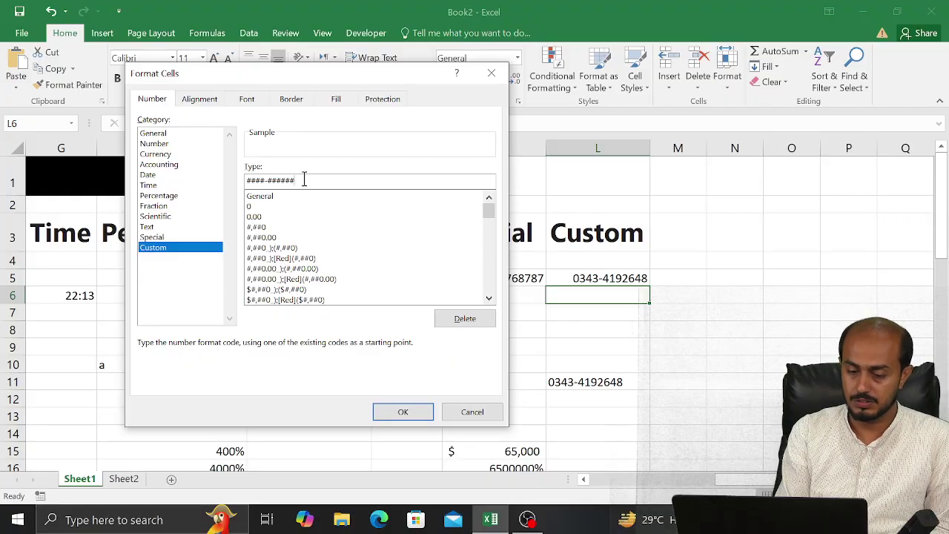
pyautogui.click(403, 410)
# Test the L6 phone mask with the values 1, 12 and 123
pyautogui.write('1')
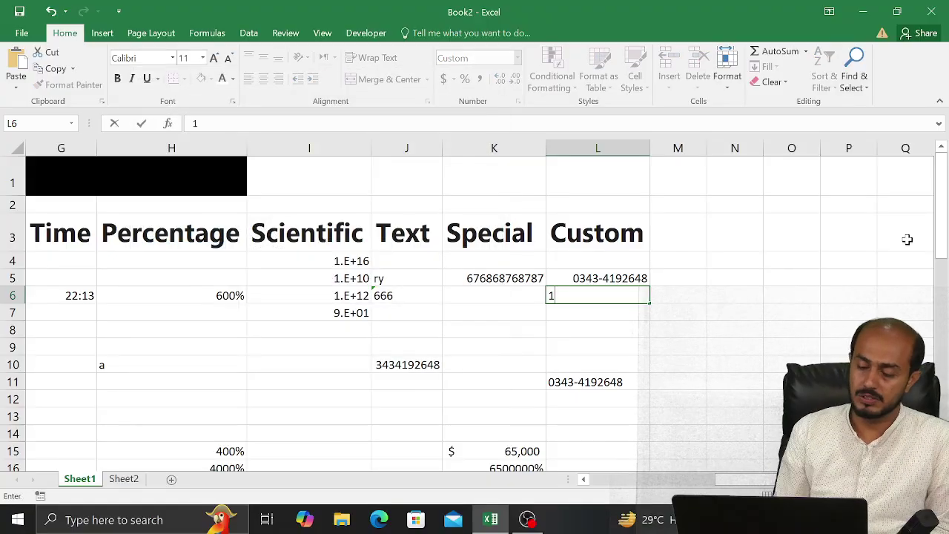
pyautogui.press('Return')
pyautogui.press('Up')
pyautogui.write('12')
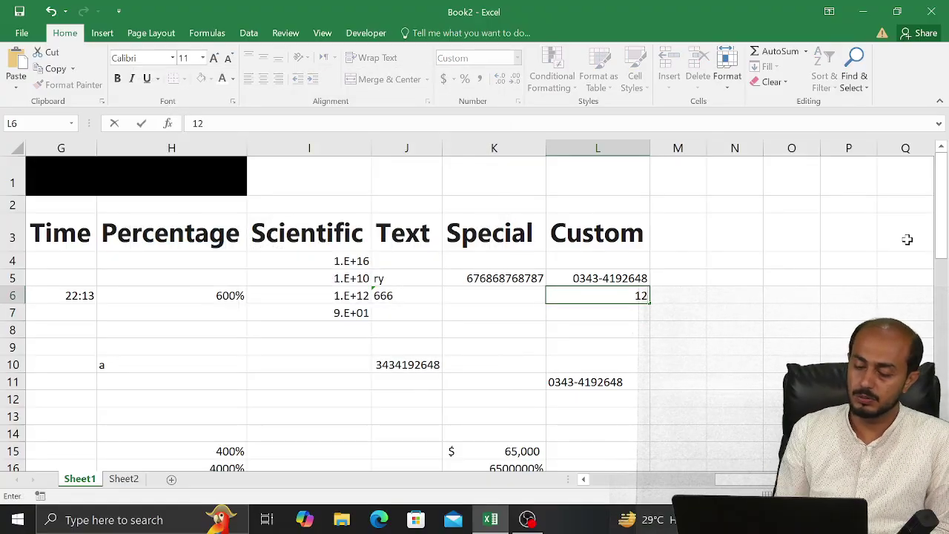
pyautogui.press('Return')
pyautogui.press('Up')
pyautogui.write('123')
pyautogui.press('Return')
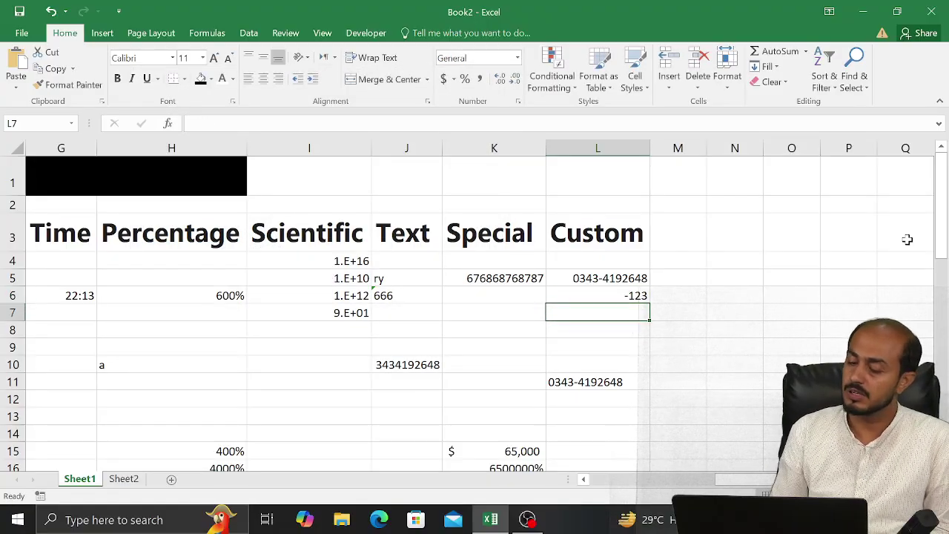
pyautogui.press('Up')
pyautogui.write('1')
pyautogui.press('BackSpace')
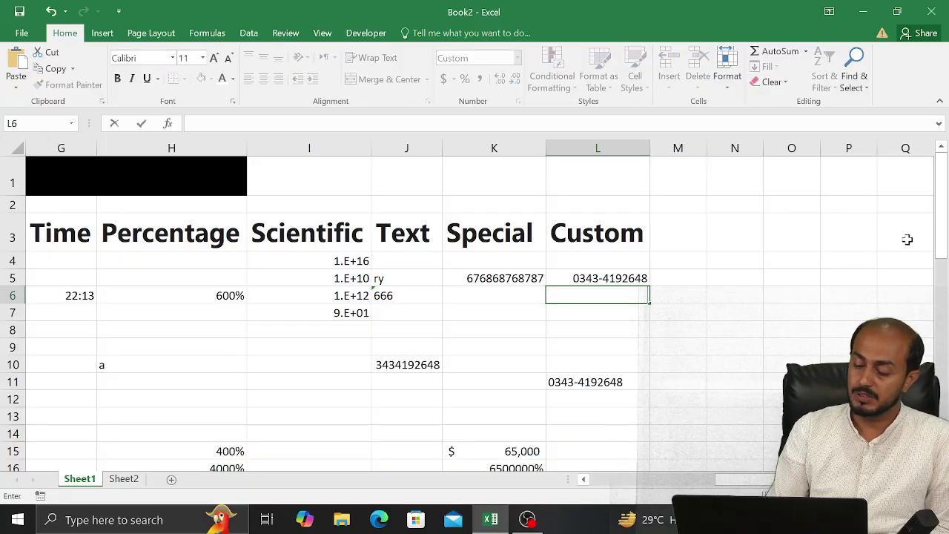
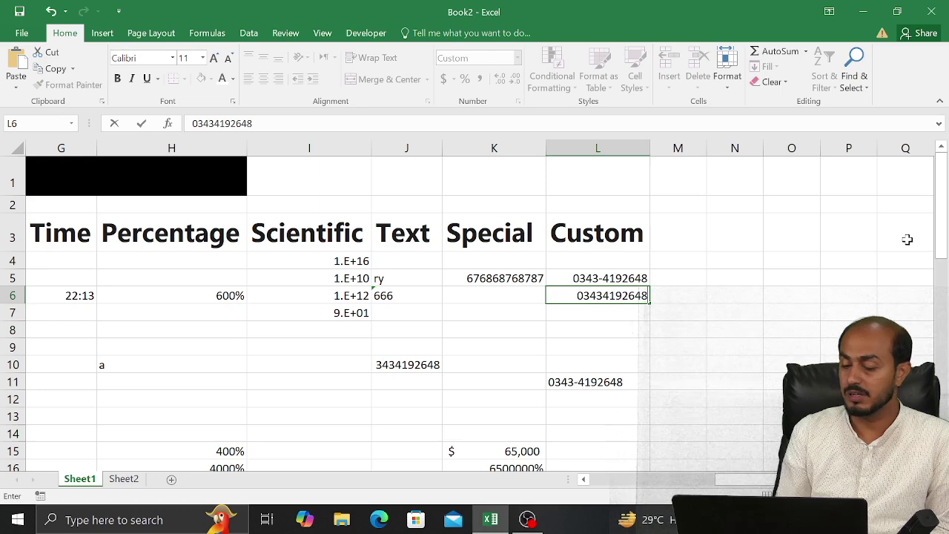
pyautogui.press('Return')
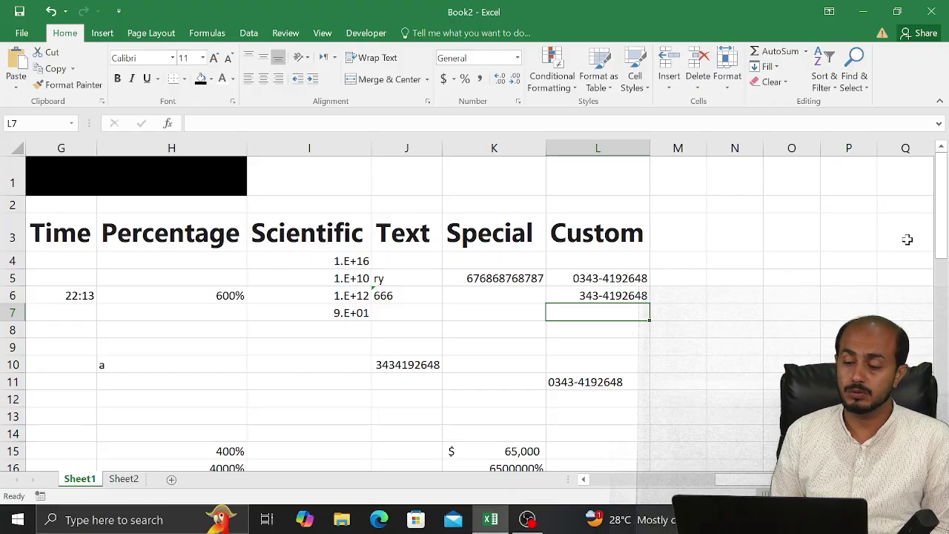
# Apply the custom format #,##0_);[Red](#,##0) to cell L9 via Format Cells
pyautogui.click(694, 263)
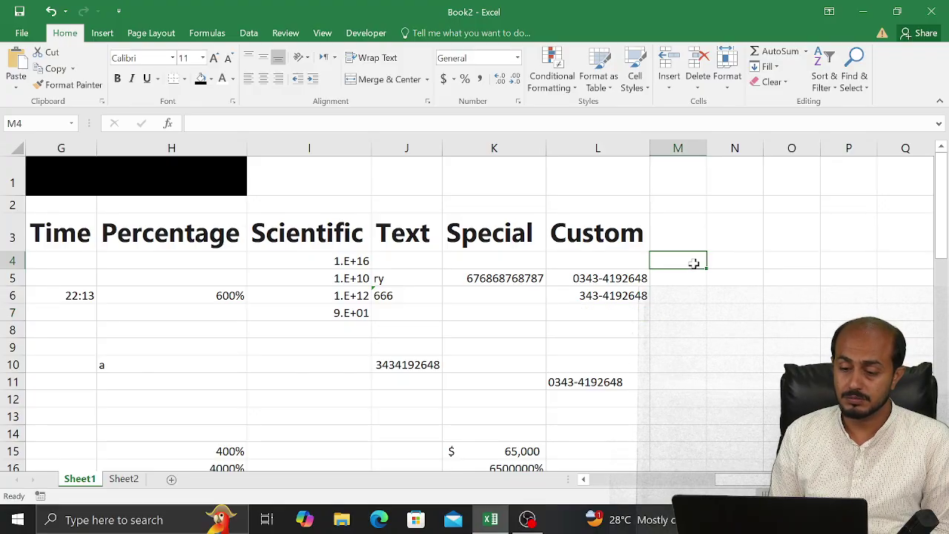
pyautogui.click(591, 343)
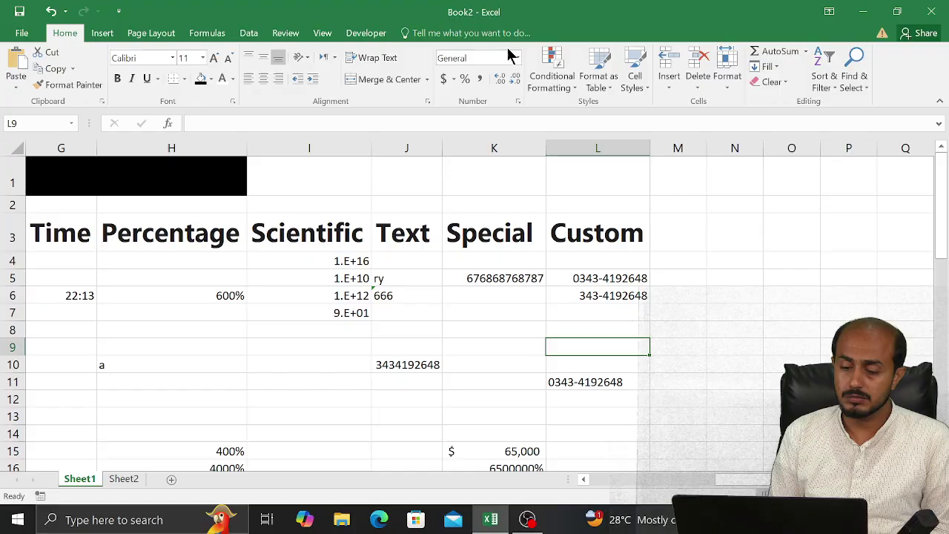
pyautogui.click(518, 103)
pyautogui.click(165, 247)
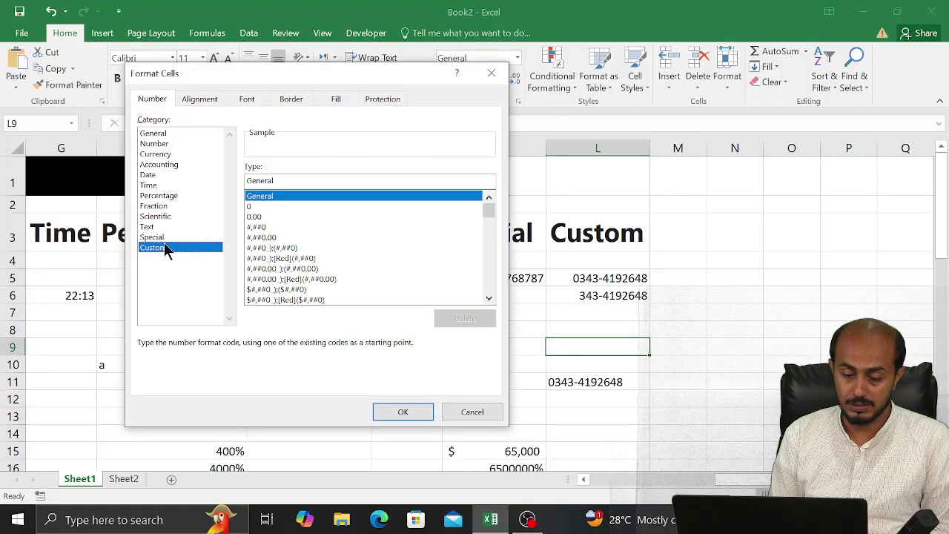
pyautogui.click(307, 259)
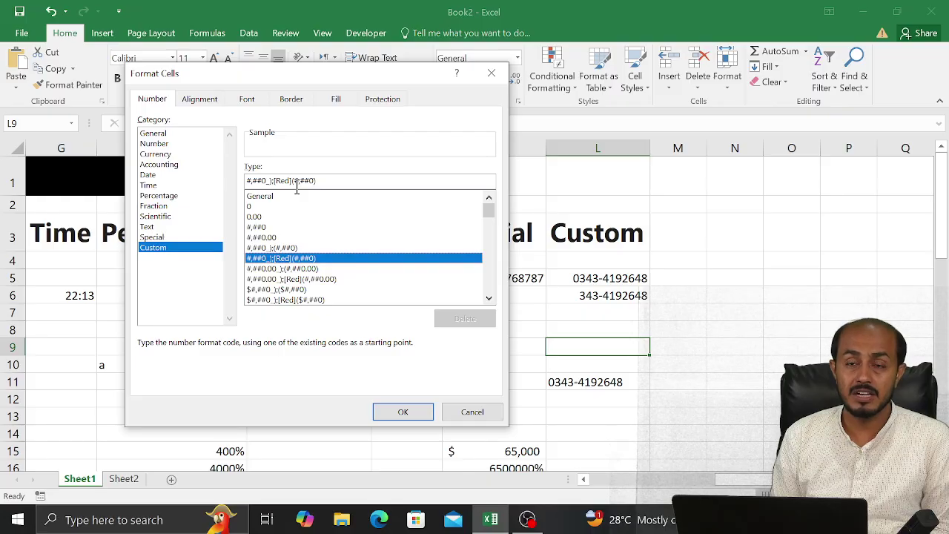
pyautogui.click(266, 180)
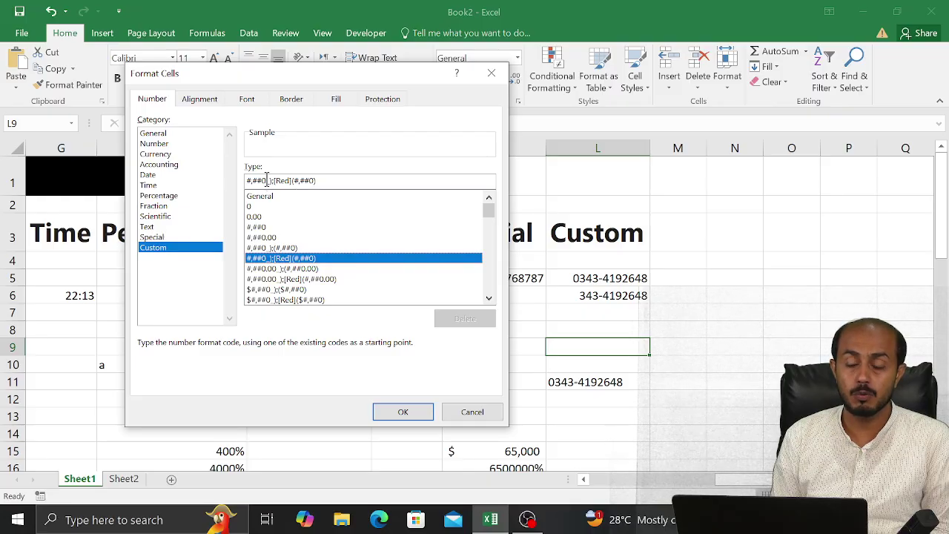
pyautogui.click(312, 178)
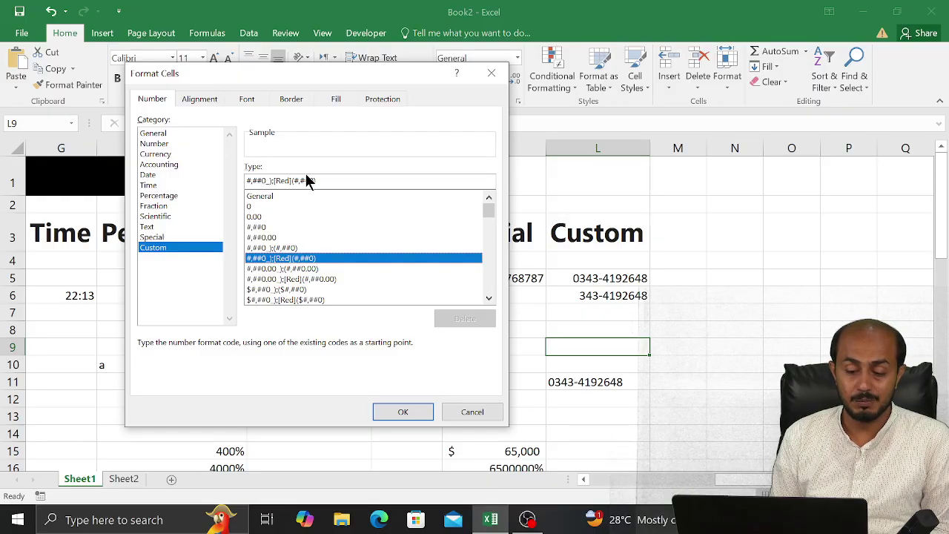
pyautogui.click(412, 408)
# Enter 400, then -400, in L9 so it shows a red (400)
pyautogui.write('4')
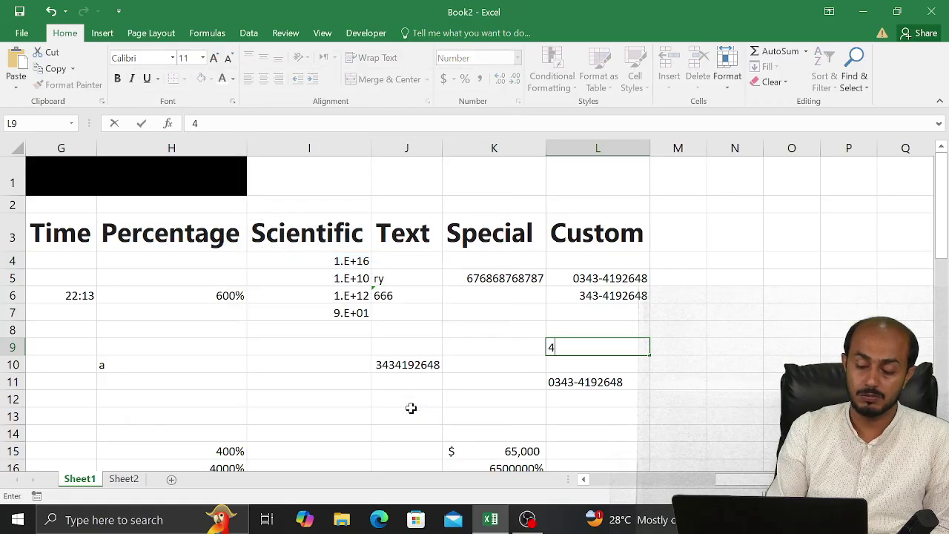
pyautogui.write('00')
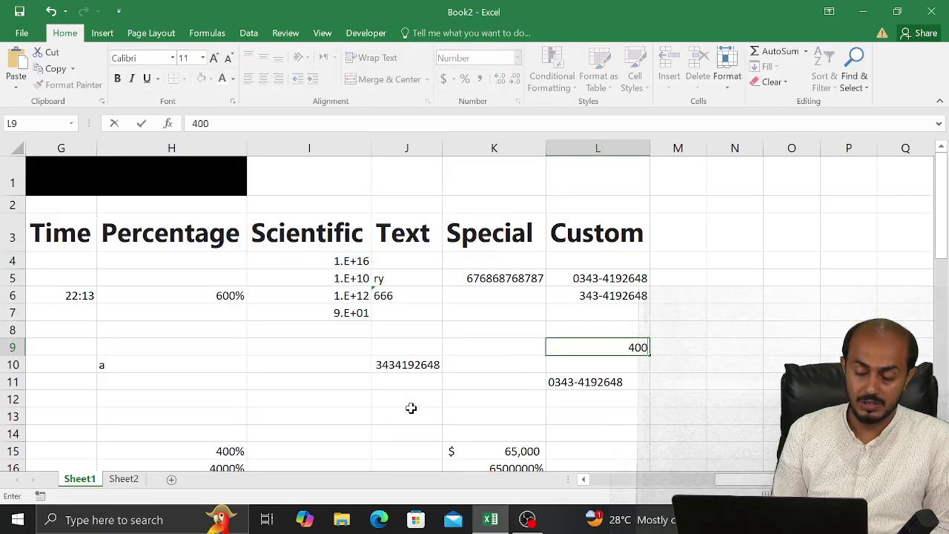
pyautogui.press('Return')
pyautogui.press('Up')
pyautogui.write('-400')
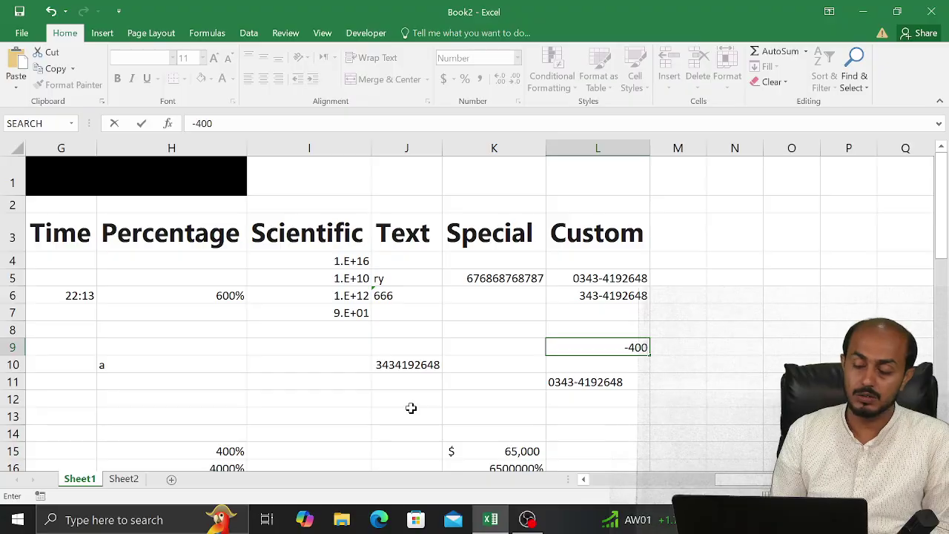
pyautogui.press('Return')
pyautogui.press('Up')
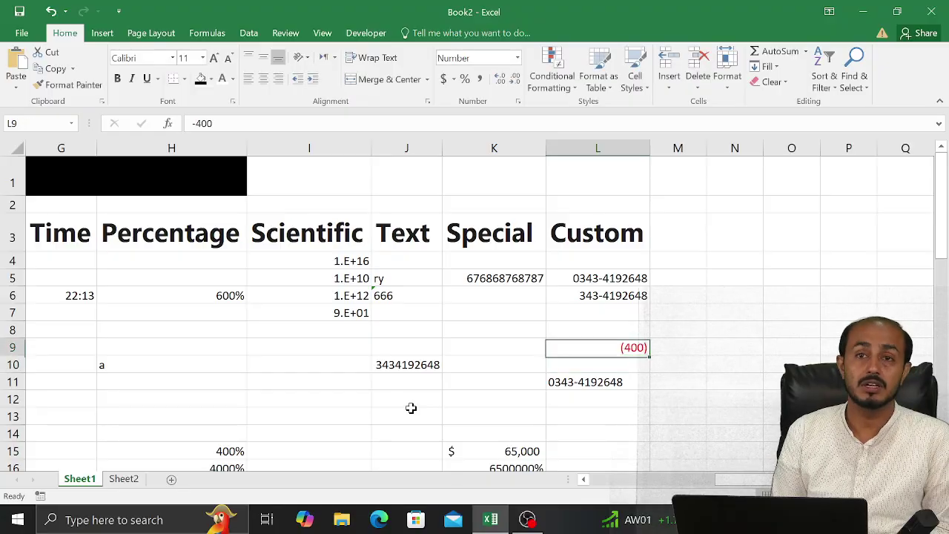
# Reopen L9's custom formats and preview the dollar, then non-dollar, two-decimal accounting codes showing (400.00)
pyautogui.click(518, 102)
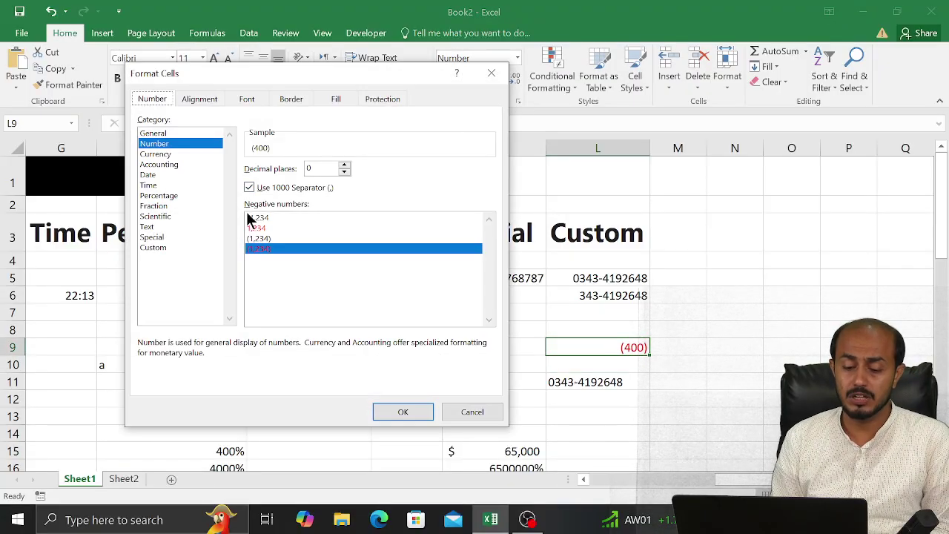
pyautogui.click(154, 248)
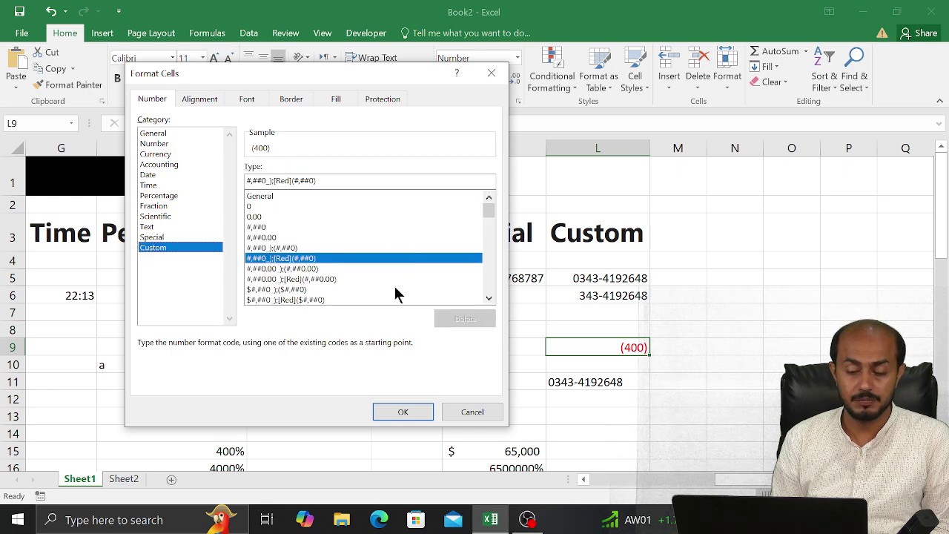
pyautogui.click(489, 298)
pyautogui.click(490, 298)
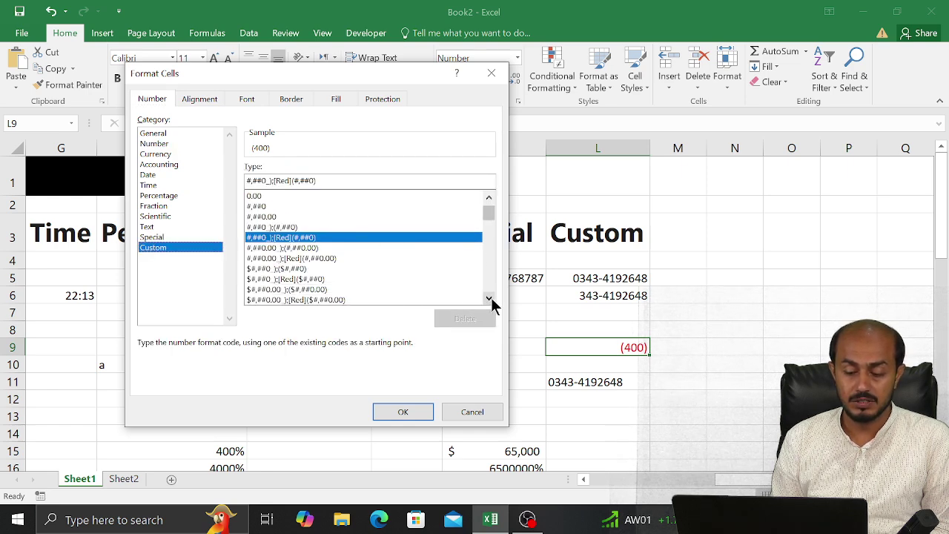
pyautogui.click(490, 298)
pyautogui.click(489, 298)
pyautogui.moveTo(490, 298); pyautogui.dragTo(490, 298)
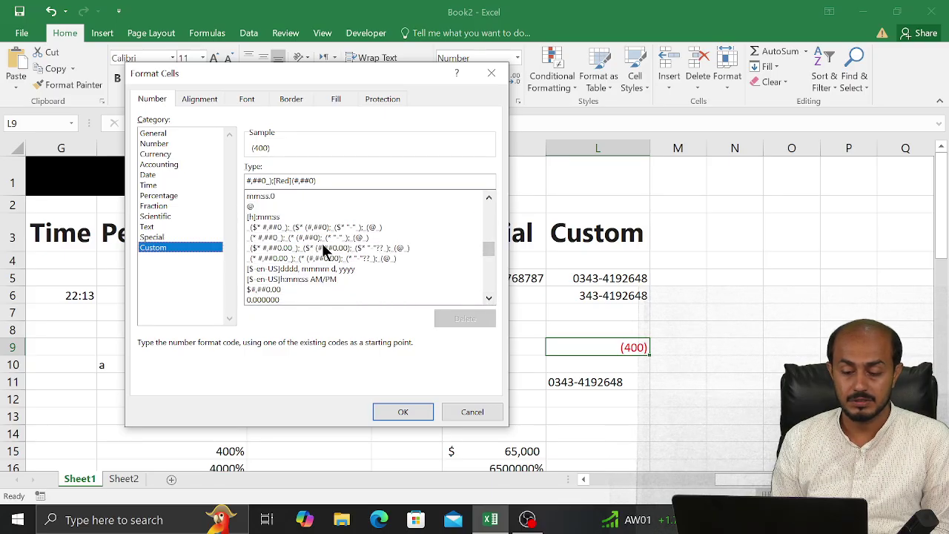
pyautogui.click(323, 248)
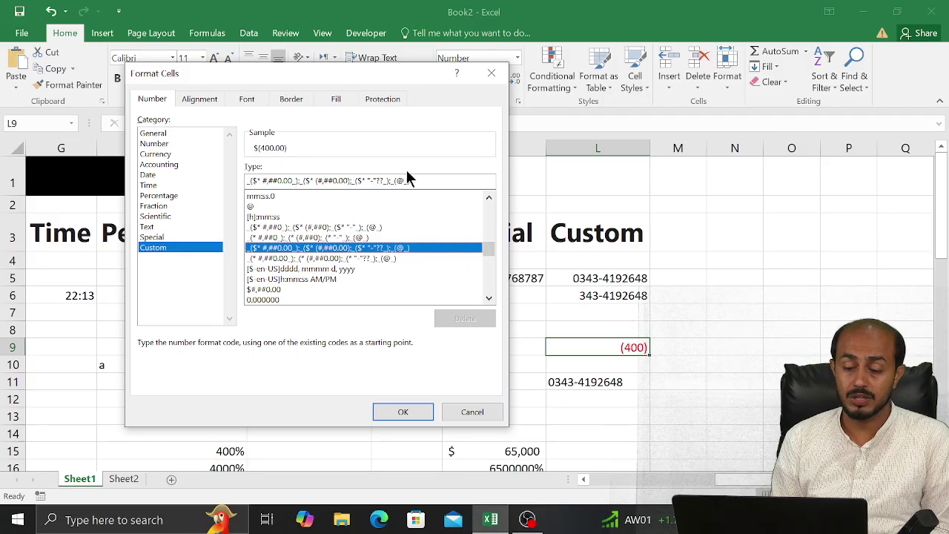
pyautogui.click(288, 260)
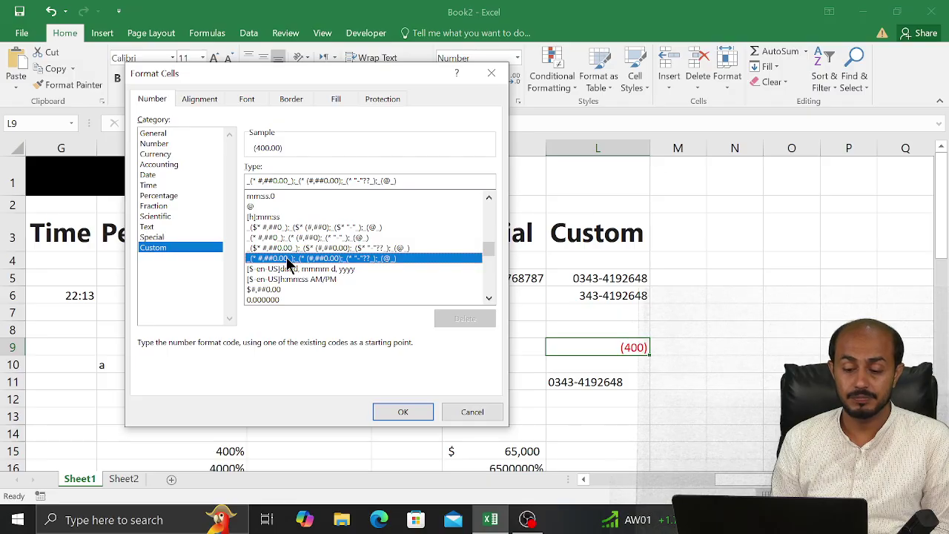